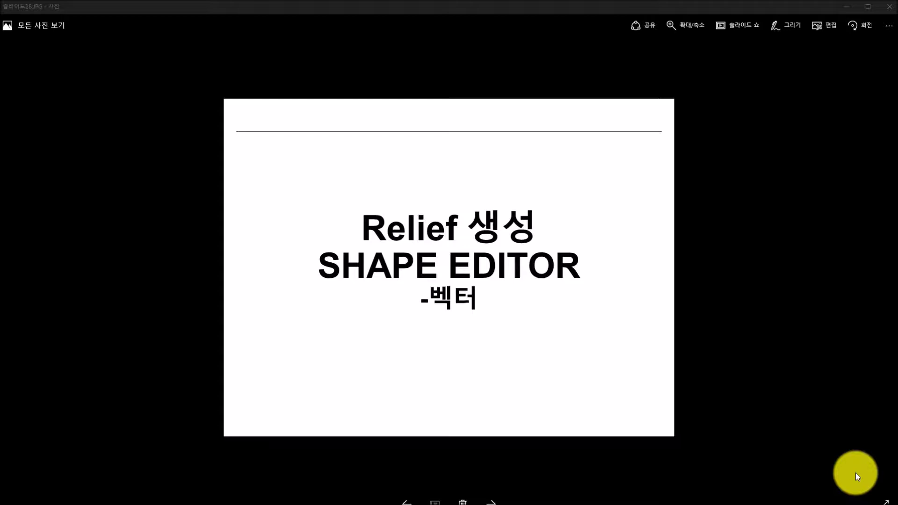
left_click(490, 501)
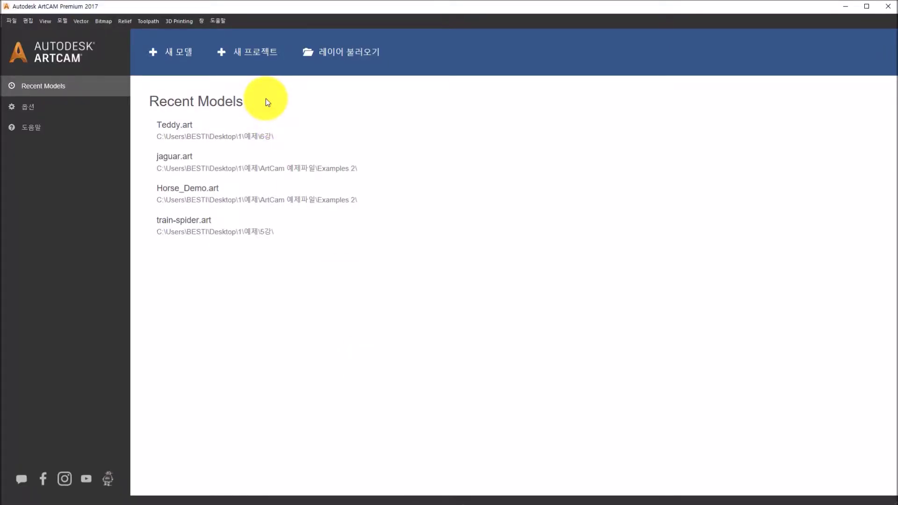
Open the model Teddy.art from the 6강 folder.
left_click(317, 59)
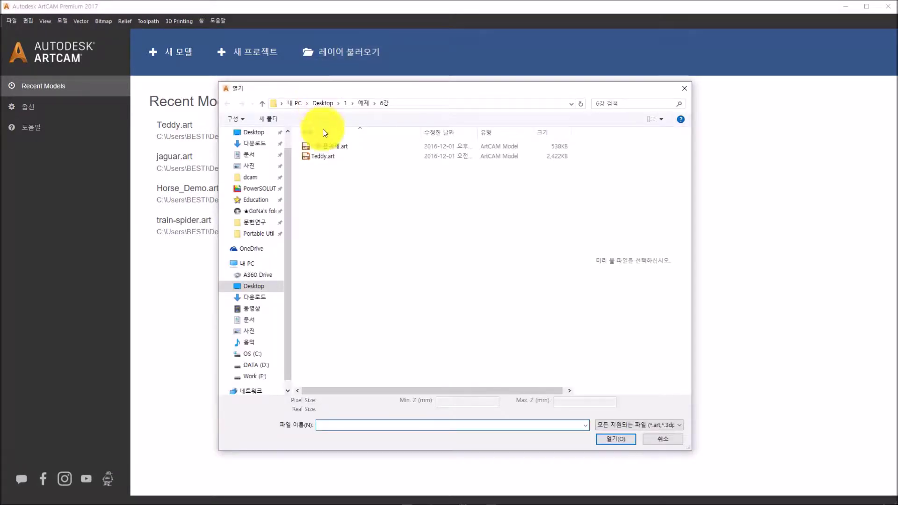
left_click(326, 154)
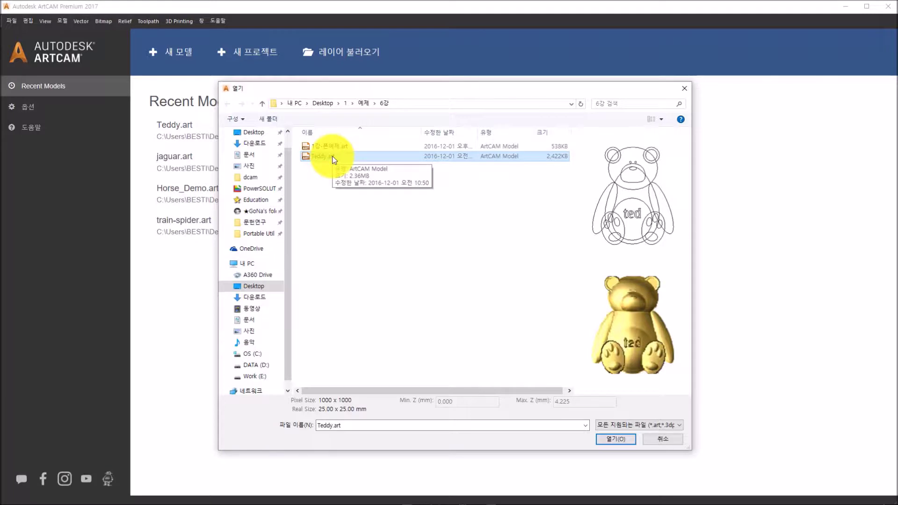
left_click(603, 442)
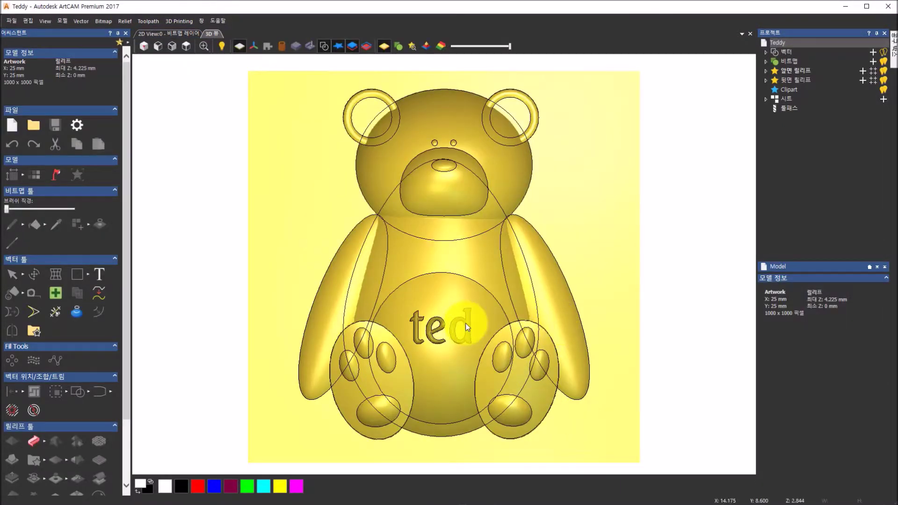
Reset the teddy bear's existing relief to a flat surface while leaving its vectors in place.
left_click_drag(465, 323, 535, 176)
left_click_drag(421, 313, 372, 357)
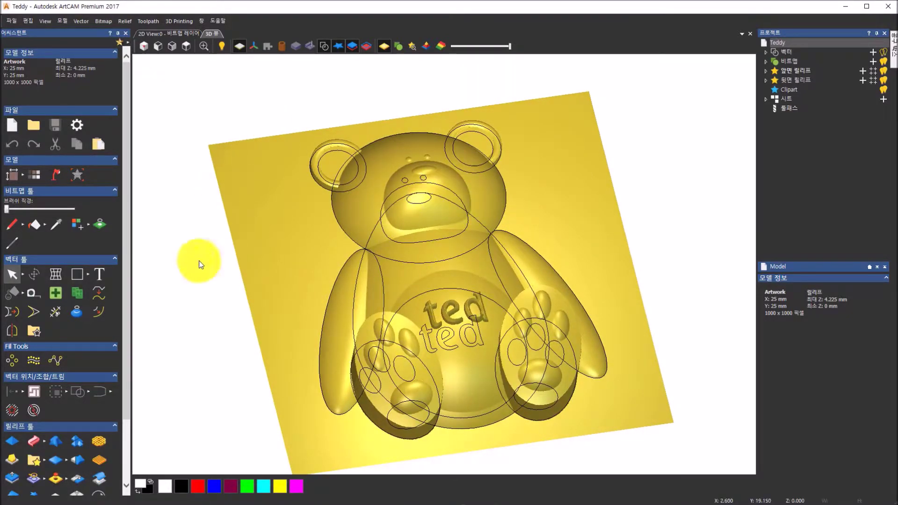
left_click_drag(128, 344, 128, 454)
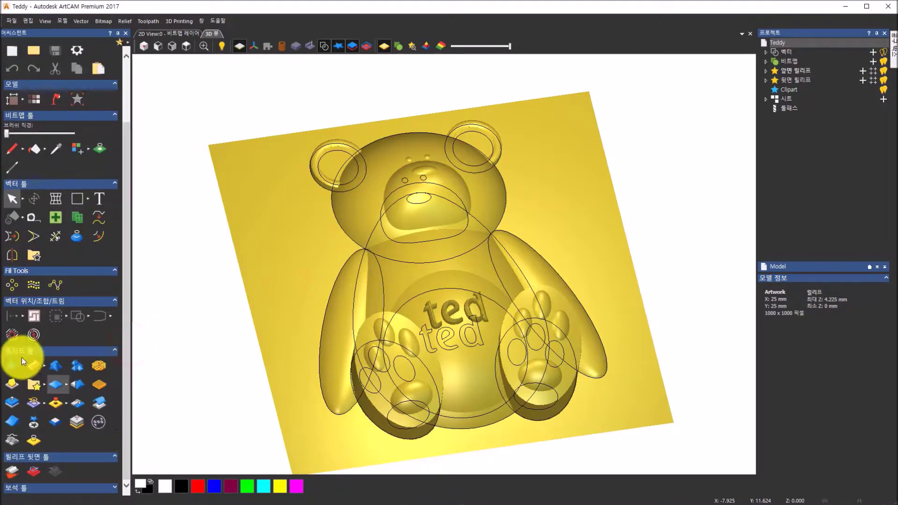
left_click(56, 388)
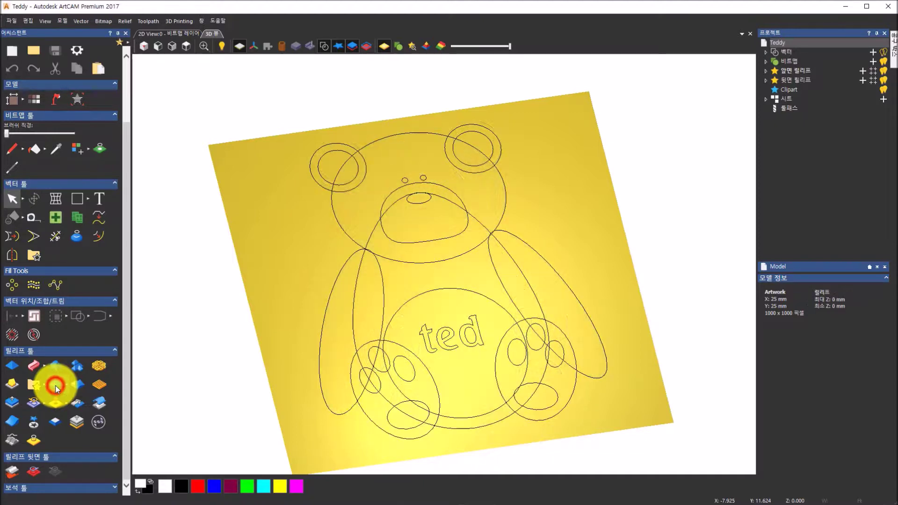
Give the bear's egg-shaped body vector a round profile (라운드) in the Shape Editor with an angle of 46 degrees.
left_click_drag(259, 363, 265, 330)
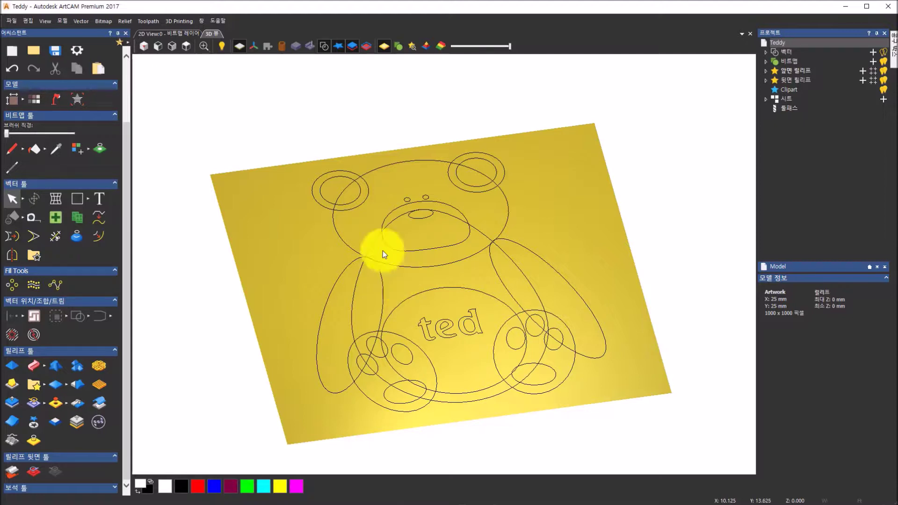
left_click(373, 243)
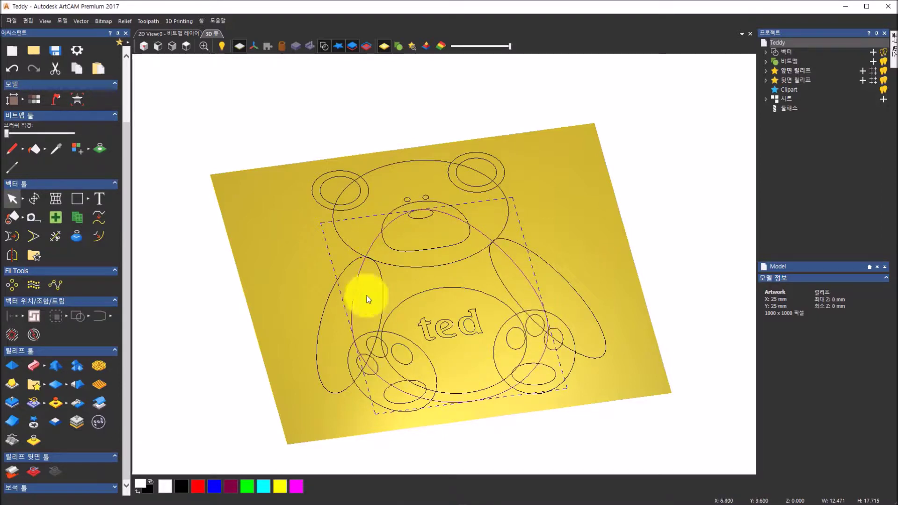
left_click(24, 362)
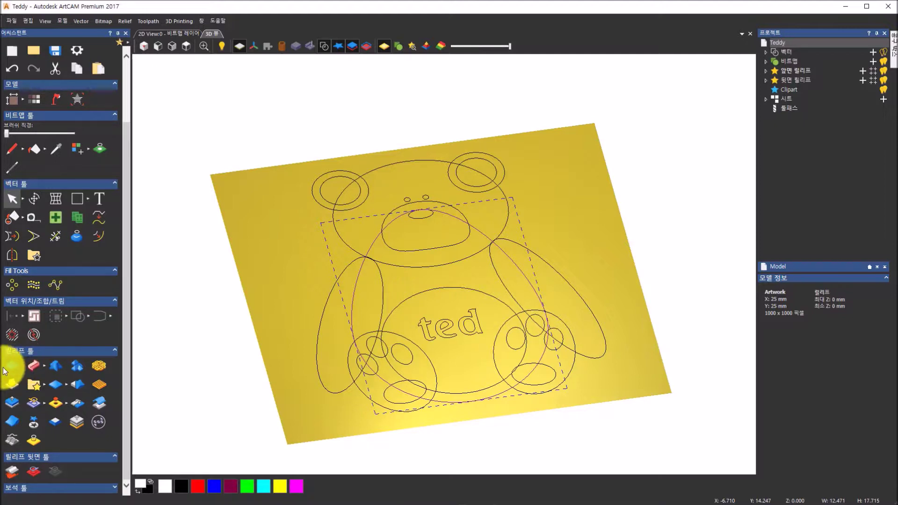
left_click(13, 365)
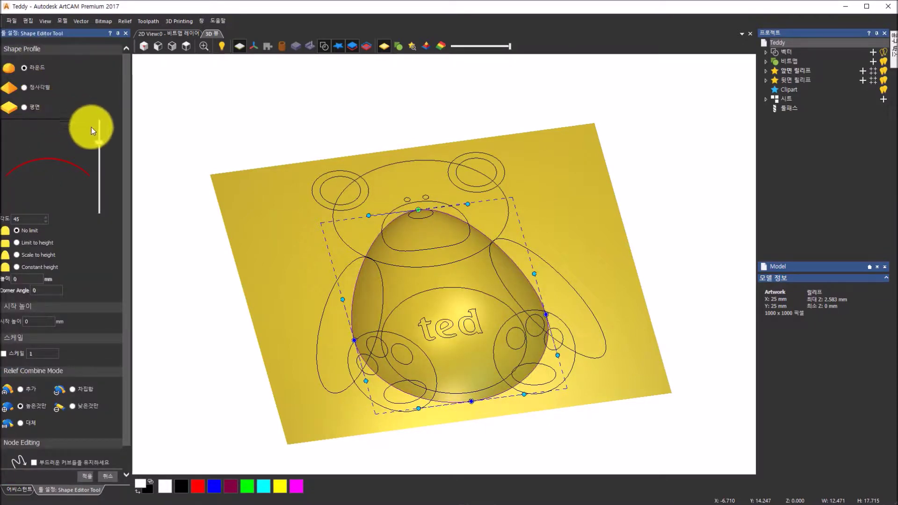
mouse_move(100, 141)
left_mouse_down()
mouse_move(101, 127)
mouse_move(100, 164)
mouse_move(100, 142)
left_mouse_up()
left_click_drag(365, 315, 449, 234)
left_click_drag(104, 143, 100, 133)
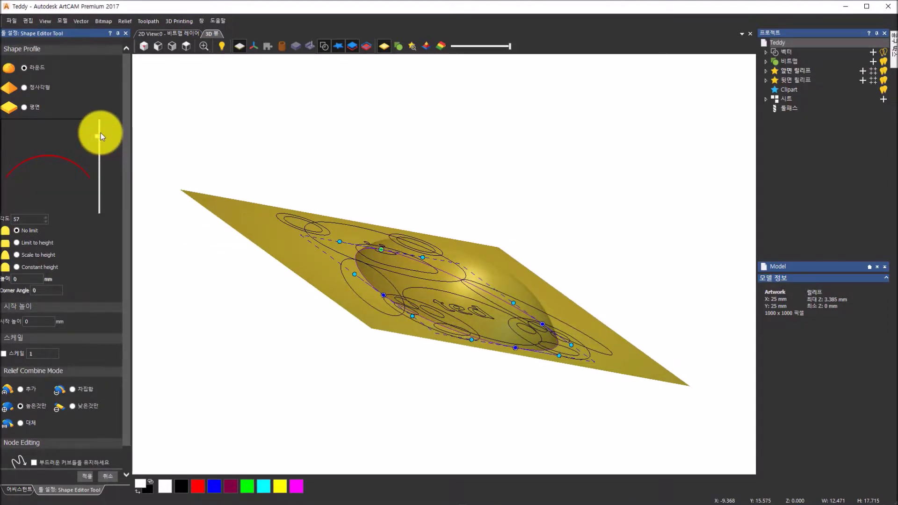
left_click_drag(100, 133, 99, 138)
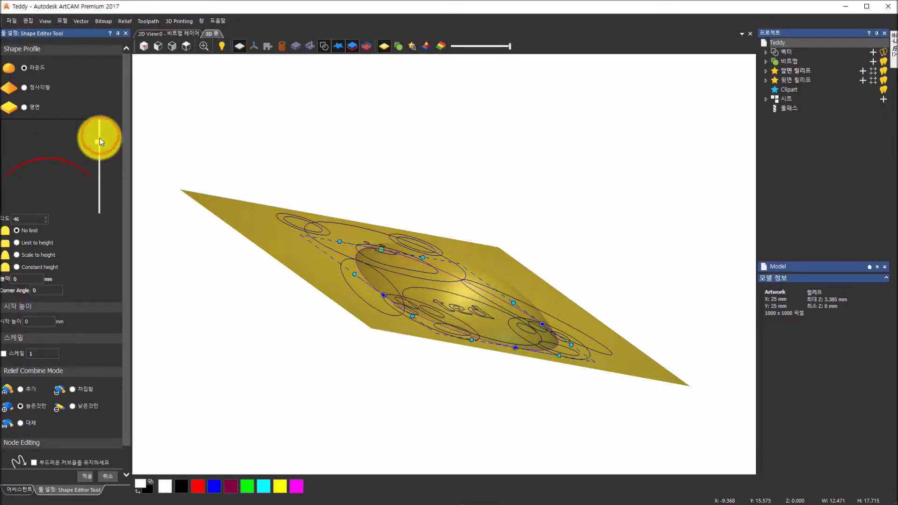
left_click_drag(391, 252, 87, 206)
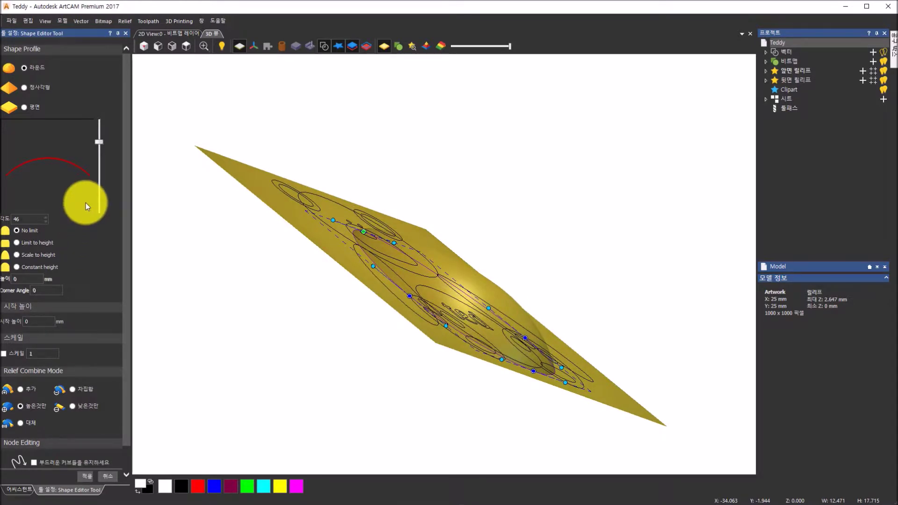
Set the body shape's relief combine mode to Add (추가) and apply it to the relief.
left_click(19, 390)
left_click_drag(399, 275, 323, 354)
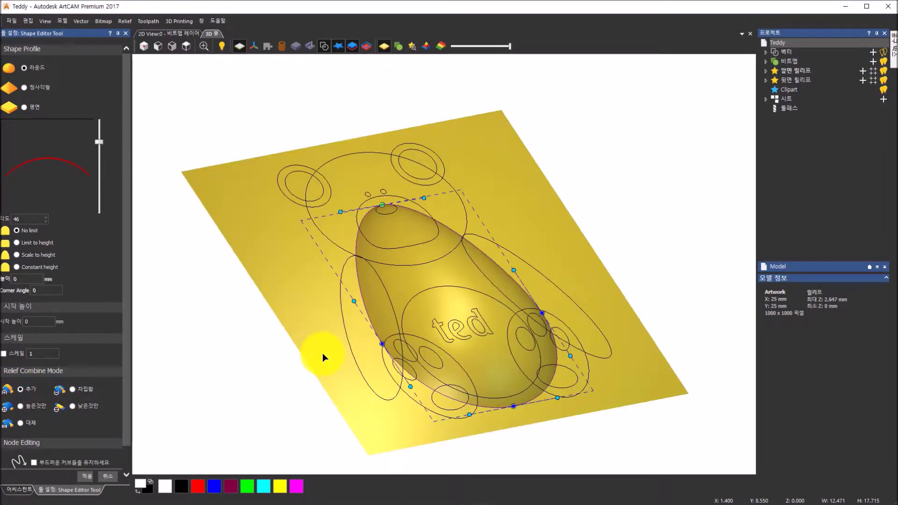
left_click(87, 475)
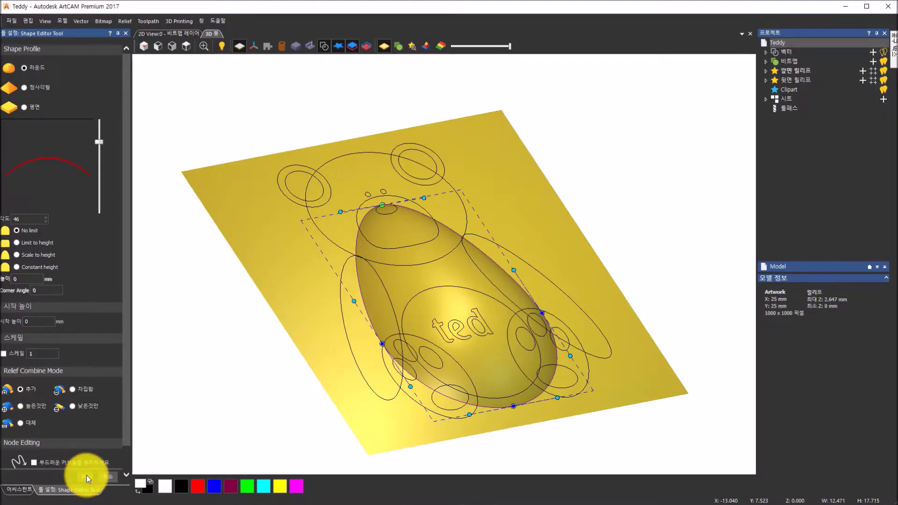
Select the outer circles of both ears together with their inner circles as the vectors for a ring-shaped relief.
mouse_move(369, 342)
left_mouse_down()
mouse_move(366, 316)
mouse_move(358, 330)
left_mouse_up()
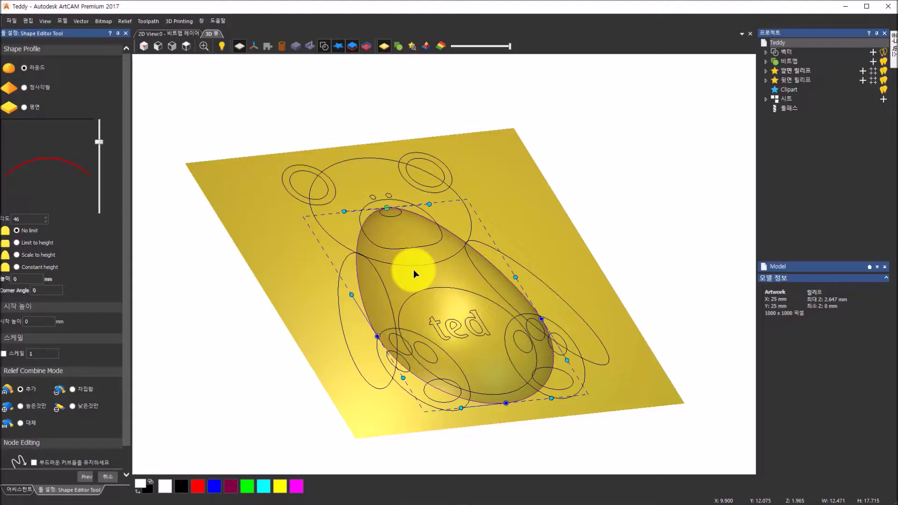
left_click(307, 167)
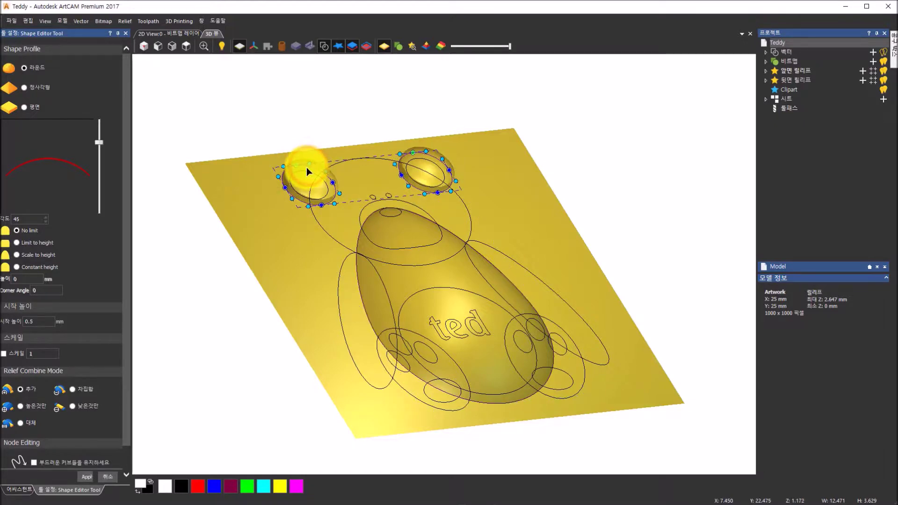
left_click(300, 171, "shift")
left_click(426, 171, "shift")
left_click_drag(426, 169, 361, 231)
scroll(331, 161, "up", 5)
left_click(340, 181)
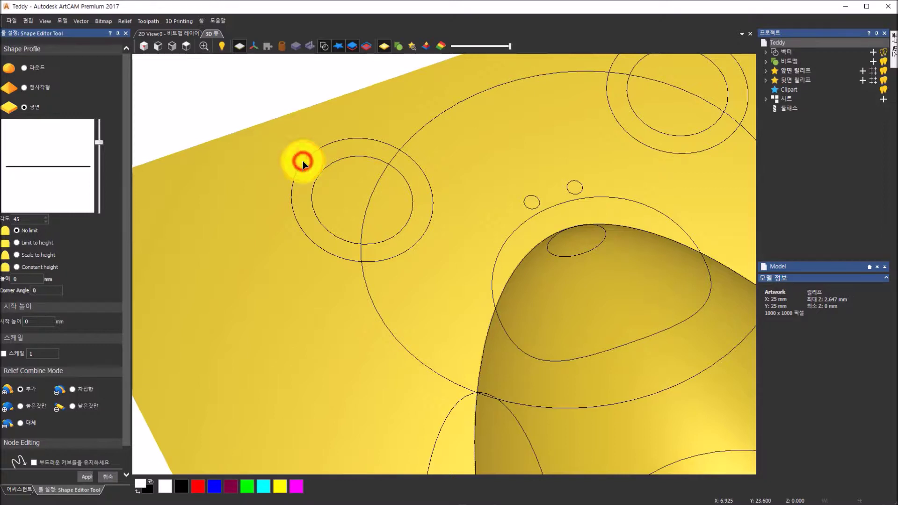
left_click(302, 161)
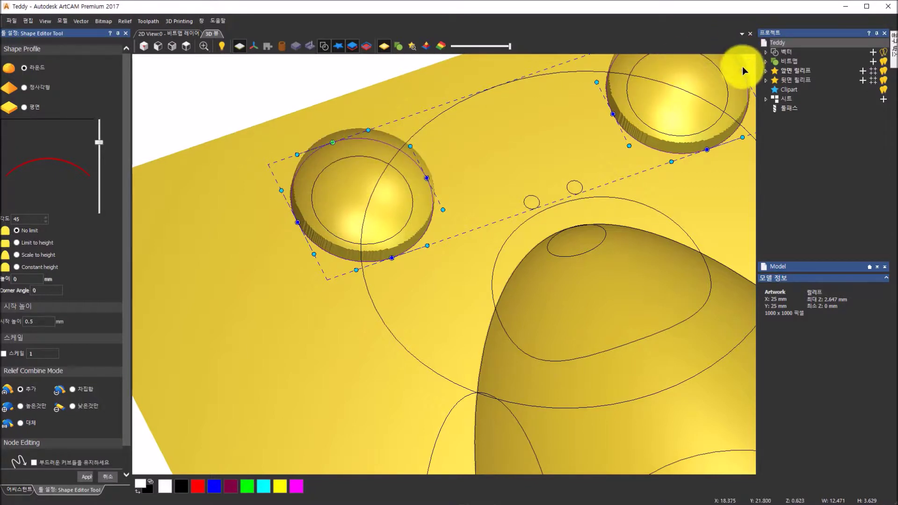
left_click(349, 157, "shift")
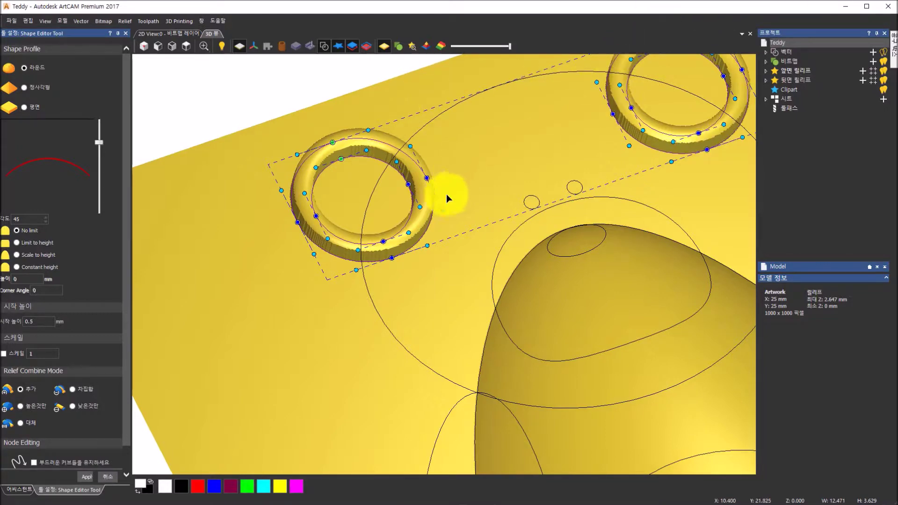
Set the ear rings' round profile angle to 90 degrees and apply them to the relief.
left_click_drag(361, 241, 329, 229)
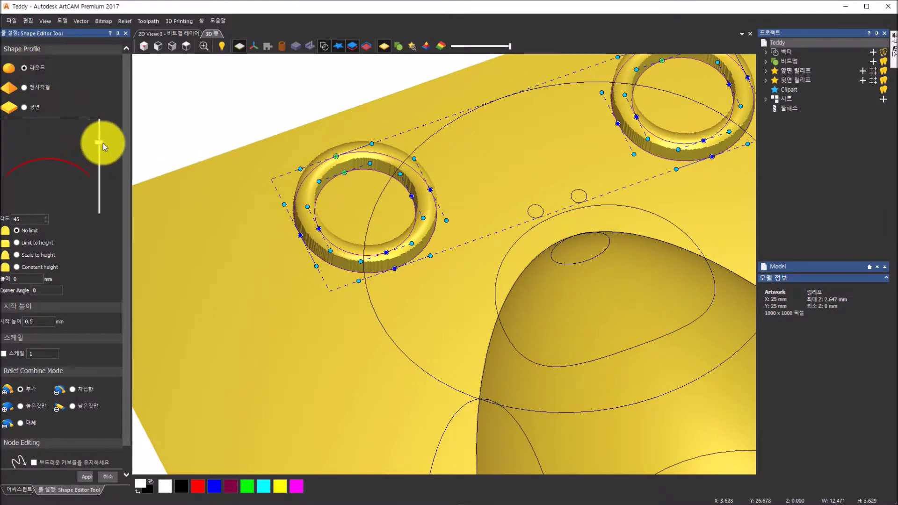
left_click_drag(102, 142, 99, 131)
left_click_drag(456, 301, 364, 275)
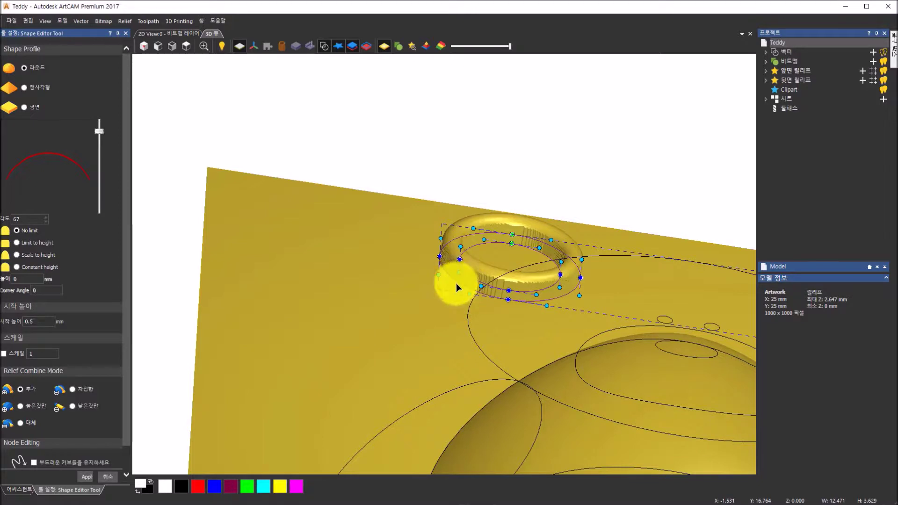
left_click(43, 321)
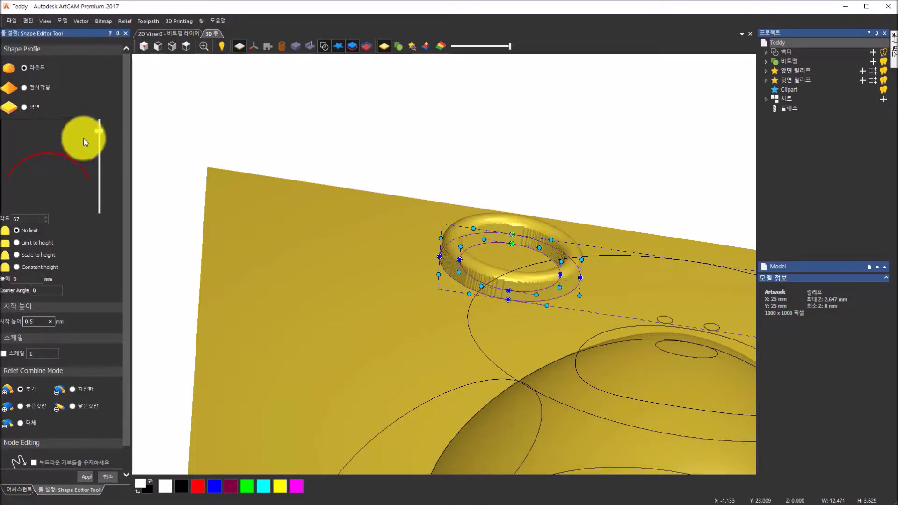
left_click_drag(102, 133, 102, 116)
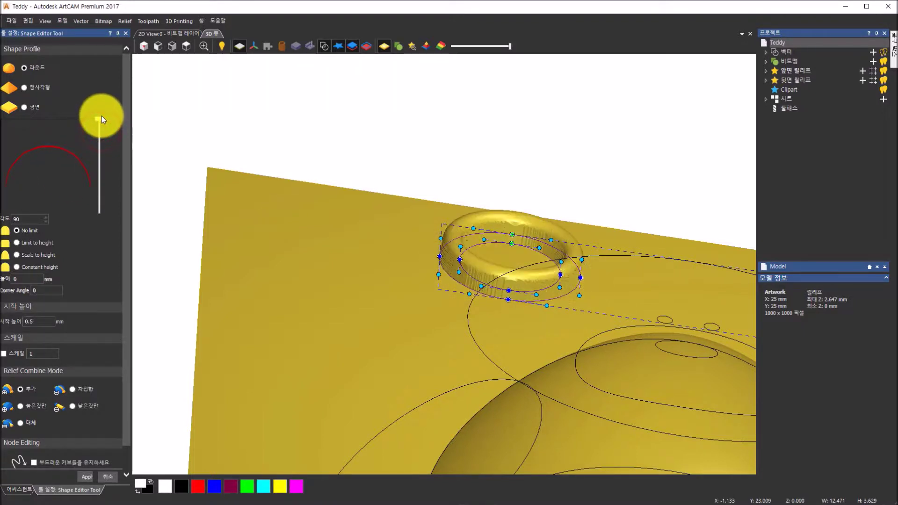
middle_click_drag(431, 210, 550, 304)
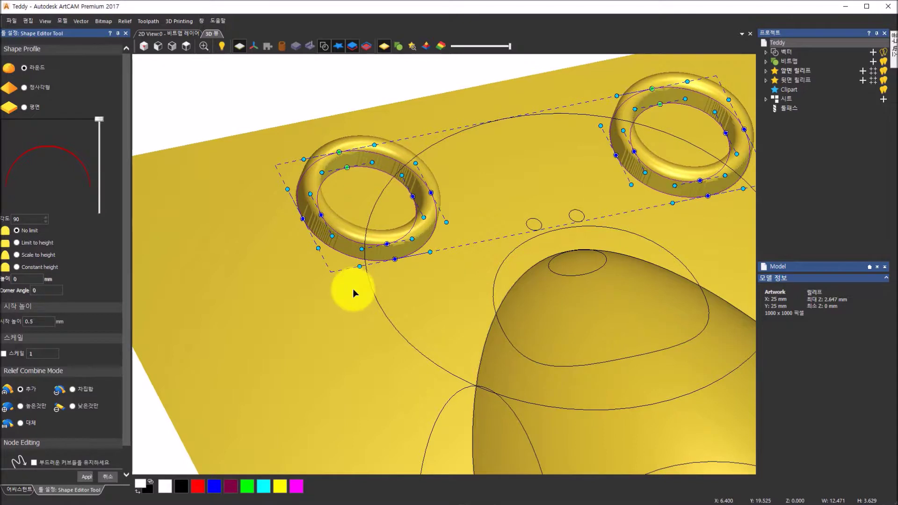
left_click(86, 477)
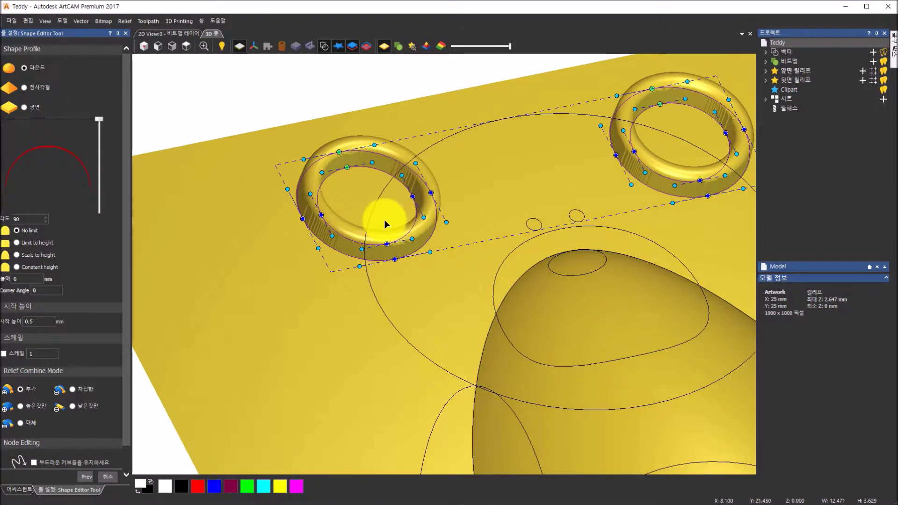
Shape only the inner ear circles with a round profile at 39 degrees, apply them, and view the relief from the top.
left_click(349, 194)
left_click(372, 167)
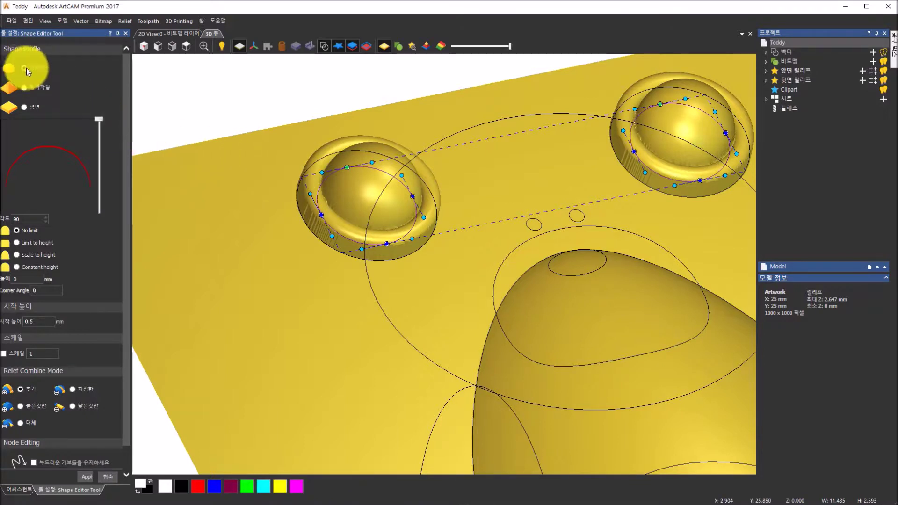
left_click_drag(97, 119, 98, 156)
left_click_drag(518, 257, 526, 225)
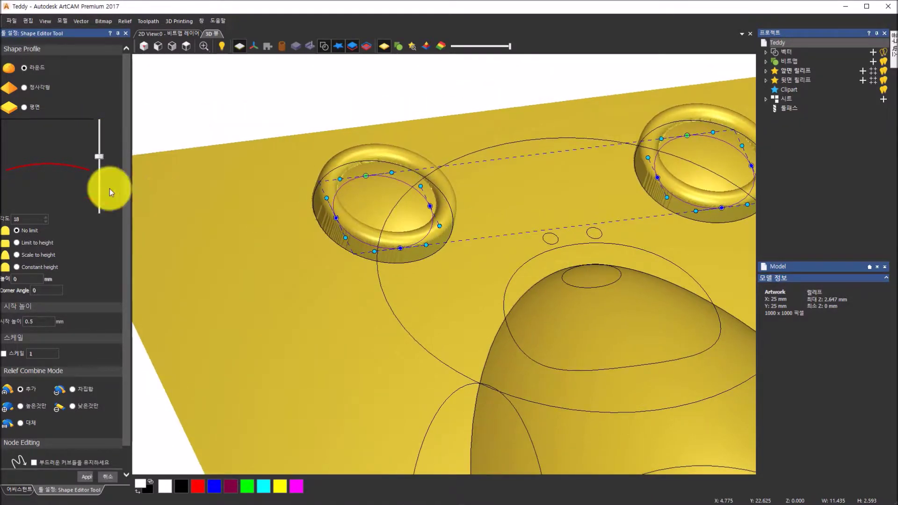
left_click_drag(96, 156, 97, 151)
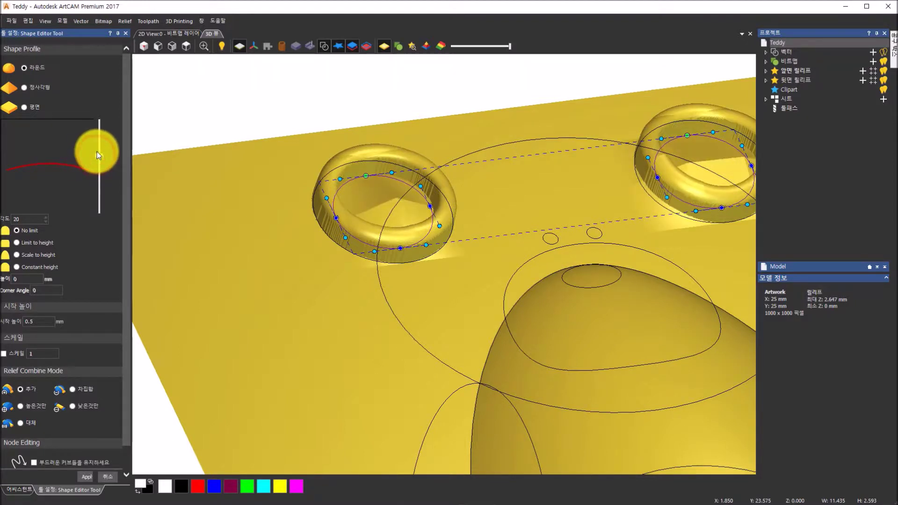
left_click_drag(406, 215, 471, 241)
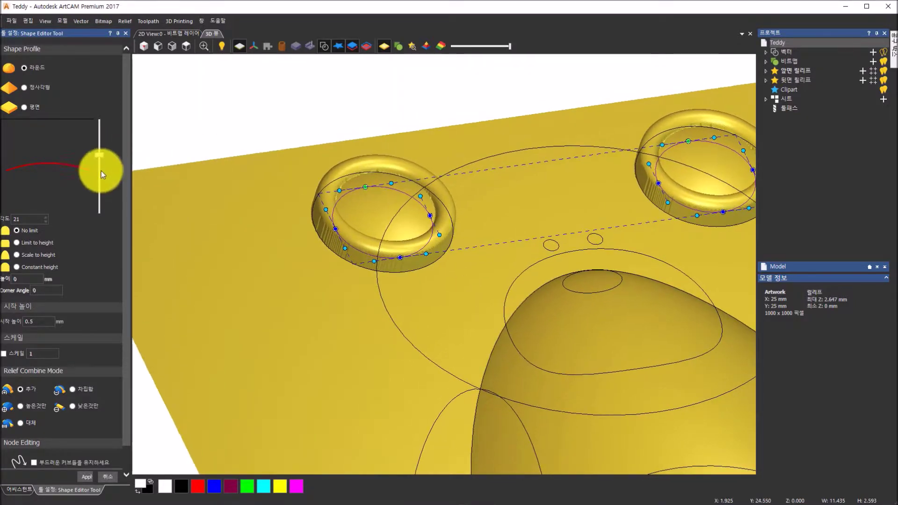
left_click(98, 156)
left_click_drag(99, 155, 98, 145)
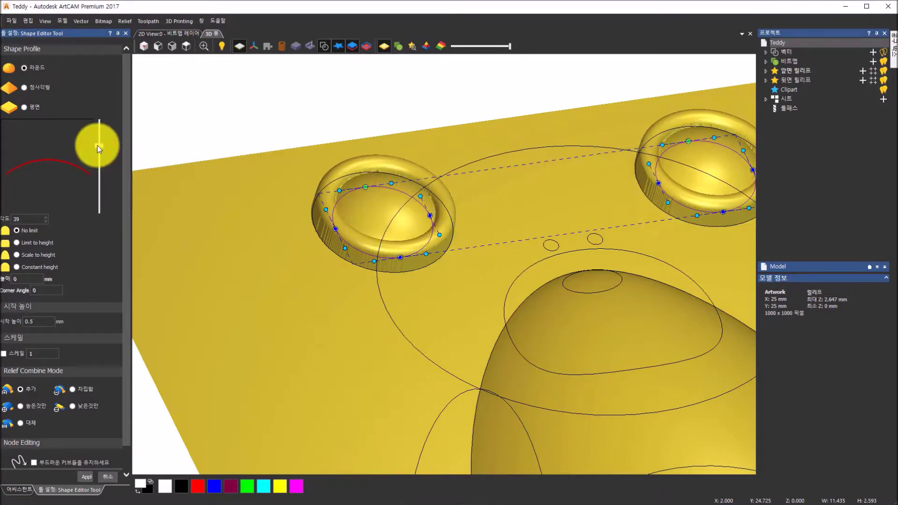
middle_click_drag(628, 164, 566, 190)
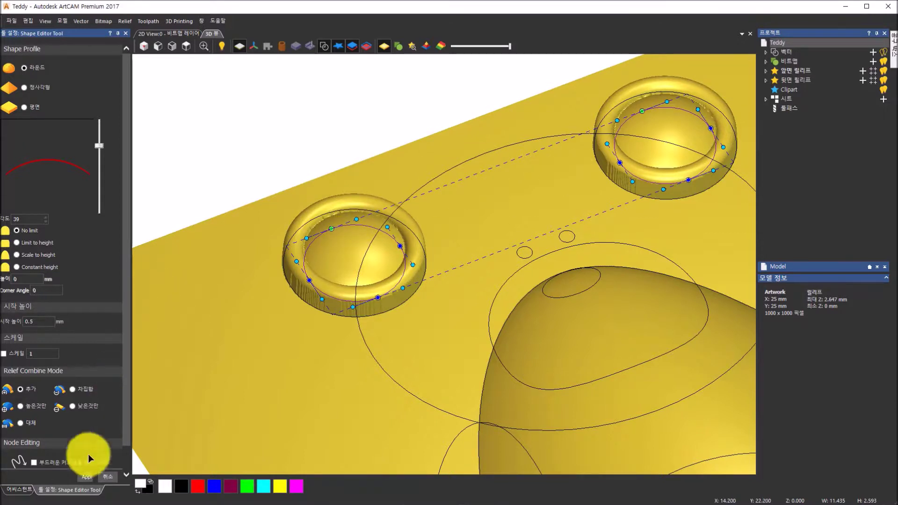
left_click(82, 481)
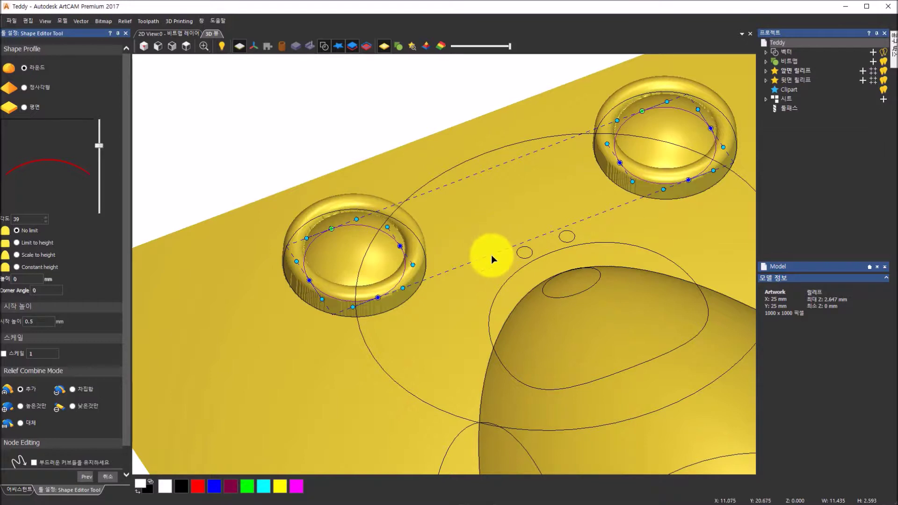
left_click(186, 46)
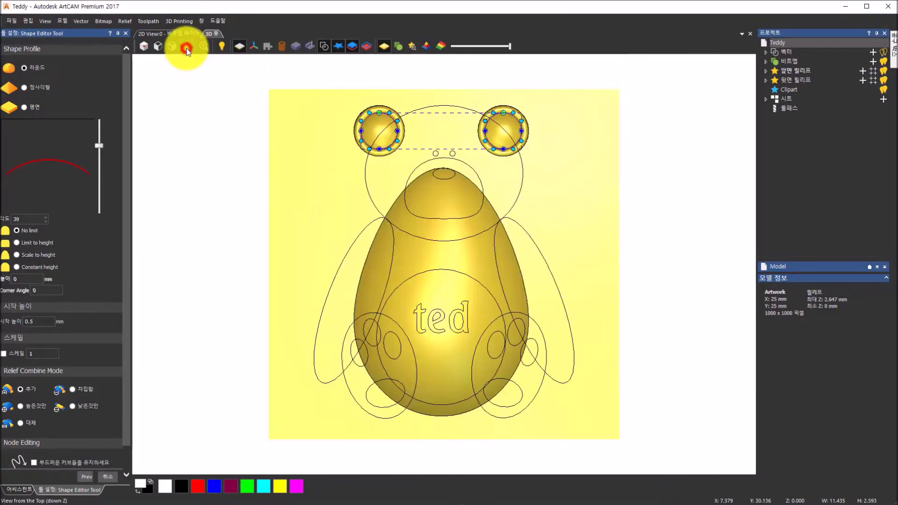
Select both arm vectors for a round-profile shape and set their relief combine mode to the highest-only option (높은것만).
left_click(362, 231)
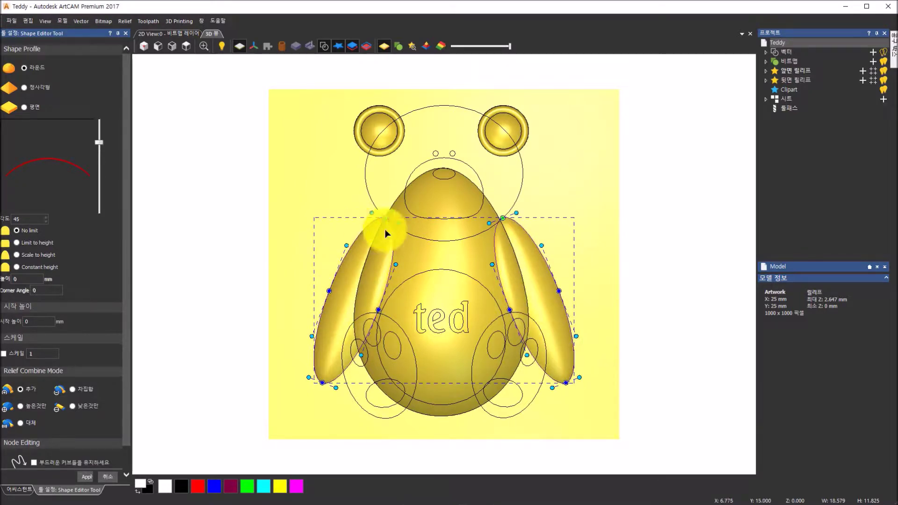
left_click_drag(466, 433, 480, 217)
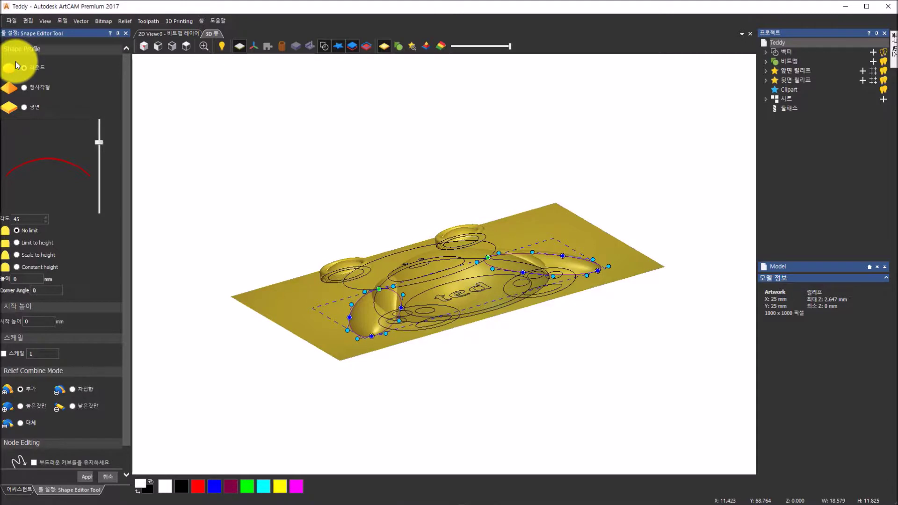
left_click_drag(627, 211, 601, 295)
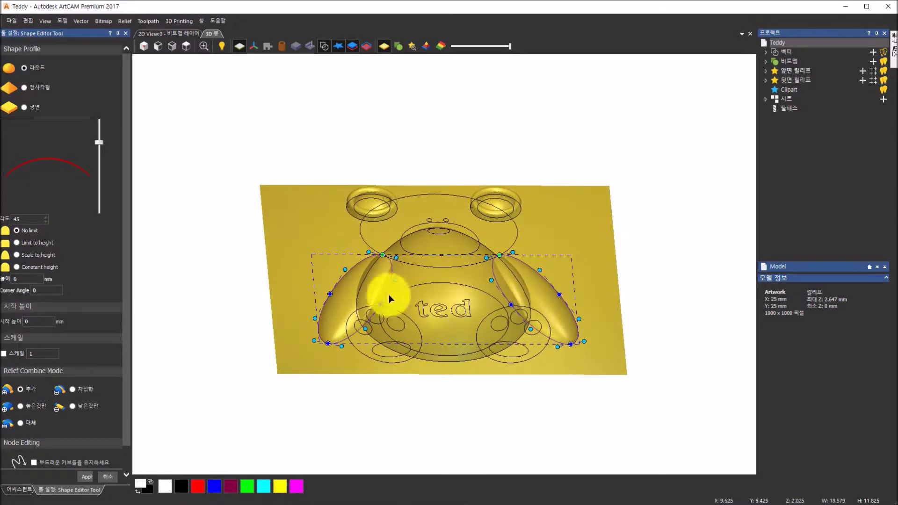
left_click(187, 46)
left_click_drag(511, 412, 521, 233)
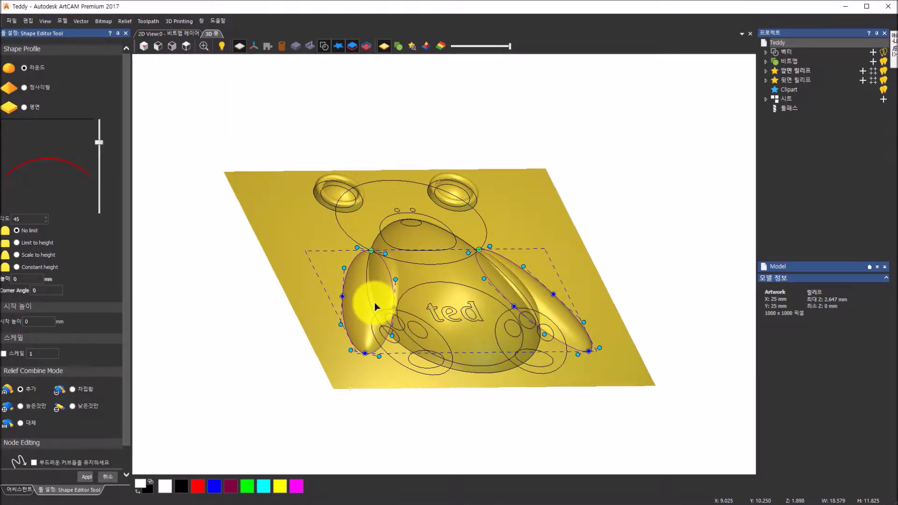
scroll(374, 302, "up", 5)
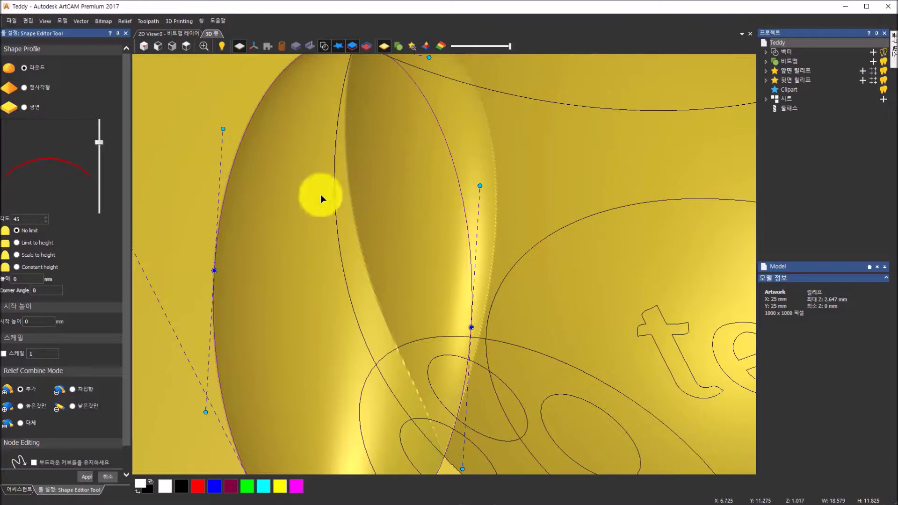
left_click(21, 408)
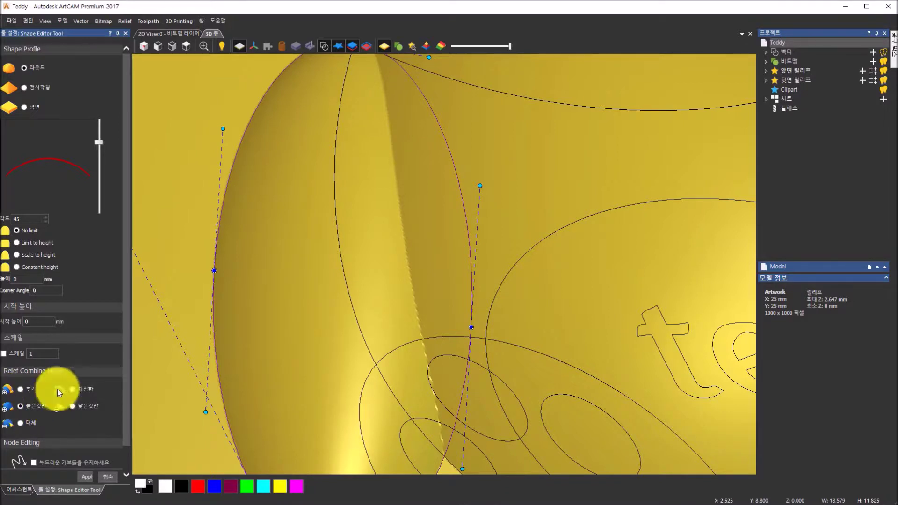
Check the arms' merge with the body from above and at an angle, and apply them to the relief.
left_click(189, 49)
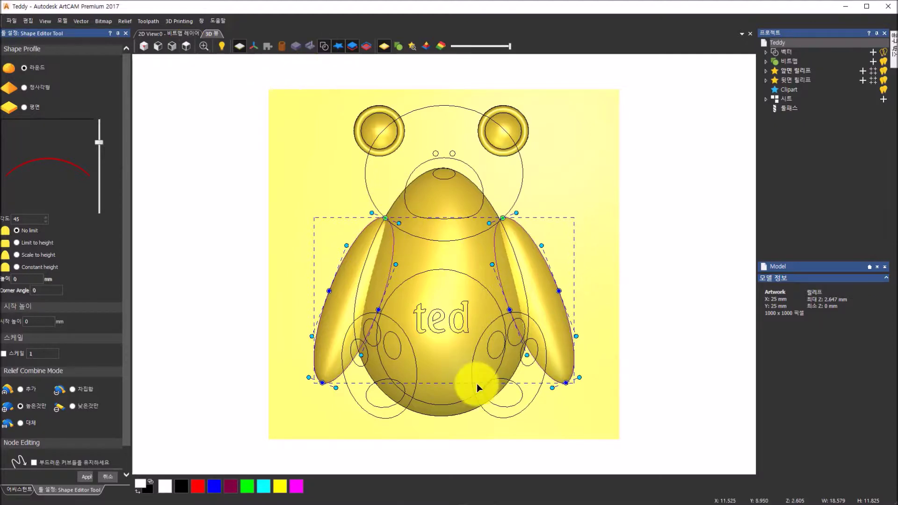
left_click_drag(518, 408, 481, 293)
scroll(475, 293, "up", 5)
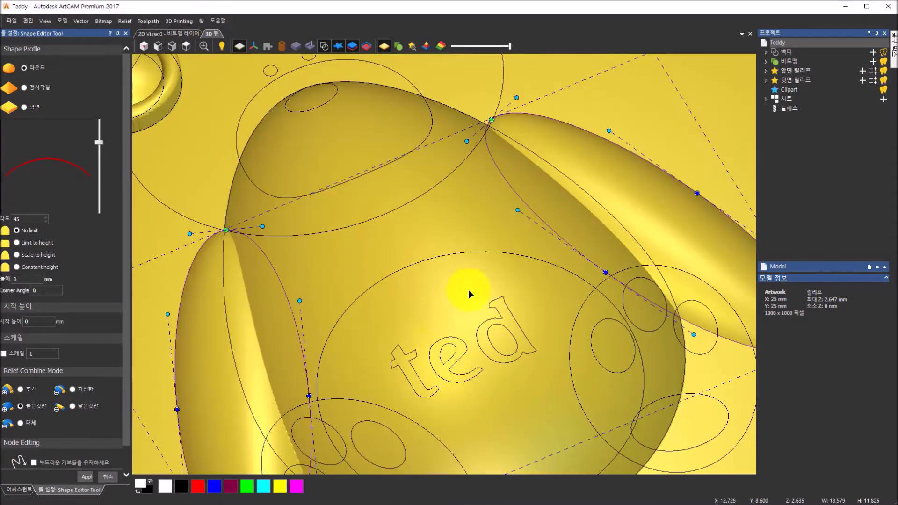
scroll(296, 350, "down", 4)
left_click_drag(318, 286, 319, 255)
left_click(87, 476)
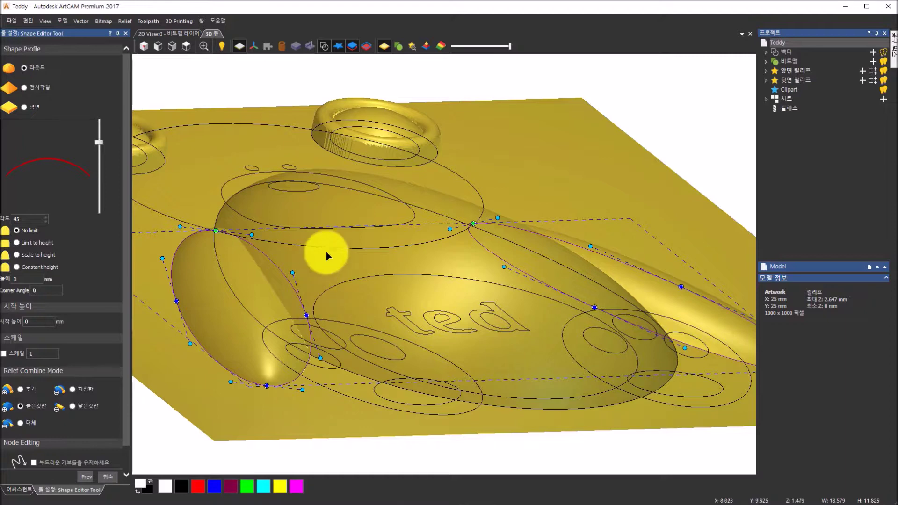
Select the head outline and examine how its rounded shape merges with the ears, body and arms from several angles.
scroll(331, 248, "up", 3)
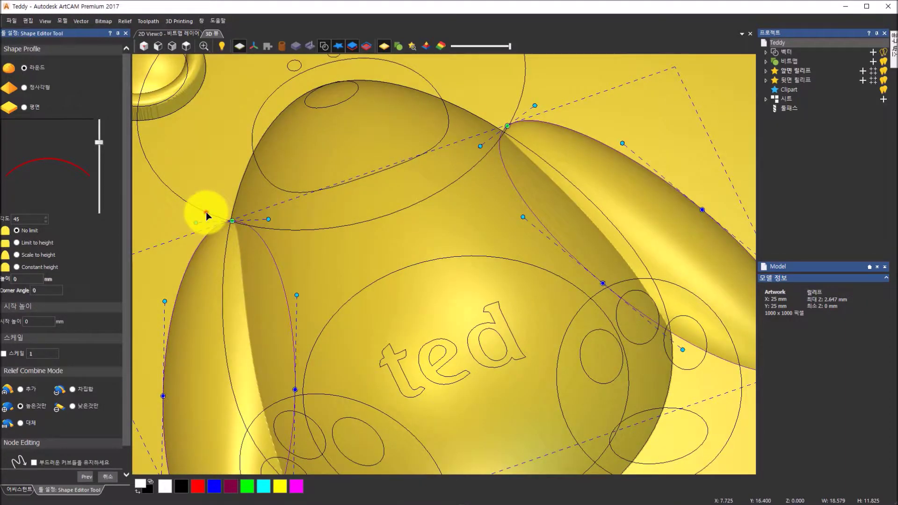
left_click(206, 212)
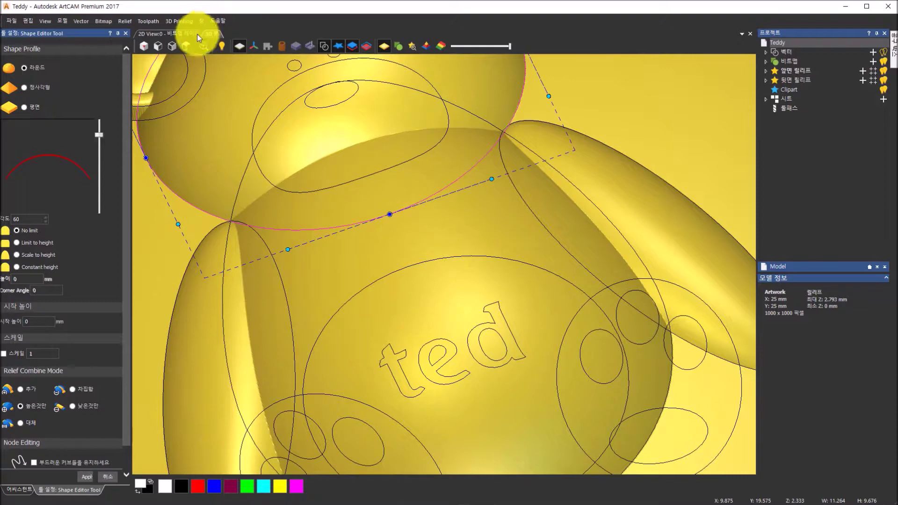
left_click(186, 45)
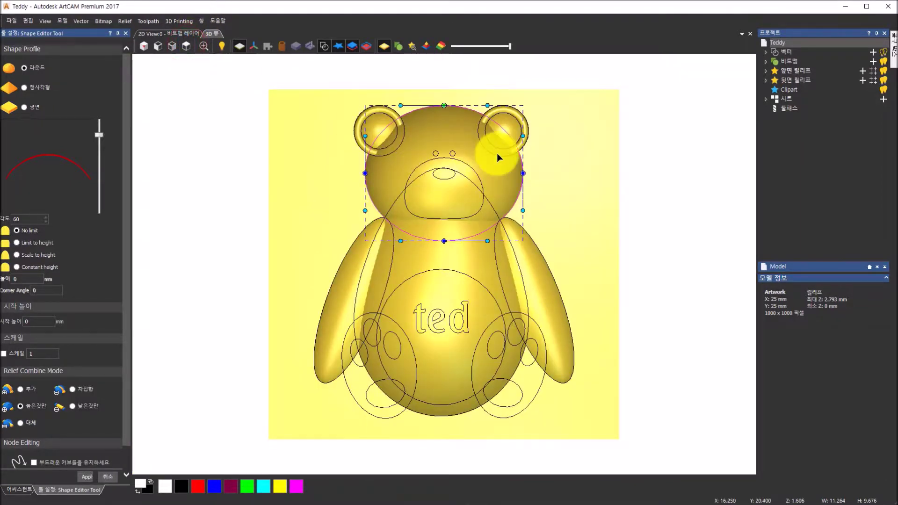
scroll(497, 153, "up", 2)
left_click_drag(482, 249, 526, 49)
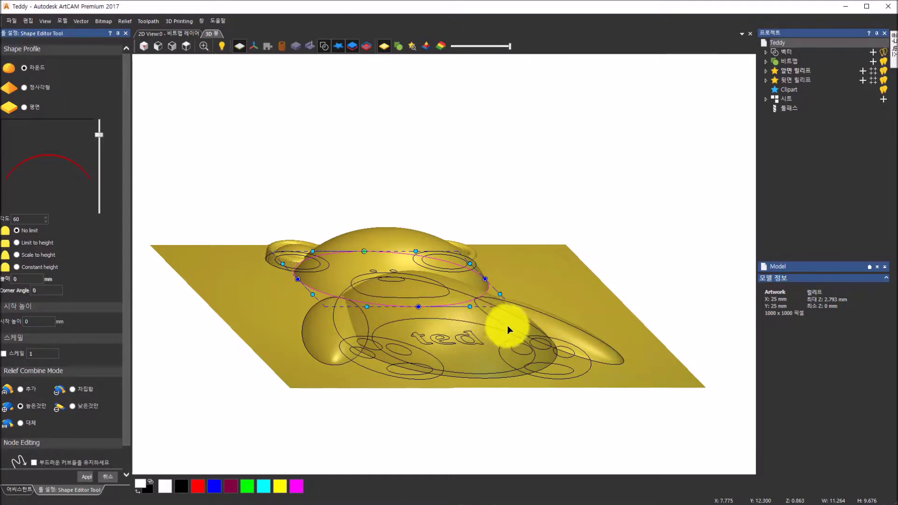
left_click_drag(507, 325, 595, 334)
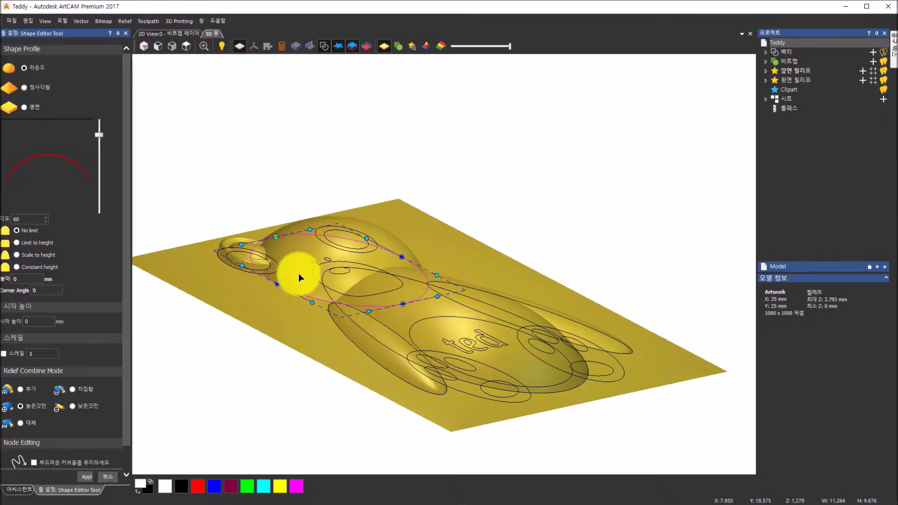
left_click_drag(552, 371, 492, 437)
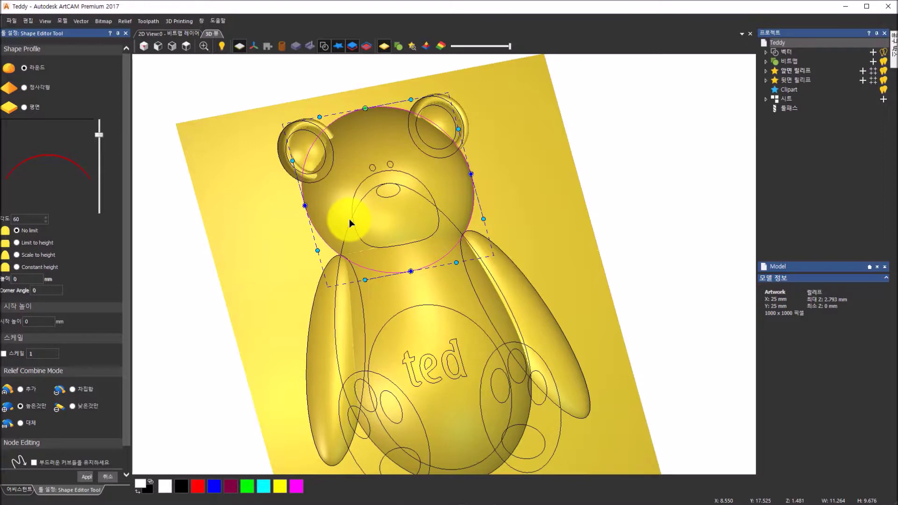
left_click(188, 48)
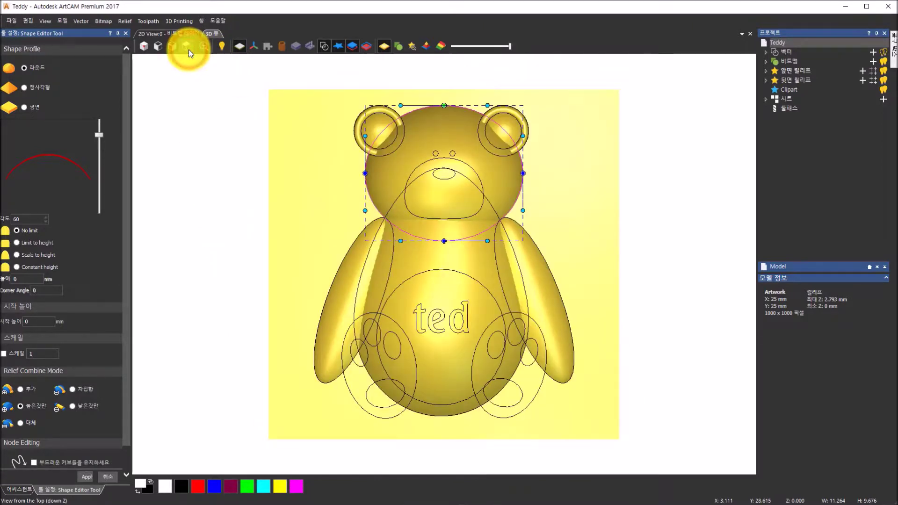
left_click_drag(554, 387, 317, 341)
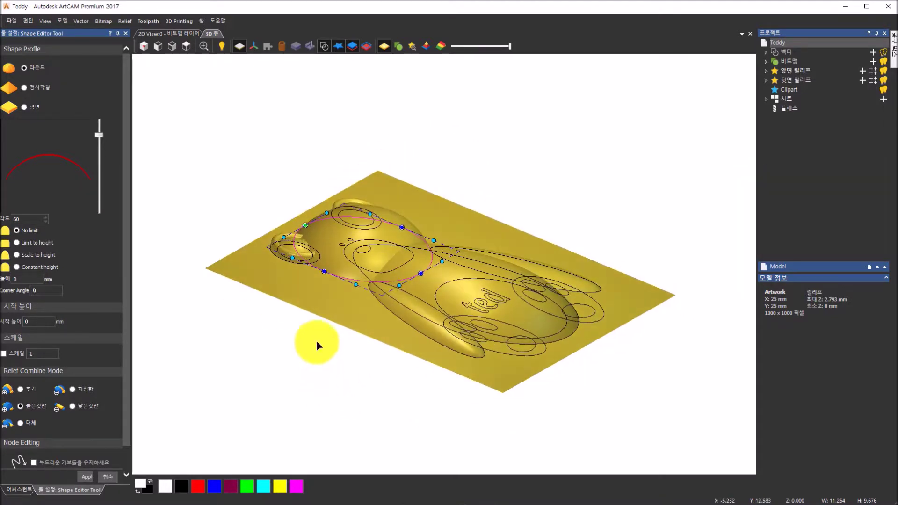
scroll(338, 267, "up", 1)
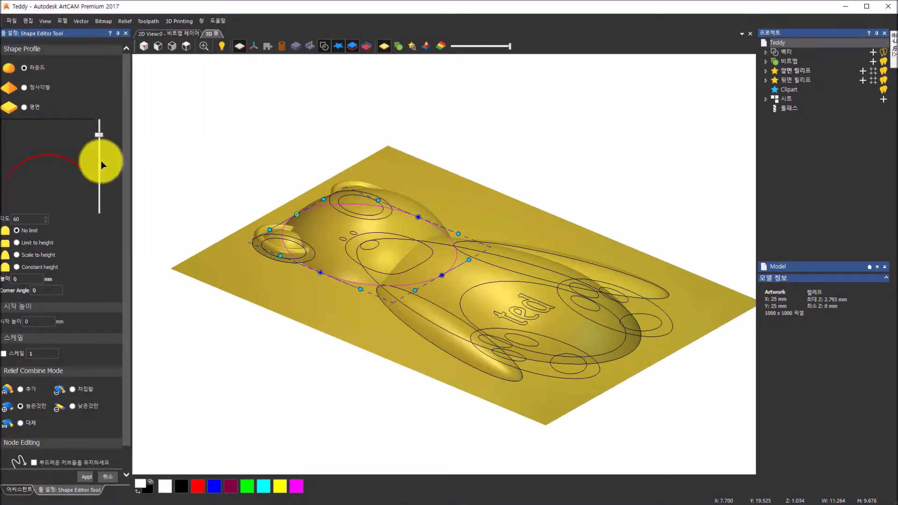
Try different angles for the head's round profile, settle on 70 degrees and apply the head to the relief.
left_click_drag(100, 133, 99, 122)
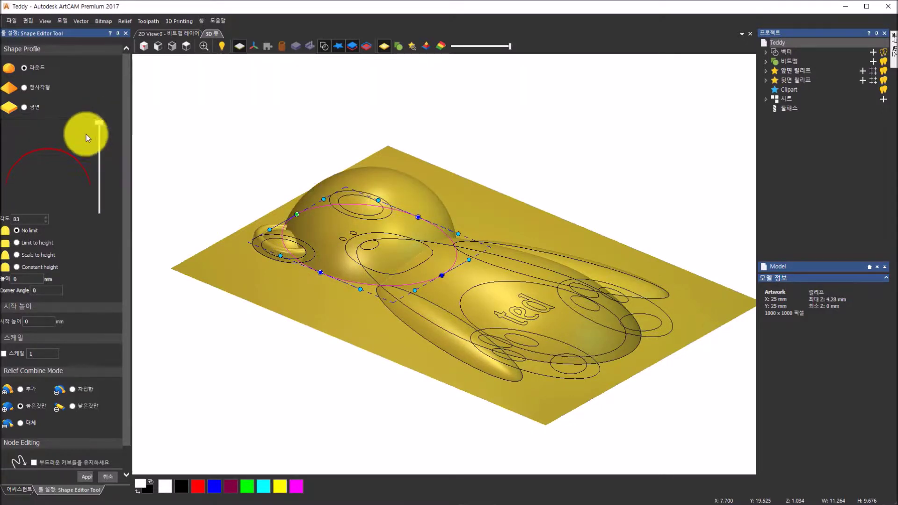
left_click(100, 126)
left_click_drag(100, 126, 100, 131)
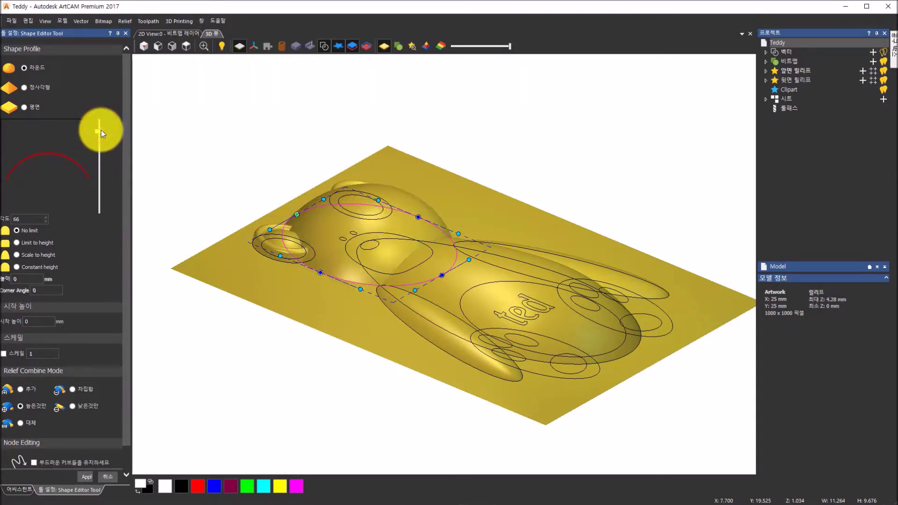
left_click_drag(100, 131, 99, 138)
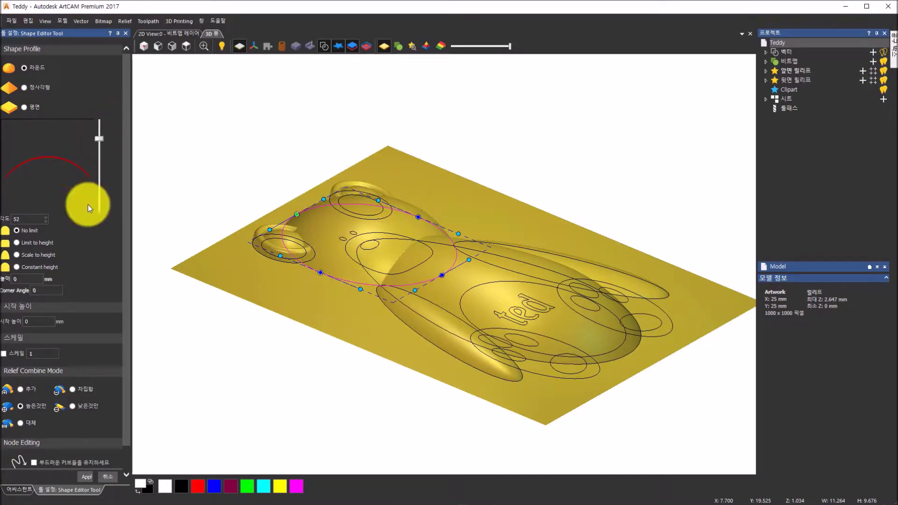
left_click_drag(99, 138, 99, 127)
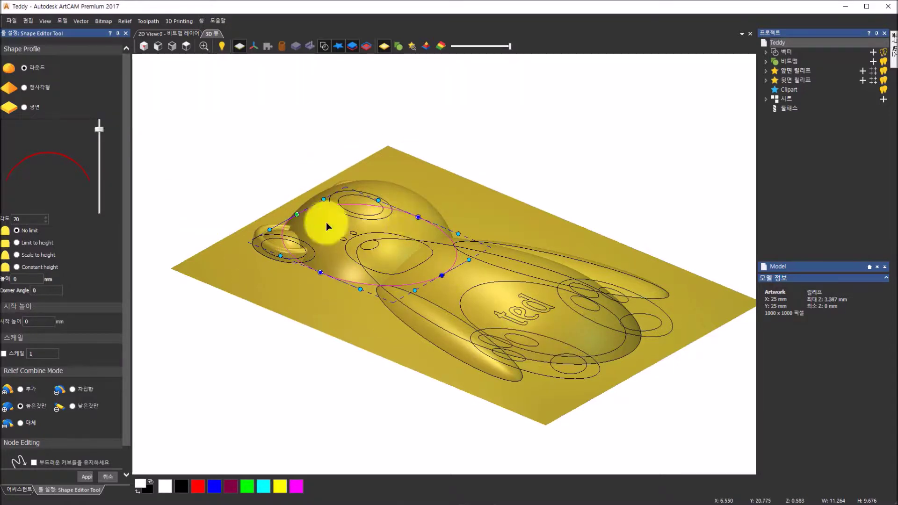
left_click_drag(445, 315, 408, 299)
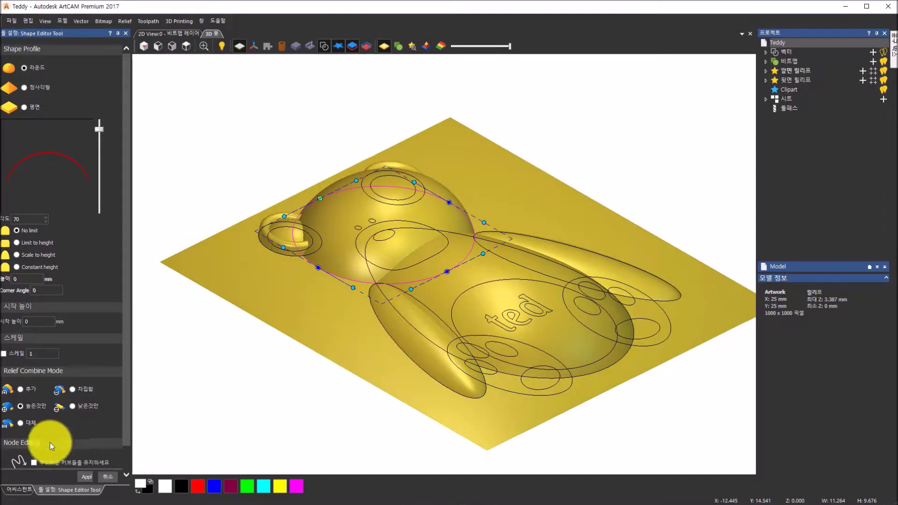
left_click(82, 478)
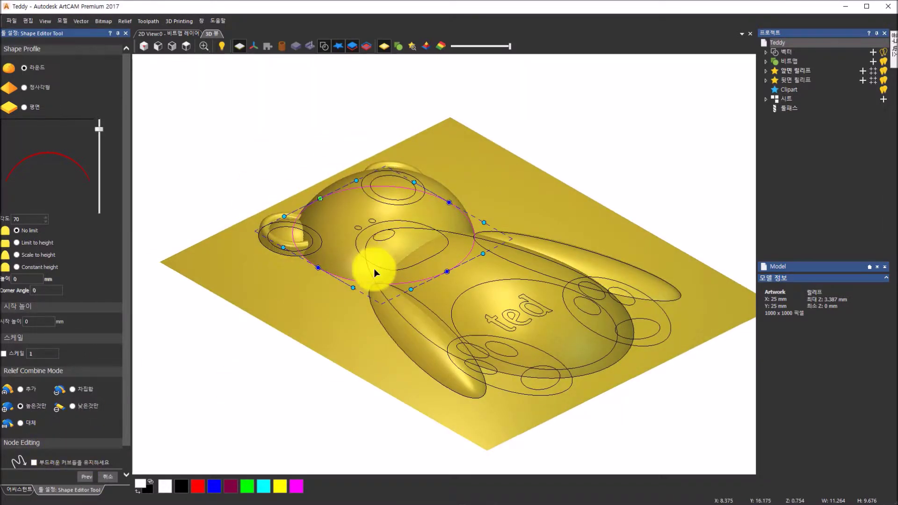
Select the belly circle around the "ted" lettering and set its relief combine mode to Add (추가).
left_click(185, 46)
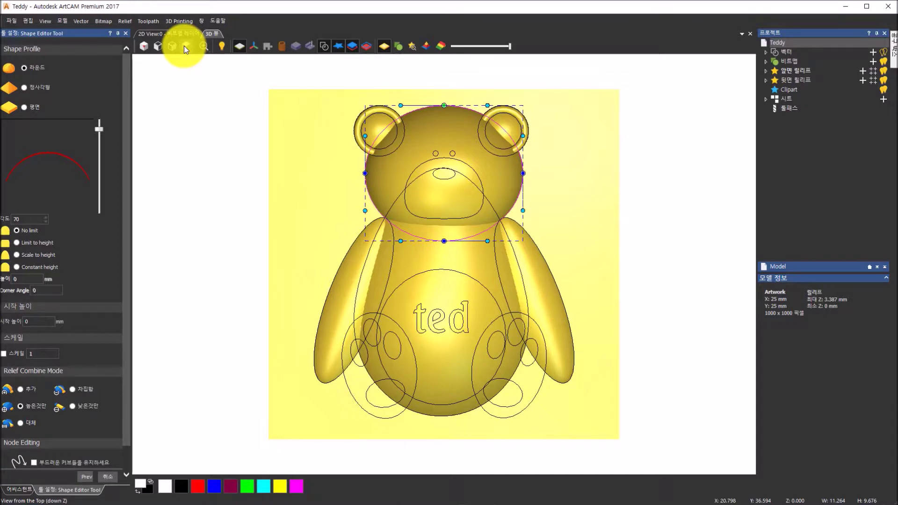
left_click(417, 274)
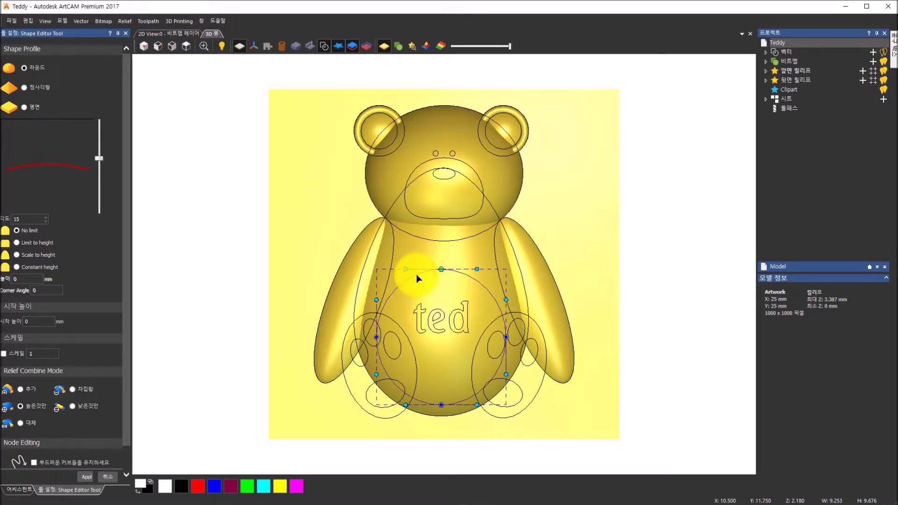
left_click_drag(455, 377, 509, 209)
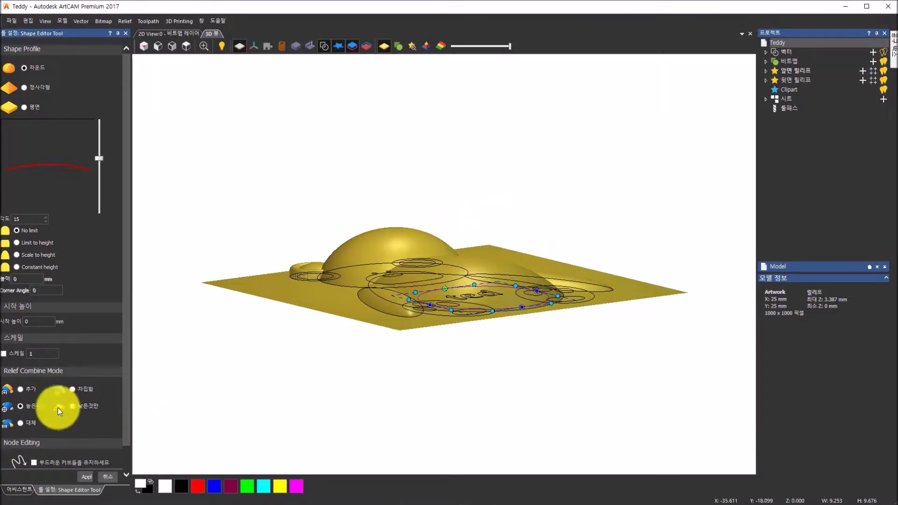
left_click(20, 388)
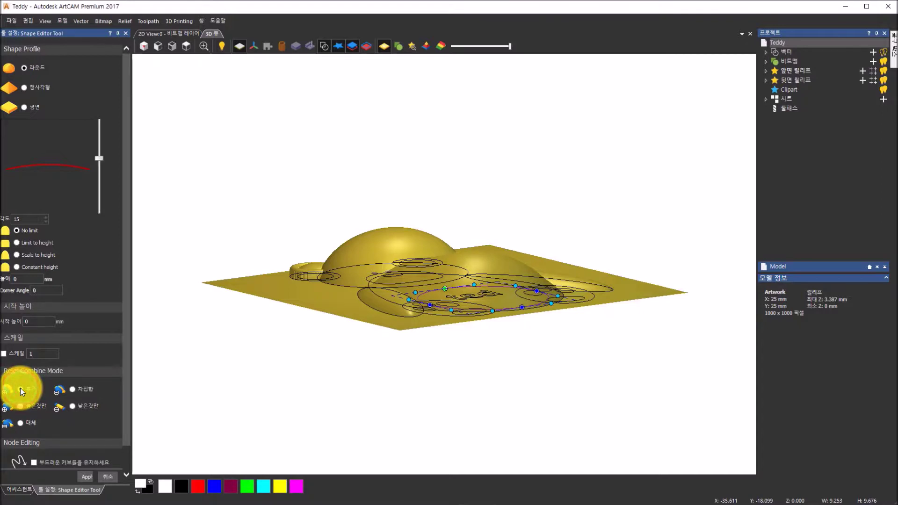
left_click_drag(502, 230, 515, 318)
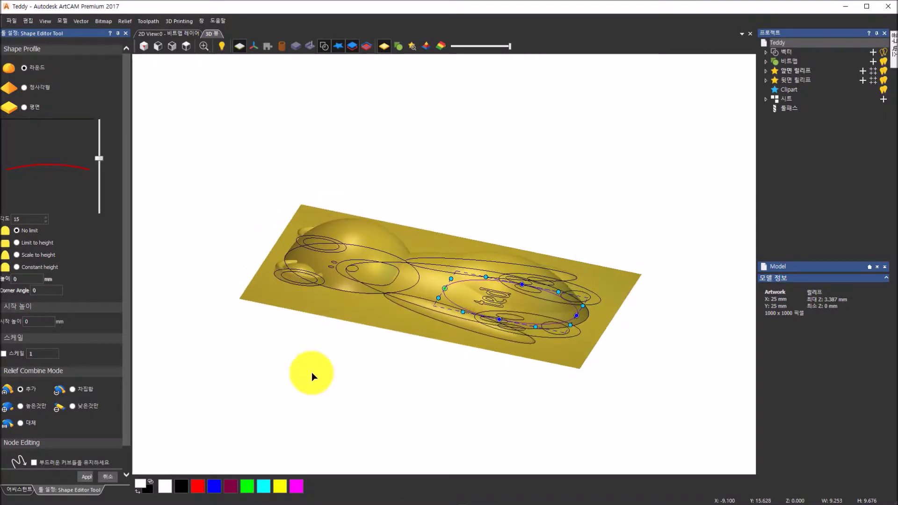
left_click_drag(320, 372, 335, 337)
scroll(473, 268, "down", 2)
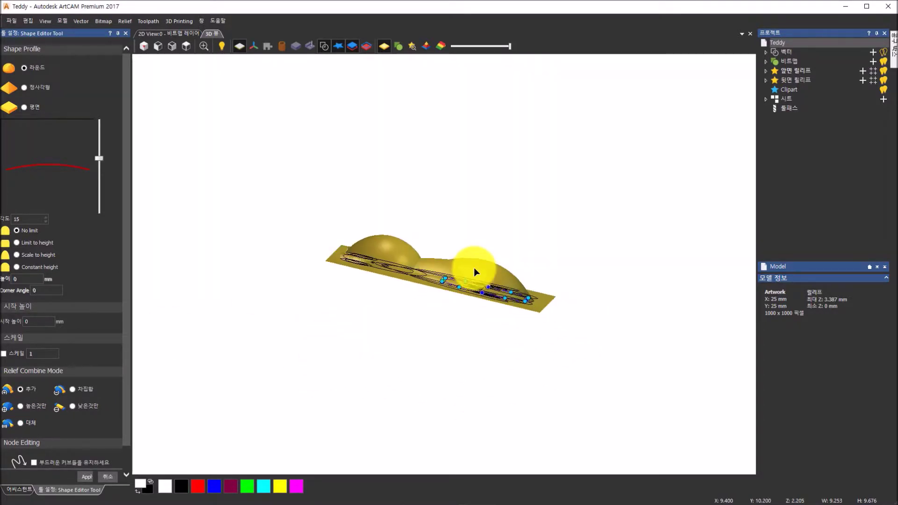
scroll(474, 268, "up", 4)
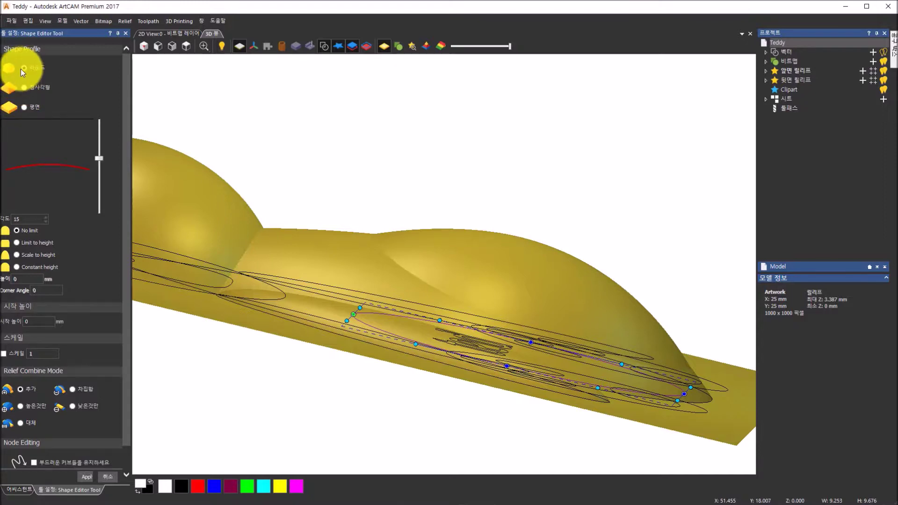
Set the belly circle's round profile angle to 21 degrees, apply it to the relief, and view the result from the top.
mouse_move(98, 161)
left_mouse_down()
mouse_move(100, 145)
mouse_move(101, 156)
left_mouse_up()
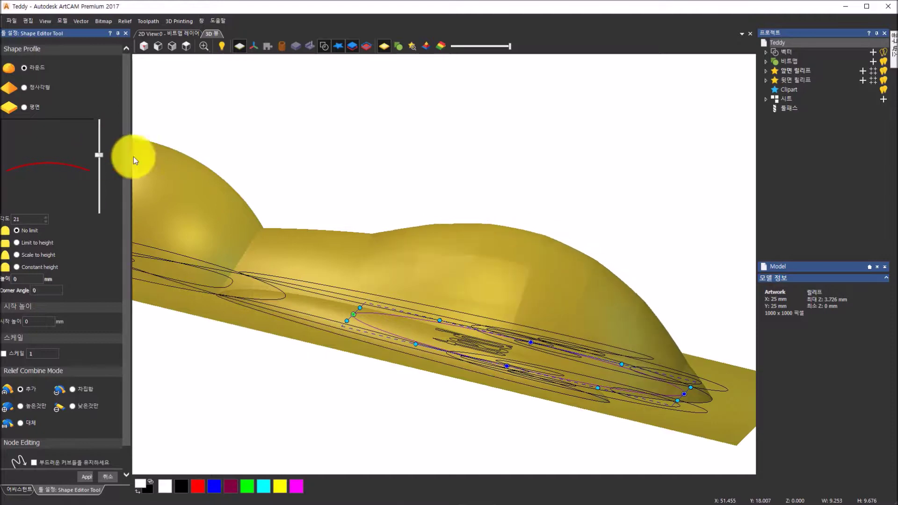
left_click_drag(661, 220, 541, 199)
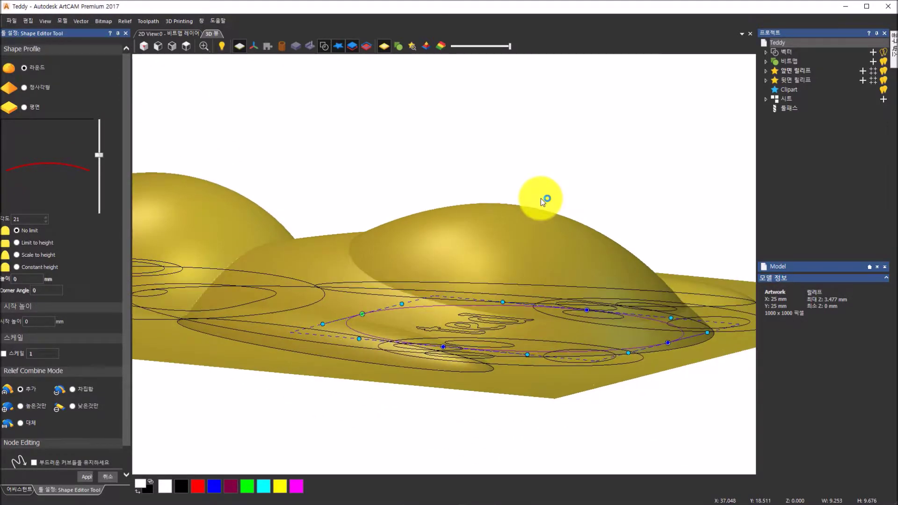
left_click(88, 475)
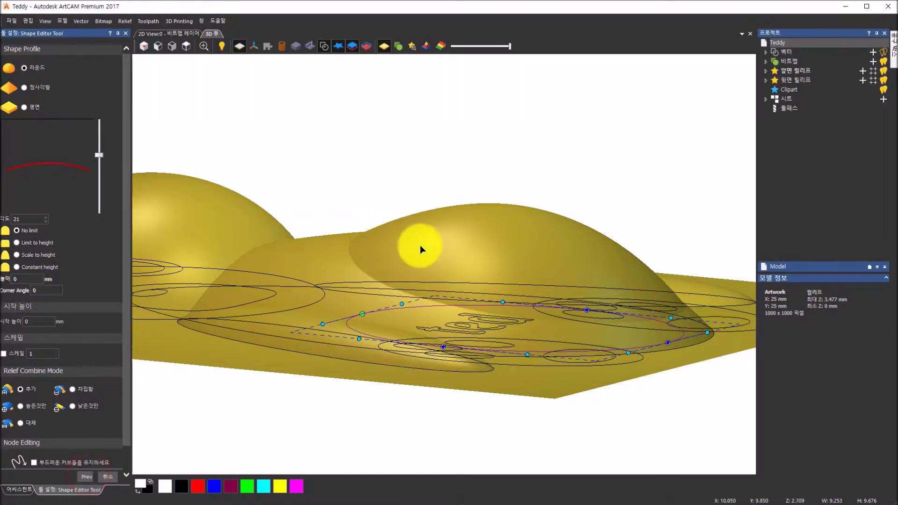
left_click(186, 46)
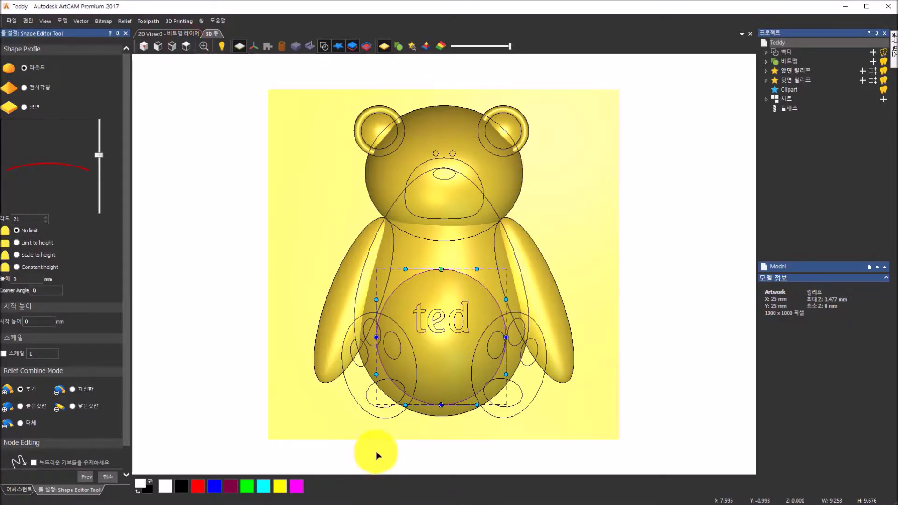
Select the two foot outlines and compare the model with the finished teddy bear in the reference picture.
left_click(393, 421)
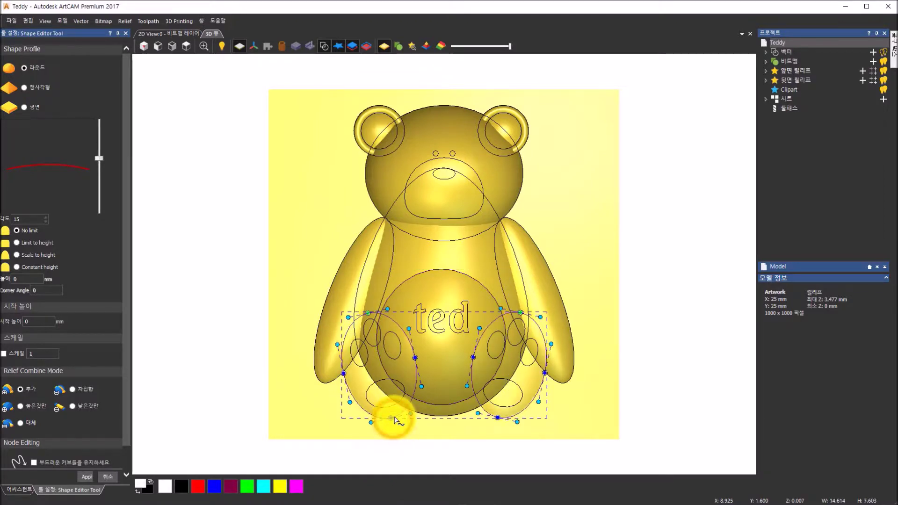
left_click_drag(417, 406, 473, 192)
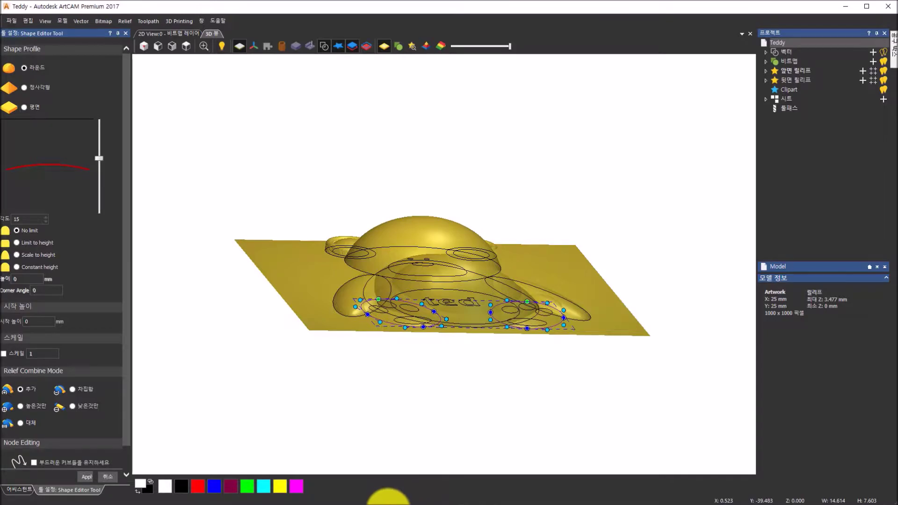
left_click(387, 504)
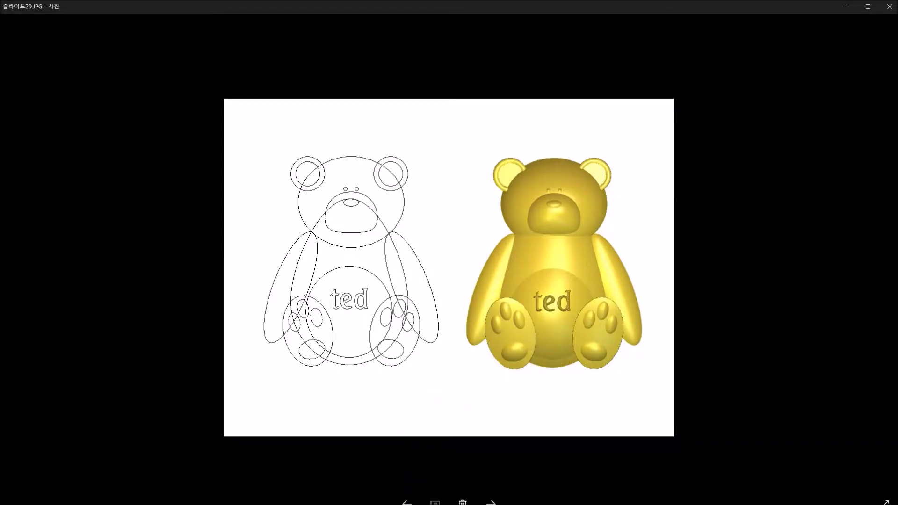
left_click(429, 504)
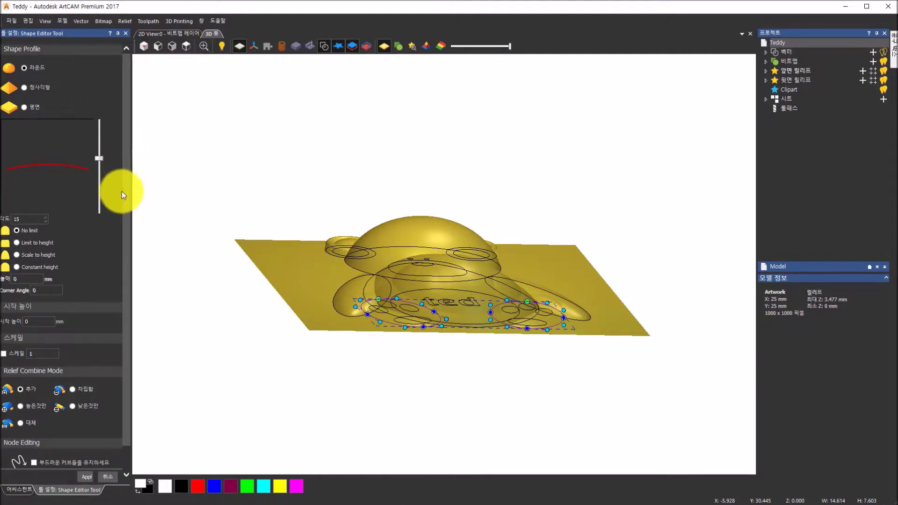
Leave the Shape Editor and open the Angled Plane tool for the two selected foot outlines.
left_click_drag(125, 208, 127, 268)
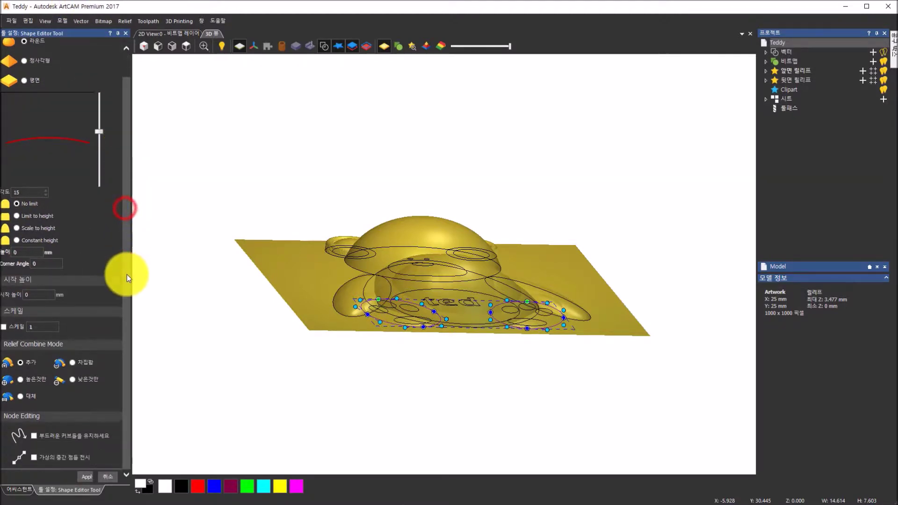
left_click(110, 479)
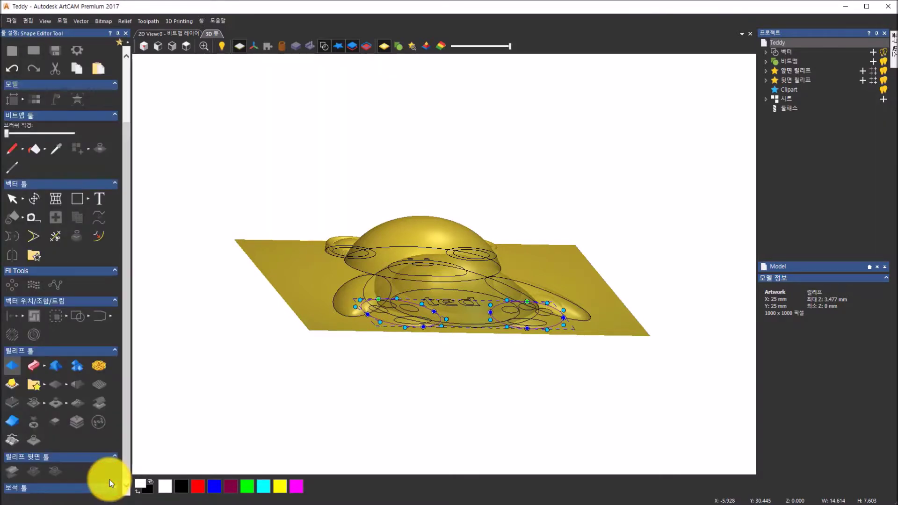
left_click_drag(424, 312, 327, 358)
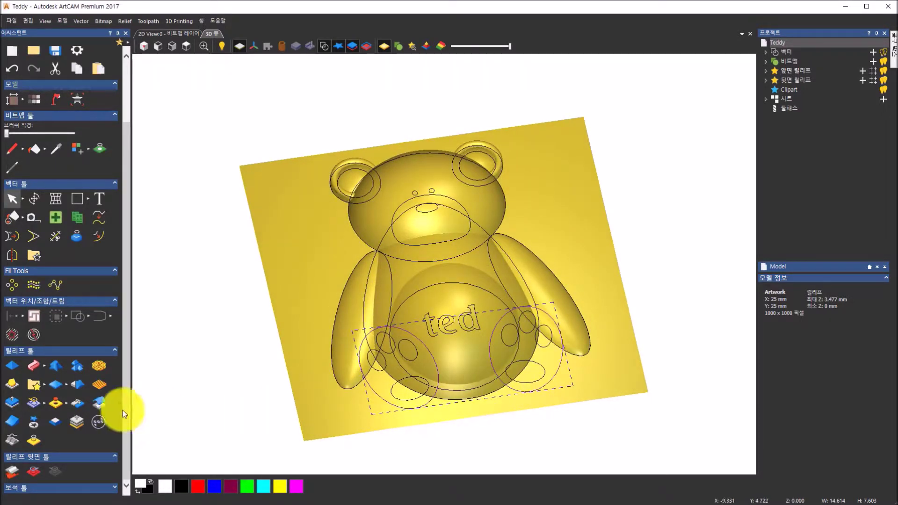
left_click(14, 386)
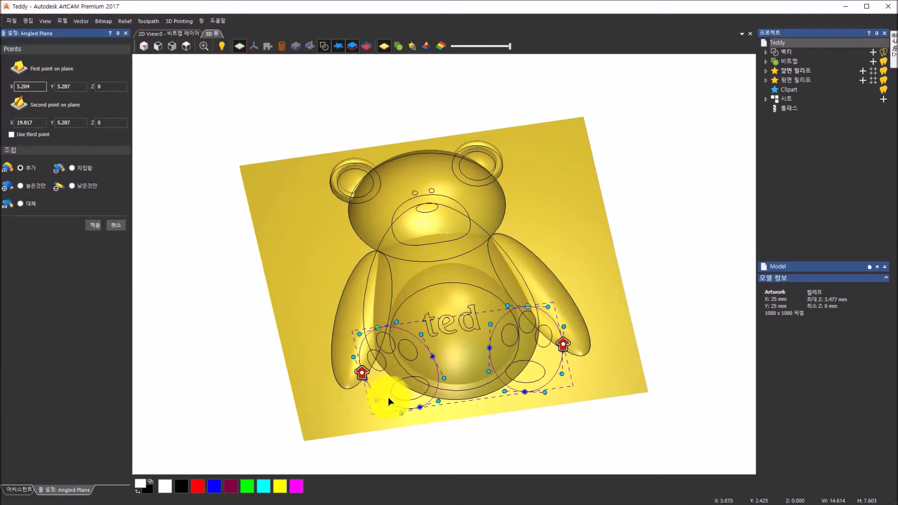
left_click_drag(465, 401, 472, 277)
left_click_drag(469, 314, 457, 417)
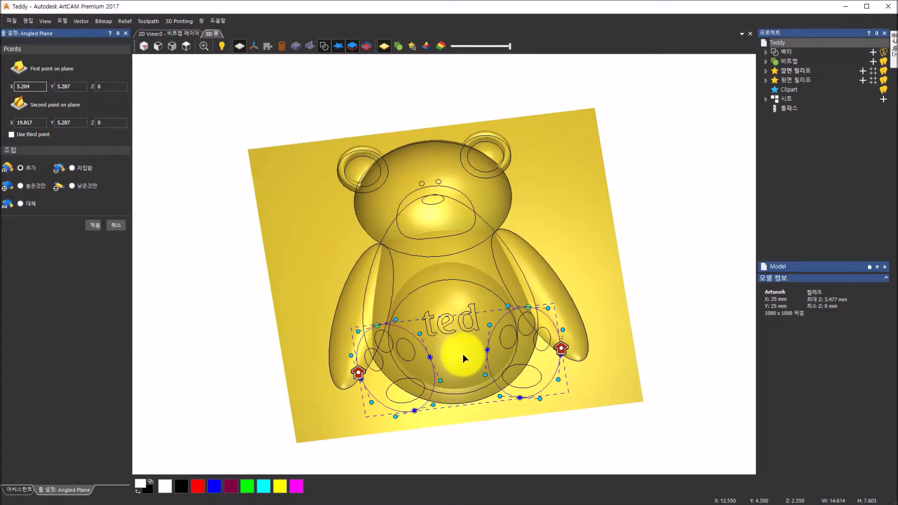
Enable the plane's third point, and place the first point at the left foot's upper end and the second at its lower end.
left_click(12, 135)
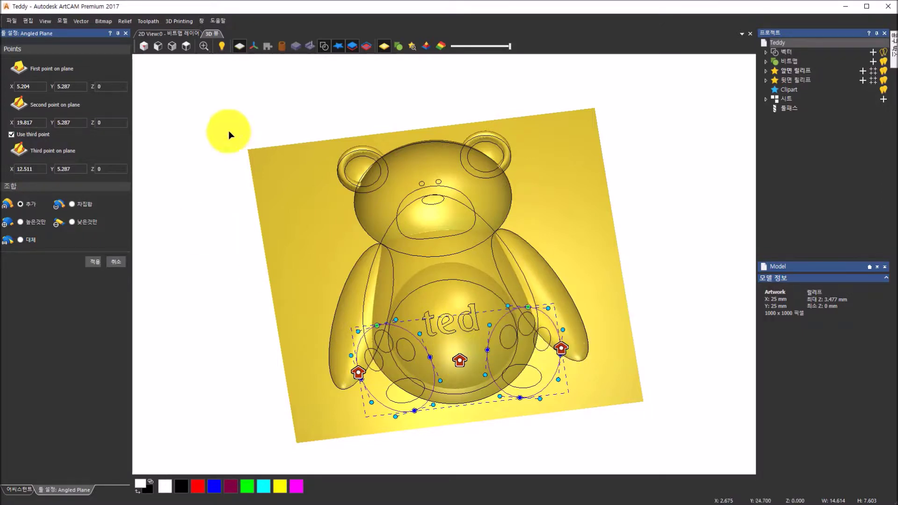
left_click(112, 86)
left_click(114, 121)
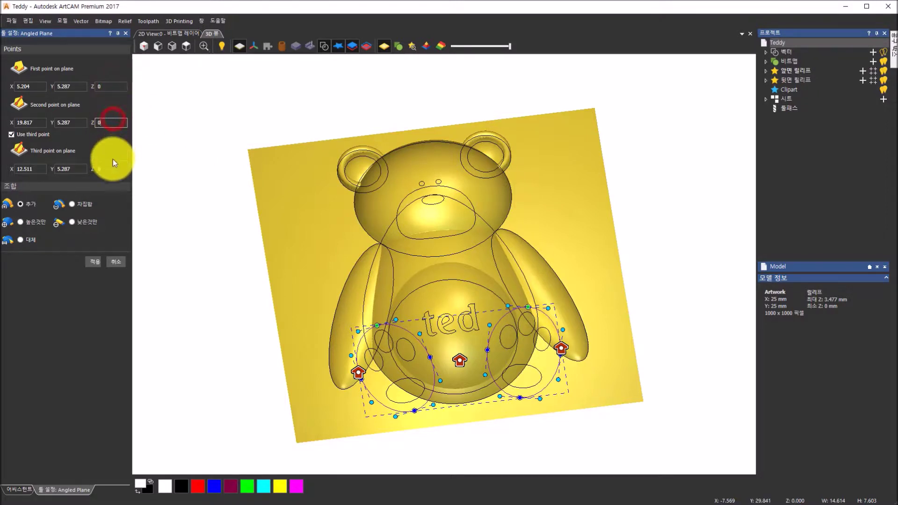
left_click(112, 169)
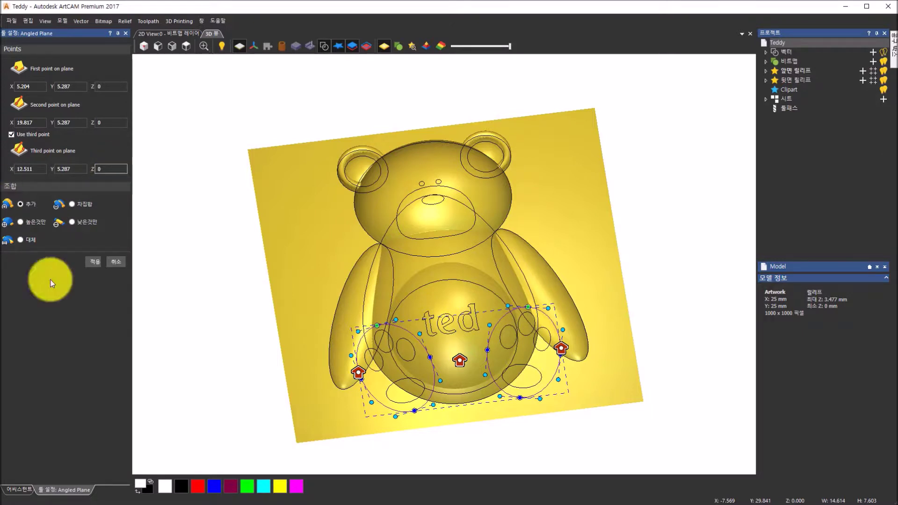
mouse_move(447, 401)
left_mouse_down()
mouse_move(518, 386)
mouse_move(432, 400)
left_mouse_up()
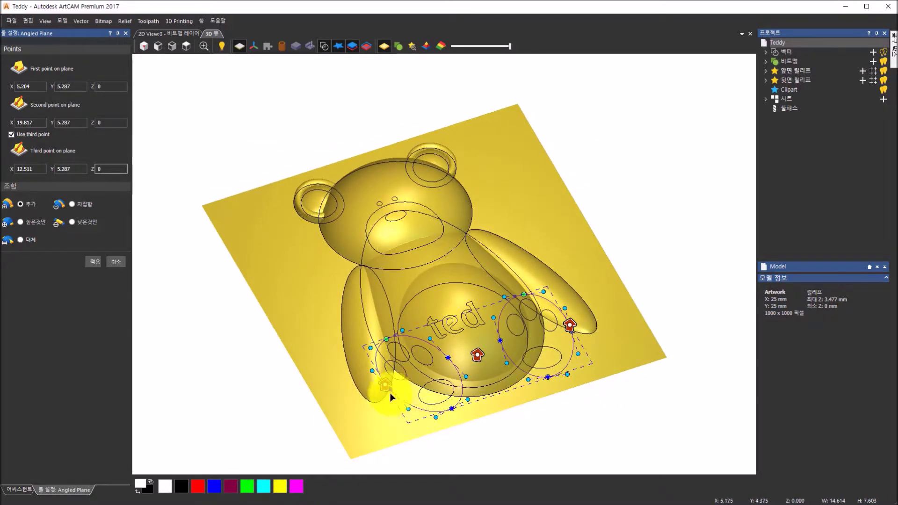
mouse_move(387, 385)
left_mouse_down()
mouse_move(395, 356)
mouse_move(387, 339)
left_mouse_up()
left_click_drag(500, 390, 457, 380)
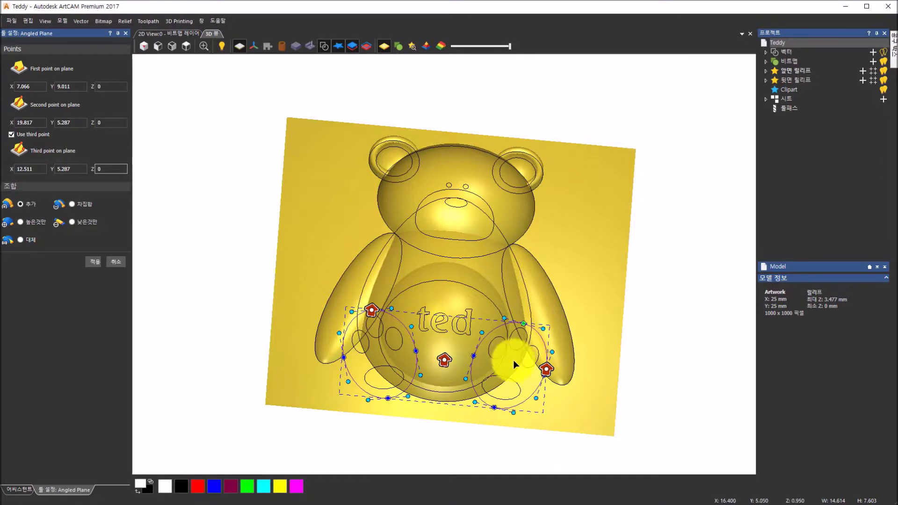
left_click_drag(546, 373, 389, 399)
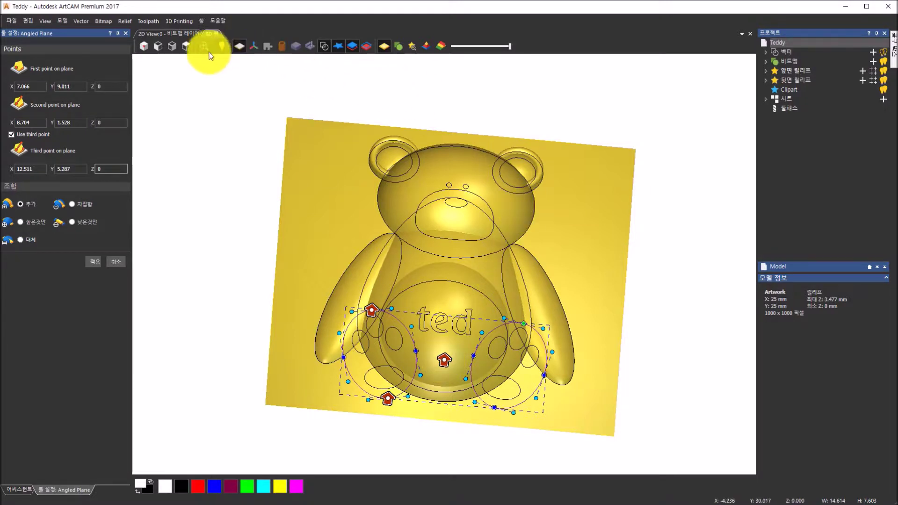
Set the Z height of the plane's first point, at the left foot's upper end, to 3.5 mm.
left_click(187, 47)
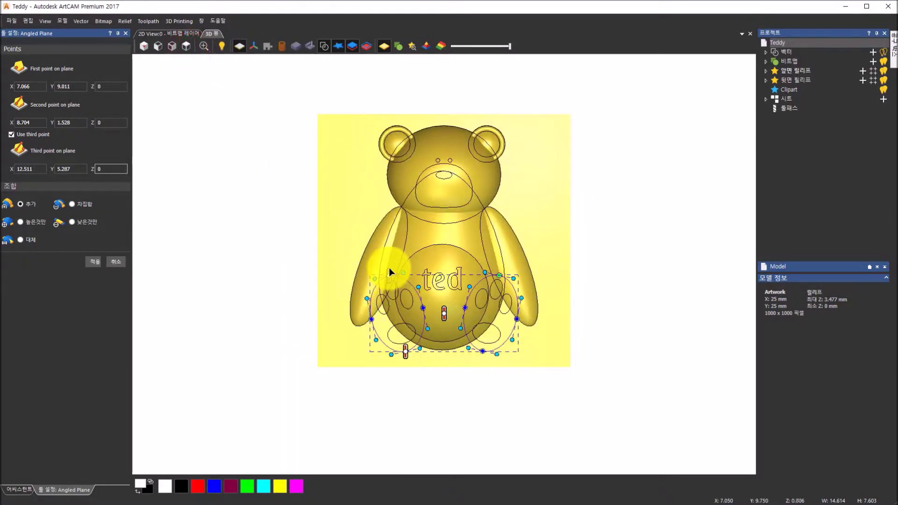
left_click_drag(507, 423, 532, 268)
left_click_drag(390, 238, 443, 322)
scroll(443, 322, "up", 3)
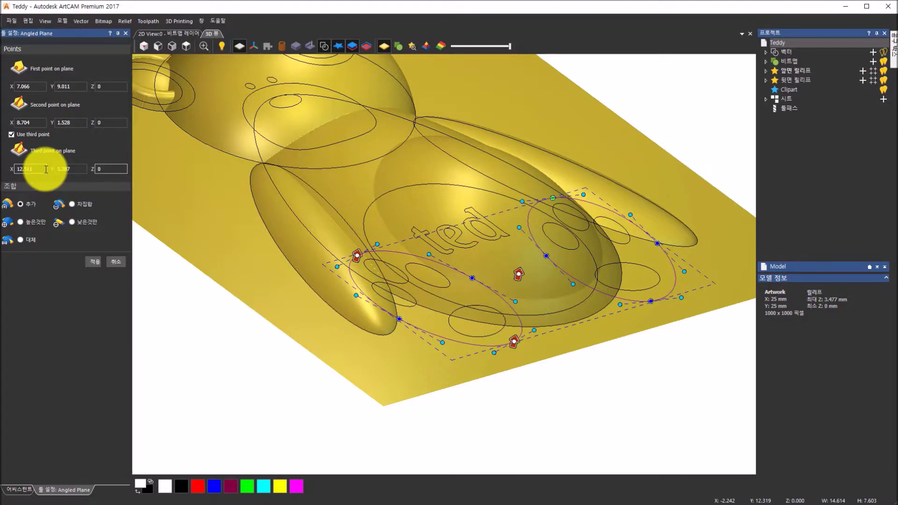
left_click(100, 87)
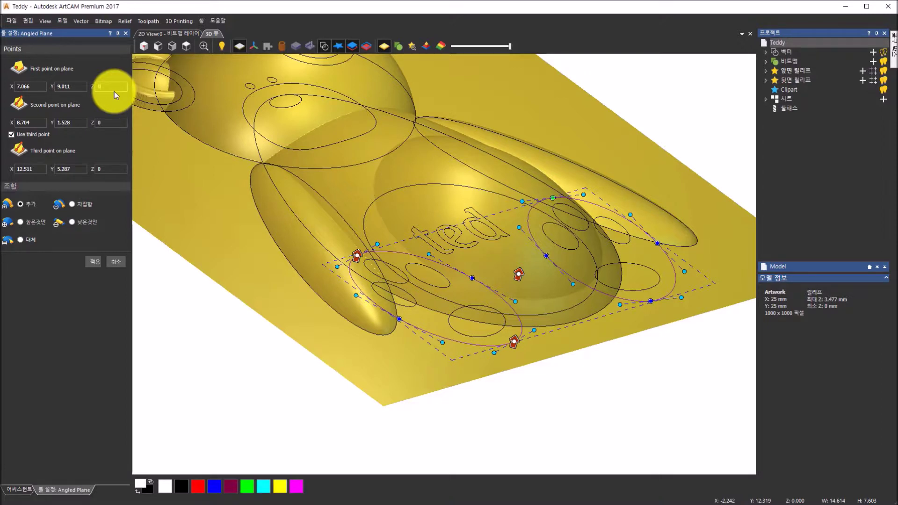
left_click(114, 86)
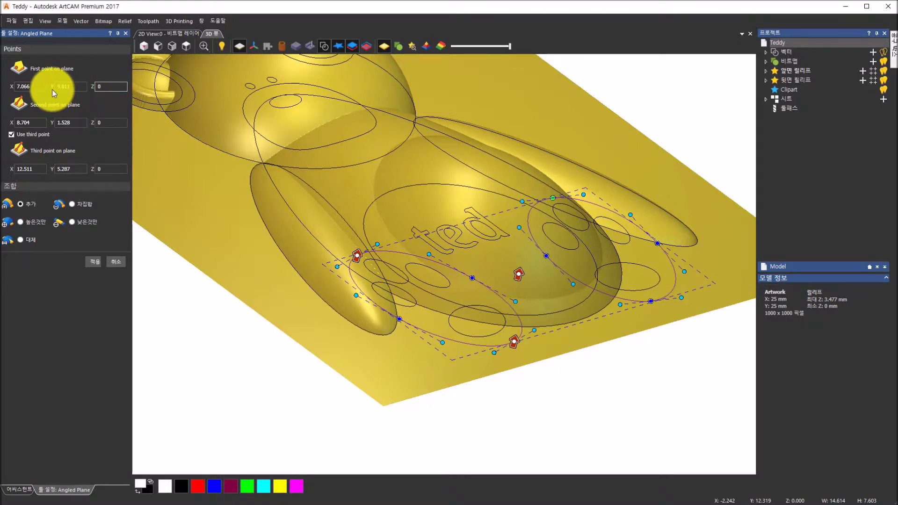
key("BackSpace")
type("3.5")
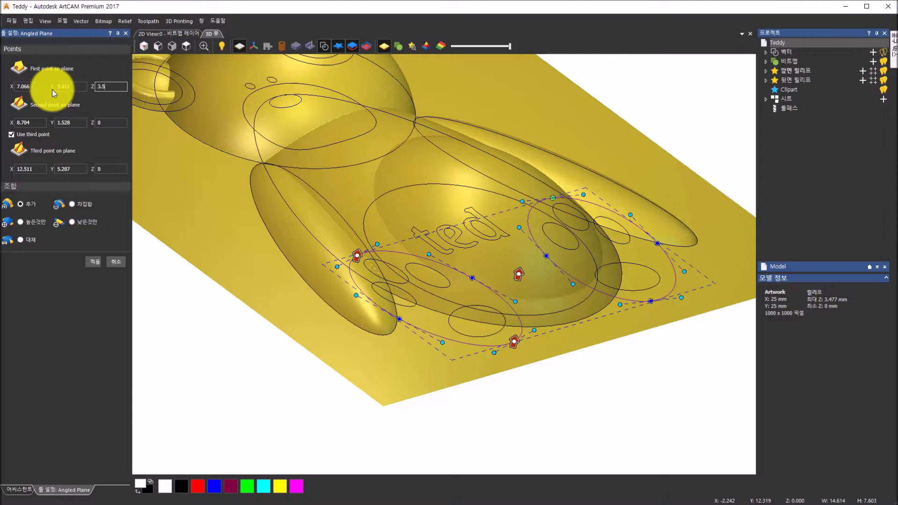
Set the Z height of the plane's second point to 1.5 mm and of its third point to 2.75 mm.
left_click(108, 123)
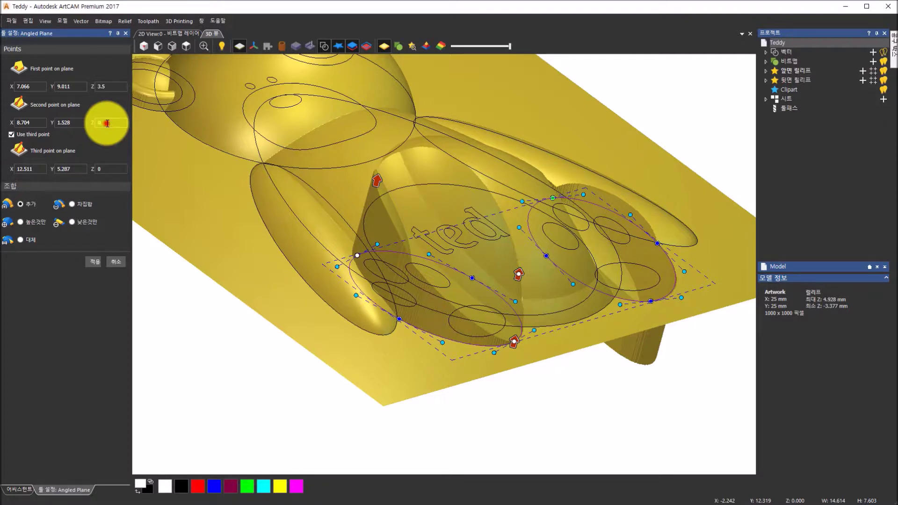
left_click(107, 123)
type("1.5")
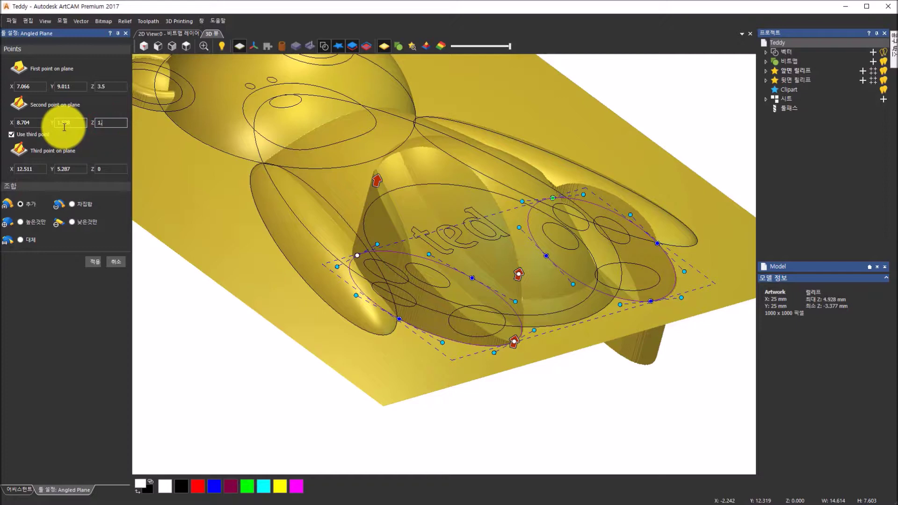
left_click(117, 169)
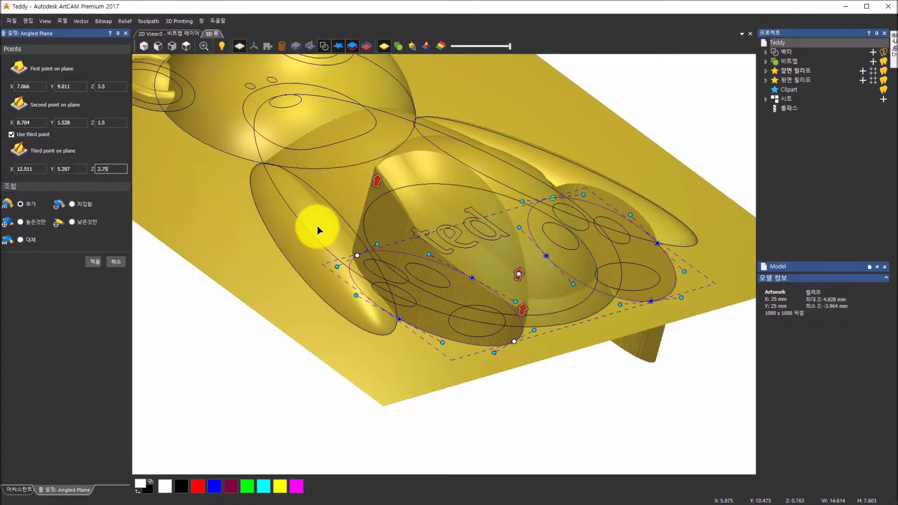
left_click(112, 122)
Set the plane's combine mode to highest only (높은것만), apply the angled feet to the relief and close the tool.
middle_click_drag(459, 231, 538, 149)
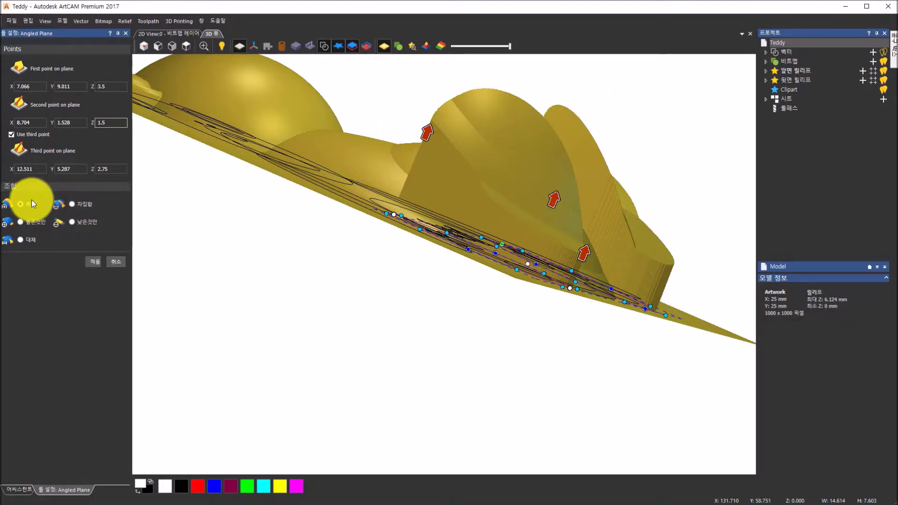
left_click(24, 223)
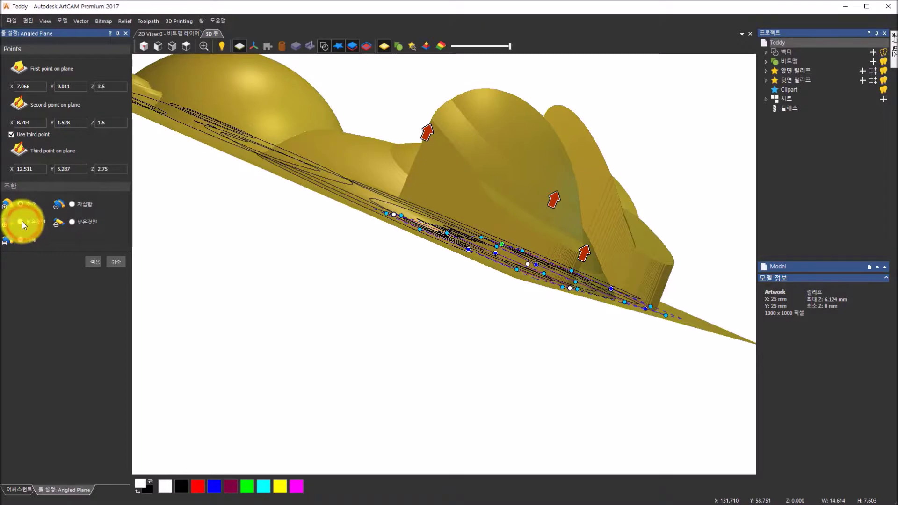
left_click_drag(525, 206, 375, 285)
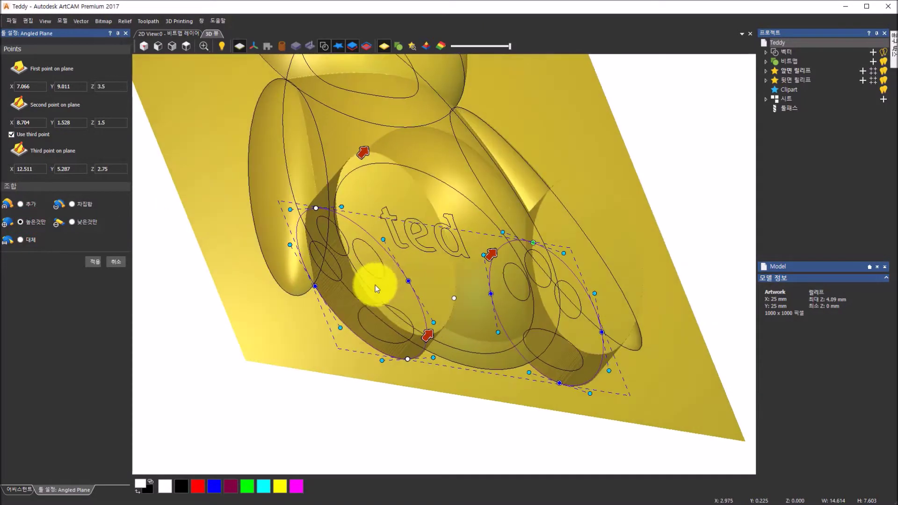
left_click(182, 49)
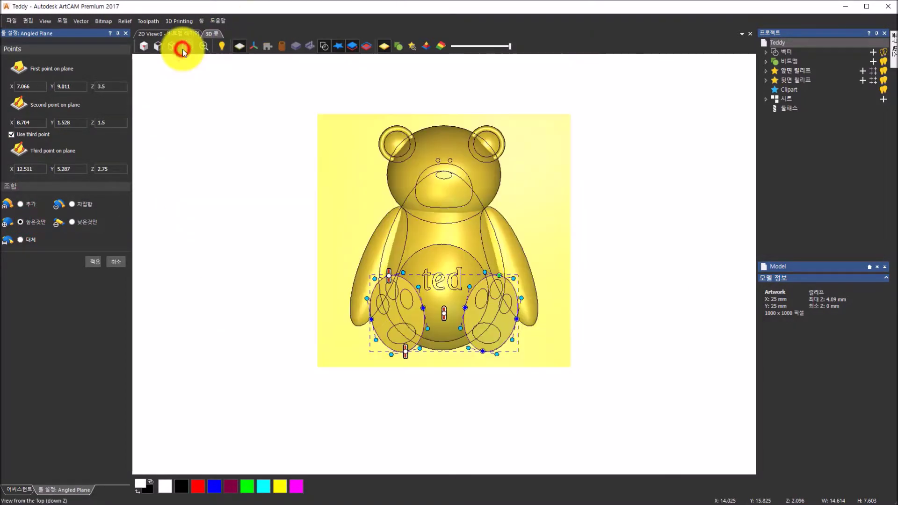
left_click_drag(454, 406, 472, 176)
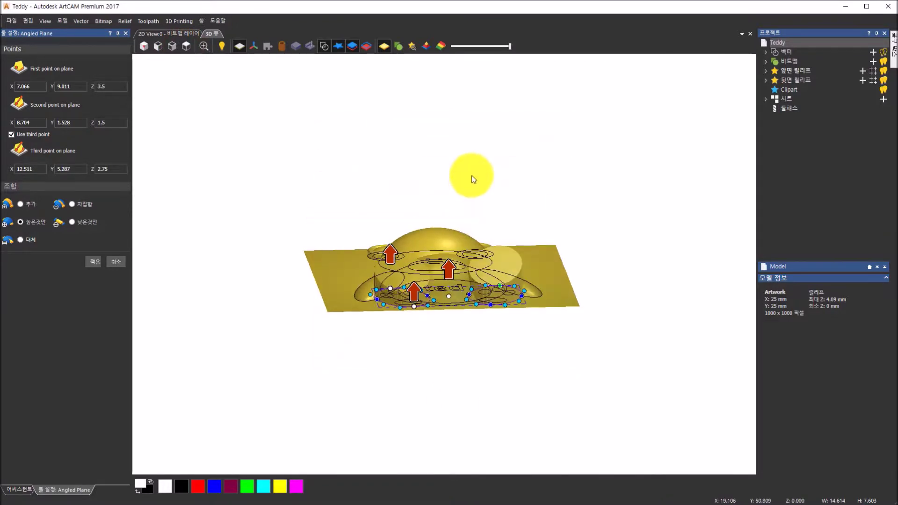
left_click(172, 47)
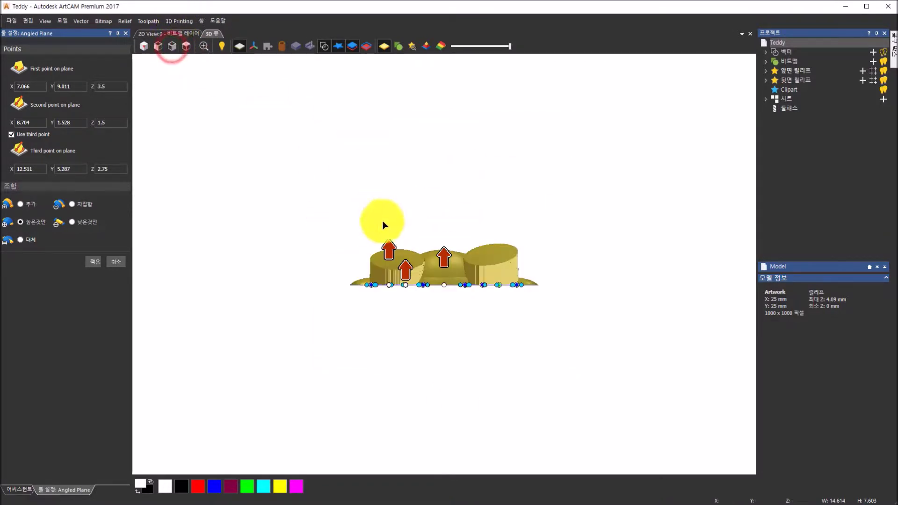
scroll(462, 285, "up", 3)
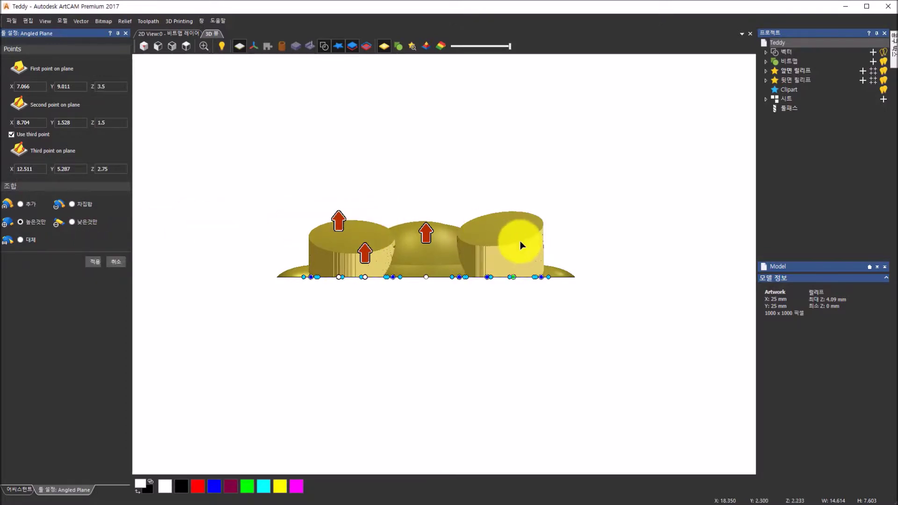
left_click(96, 262)
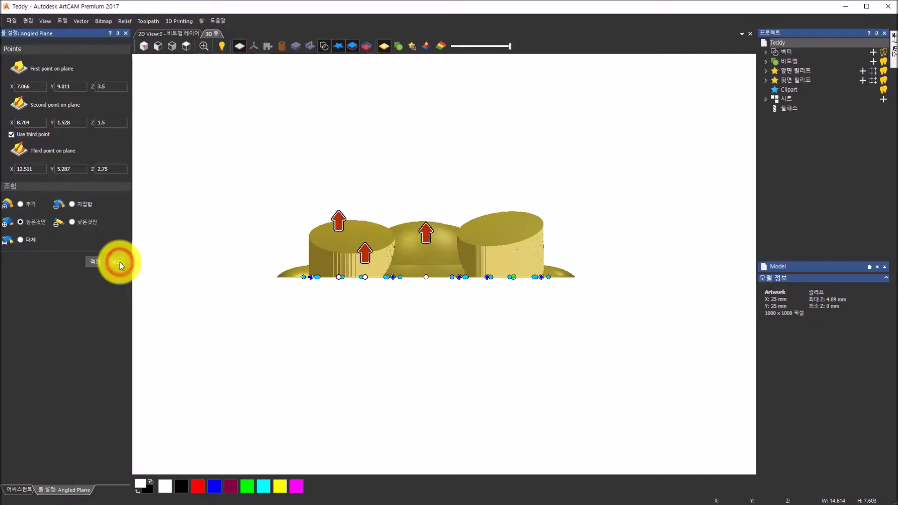
left_click(120, 262)
Round the tops of both angled feet with the Shape Editor, applying a round profile at 22 degrees in add mode (추가).
left_click_drag(506, 290, 537, 435)
left_click_drag(268, 241, 266, 229)
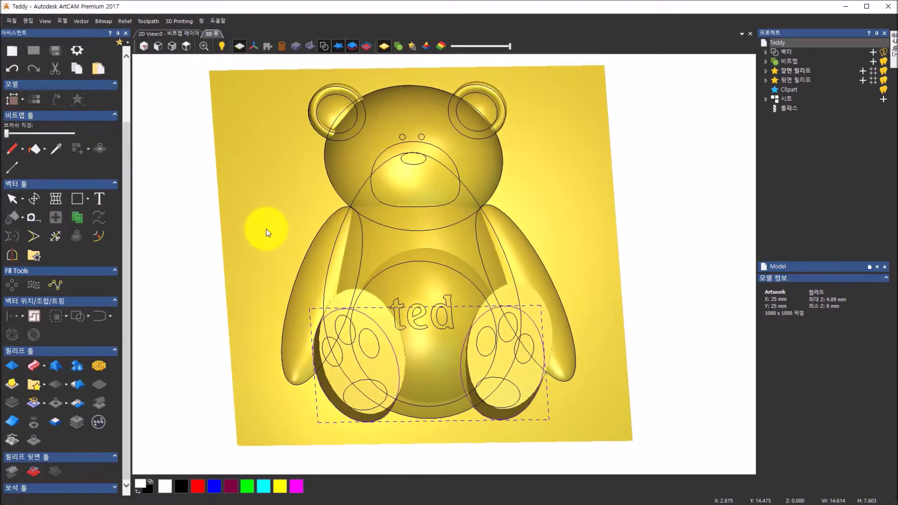
left_click_drag(500, 362, 534, 231)
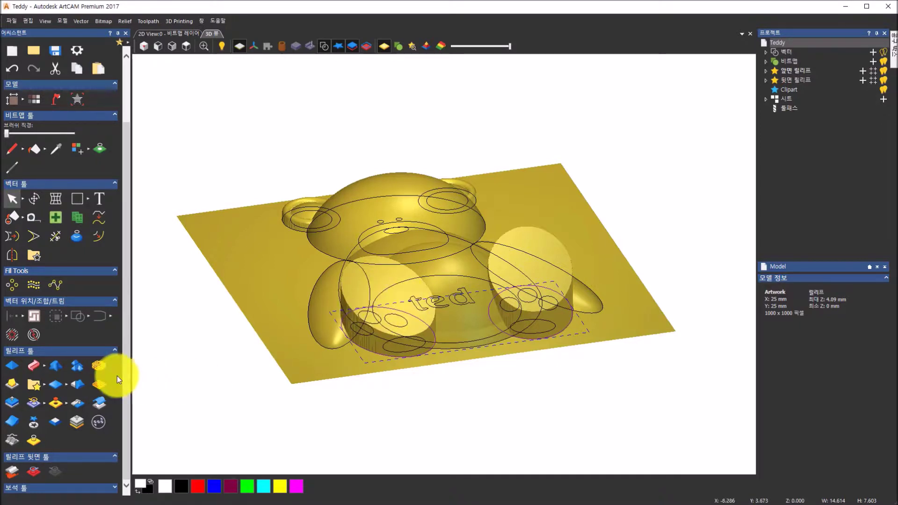
left_click(7, 368)
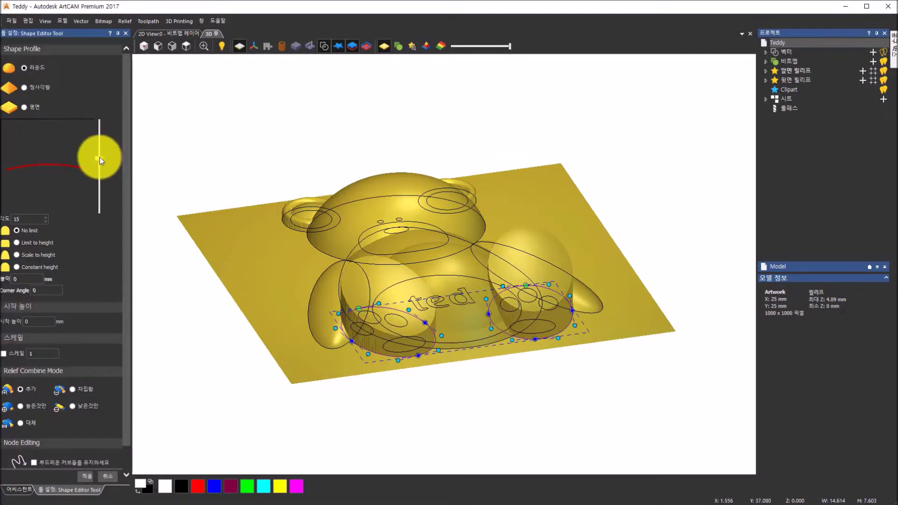
mouse_move(99, 157)
left_mouse_down()
mouse_move(99, 141)
mouse_move(99, 151)
left_mouse_up()
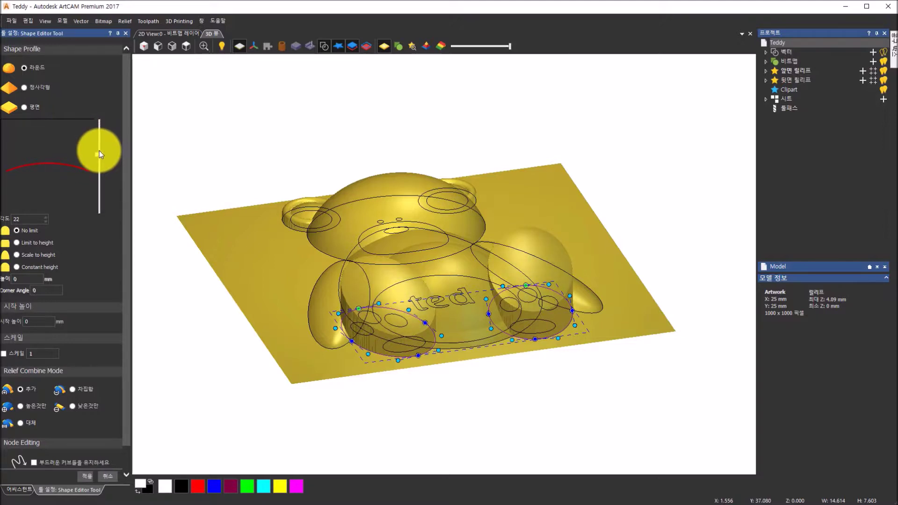
left_click_drag(325, 318, 584, 238)
scroll(422, 256, "up", 6)
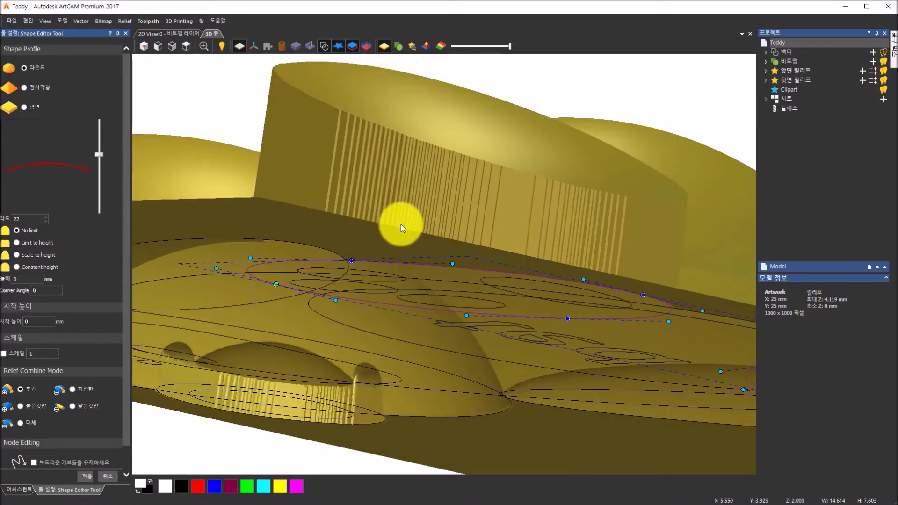
left_click_drag(401, 224, 361, 250)
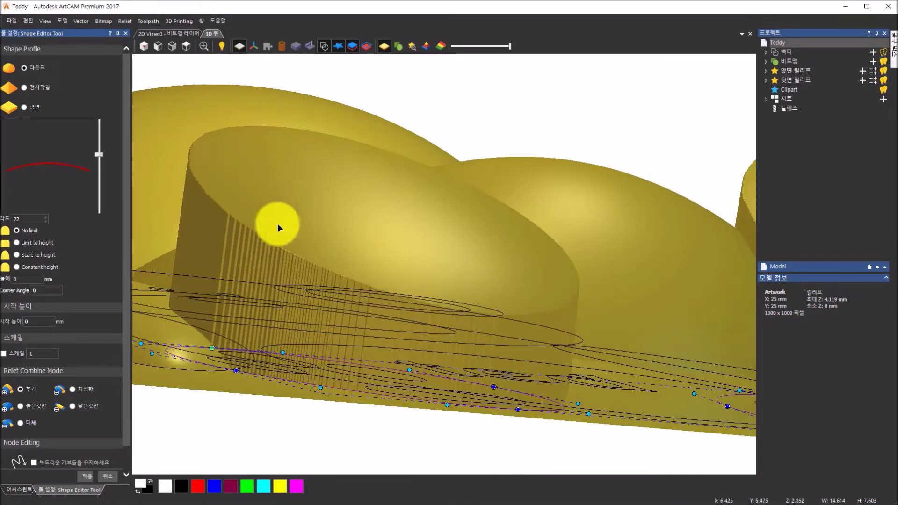
left_click(84, 478)
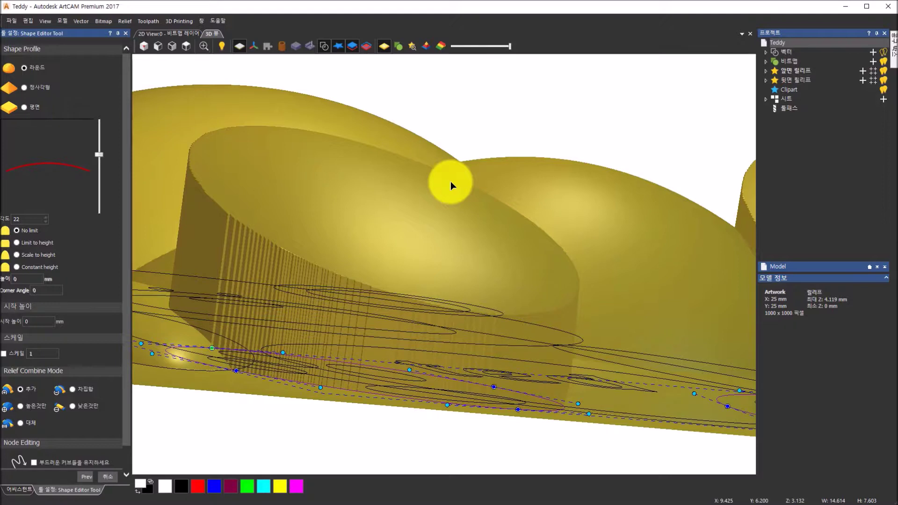
Select the muzzle and all toe and sole pads, and apply a round profile at 45 degrees in add mode (추가).
left_click(181, 45)
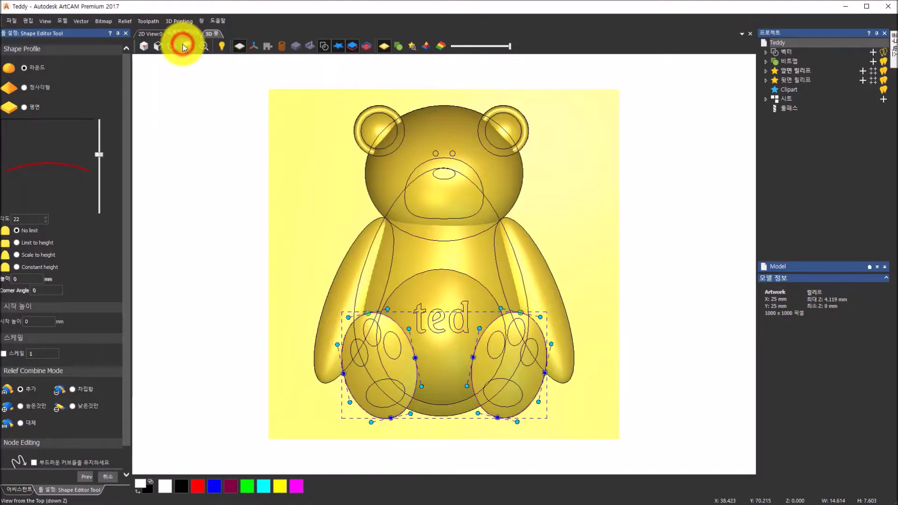
left_click(369, 355)
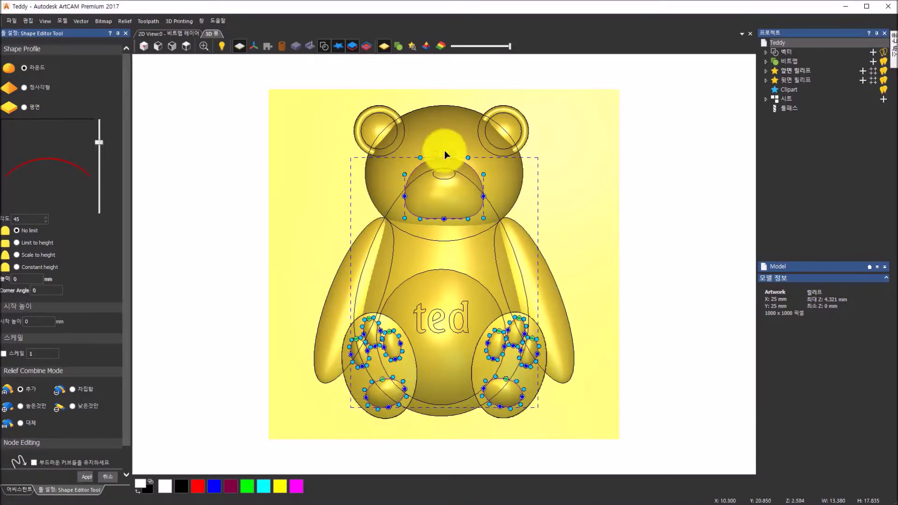
left_click_drag(394, 400, 470, 241)
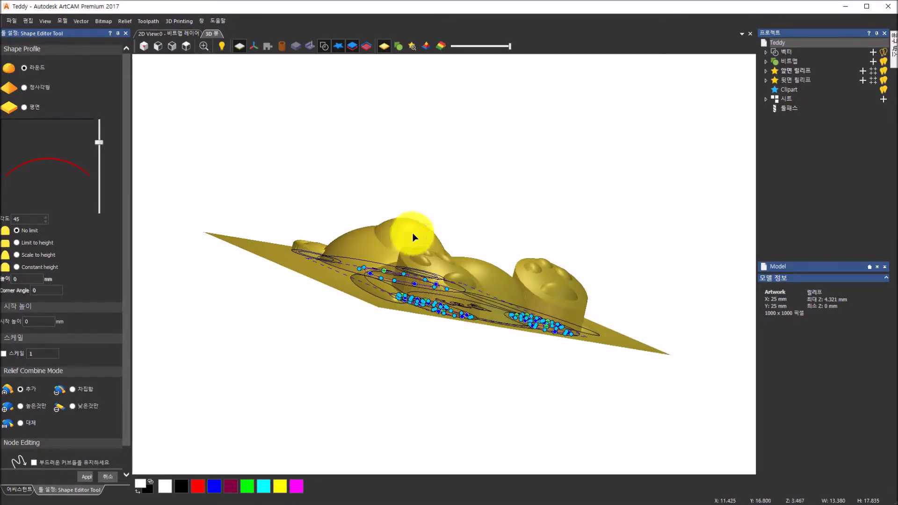
left_click_drag(98, 142, 100, 142)
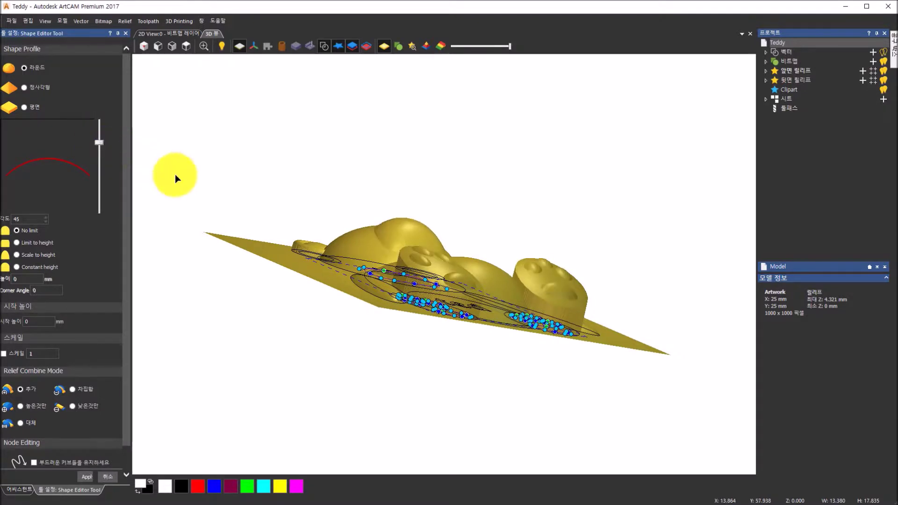
left_click_drag(408, 243, 406, 272)
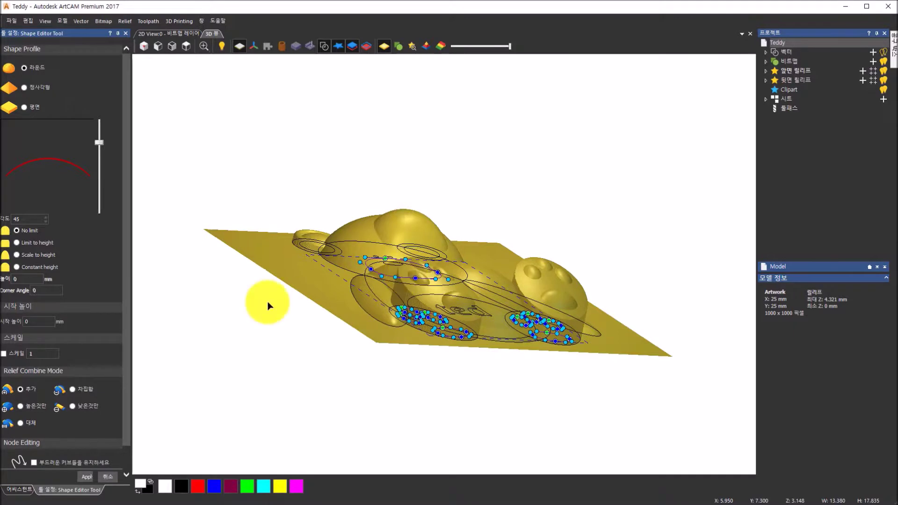
scroll(127, 414, "down", 1)
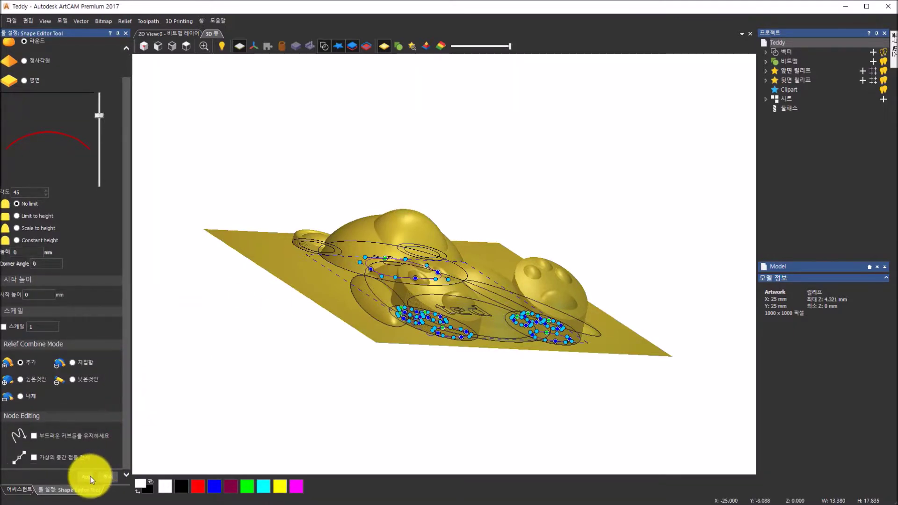
left_click(91, 476)
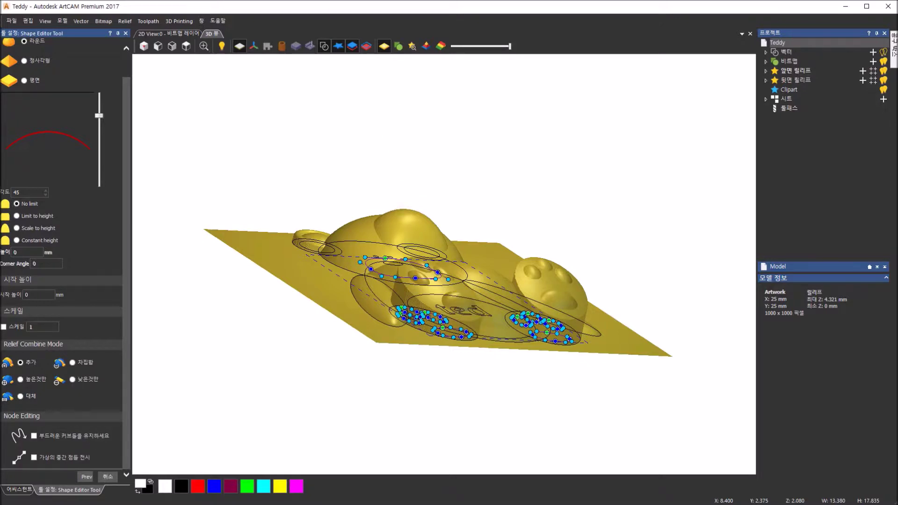
Select the nose and both eyes, and apply a round profile at 90 degrees with no height limit.
left_click(186, 46)
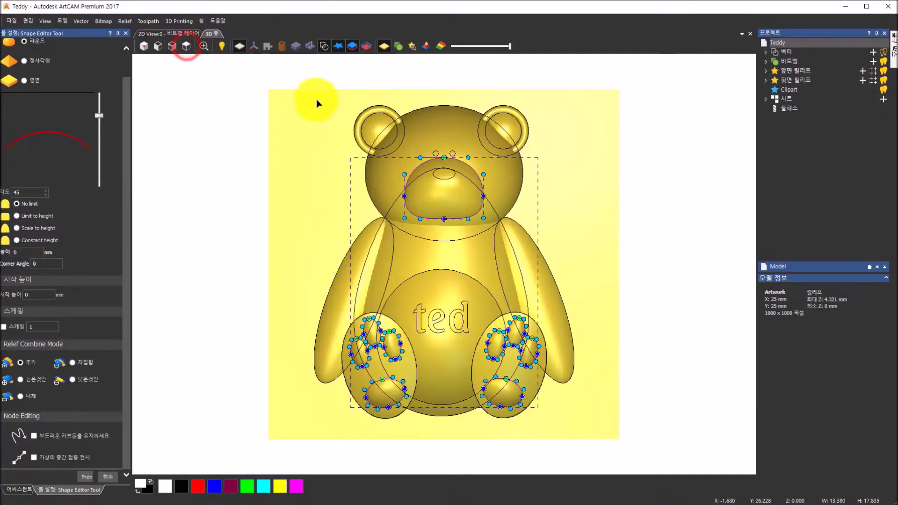
left_click(452, 176)
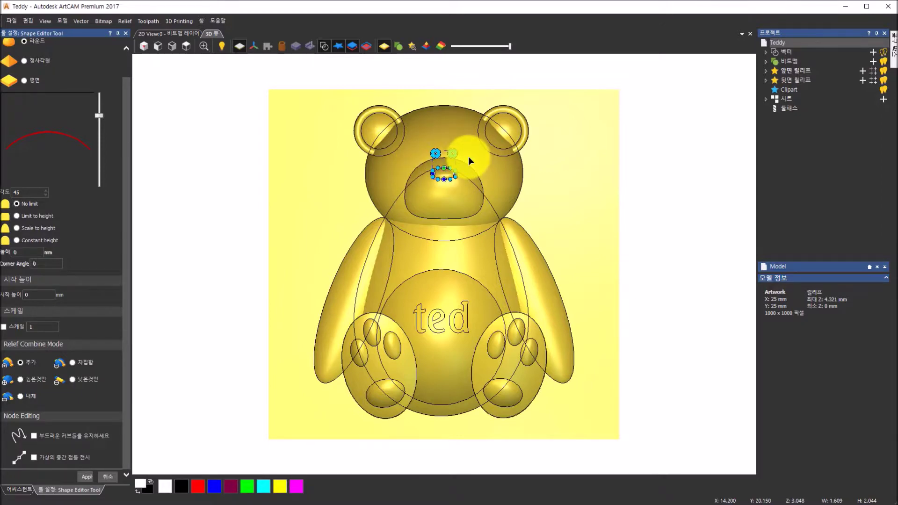
left_click_drag(470, 178, 491, 130)
scroll(470, 153, "up", 4)
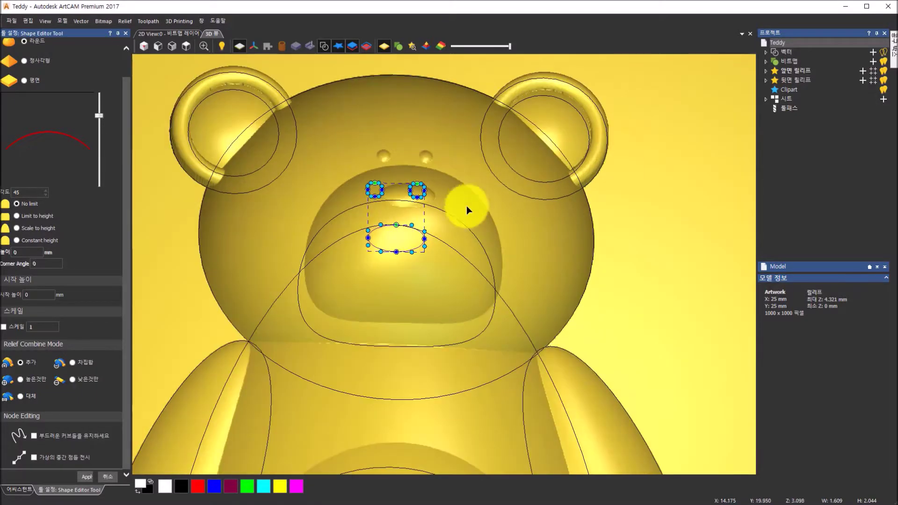
left_click_drag(476, 215, 116, 174)
left_click(98, 114)
left_click_drag(97, 115, 99, 83)
middle_click_drag(424, 204, 301, 118)
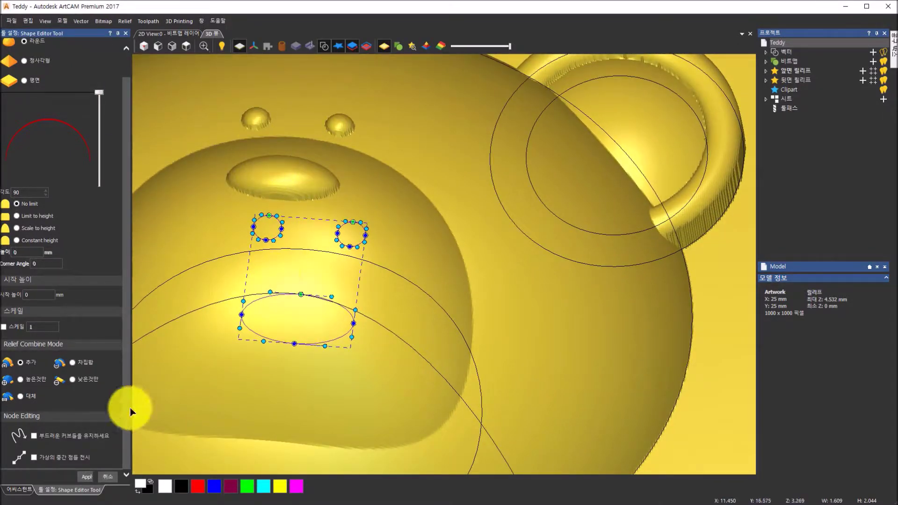
left_click(89, 476)
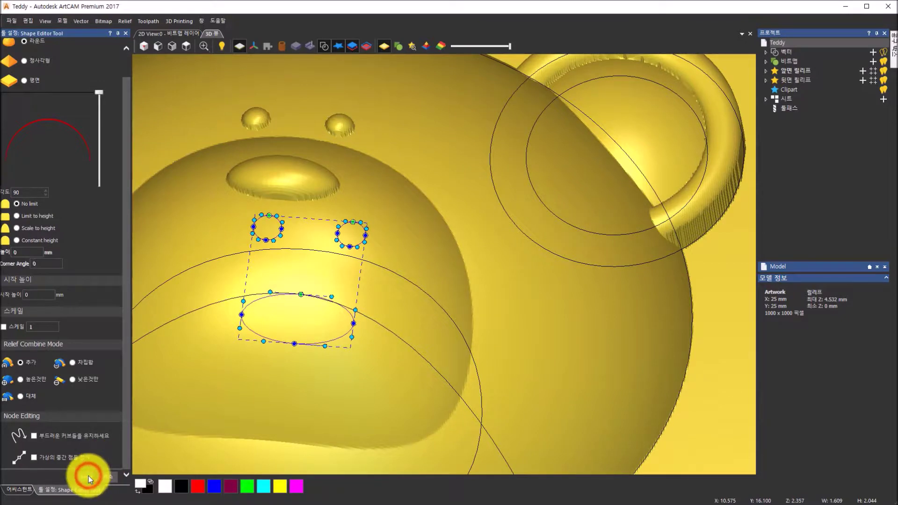
Clear the selection and select the ted lettering on the belly for shaping.
left_click(187, 46)
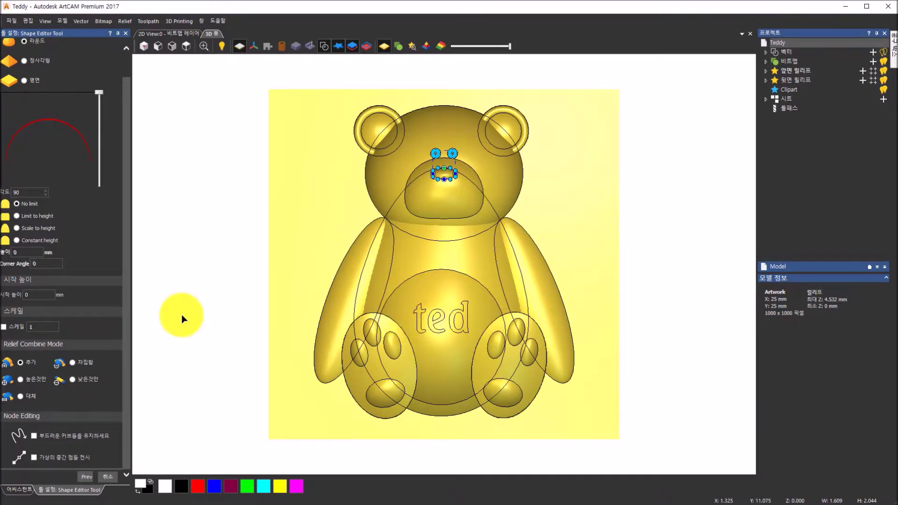
left_click(200, 378)
left_click_drag(585, 436, 676, 331)
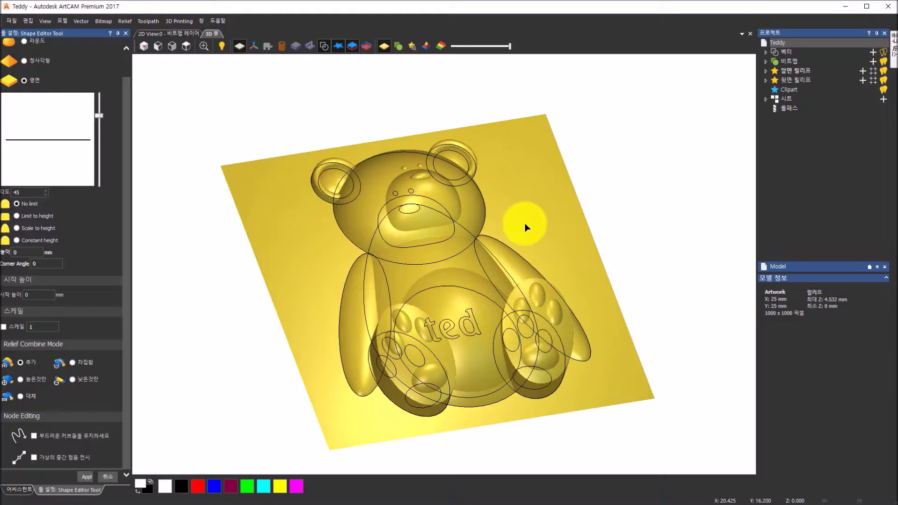
left_click(465, 317)
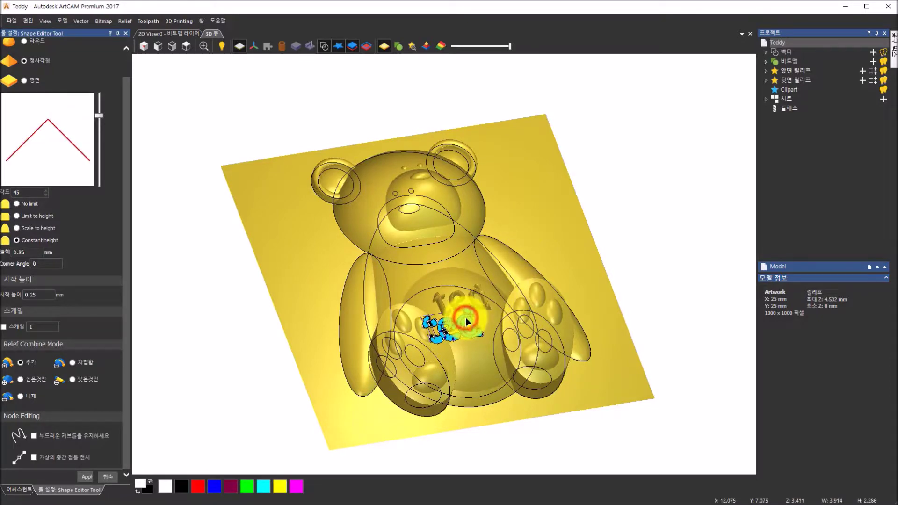
scroll(465, 317, "up", 5)
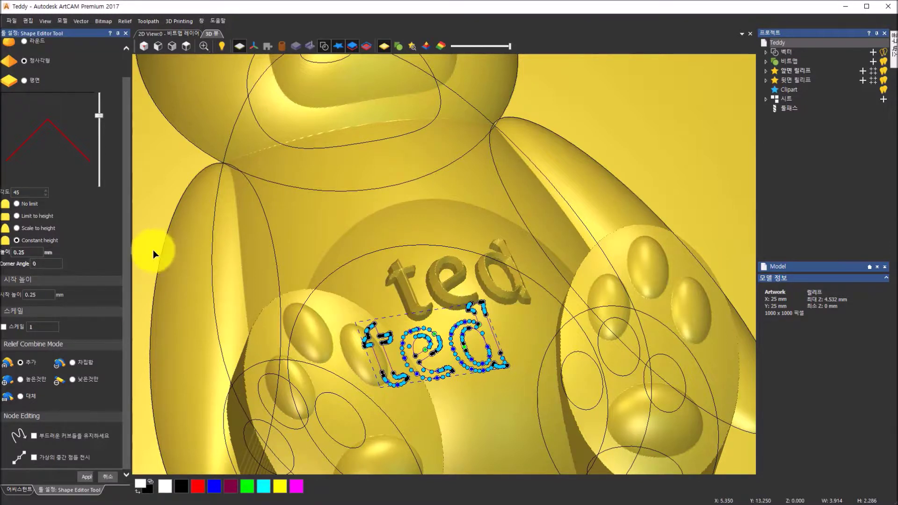
Compare the Scale to height and Constant height limits on the ted lettering.
left_click(16, 229)
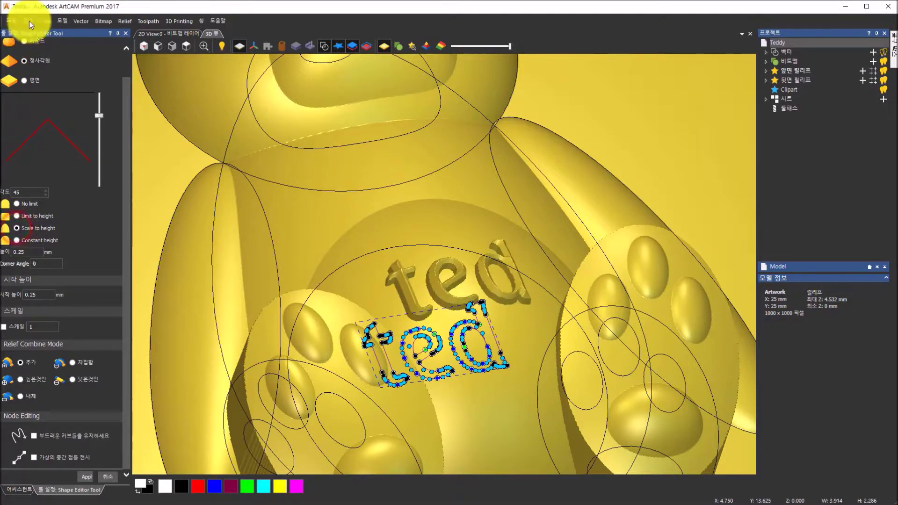
left_click(18, 241)
left_click(16, 229)
left_click(17, 240)
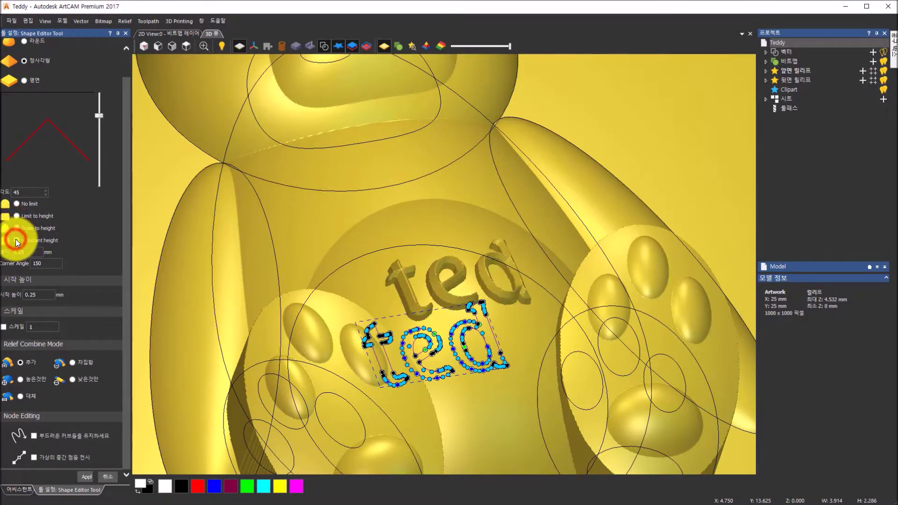
left_click(16, 230)
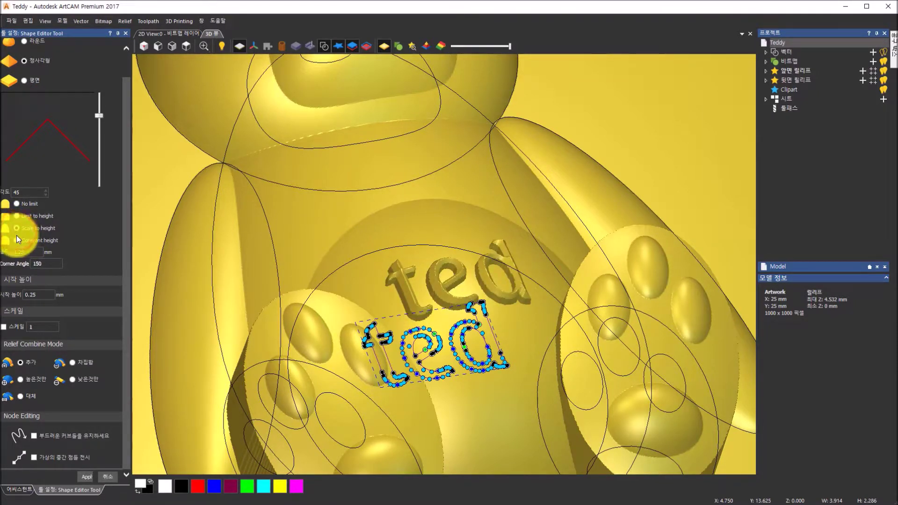
left_click(16, 240)
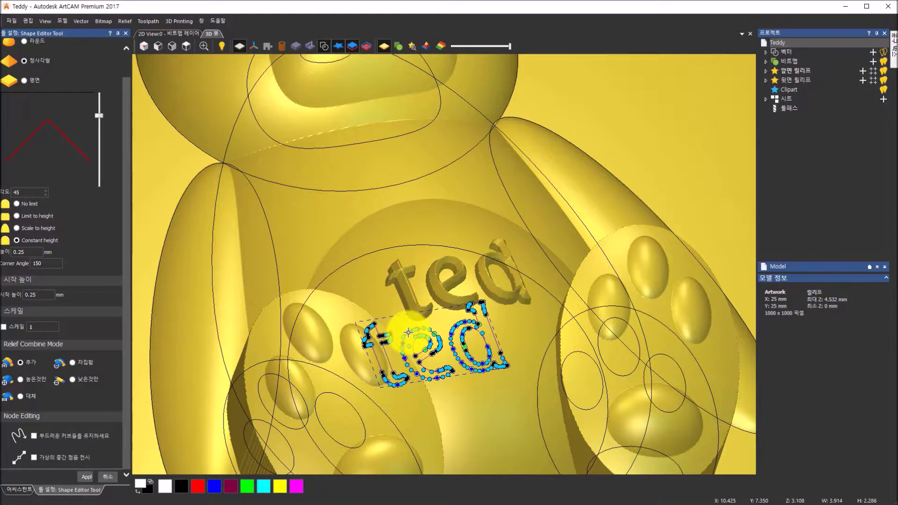
left_click(18, 229)
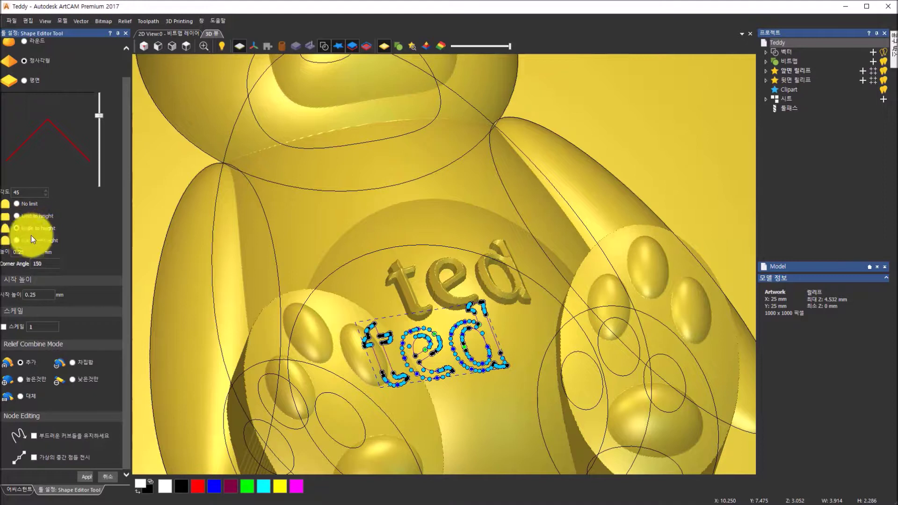
left_click(15, 241)
left_click(32, 255)
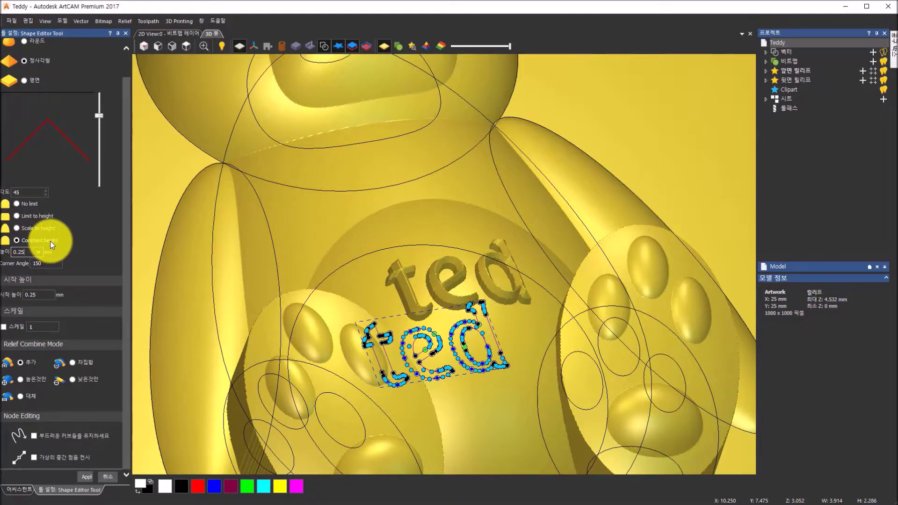
Compare the round (라운드) and square (정사각형) profiles on the ted lettering.
left_click(26, 41)
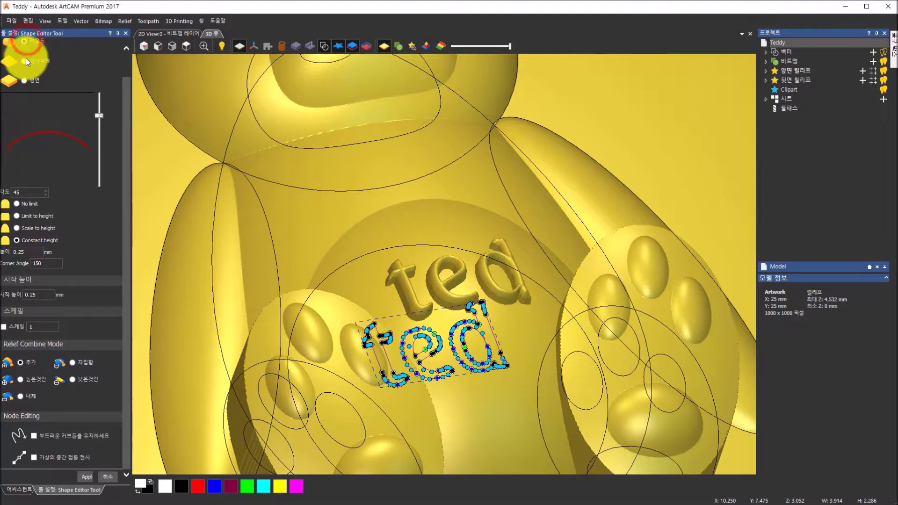
left_click(26, 59)
left_click(24, 42)
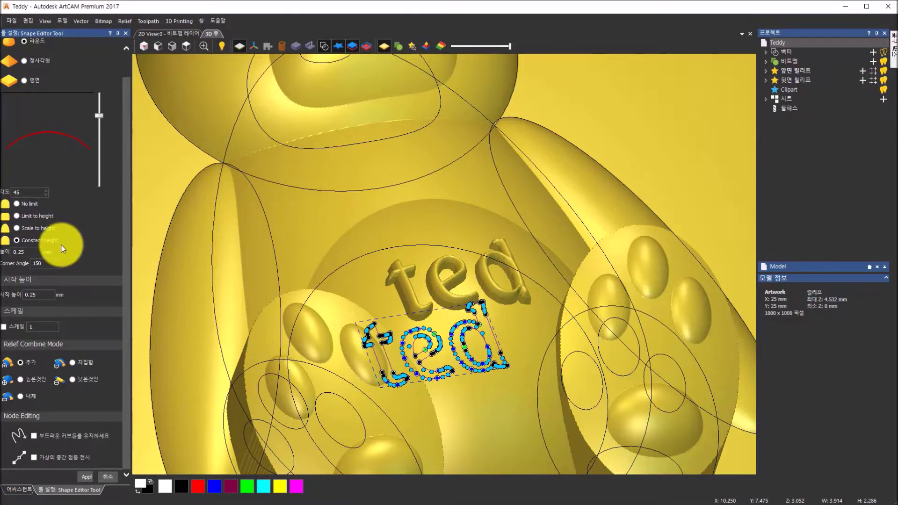
left_click(25, 62)
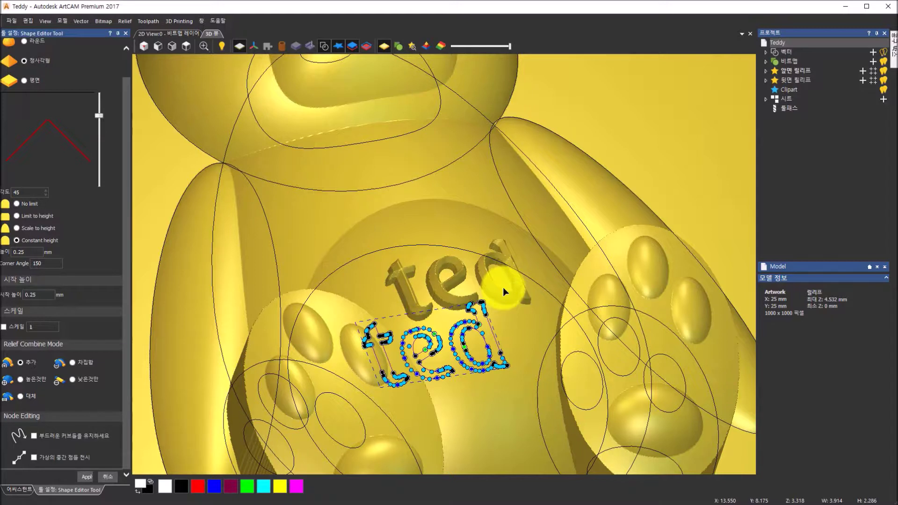
Compare the Scale to height and No limit options on the square-profile ted lettering.
left_click(16, 229)
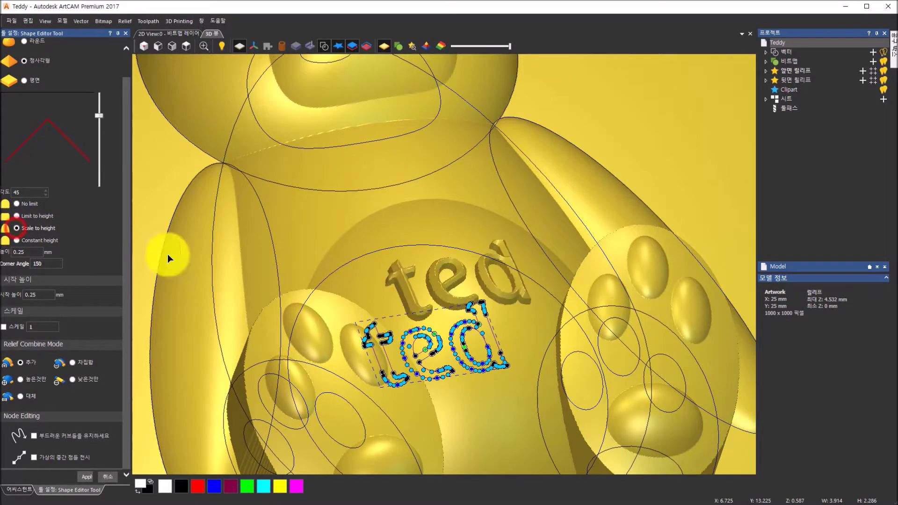
left_click(32, 252)
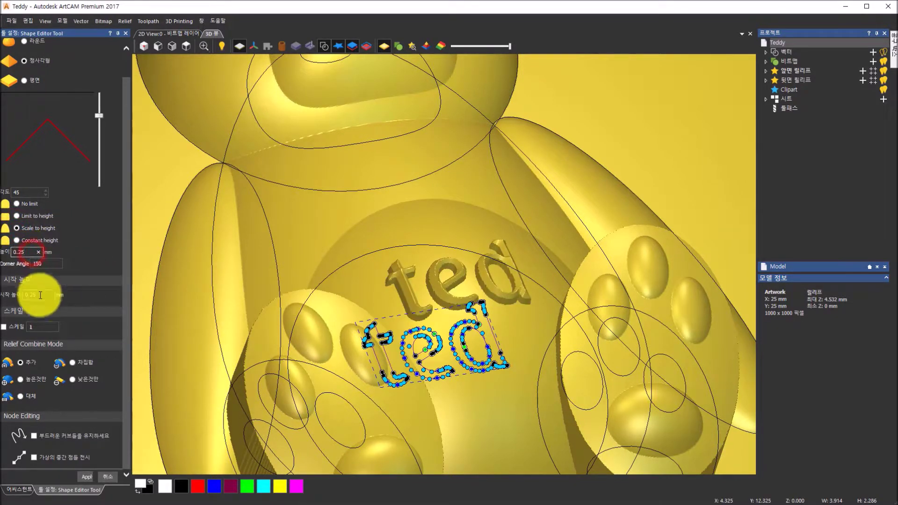
left_click(30, 255)
double_click(30, 255)
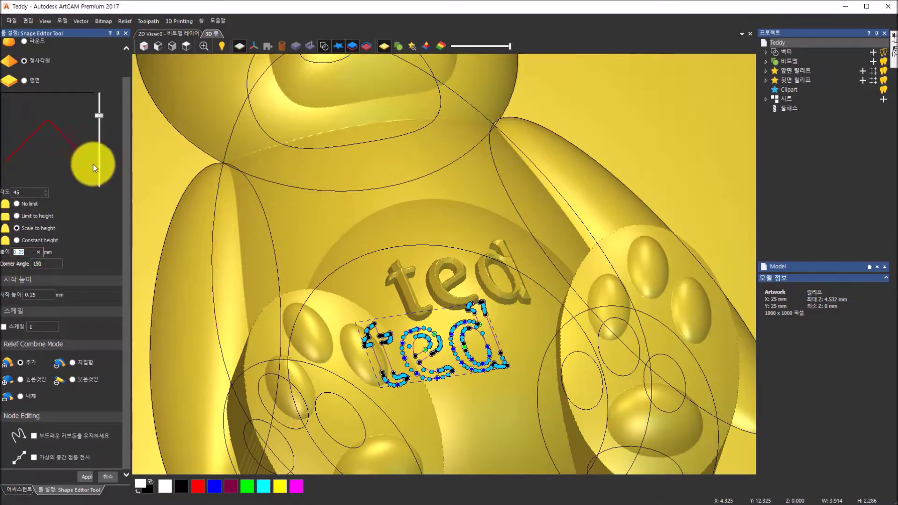
left_click(17, 204)
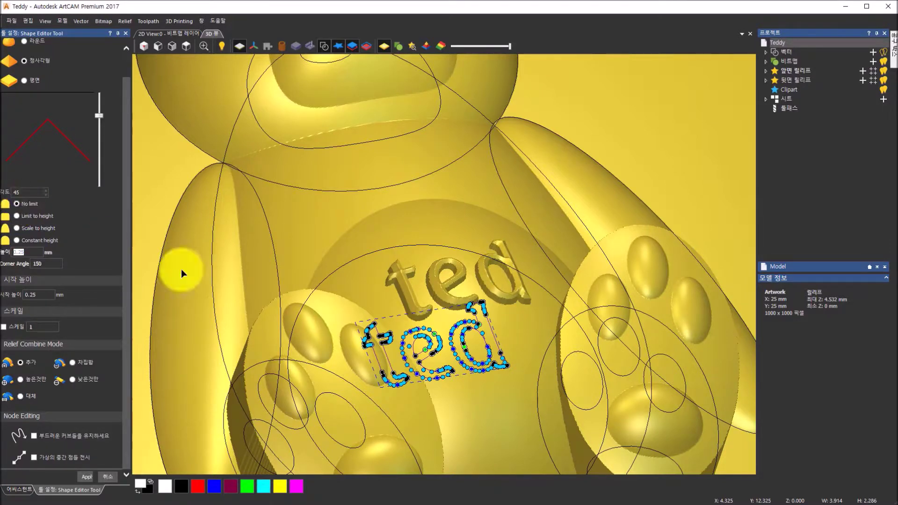
middle_click_drag(417, 306, 396, 218)
scroll(396, 223, "up", 3)
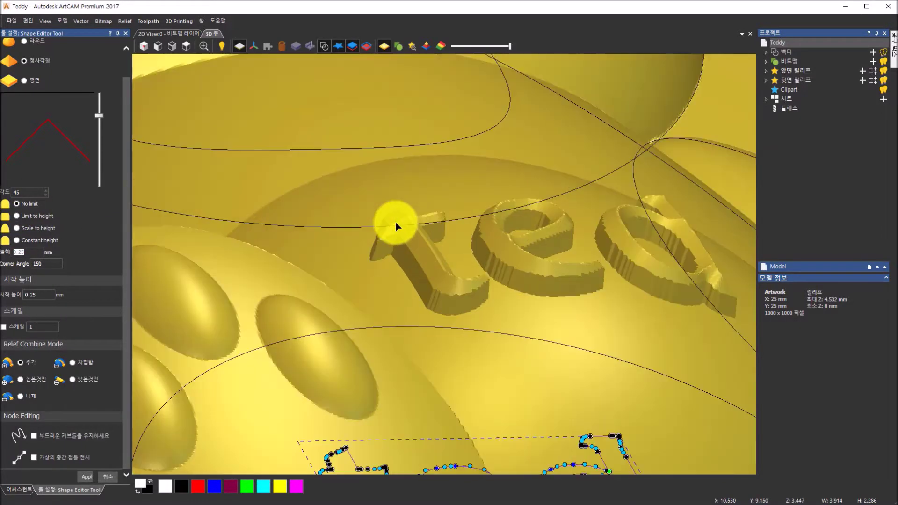
left_click(16, 228)
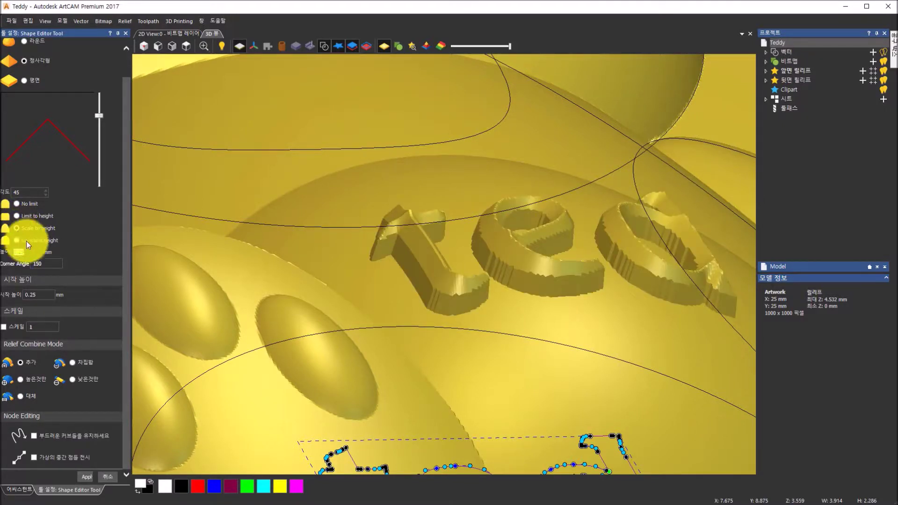
left_click(34, 251)
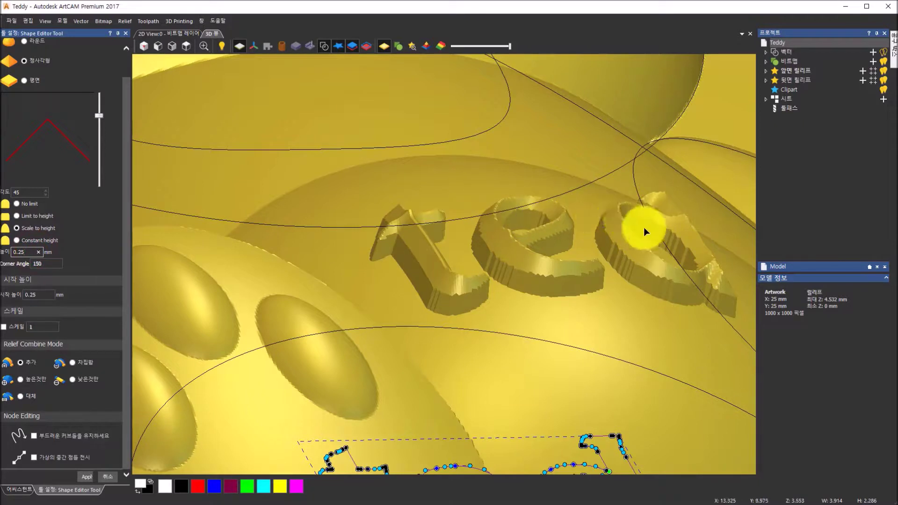
Shape the ted lettering with the Constant height limit at 0.25 mm and apply it to the belly.
left_click(16, 240)
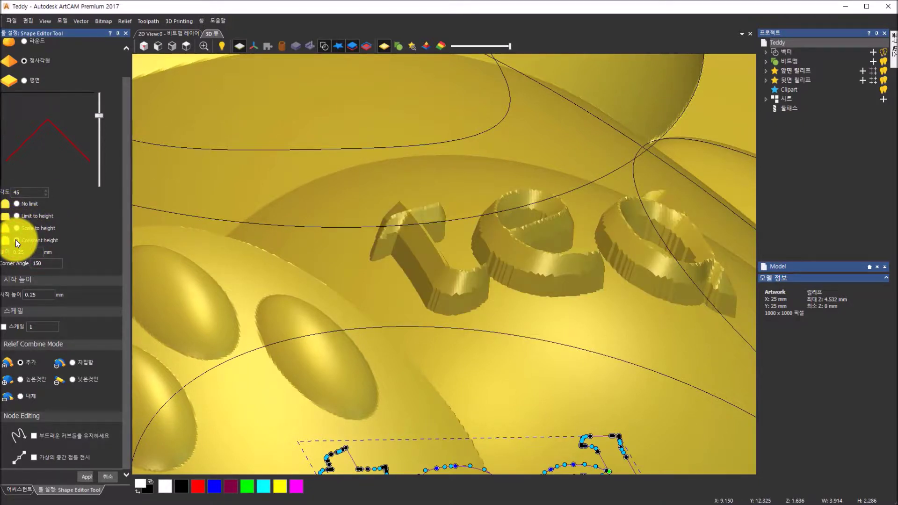
left_click(28, 253)
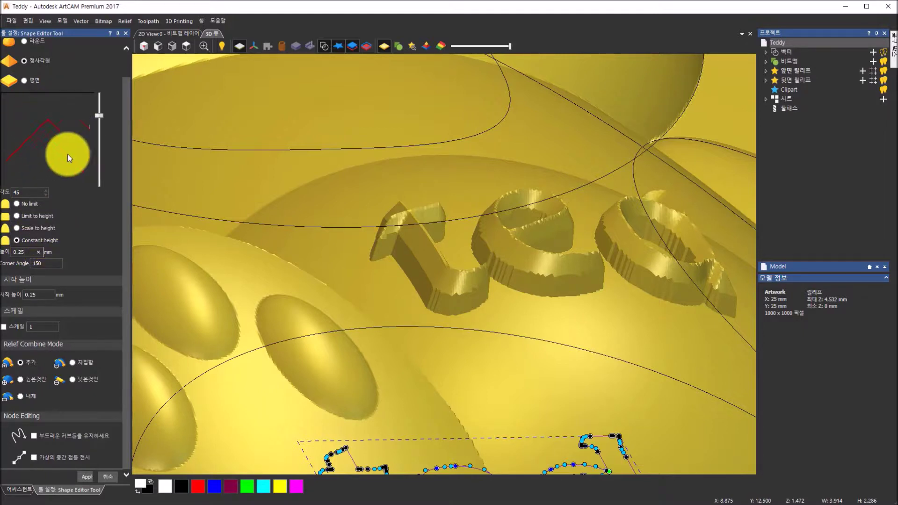
left_click(28, 251)
left_click_drag(28, 252, 12, 253)
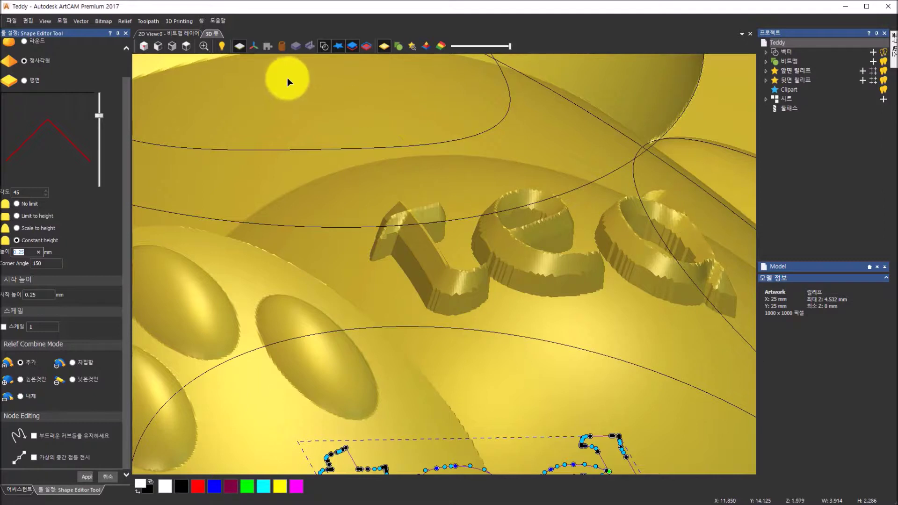
left_click(189, 46)
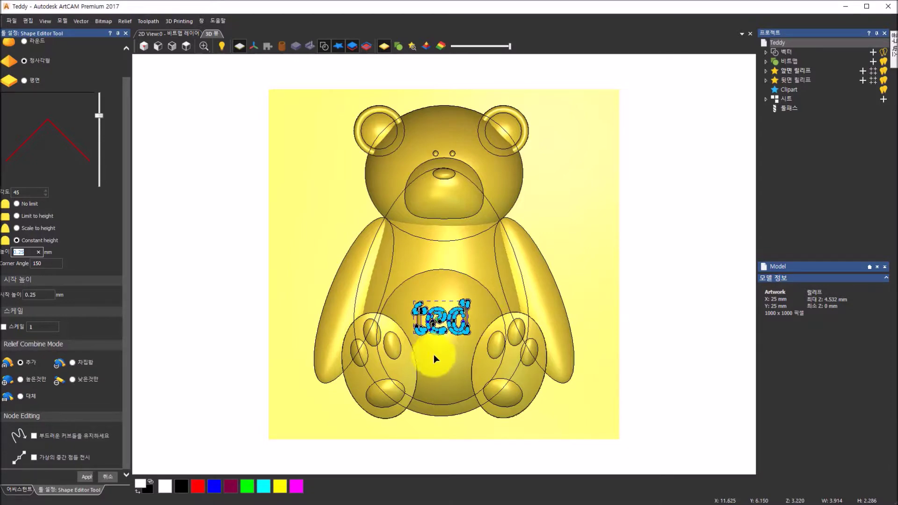
scroll(449, 348, "up", 3)
left_click_drag(449, 341, 437, 241)
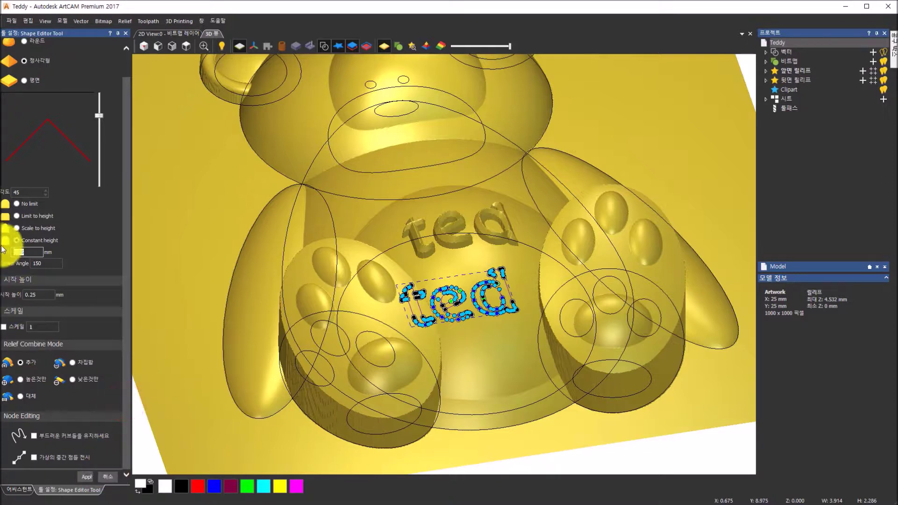
left_click(84, 477)
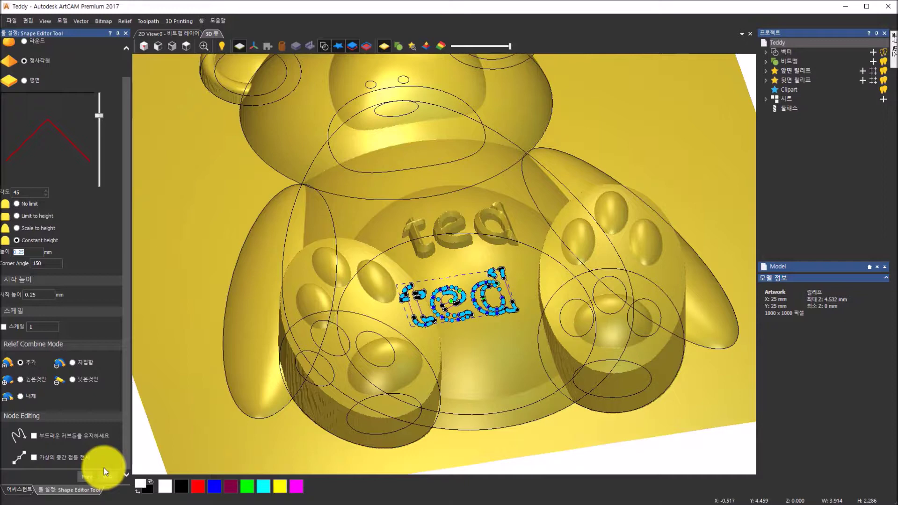
Close the Shape Editor in the top view and clear the selection of the lettering.
left_click(183, 45)
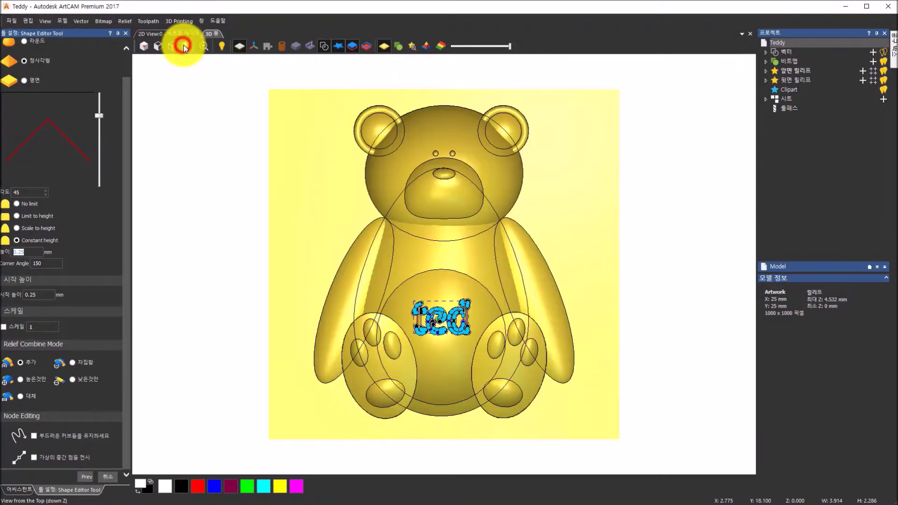
left_click(100, 478)
left_click(182, 313)
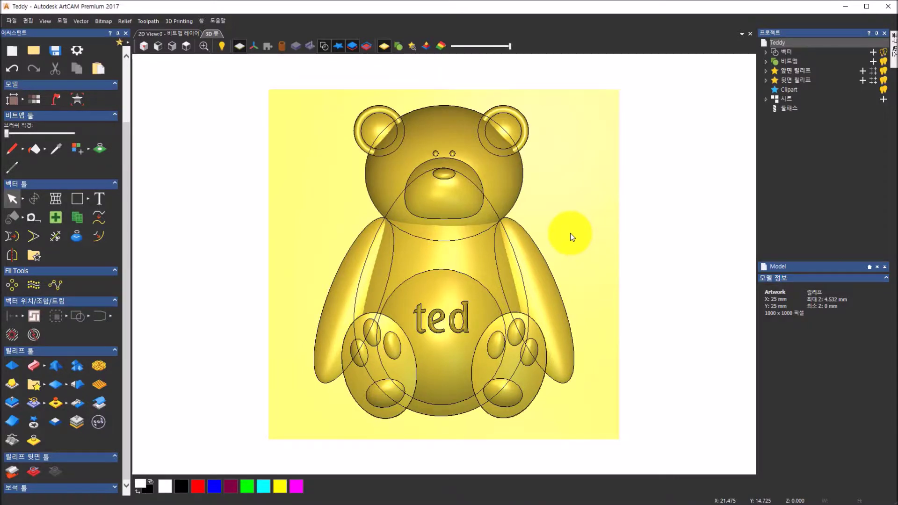
Hide the vectors and the zero plane in the 3D view and inspect the finished teddy relief from several angles.
left_click(326, 47)
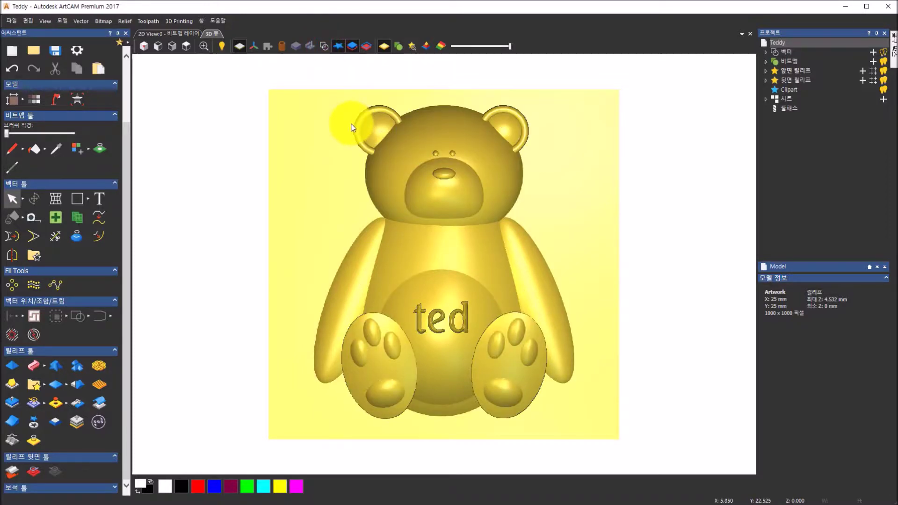
left_click_drag(484, 339, 407, 143)
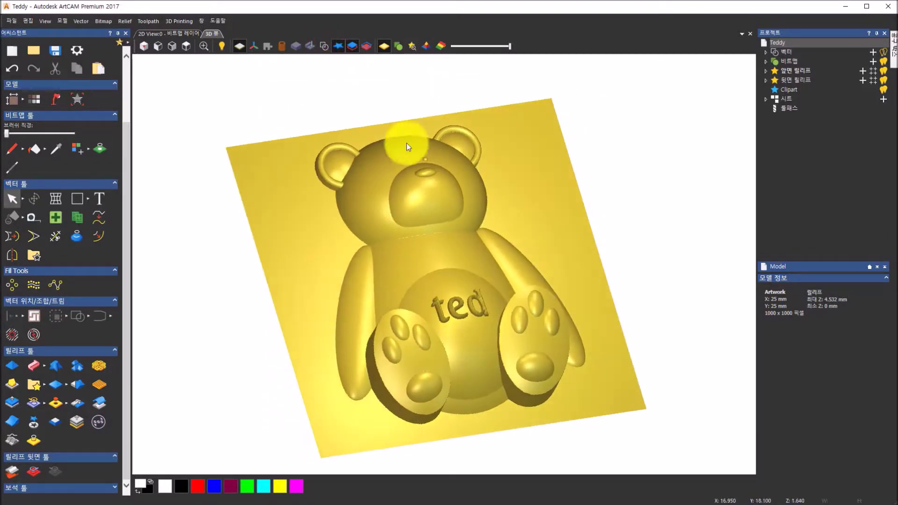
left_click(240, 47)
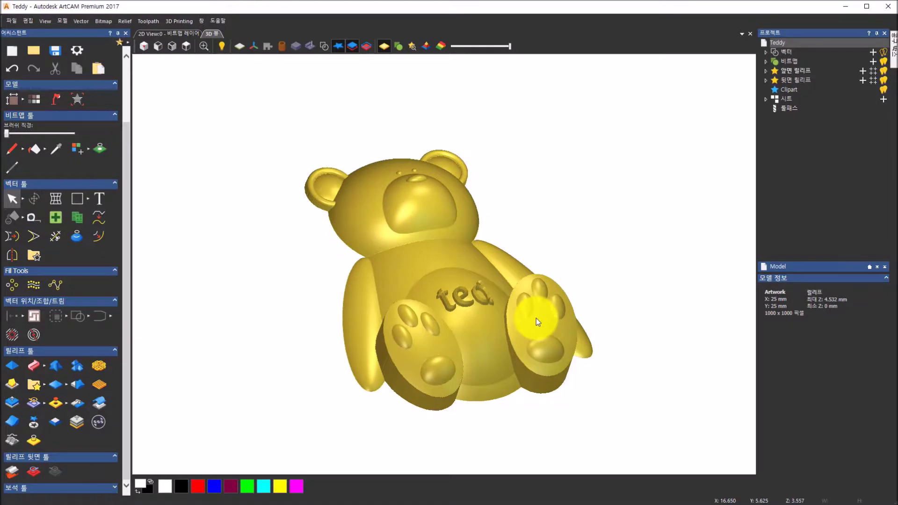
scroll(536, 318, "up", 3)
left_click_drag(495, 305, 603, 281)
left_click_drag(445, 193, 476, 190)
left_click_drag(434, 347, 252, 232)
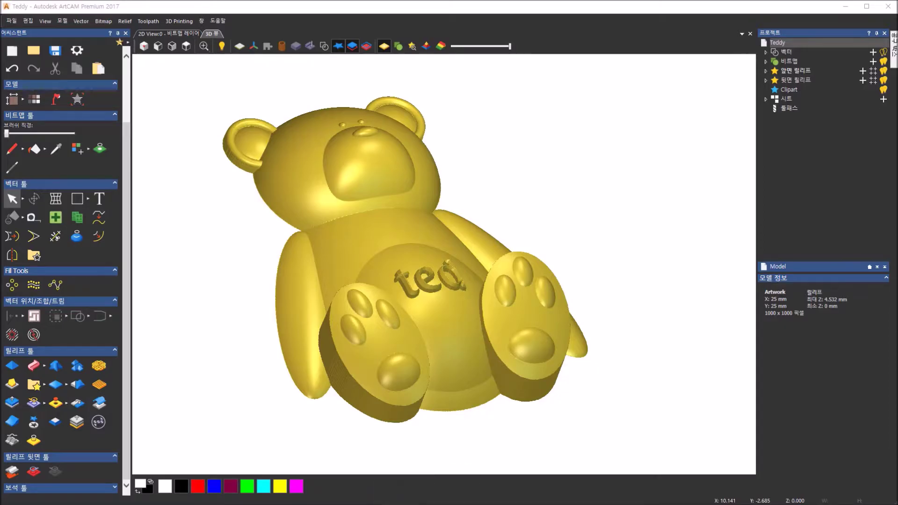
left_click(402, 497)
left_click(488, 497)
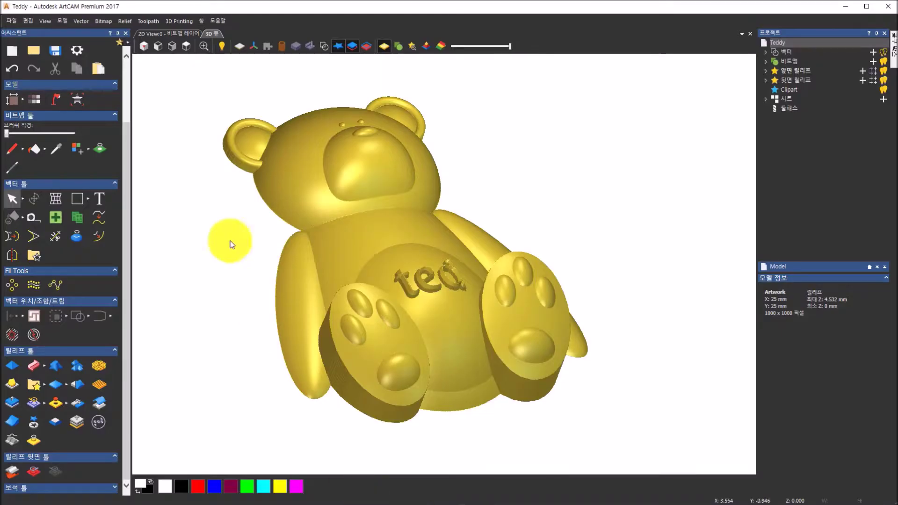
Return to the 2D view of the teddy and close the Teddy model.
left_click(172, 36)
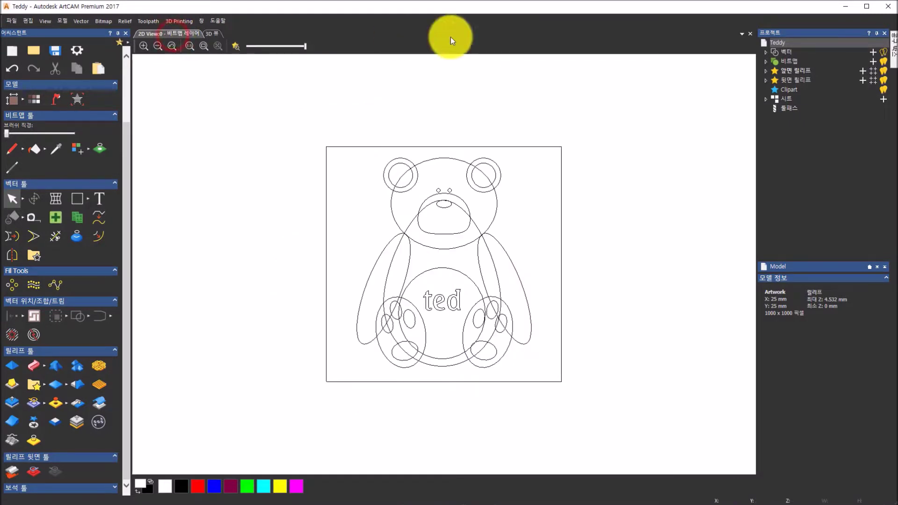
left_click(752, 33)
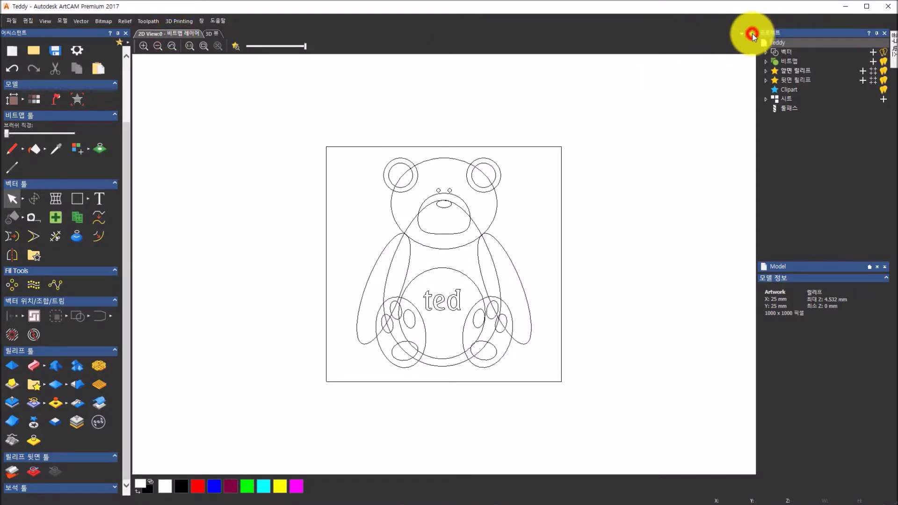
left_click(465, 278)
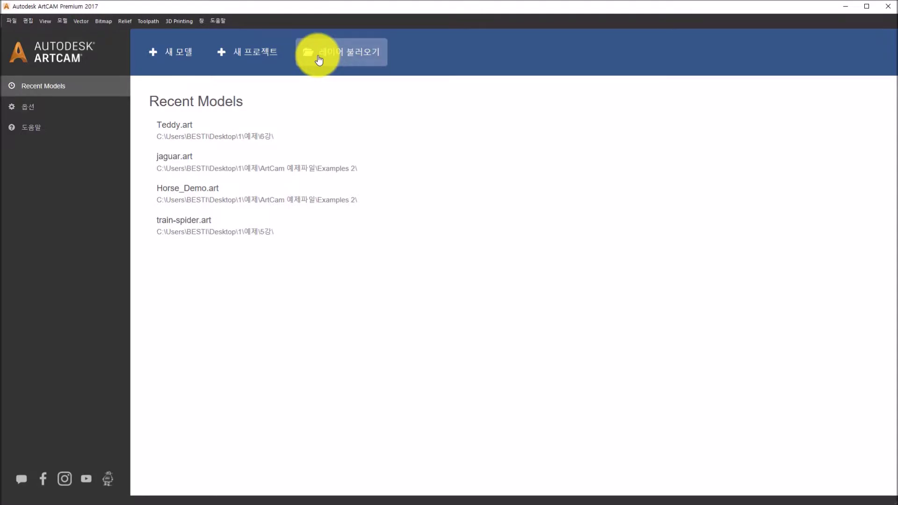
Open the model file 1강-폰예제.art from the 6강 folder.
left_click(318, 59)
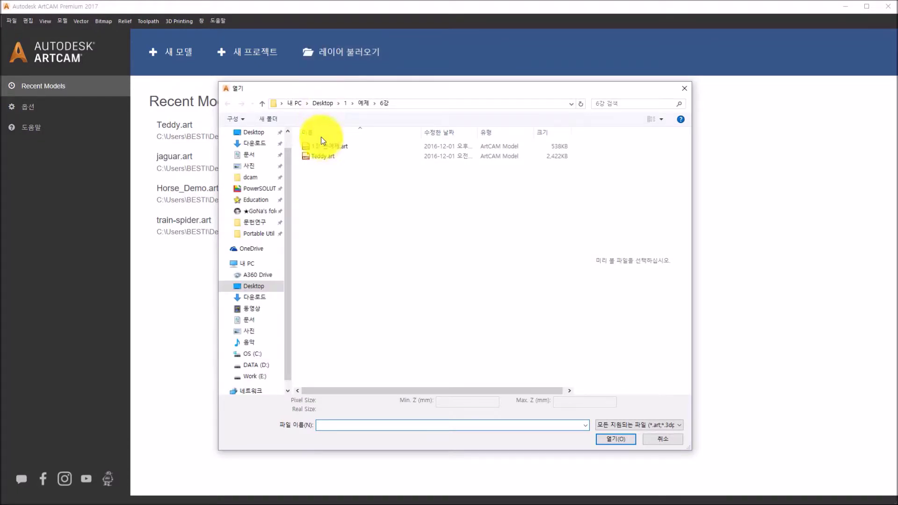
left_click(322, 146)
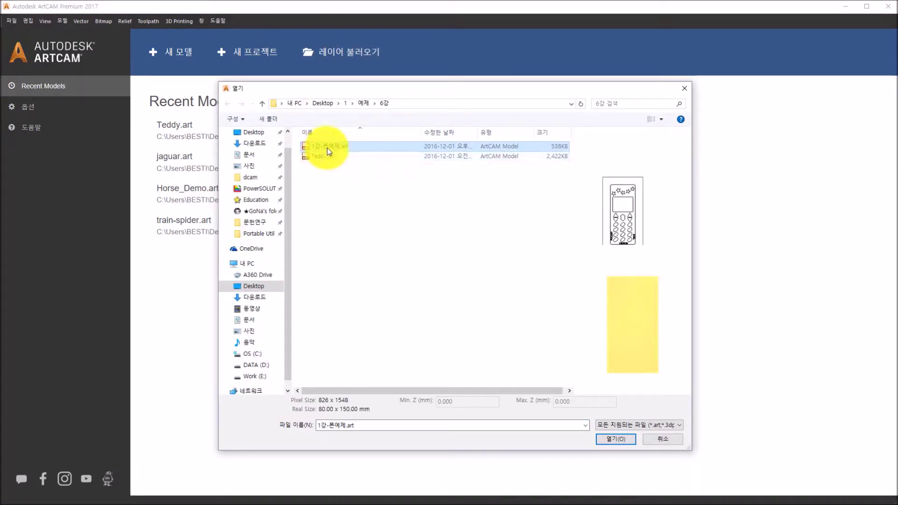
left_click(614, 440)
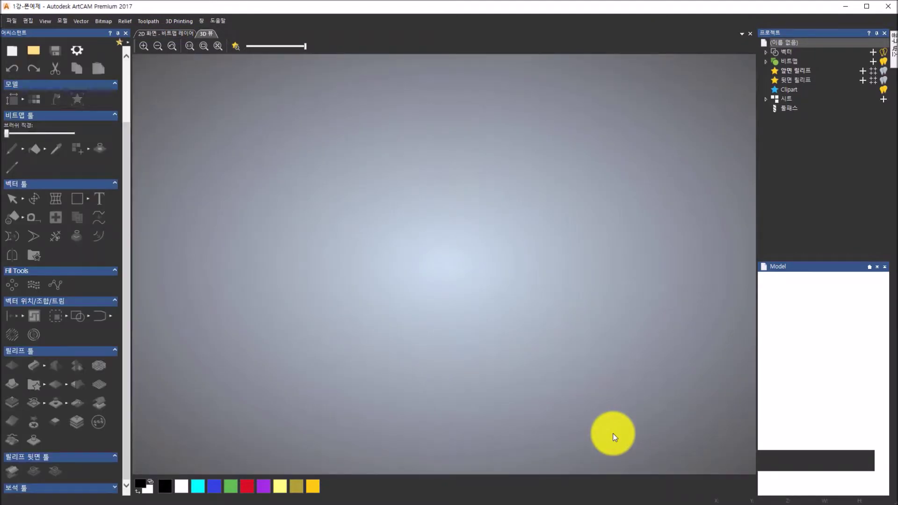
Review the phone design in the 2D view by selecting all its vectors and clearing the selection.
left_click(185, 31)
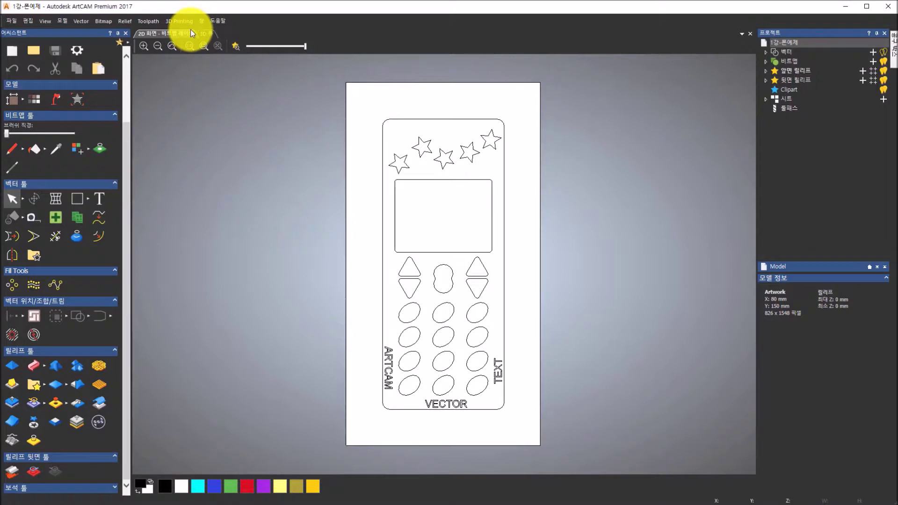
left_click(208, 34)
left_click(186, 31)
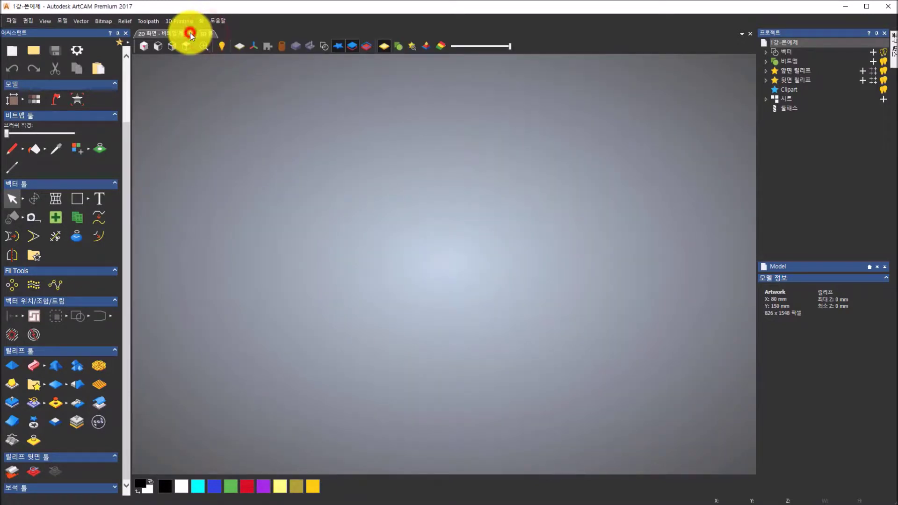
left_click_drag(373, 105, 514, 426)
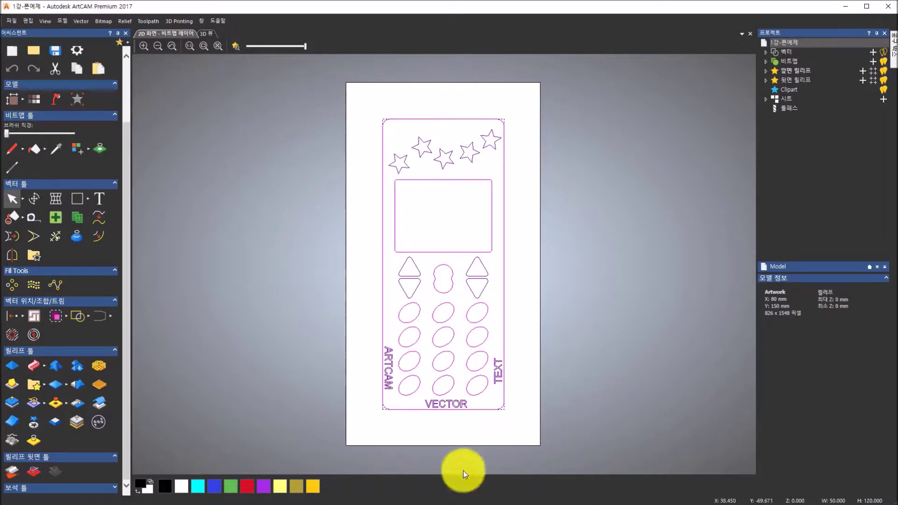
left_click(451, 463)
Show the phone vectors and the zero plane in the 3D view, and tilt the model for a closer look.
left_click(213, 34)
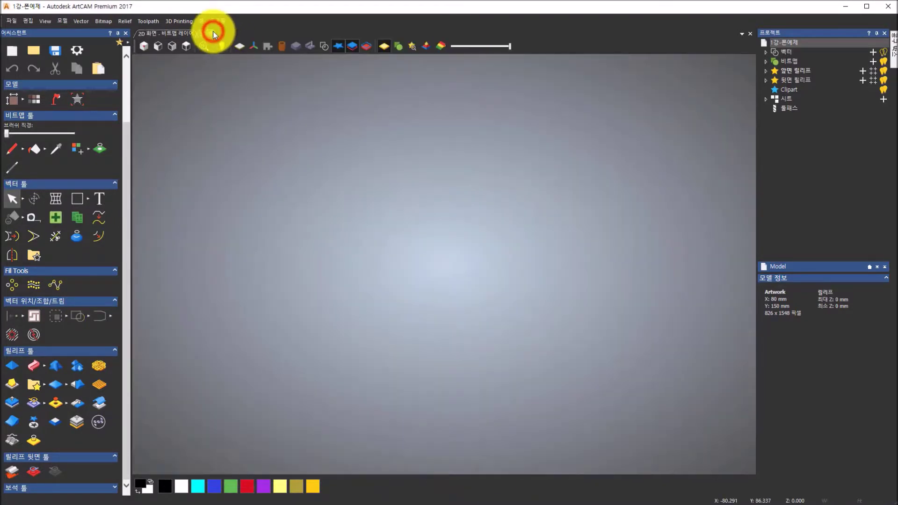
left_click(321, 46)
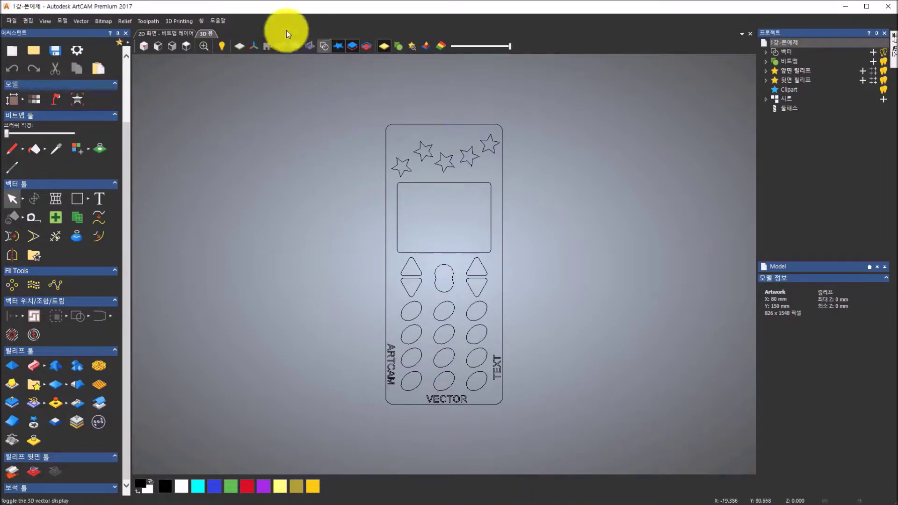
left_click(238, 45)
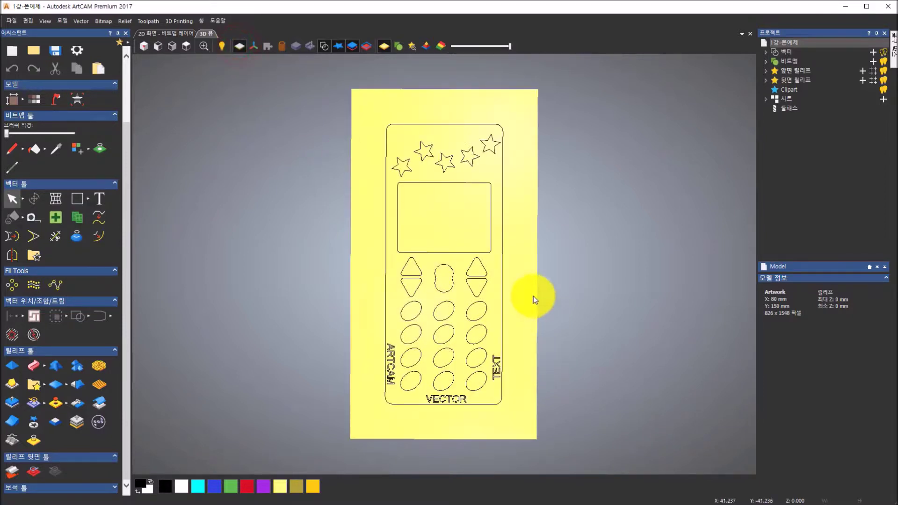
left_click_drag(534, 296, 630, 217)
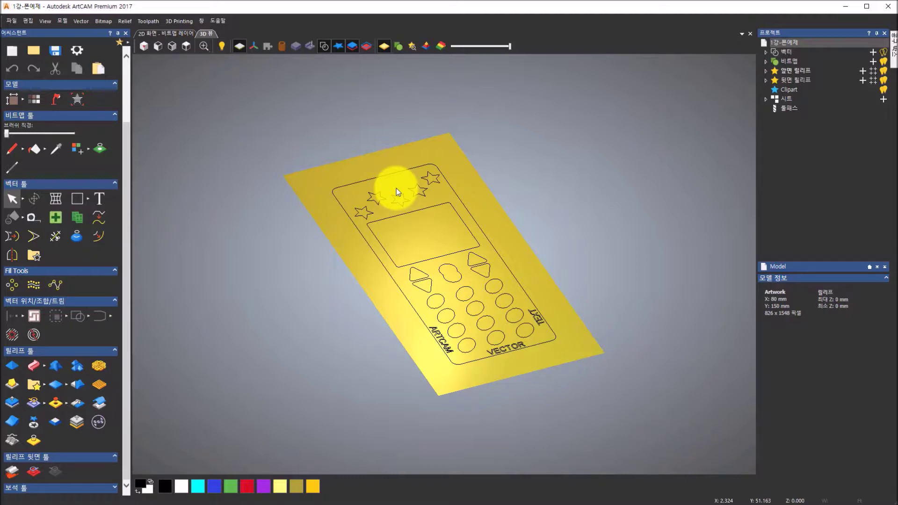
scroll(404, 260, "up", 1)
scroll(405, 260, "up", 1)
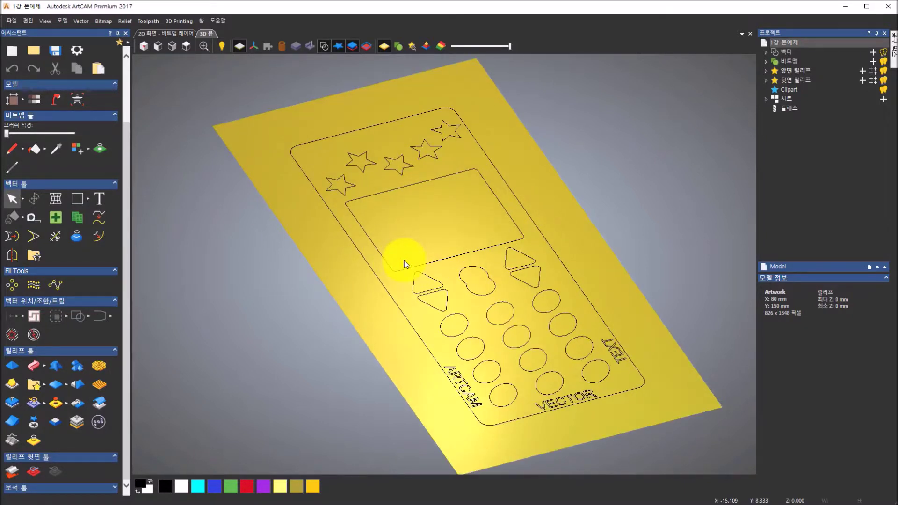
mouse_move(508, 340)
left_mouse_down()
mouse_move(509, 316)
mouse_move(505, 347)
left_mouse_up()
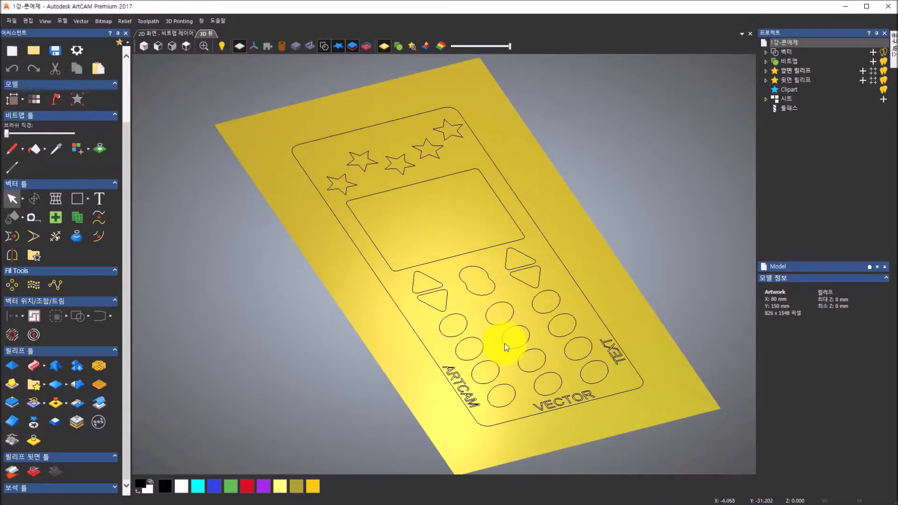
Start the Shape Editor on the phone's outer outline and preview the round, square and plane profiles on it.
left_click(7, 367)
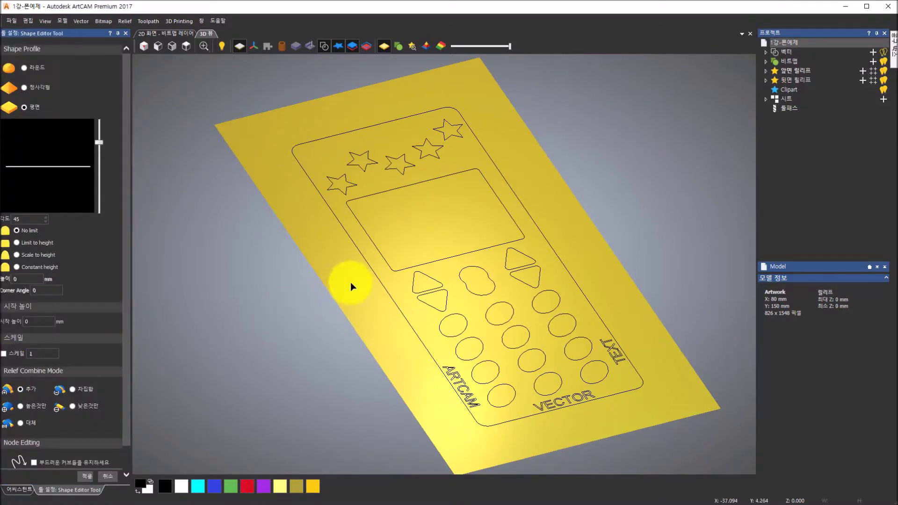
left_click(366, 263)
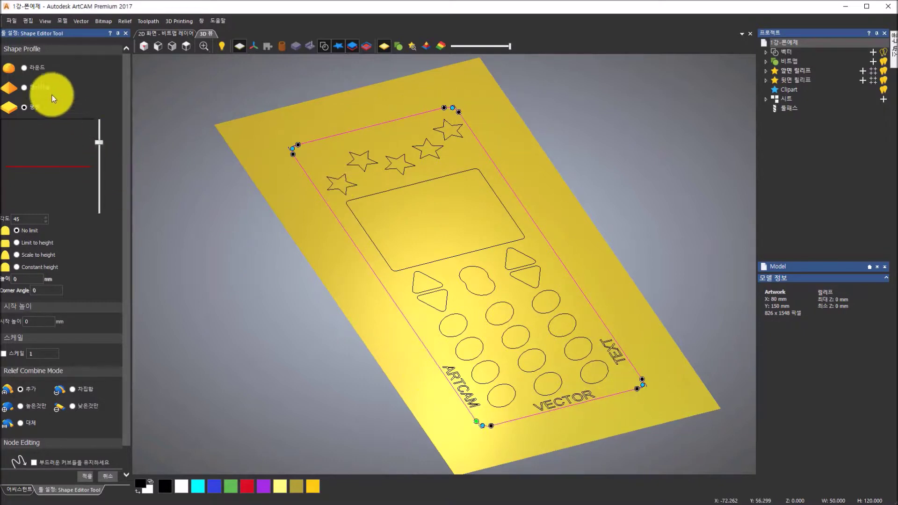
left_click(25, 69)
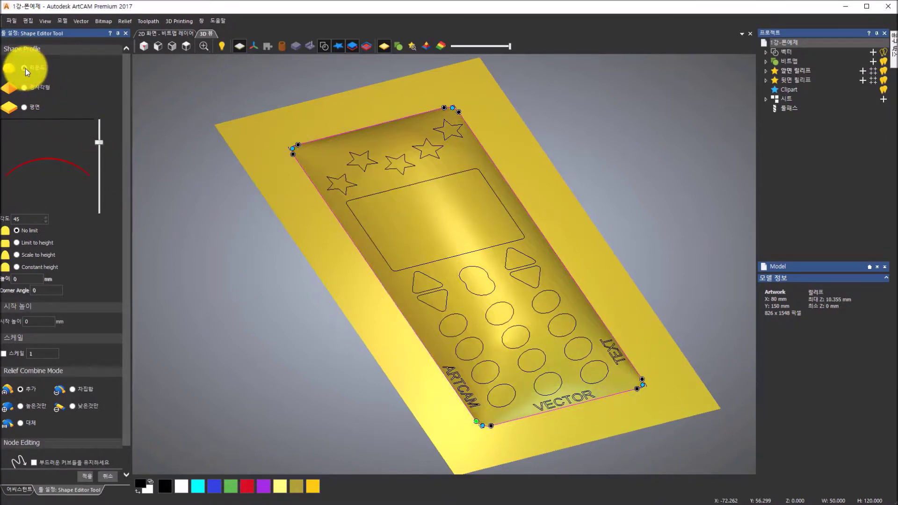
left_click(26, 88)
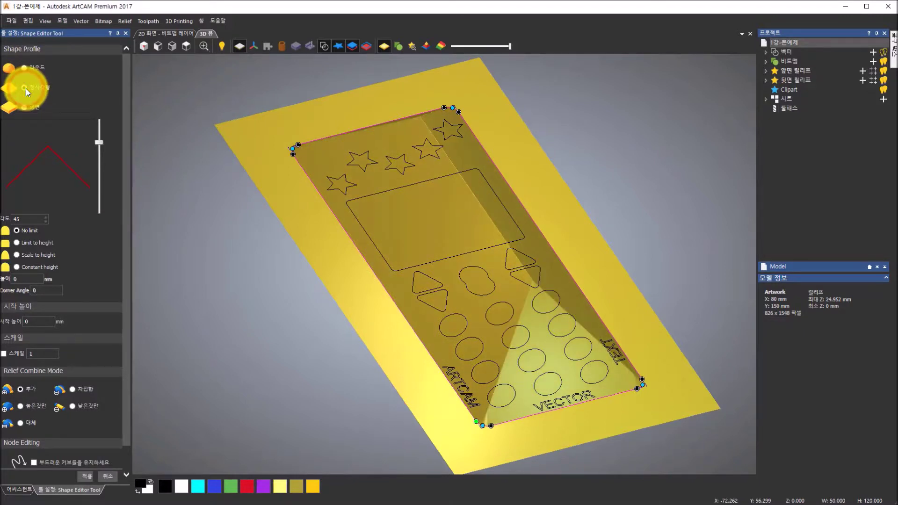
left_click(24, 107)
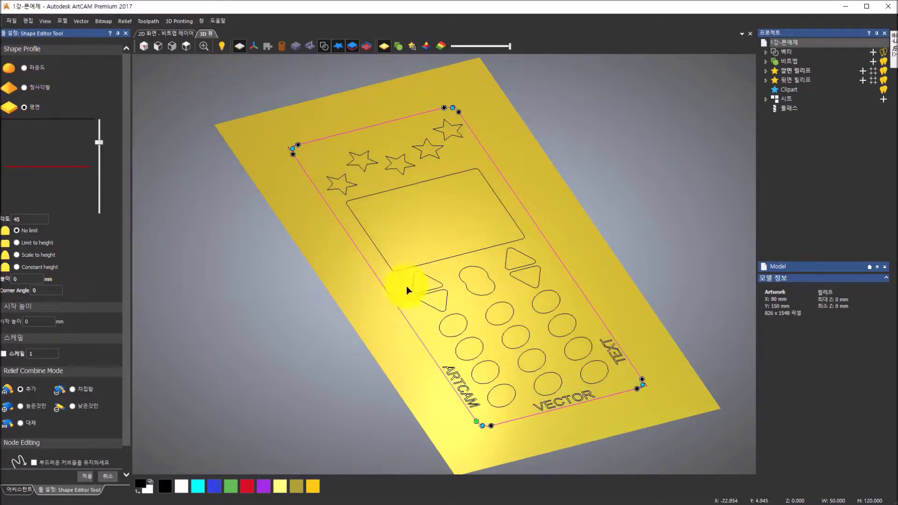
Set the start height of the phone outline's plane shape to 2 mm.
left_click_drag(407, 284, 417, 266)
double_click(33, 321)
type("2")
key("Return")
left_click_drag(381, 384, 508, 323)
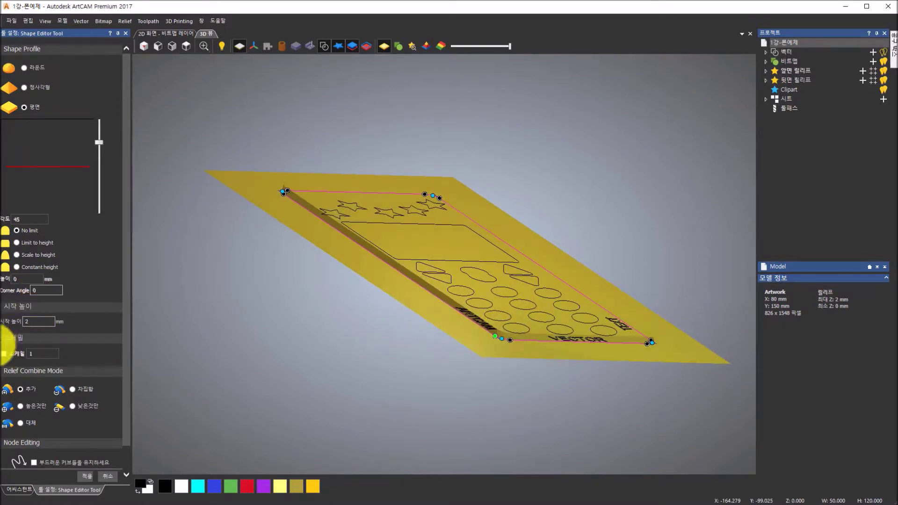
Preview the round and square profiles on the raised phone body, and return to the plane profile.
left_click(34, 321)
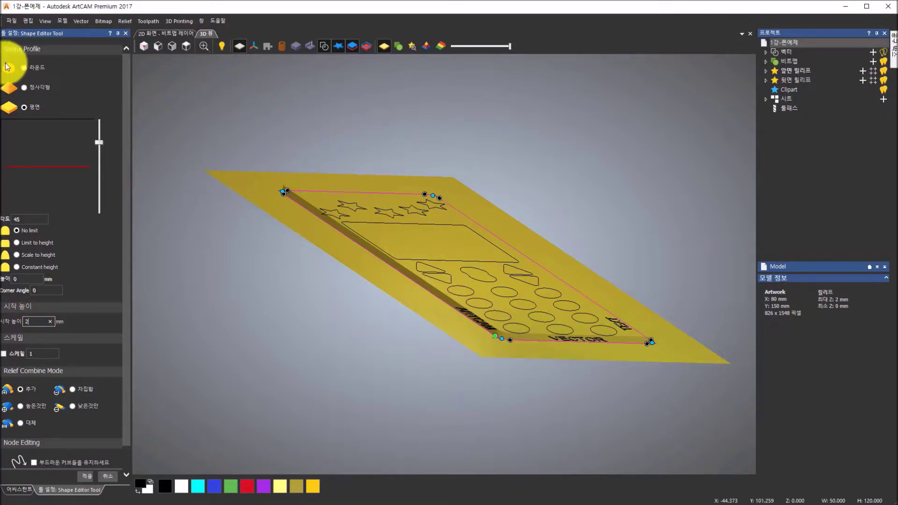
left_click(23, 67)
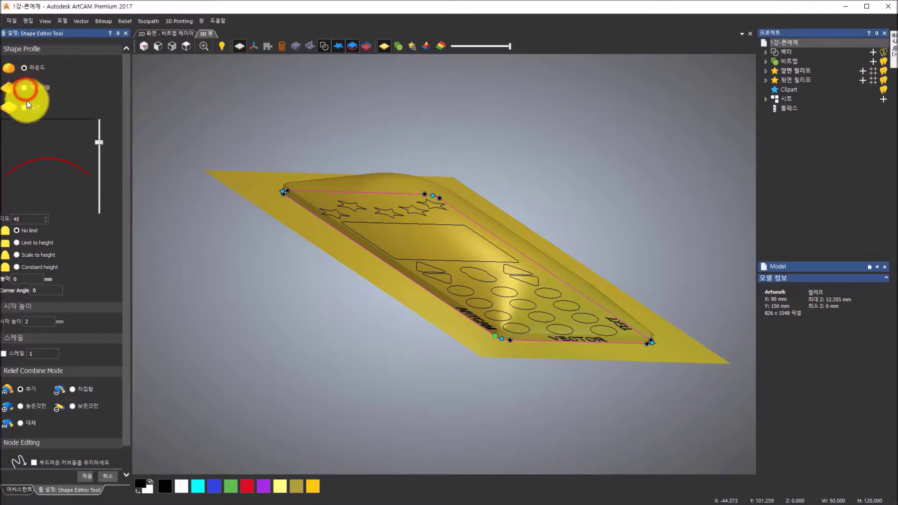
left_click(24, 88)
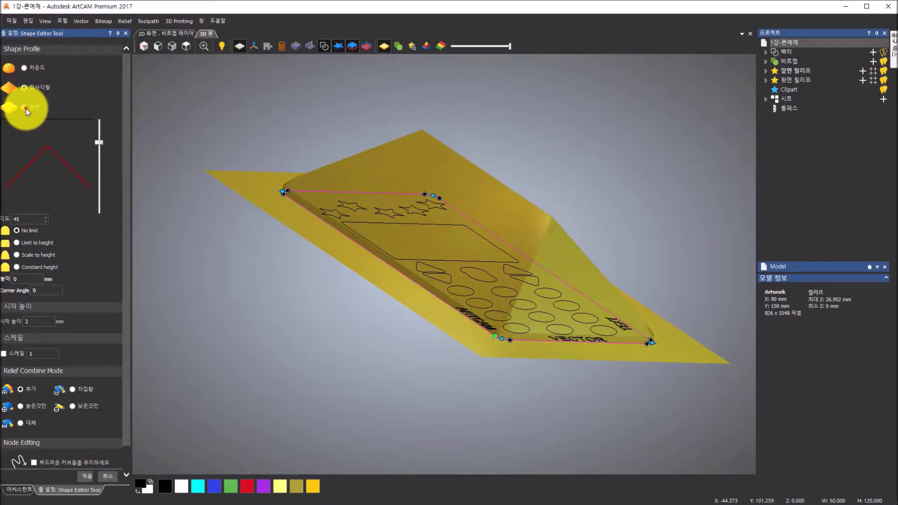
left_click(25, 109)
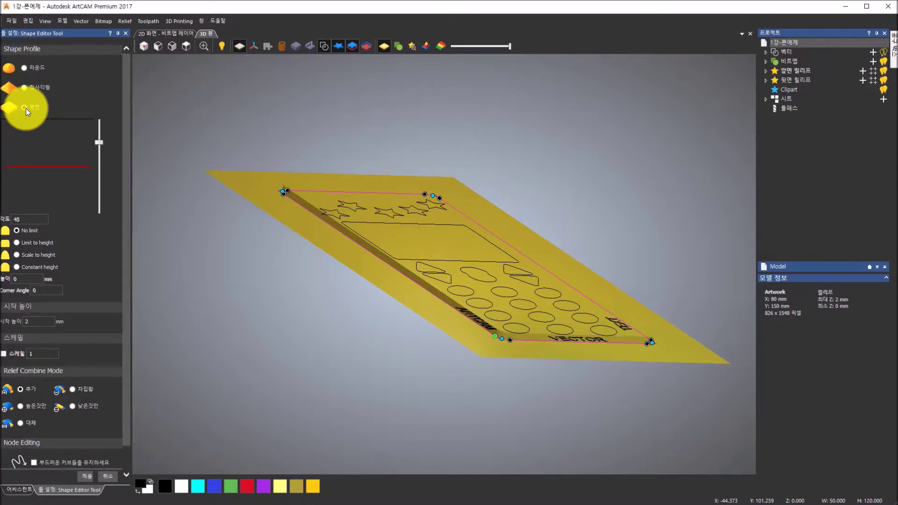
scroll(279, 195, "up", 5)
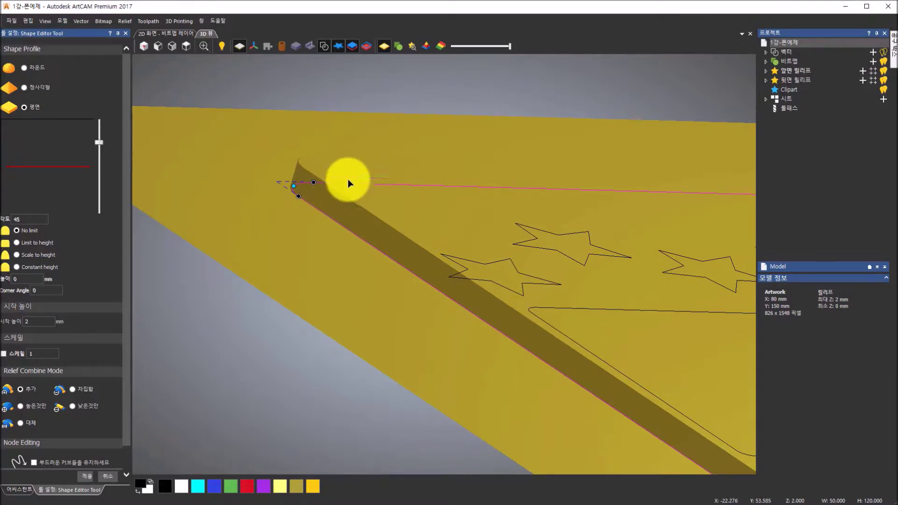
Give the phone outline a round profile limited to a height of 1 mm.
left_click(23, 68)
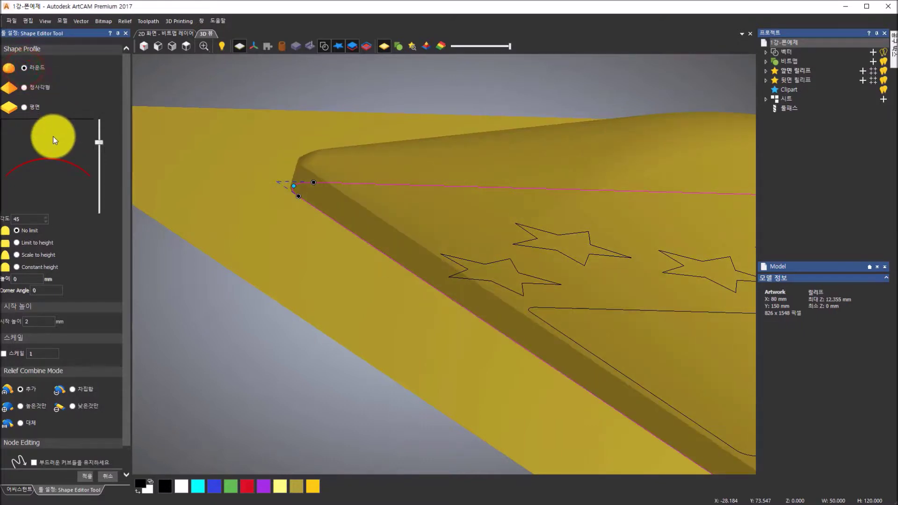
left_click(15, 243)
left_click_drag(26, 279, 2, 275)
type("1")
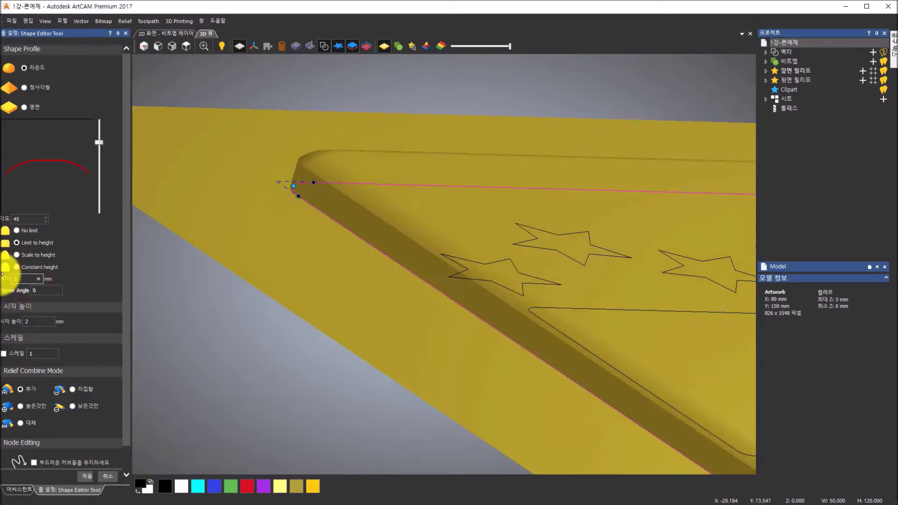
scroll(414, 305, "down", 4)
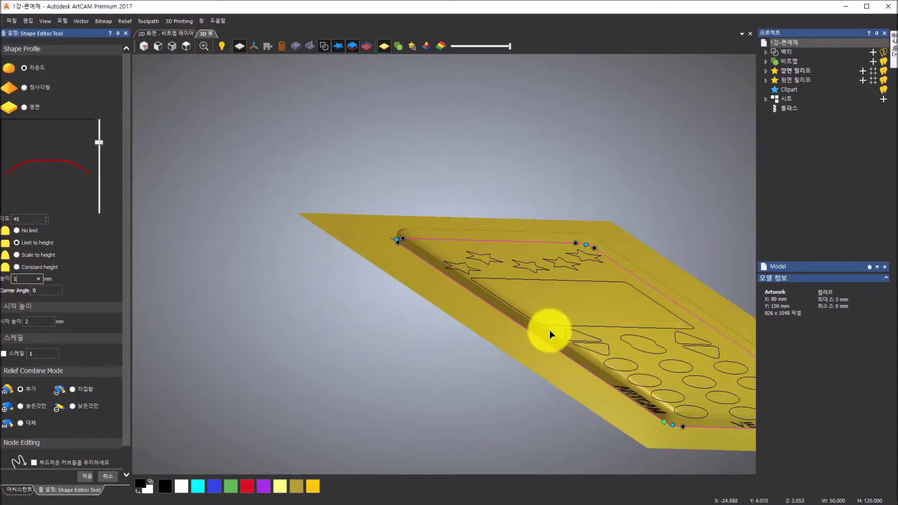
Set the start height of the phone body to 1 mm.
mouse_move(654, 357)
left_mouse_down()
mouse_move(605, 301)
mouse_move(603, 323)
mouse_move(637, 357)
left_mouse_up()
double_click(39, 322)
type("1")
key("Return")
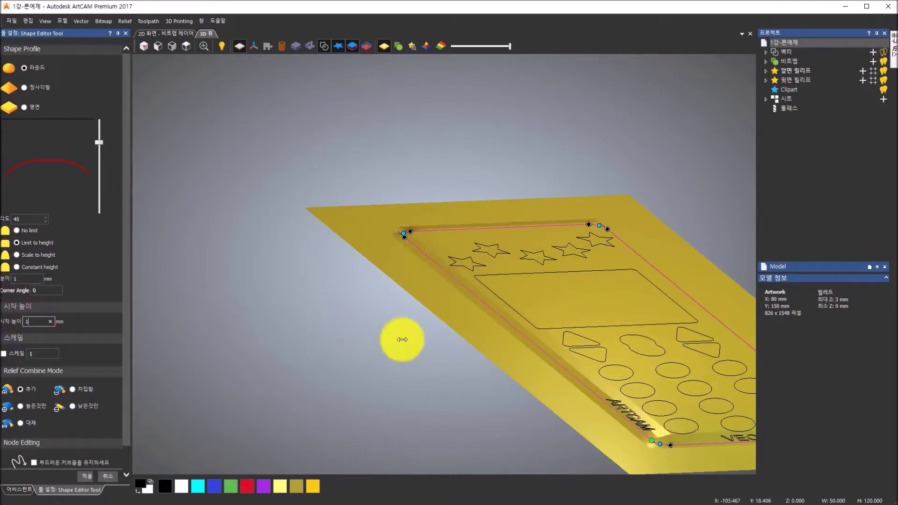
Raise the round profile's angle to 90 degrees for the phone body.
scroll(443, 234, "up", 5)
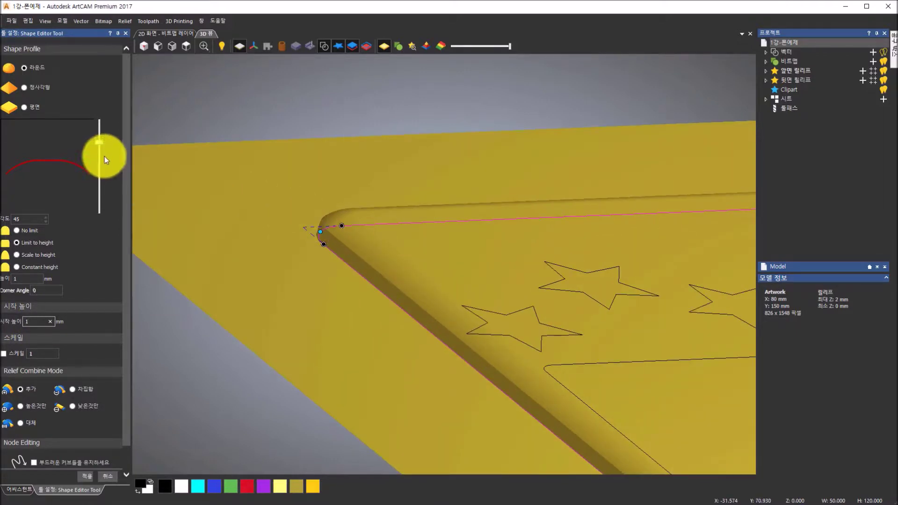
left_click_drag(97, 142, 97, 104)
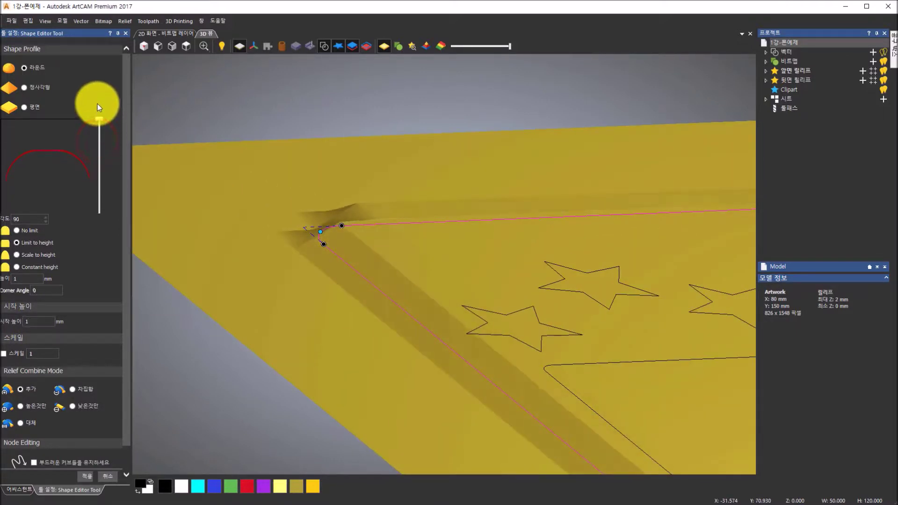
middle_click_drag(373, 228, 351, 226)
left_click_drag(88, 165, 111, 184)
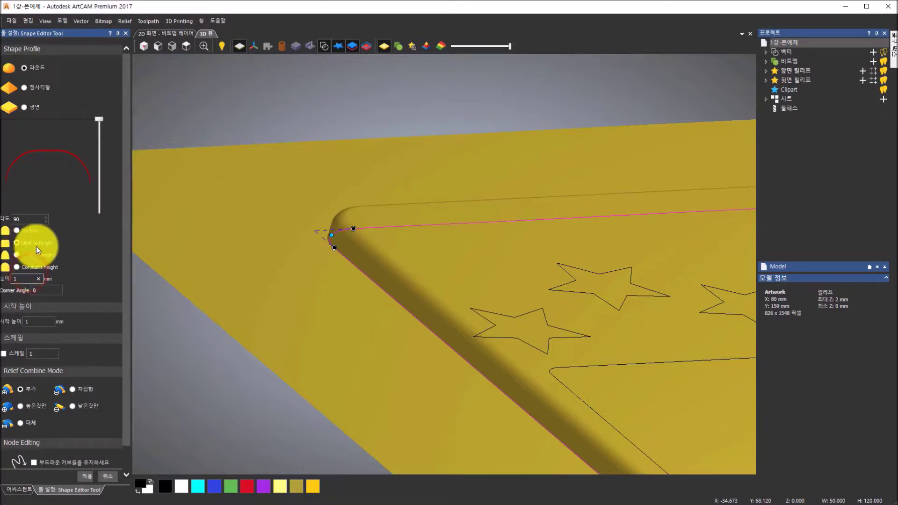
left_click(24, 278)
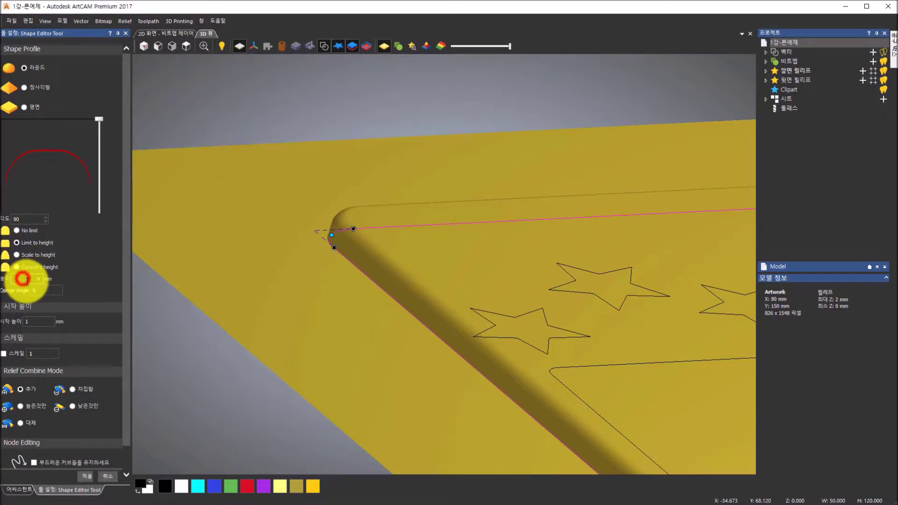
Examine the rounded edges and corner of the phone body near the ARTCAM and VECTOR lettering in the isometric view.
scroll(331, 272, "down", 3)
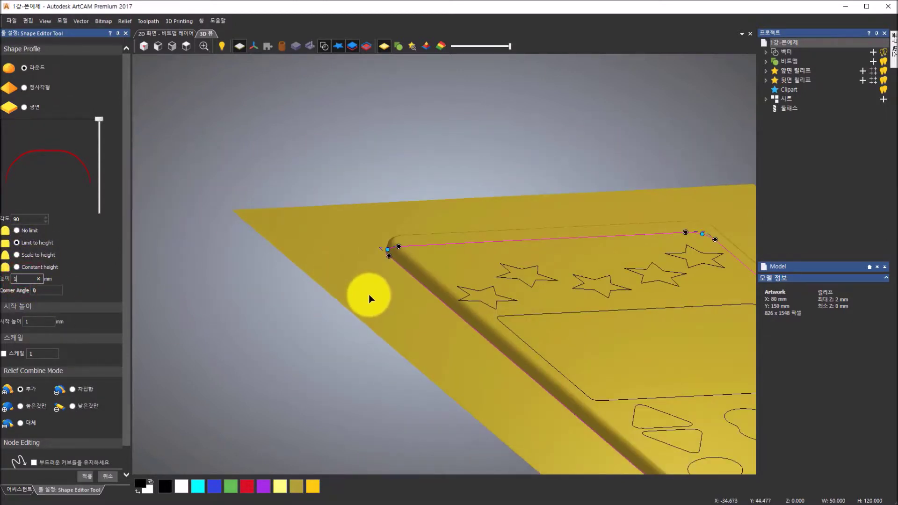
scroll(368, 294, "down", 2)
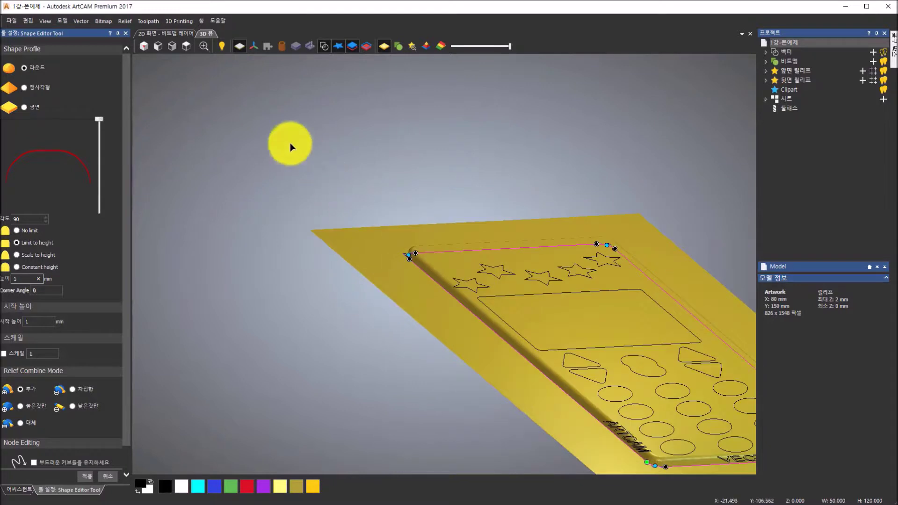
left_click(145, 46)
scroll(435, 316, "up", 5)
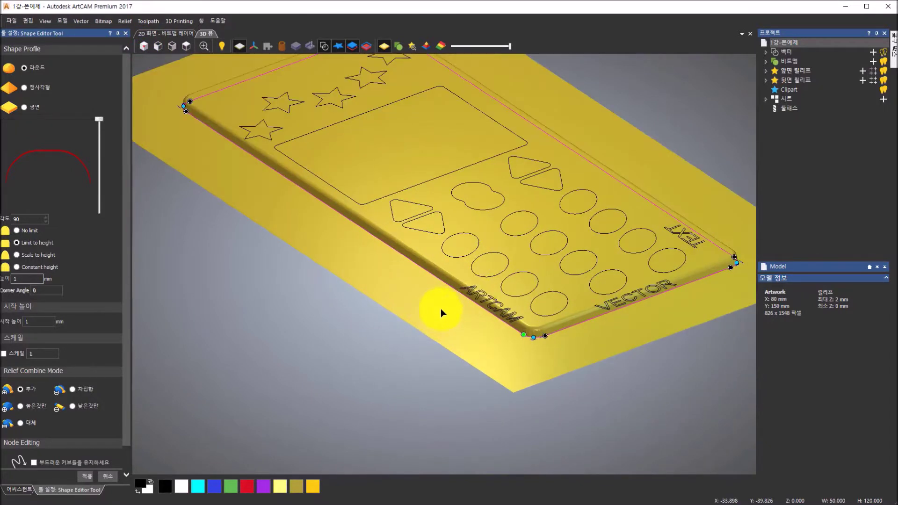
scroll(614, 344, "up", 2)
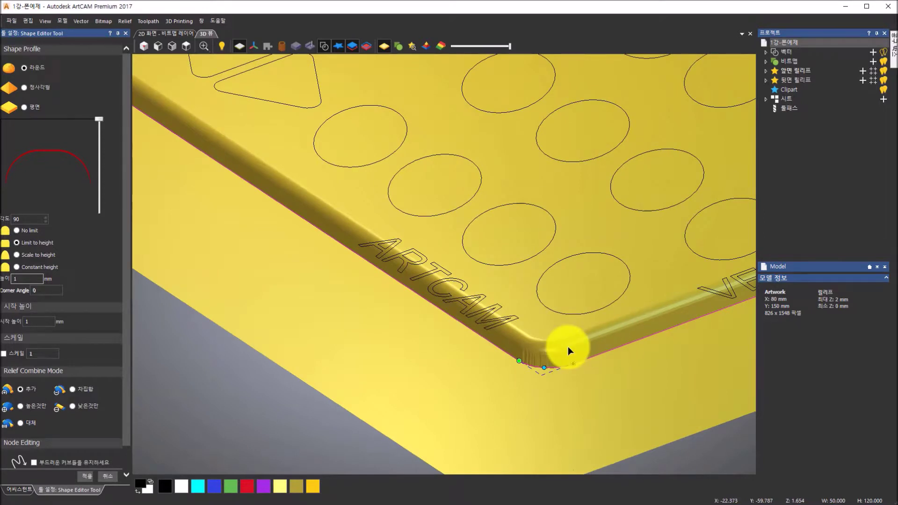
scroll(568, 347, "up", 2)
scroll(344, 250, "down", 3)
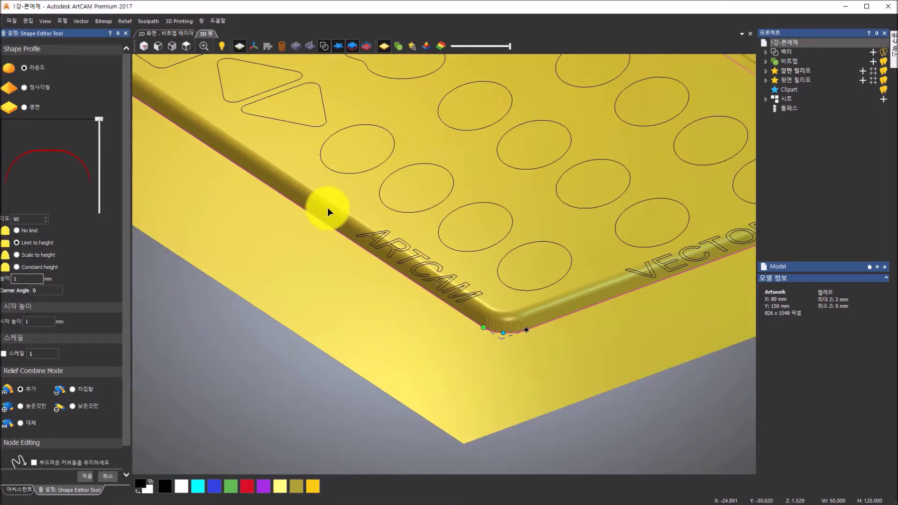
scroll(252, 136, "down", 2)
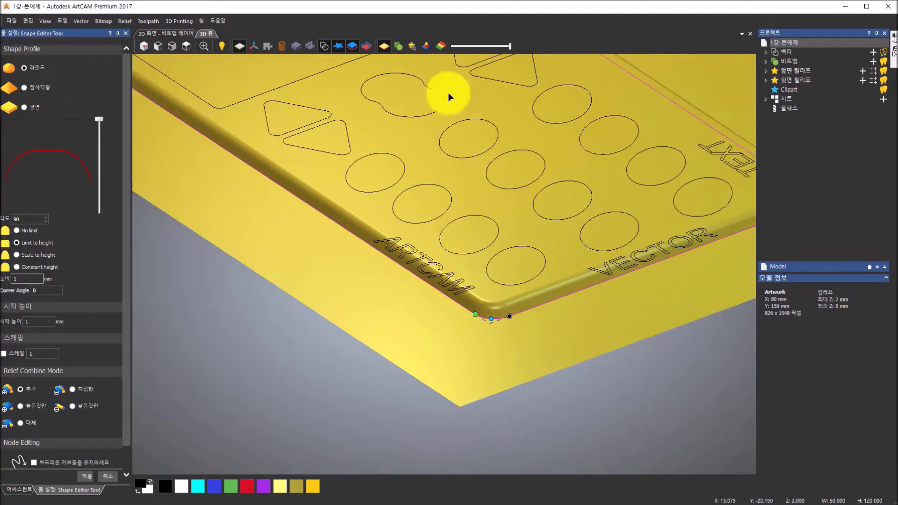
Apply the rounded phone body shape to the relief and check it from above and at an angle.
left_click(185, 46)
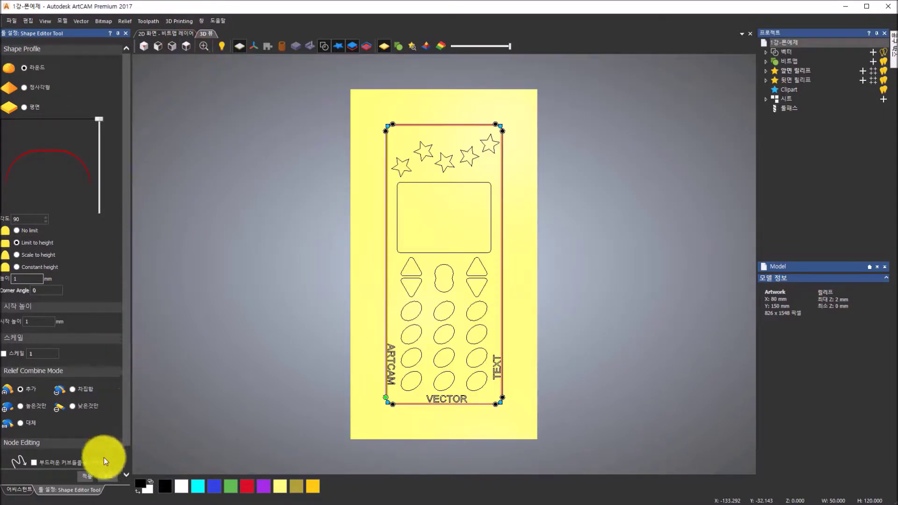
left_click(87, 479)
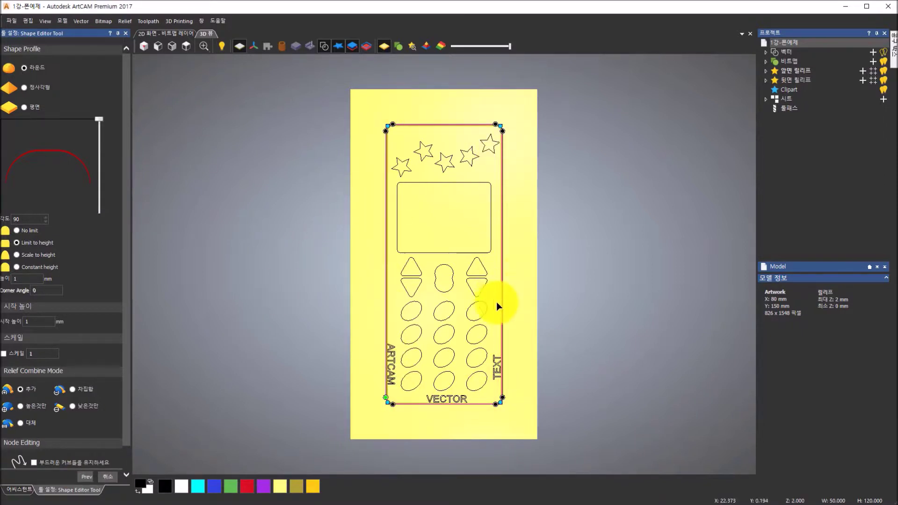
left_click_drag(481, 372, 503, 221)
scroll(481, 211, "up", 2)
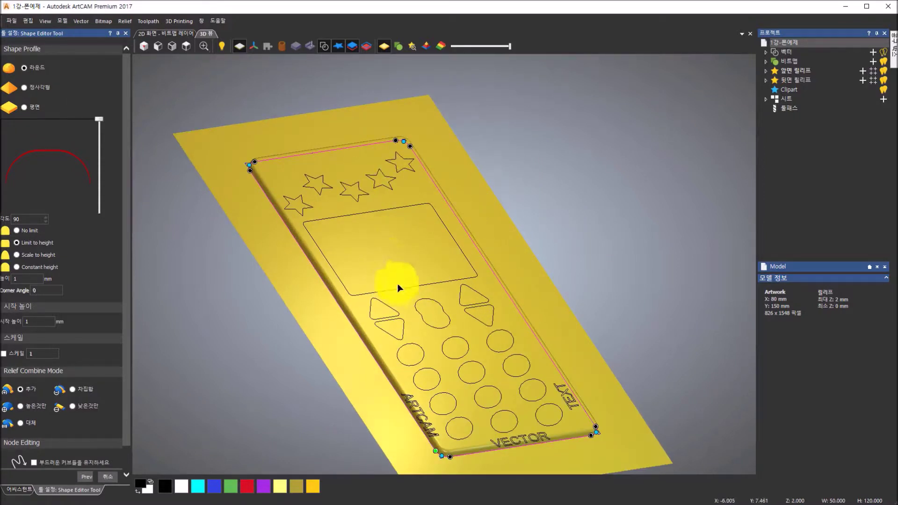
left_click_drag(397, 290, 386, 295)
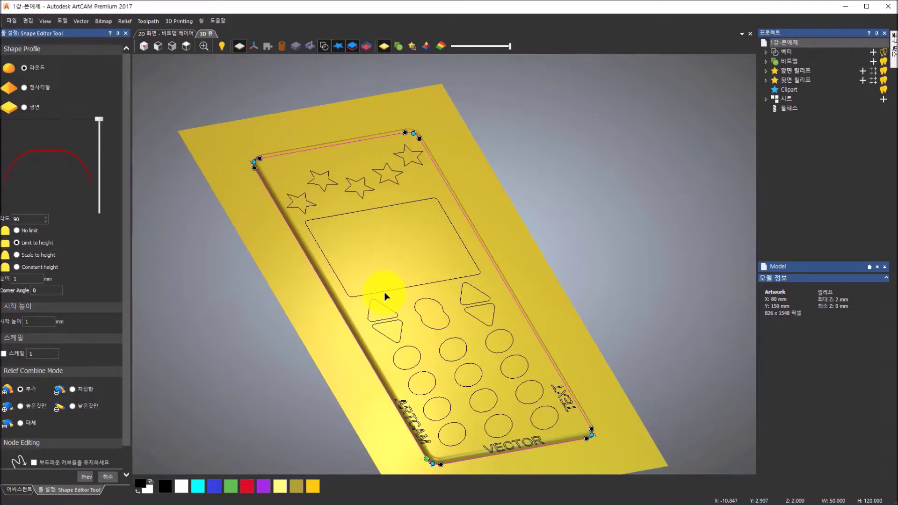
Give the phone's display rectangle a round profile limited to a height of 0.3 mm.
left_click(386, 296)
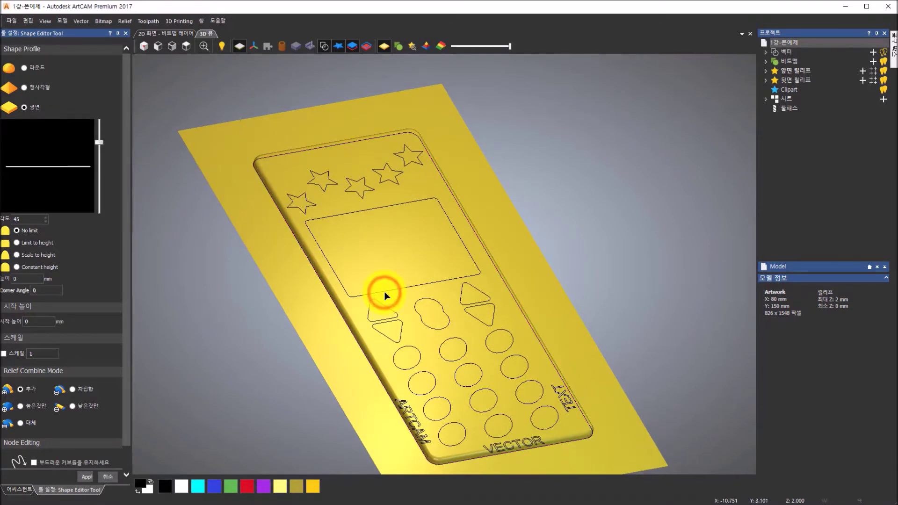
left_click(386, 295)
left_click(385, 295)
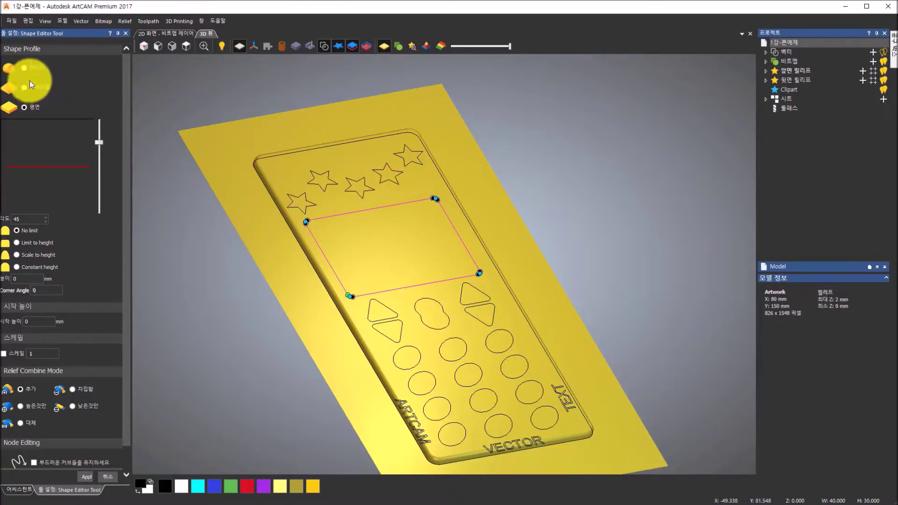
left_click(24, 69)
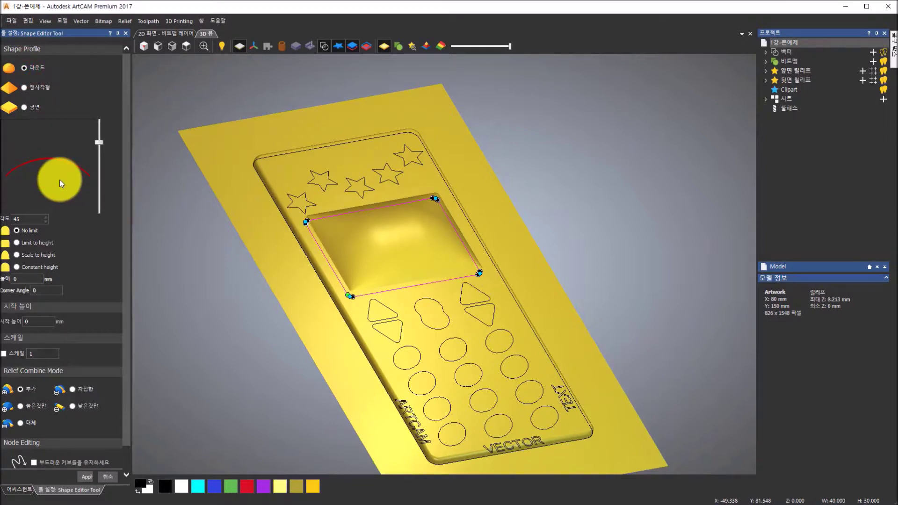
left_click(16, 243)
double_click(28, 279)
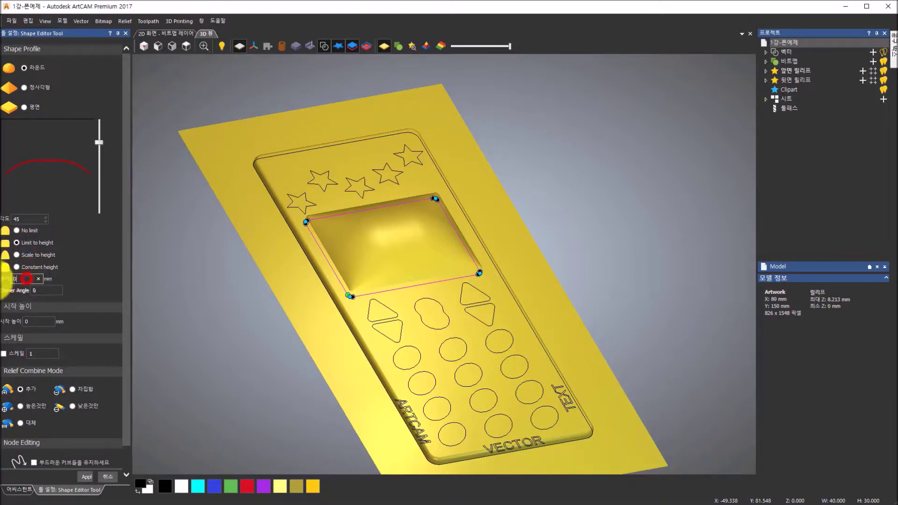
type("0.3")
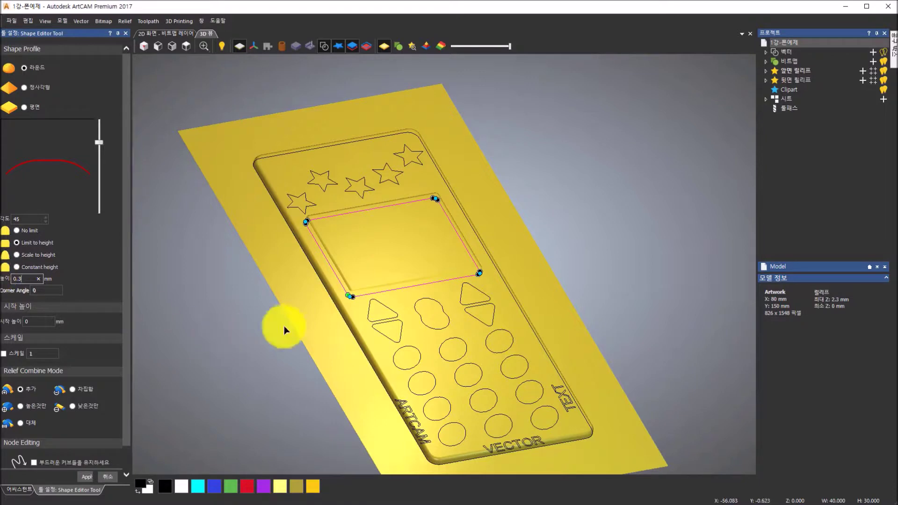
scroll(402, 255, "up", 3)
scroll(333, 313, "up", 3)
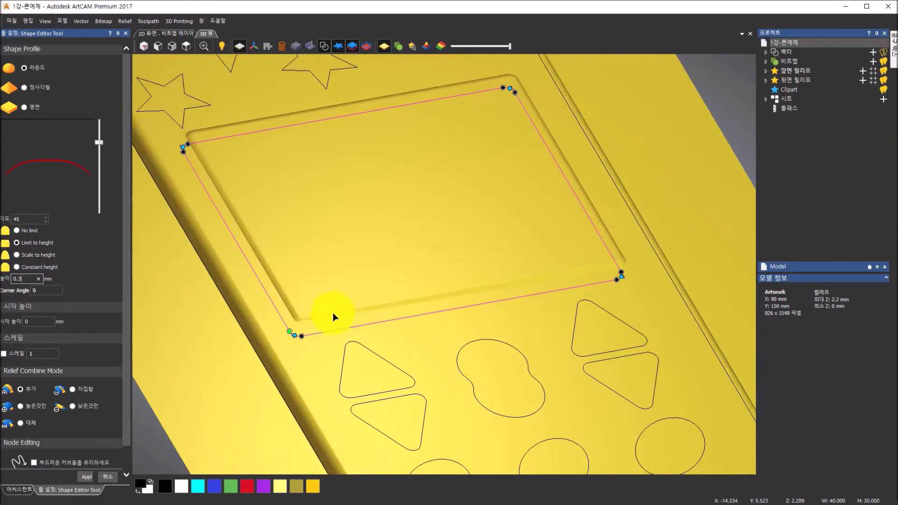
Compare several steeper angles on the display's round profile and set the angle to 50 degrees.
scroll(270, 321, "up", 1)
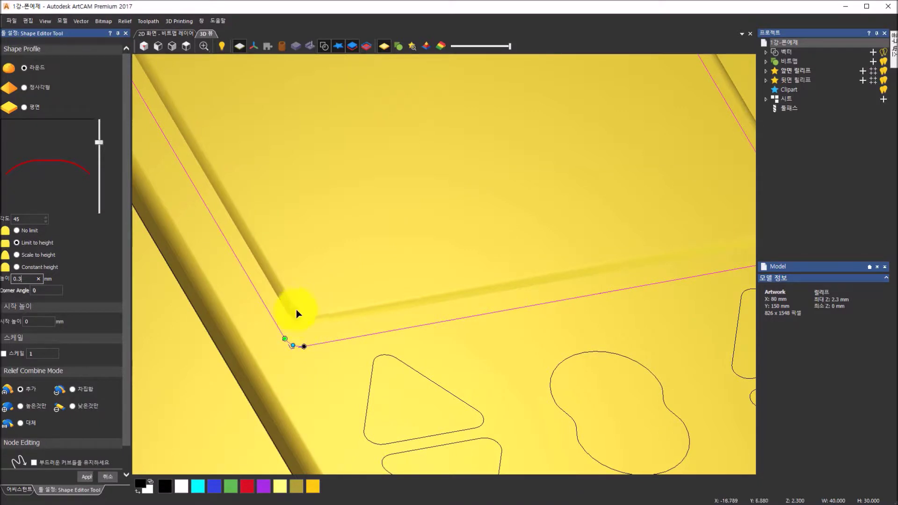
left_click_drag(102, 143, 99, 100)
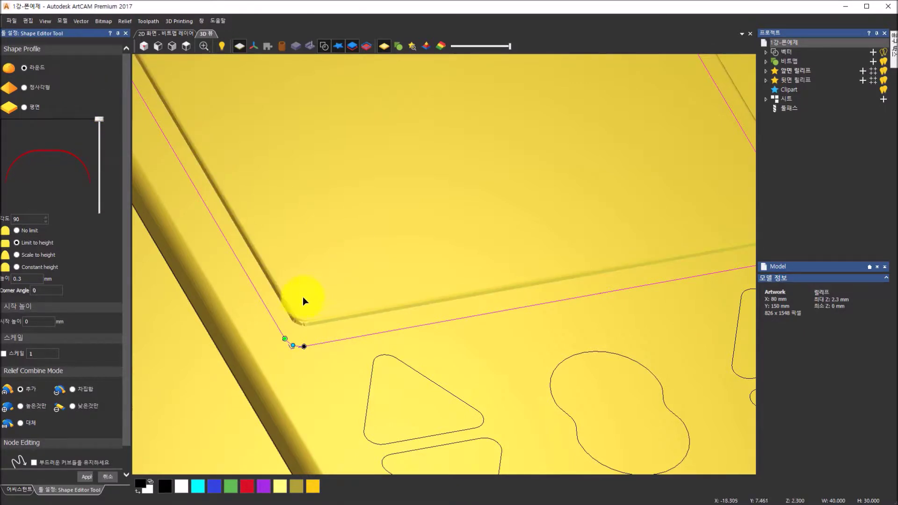
left_click_drag(102, 121, 99, 133)
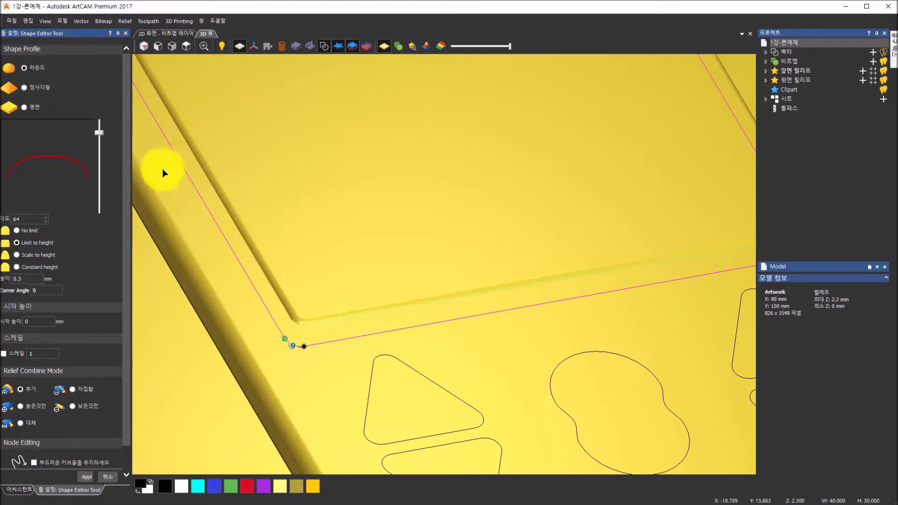
left_click_drag(100, 132, 100, 141)
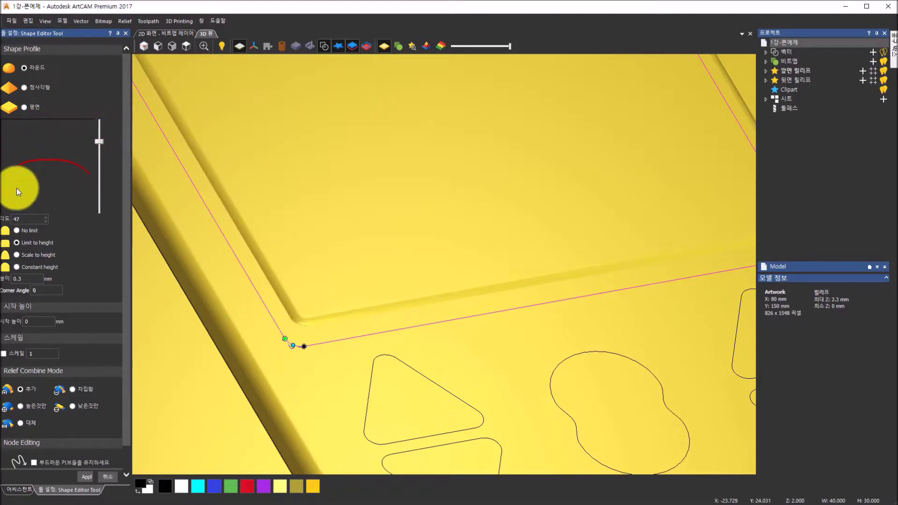
left_click_drag(97, 142, 96, 140)
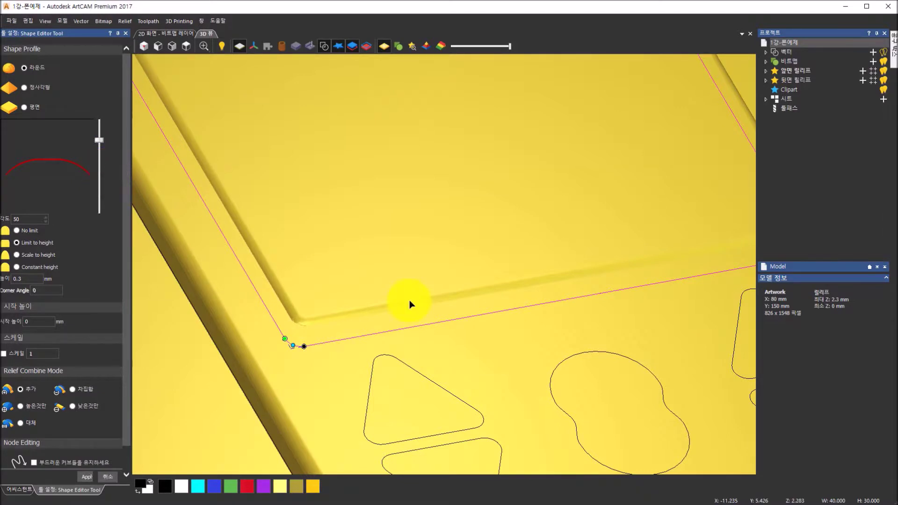
Check the whole raised display at an angle and apply its rounded shape to the relief.
scroll(409, 298, "down", 2)
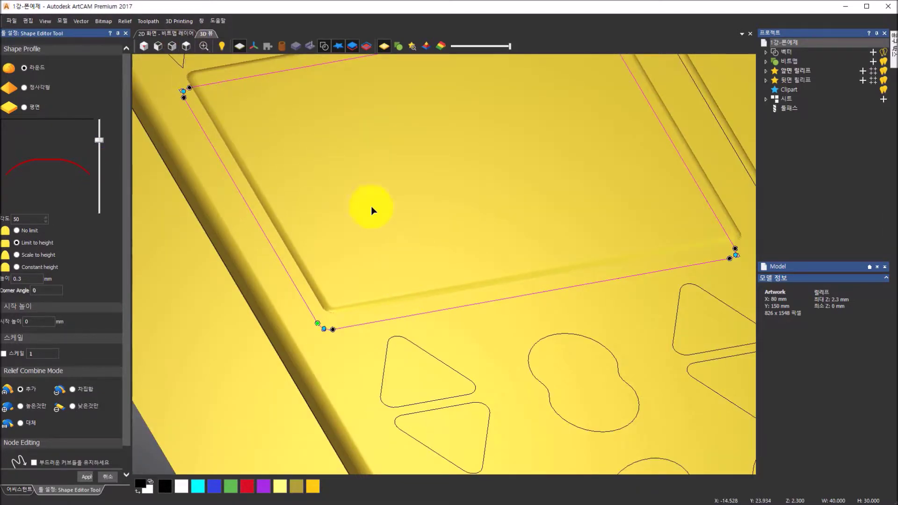
scroll(368, 187, "down", 1)
scroll(499, 273, "down", 1)
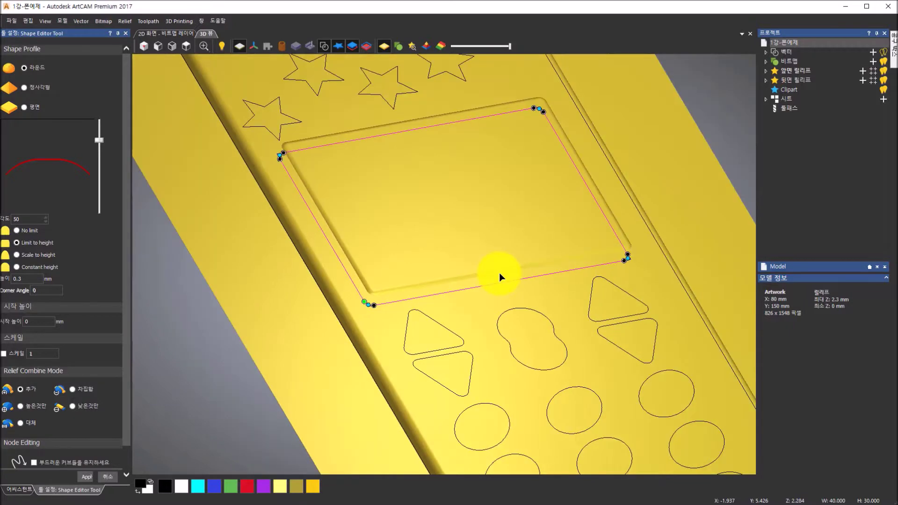
left_click_drag(516, 298, 558, 282)
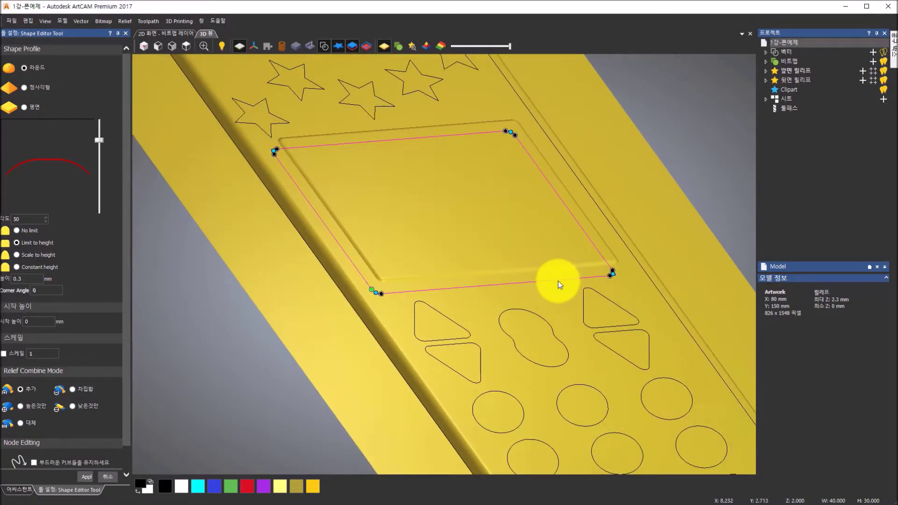
left_click(125, 441)
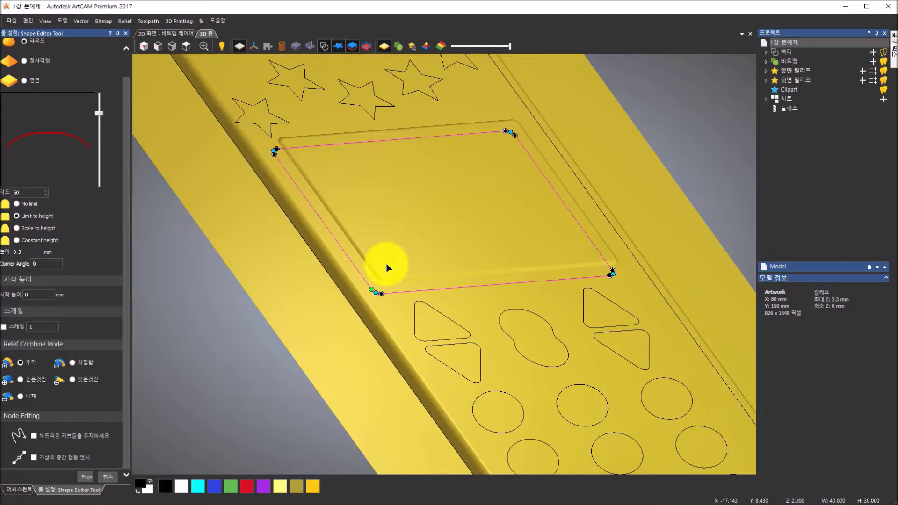
Select the twelve oval keys from above, give them the square (정사각형) profile, and view their pointed shape at an angle.
left_click(191, 47)
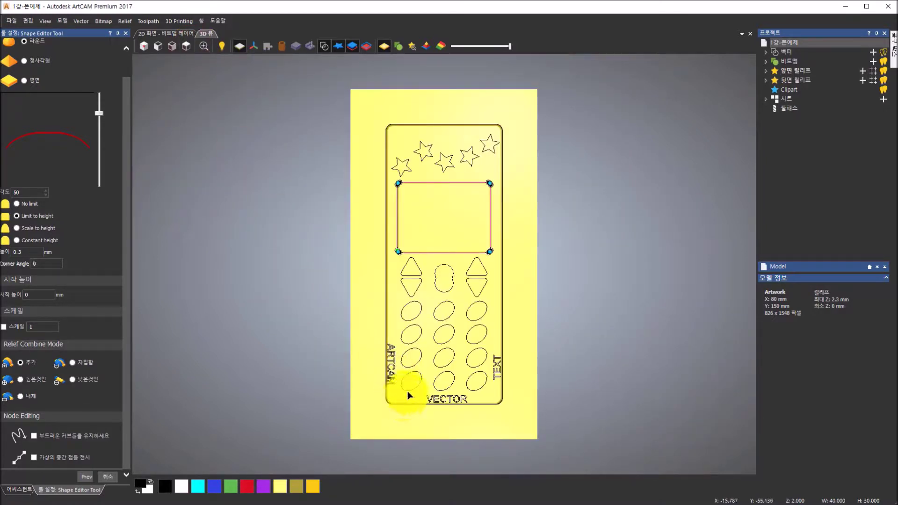
left_click_drag(396, 298, 490, 394)
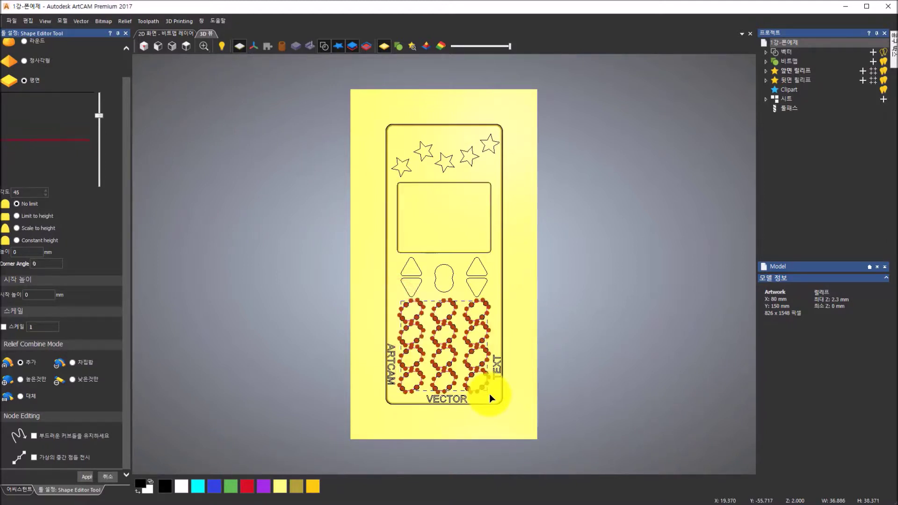
scroll(440, 340, "up", 3)
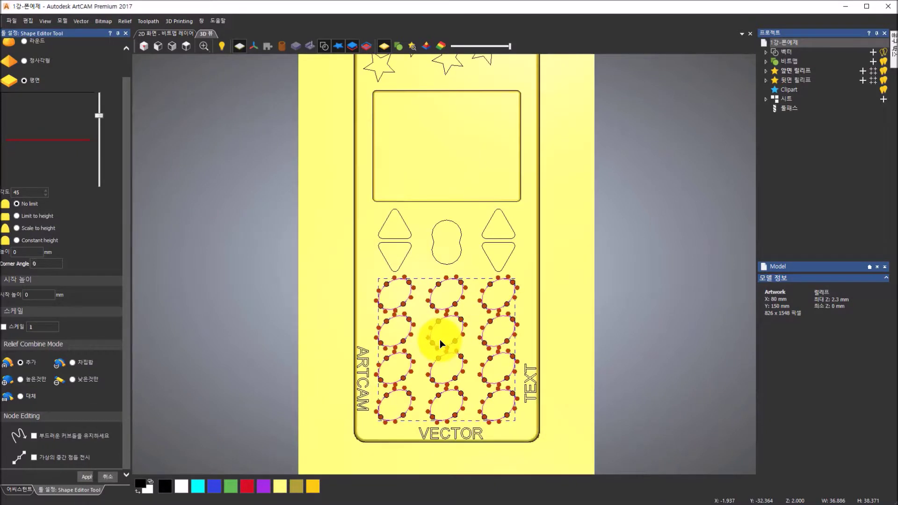
scroll(440, 340, "up", 1)
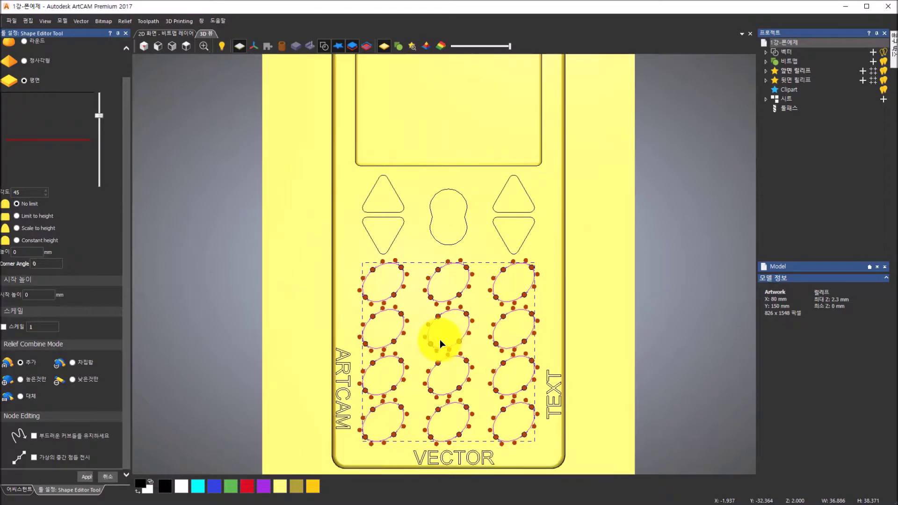
left_click(355, 251)
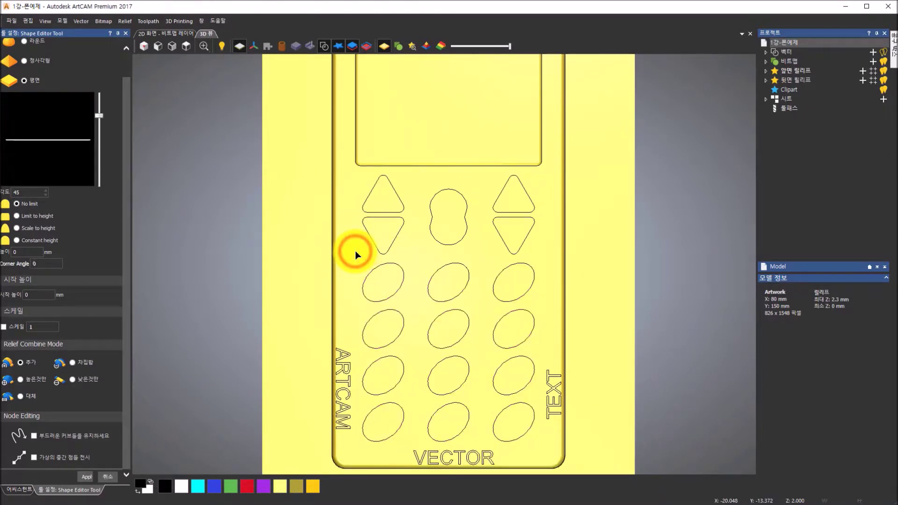
left_click_drag(355, 251, 538, 450)
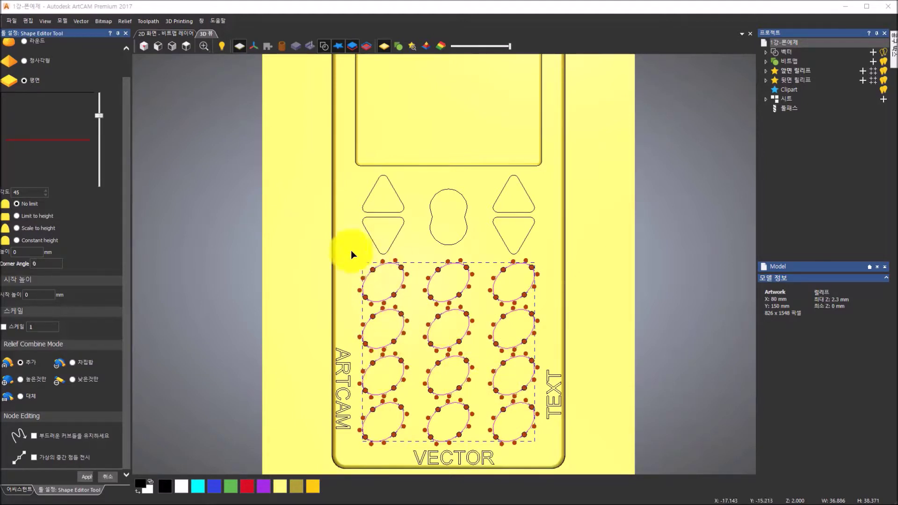
left_click_drag(351, 248, 544, 450)
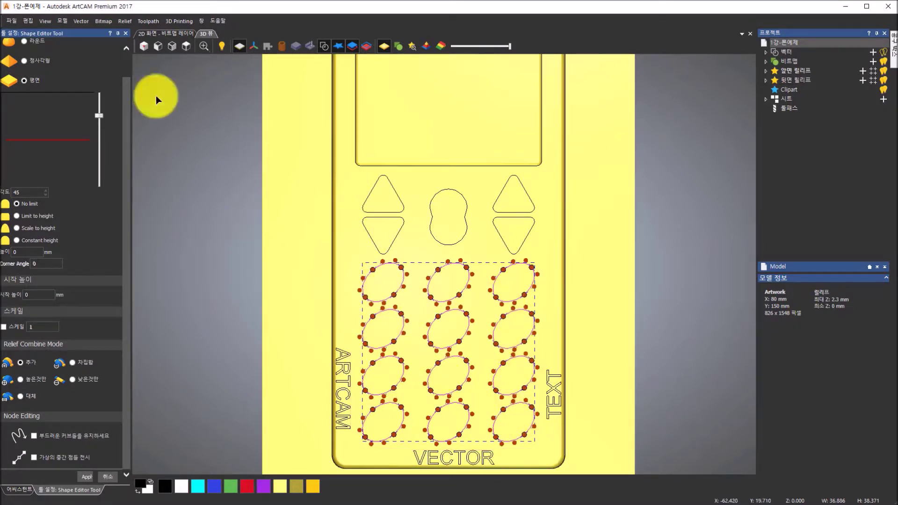
left_click(124, 69)
left_click(24, 68)
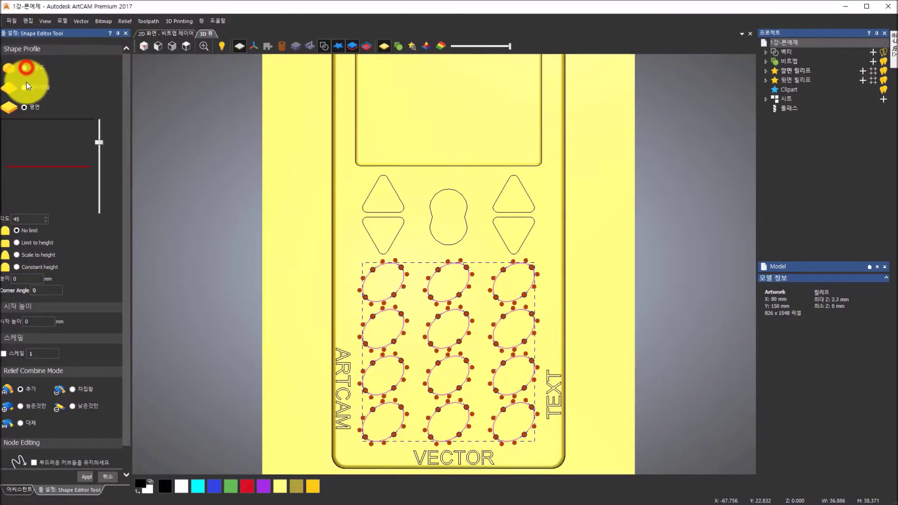
left_click(24, 87)
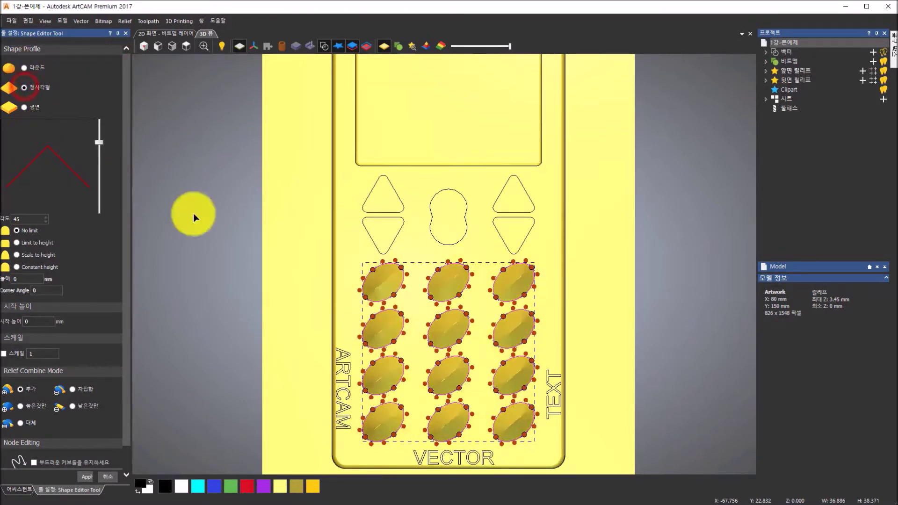
left_click_drag(476, 297, 211, 160)
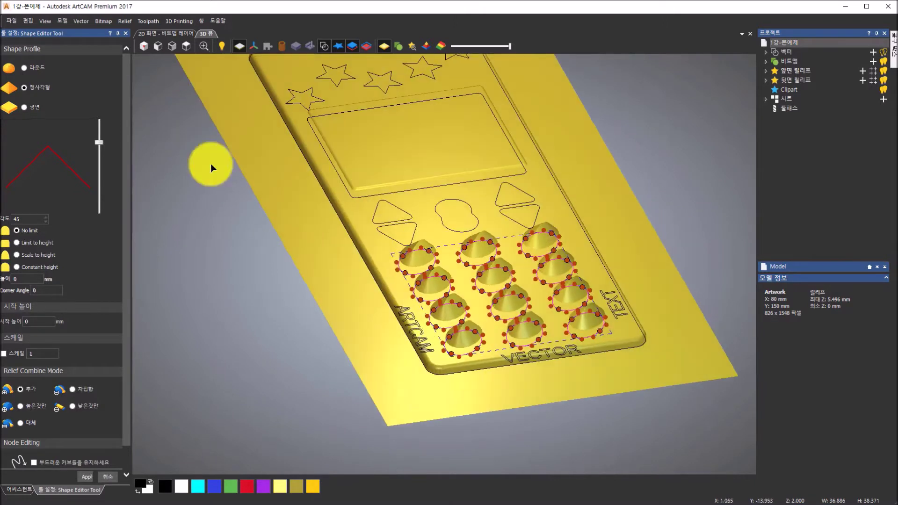
Give the selected oval keypad buttons the angular (정사각형) profile, using Limit to height with a height of 0.2 mm.
left_click(24, 67)
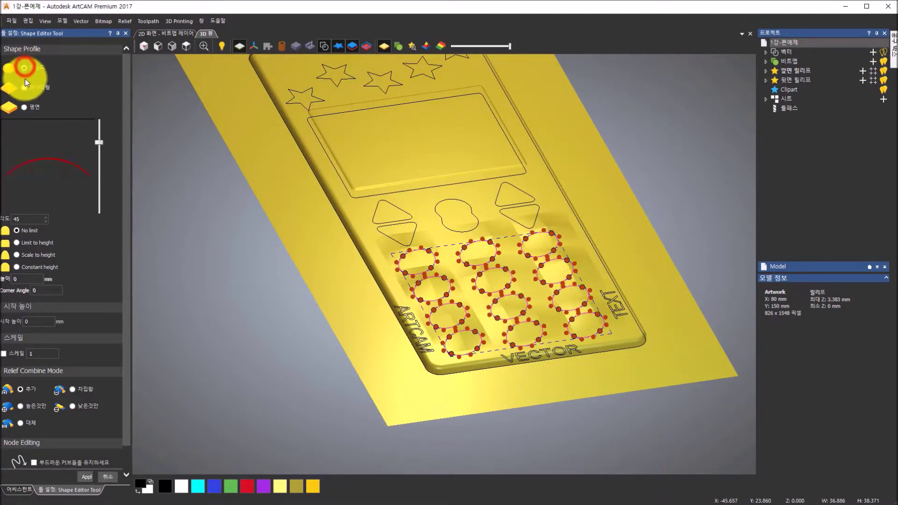
left_click(24, 87)
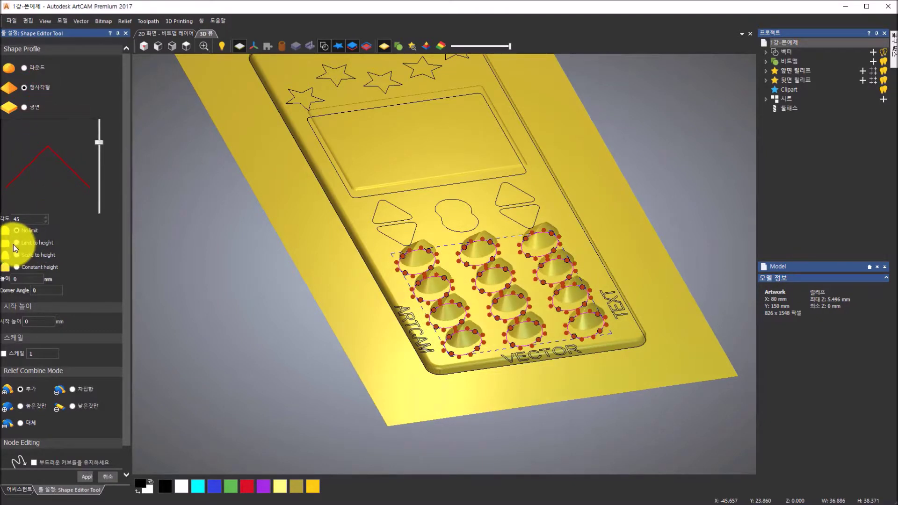
left_click(29, 280)
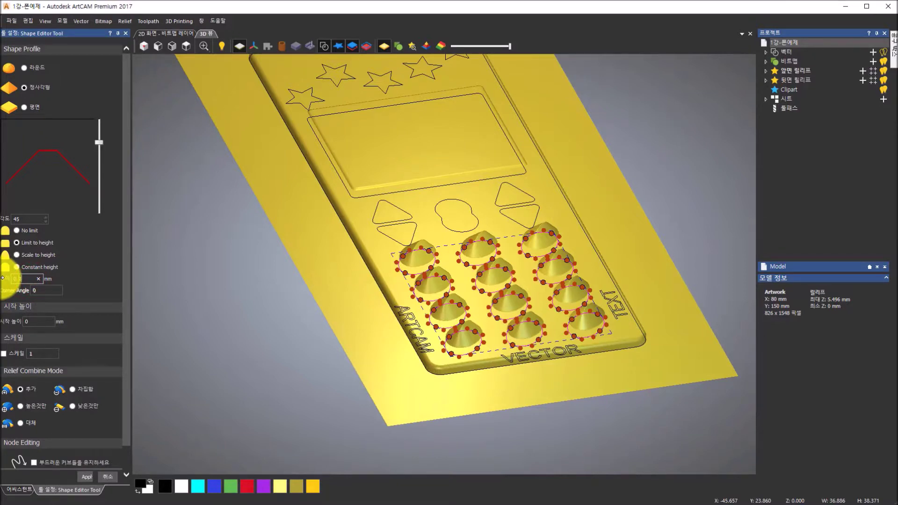
key("Return")
Reduce the keypad buttons' profile angle to 12 degrees and apply the shape to the relief.
middle_click_drag(408, 296, 420, 230)
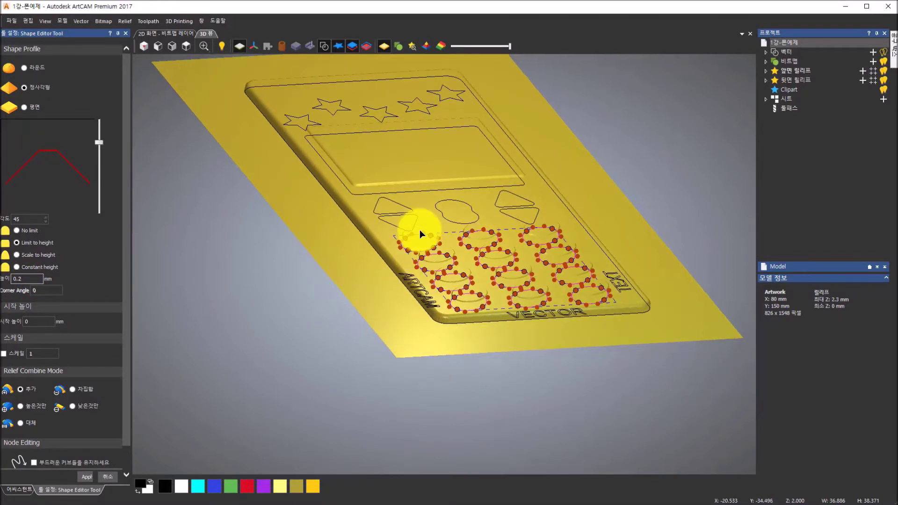
scroll(419, 230, "up", 5)
left_click_drag(99, 143, 97, 156)
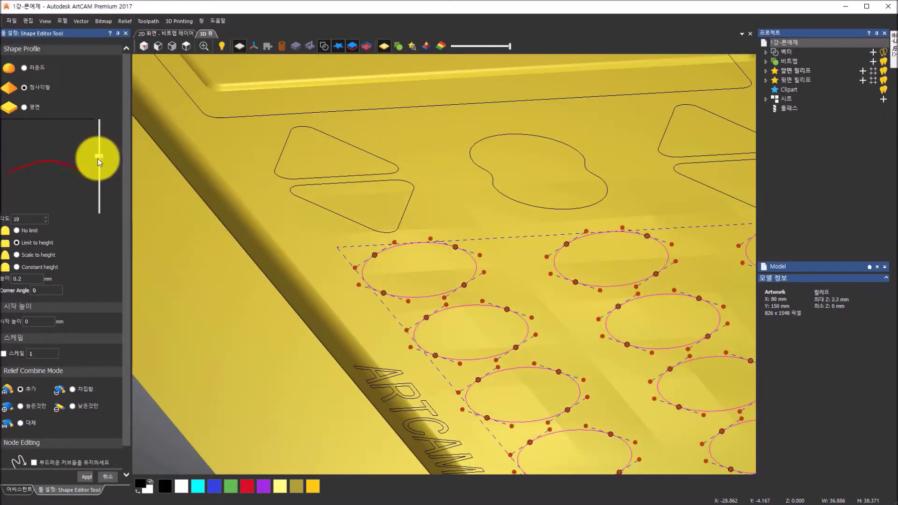
left_click_drag(488, 267, 266, 263)
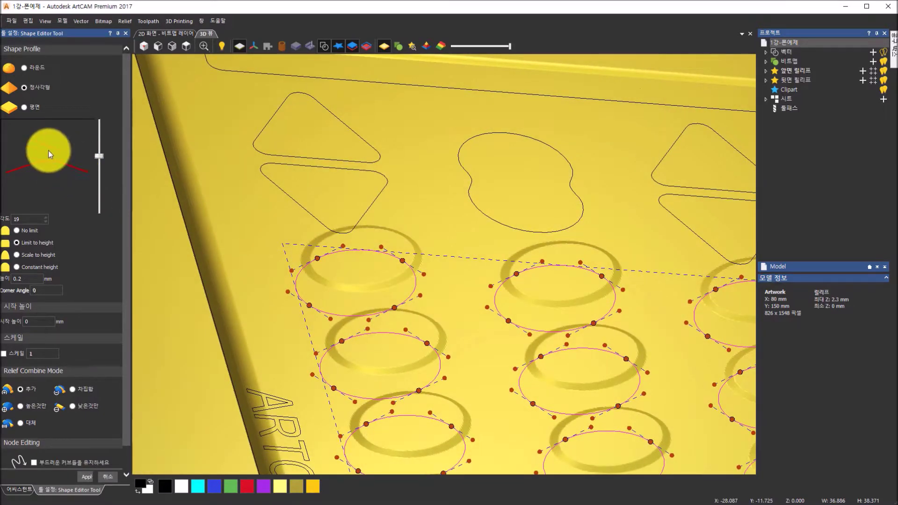
left_click_drag(99, 153, 102, 155)
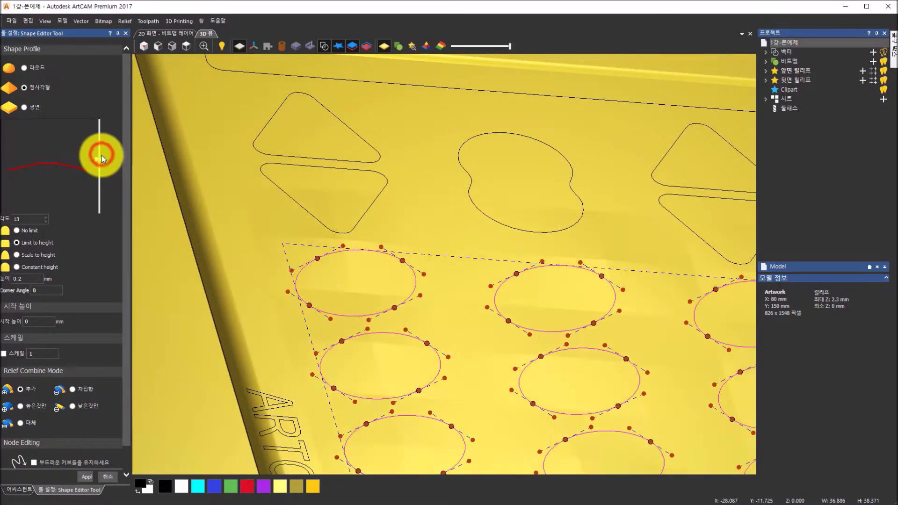
scroll(416, 311, "down", 6)
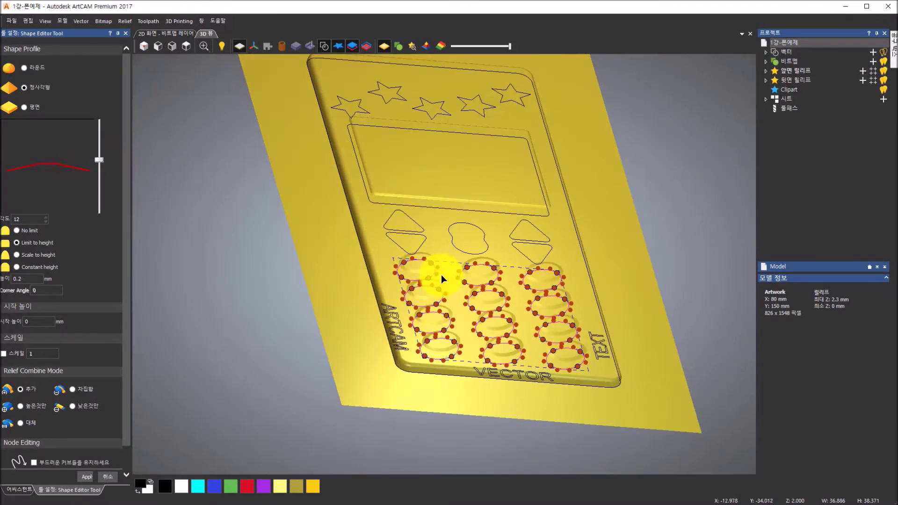
left_click_drag(352, 299, 498, 276)
scroll(504, 268, "up", 5)
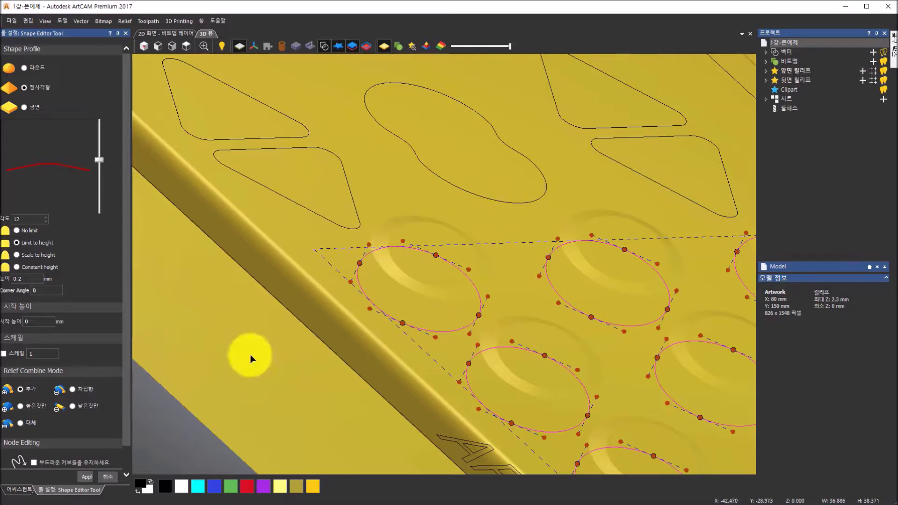
left_click(87, 477)
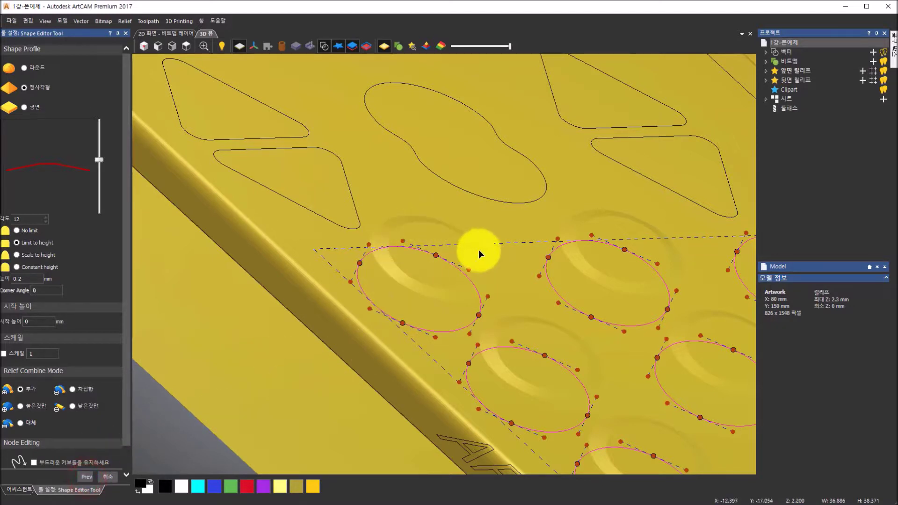
Select the arrow and centre button vectors below the display and give them a round (라운드) profile with an 11-degree angle.
scroll(490, 318, "down", 5)
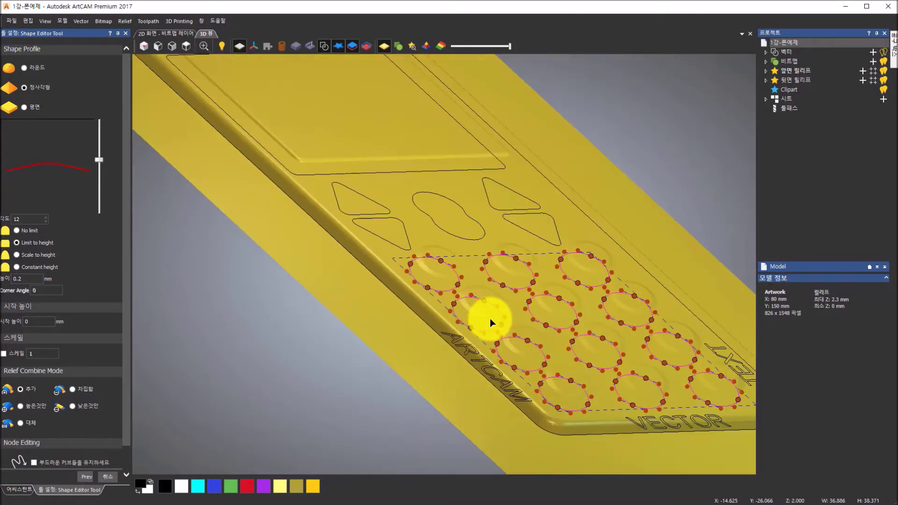
scroll(459, 207, "up", 3)
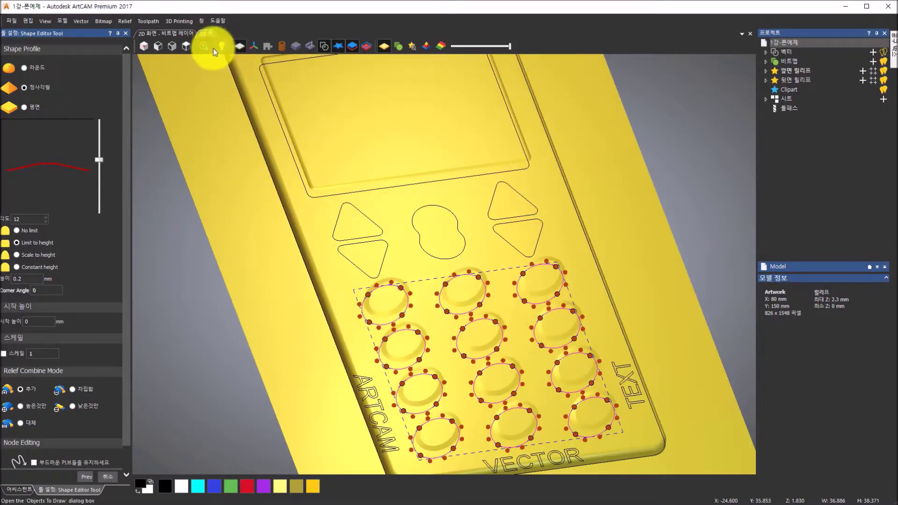
left_click(186, 46)
left_click(203, 190)
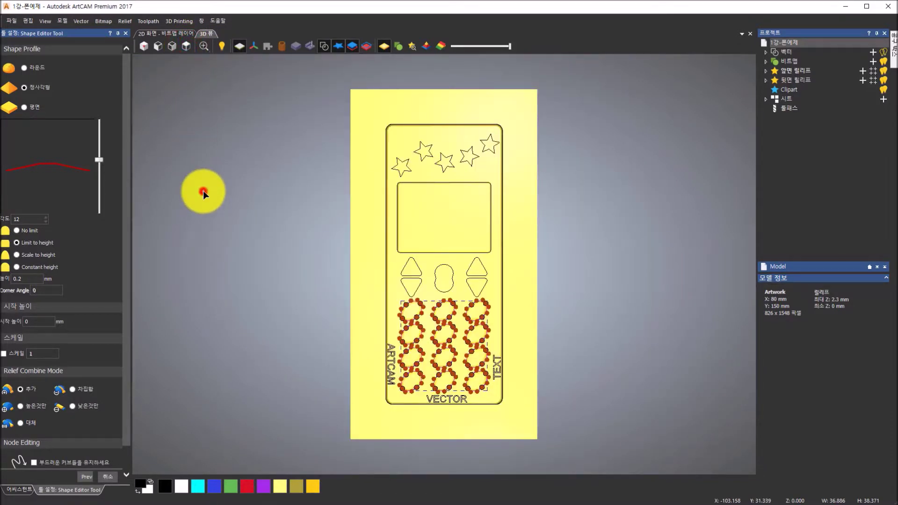
scroll(492, 302, "up", 1)
scroll(492, 301, "up", 1)
left_click_drag(339, 224, 489, 299)
middle_click_drag(461, 340, 546, 208)
scroll(407, 259, "up", 4)
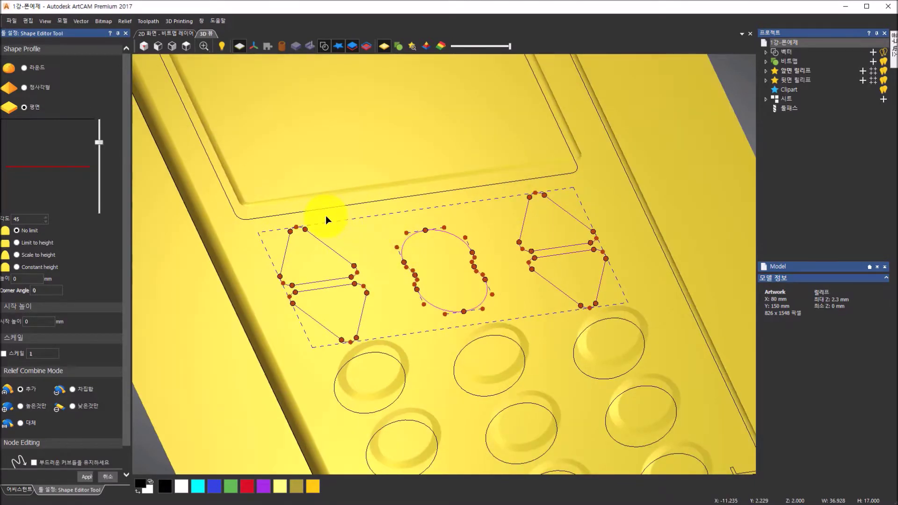
left_click(23, 68)
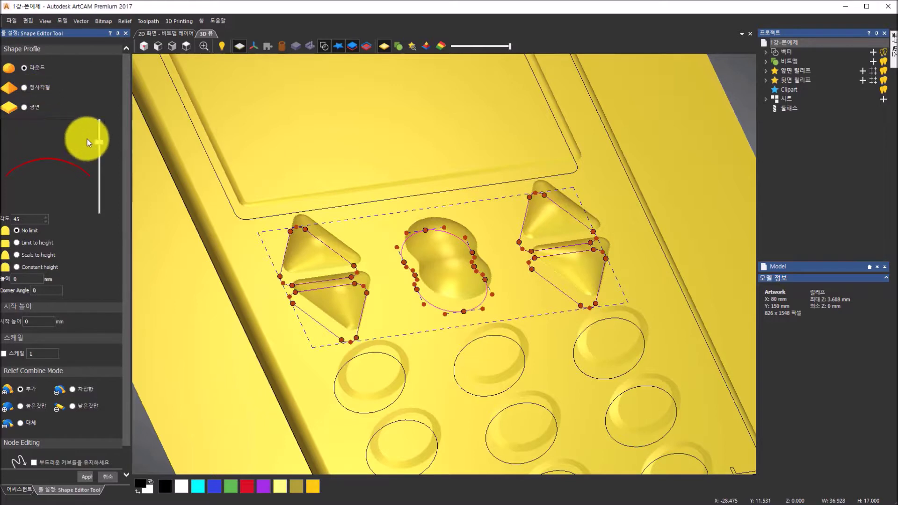
left_click_drag(100, 149, 103, 158)
Set the start height of the arrow and centre buttons to 0.1 mm and apply the shape to the relief.
middle_click_drag(477, 269, 205, 377)
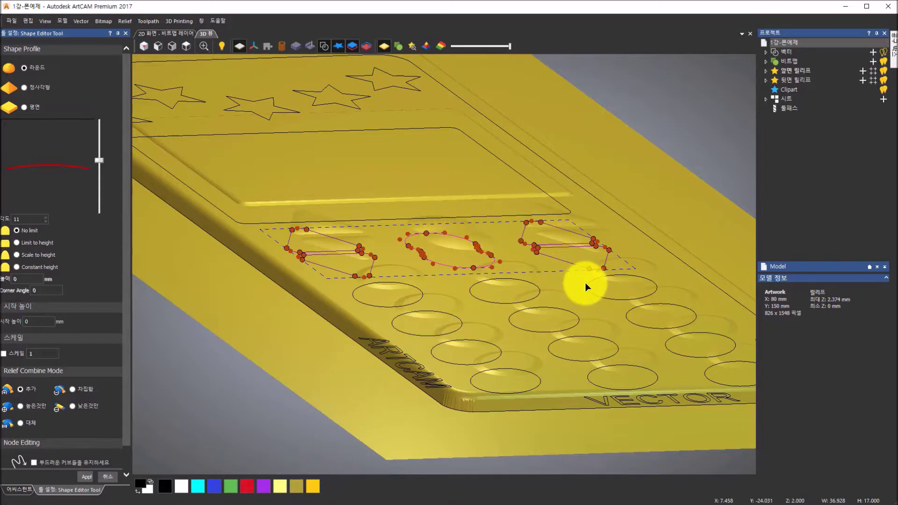
scroll(338, 245, "up", 3)
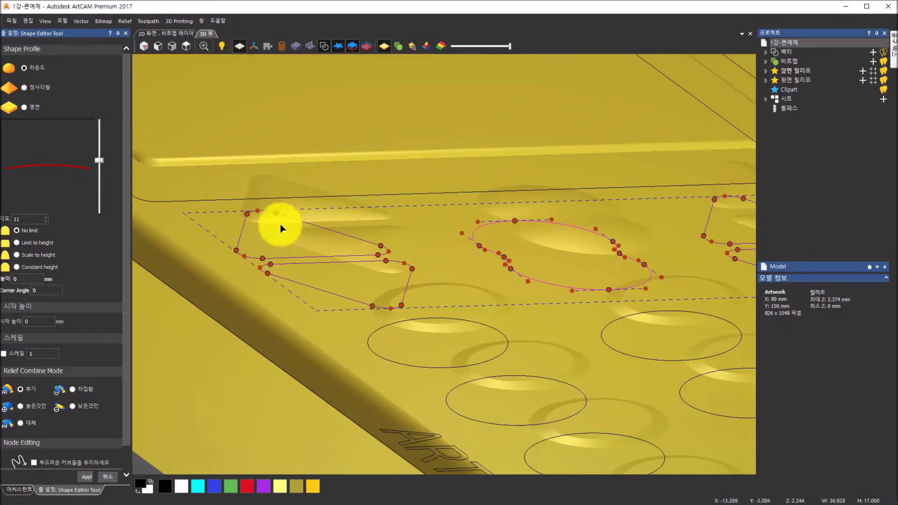
left_click(33, 322)
type(".1")
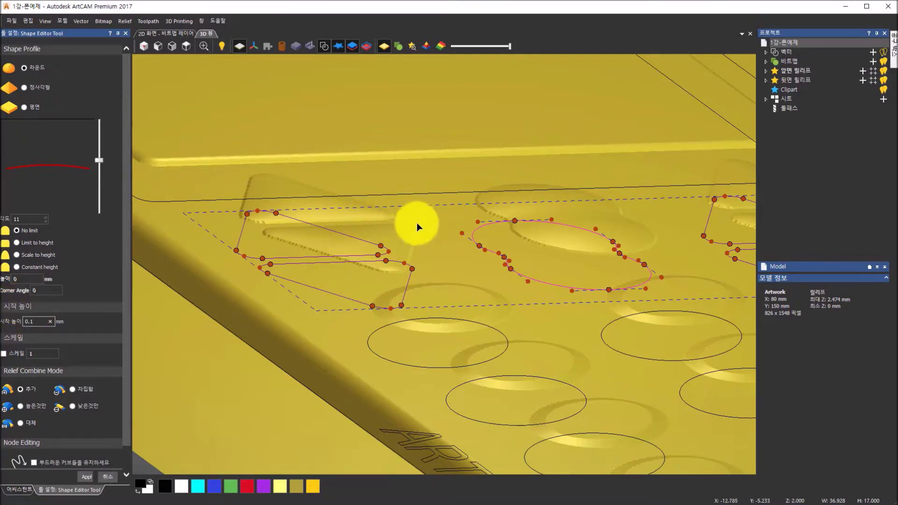
scroll(396, 221, "up", 8)
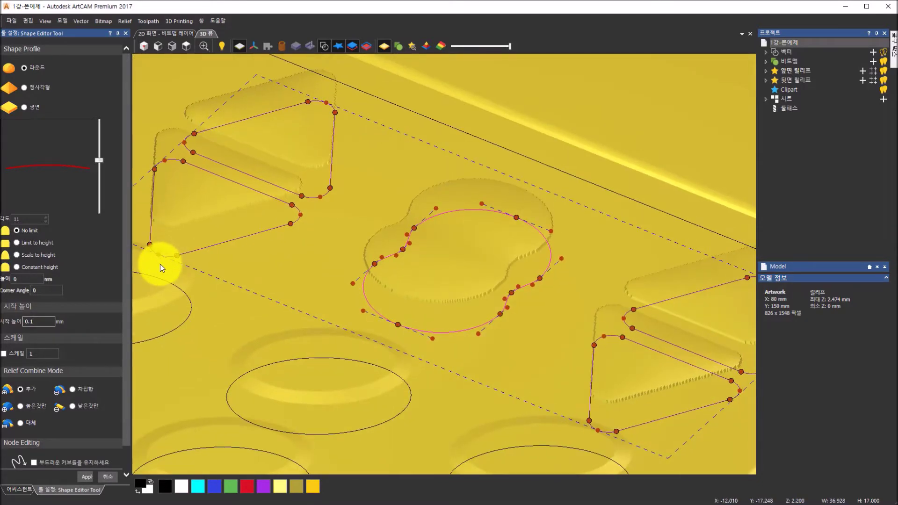
left_click_drag(160, 264, 212, 90)
left_click(186, 46)
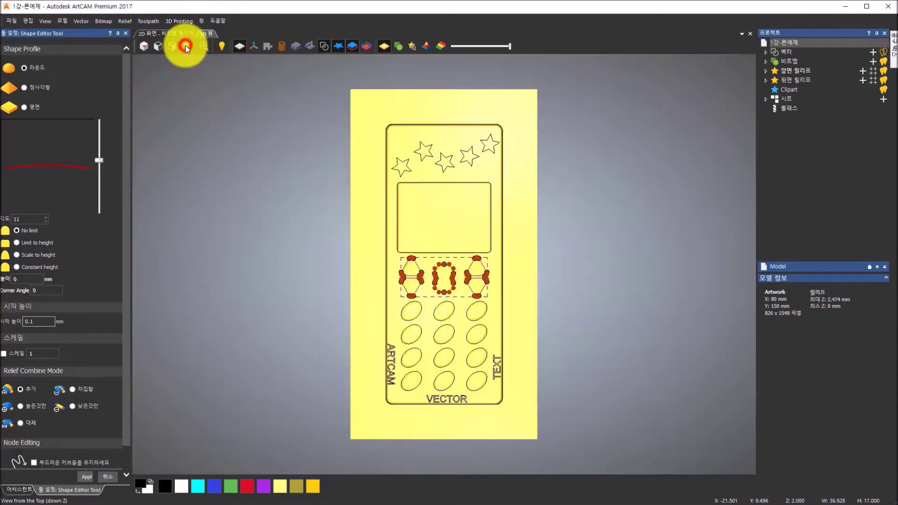
left_click_drag(525, 293, 409, 240)
scroll(467, 285, "up", 5)
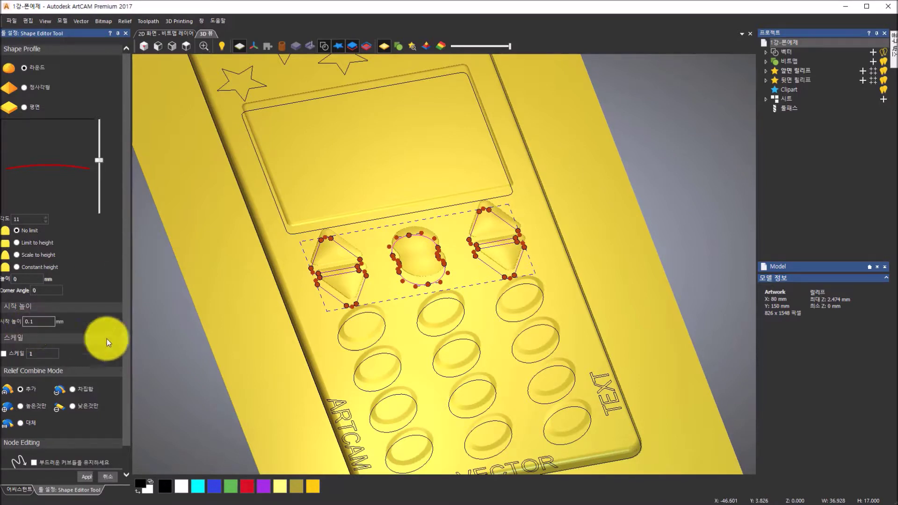
left_click(85, 478)
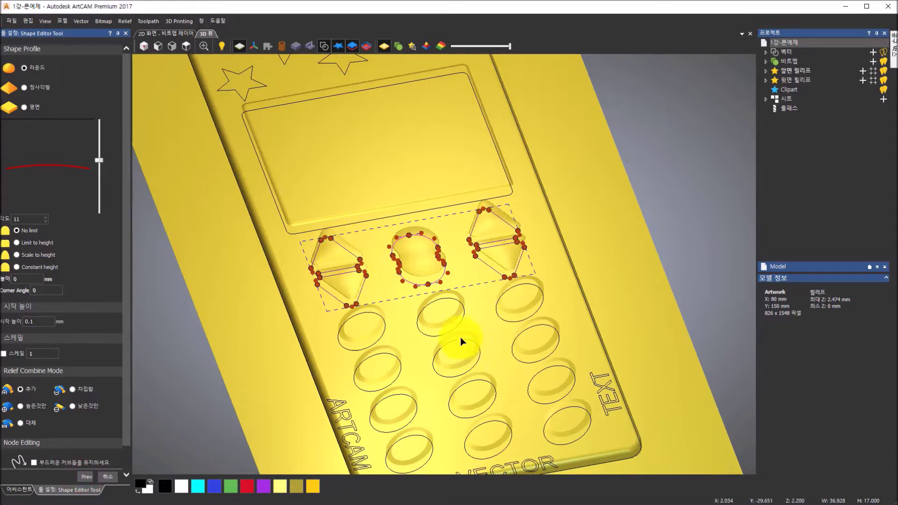
Select the grouped stars above the display and give them the angular (정사각형) profile, using Limit to height at 0.2 mm.
scroll(456, 304, "down", 3)
scroll(464, 296, "up", 3)
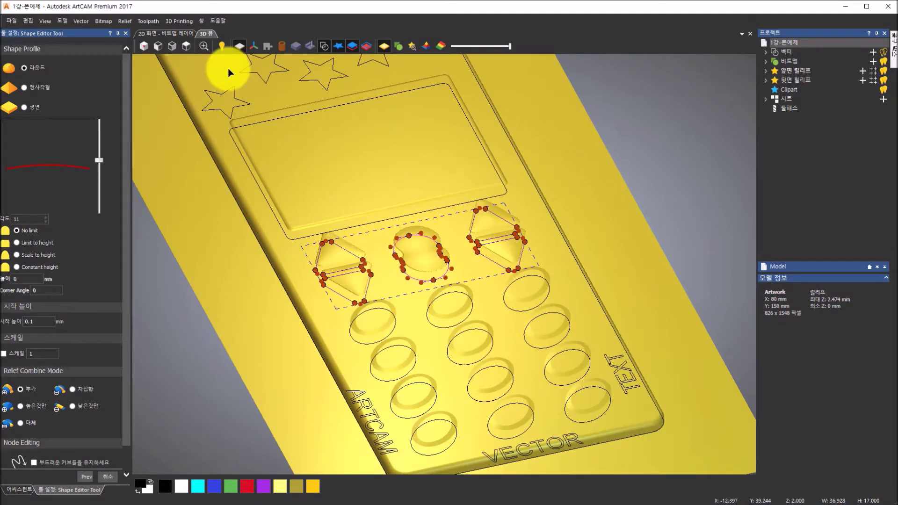
left_click(185, 45)
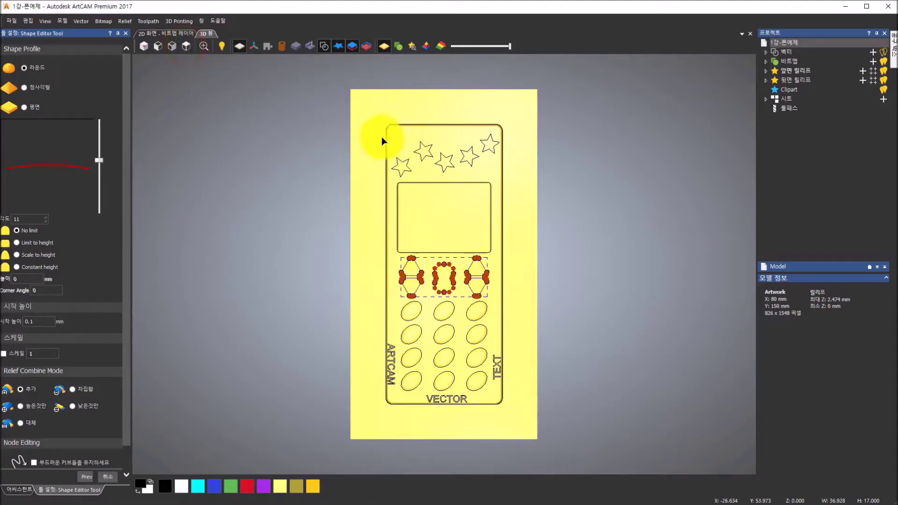
left_click(425, 157)
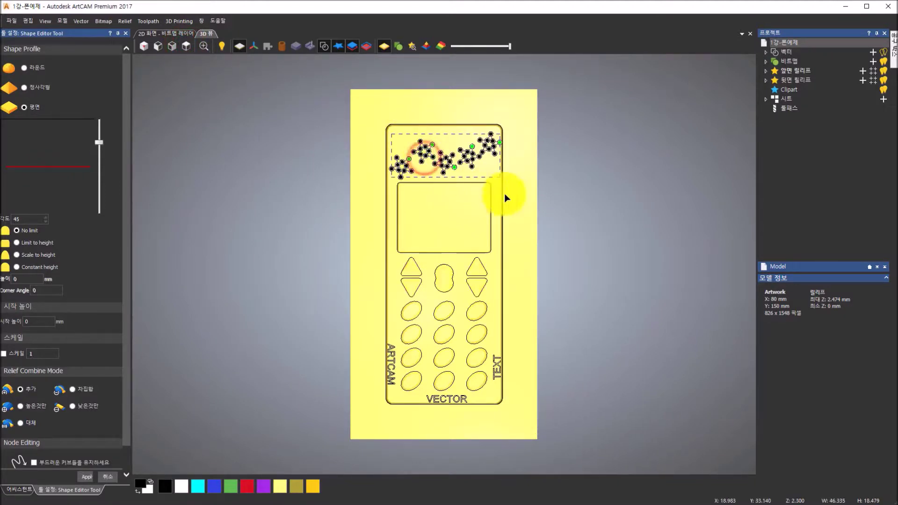
left_click_drag(501, 311, 555, 201)
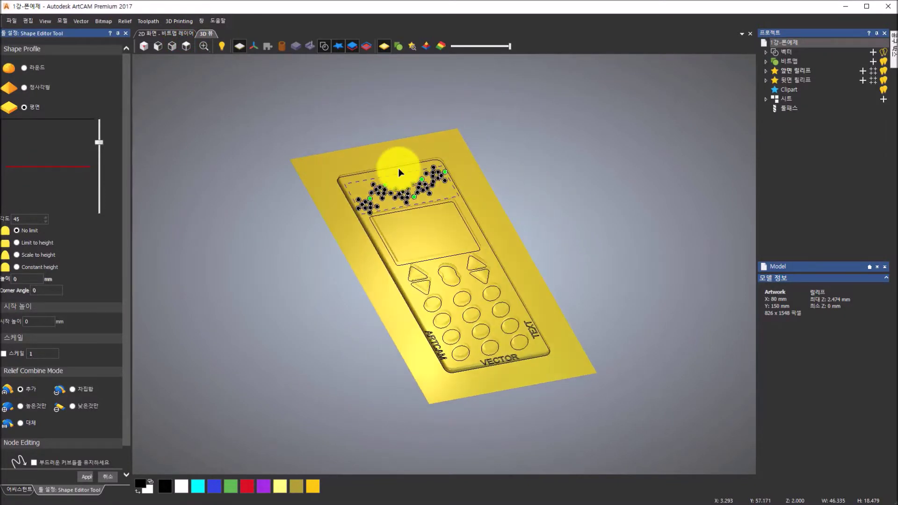
scroll(401, 170, "up", 5)
left_click_drag(462, 272, 447, 245)
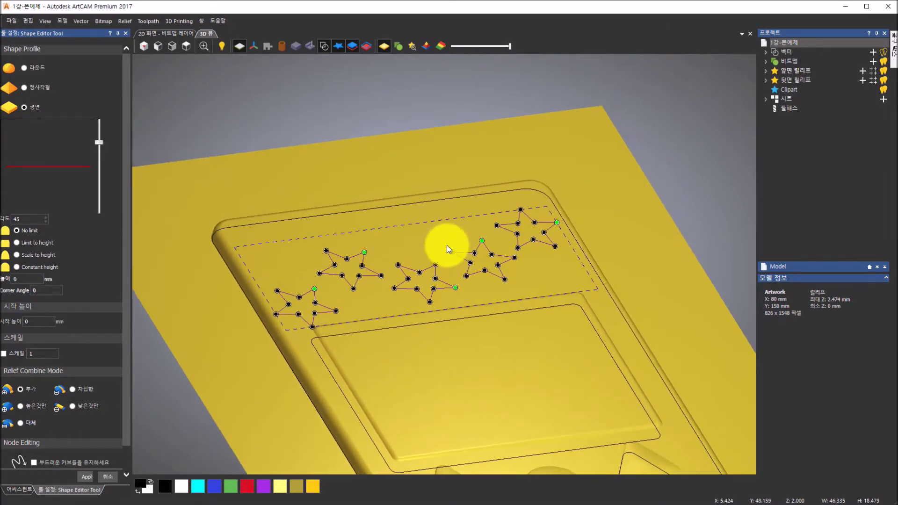
left_click(25, 69)
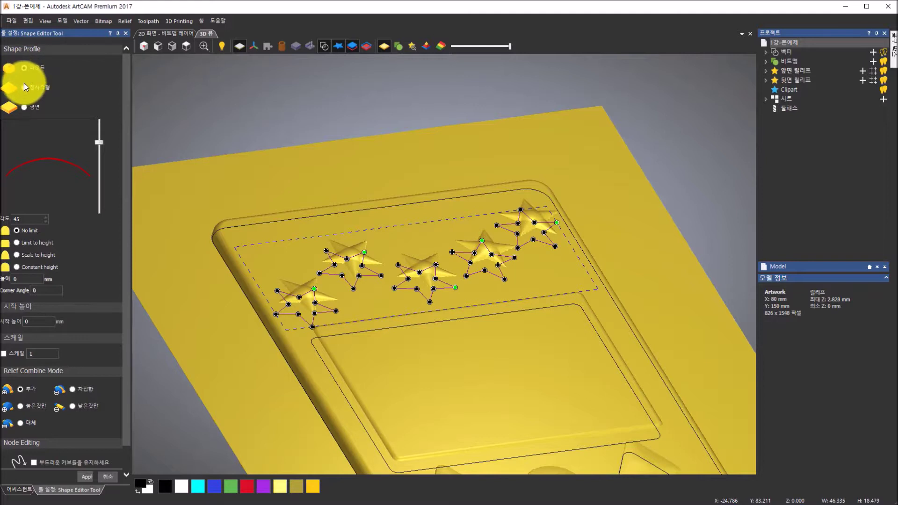
left_click(25, 88)
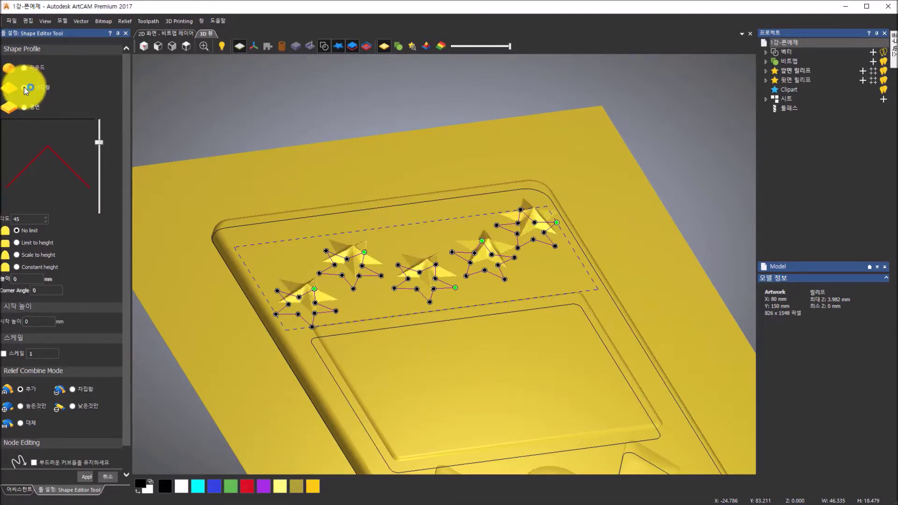
left_click(15, 243)
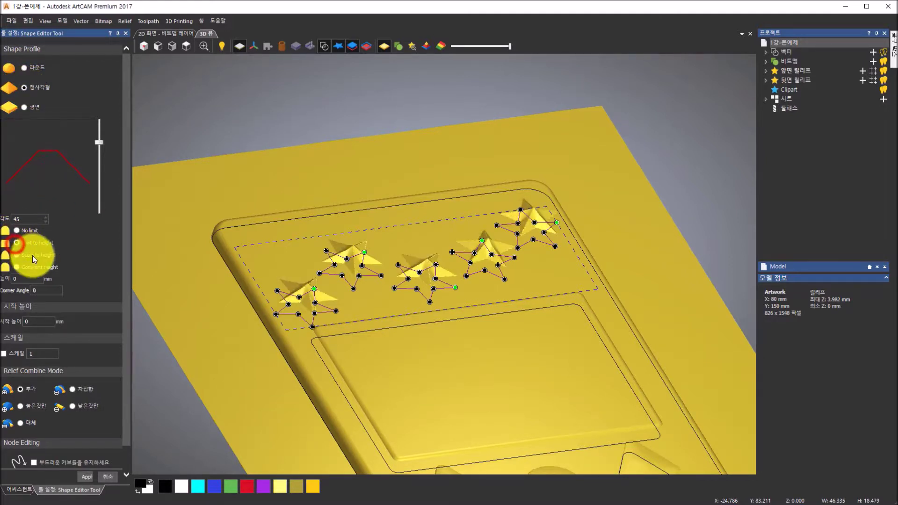
left_click(18, 279)
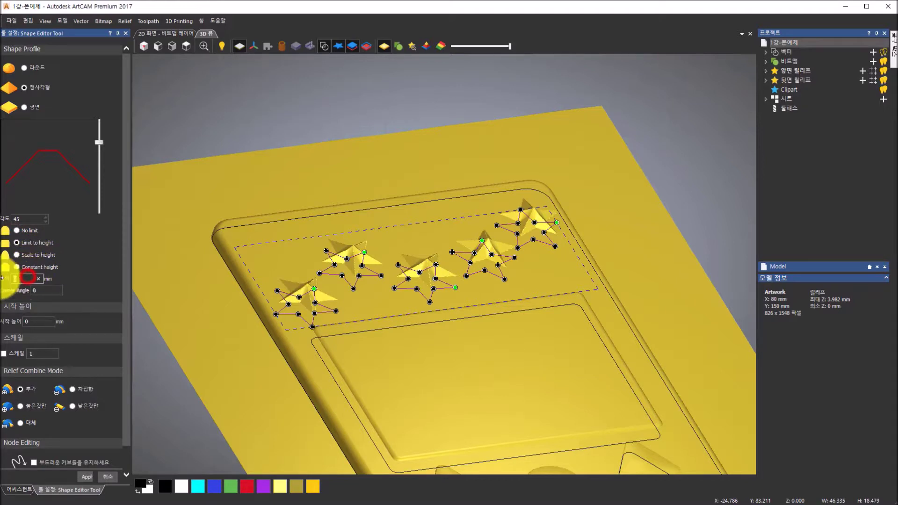
type("0.2")
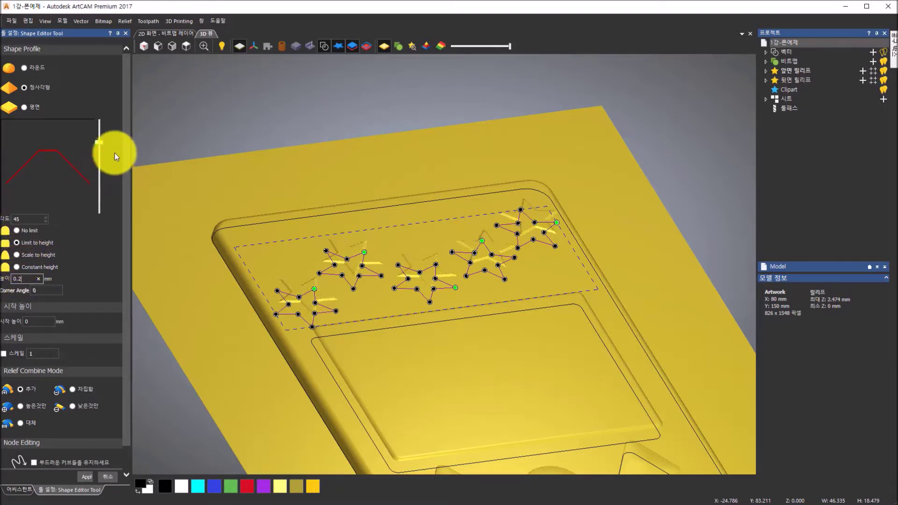
Lower the stars' profile angle to 7 degrees and set their height limit to 0.1 mm.
left_click_drag(100, 142, 100, 160)
left_click_drag(418, 297, 412, 355)
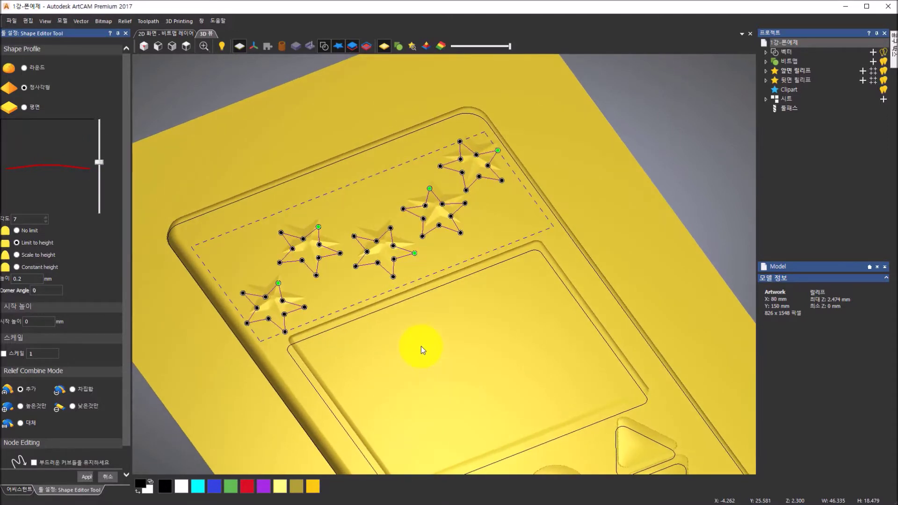
scroll(391, 249, "up", 6)
left_click(22, 278)
key("BackSpace")
type("1")
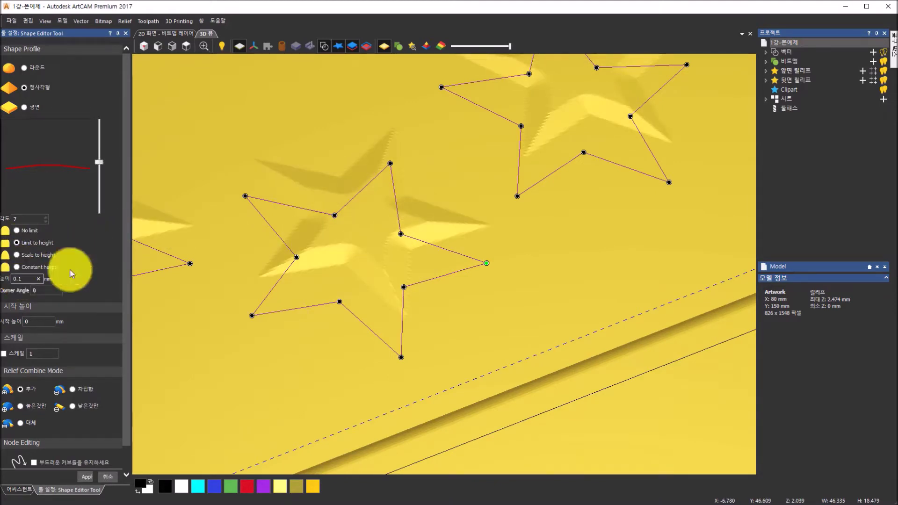
left_click_drag(324, 251, 322, 214)
scroll(322, 213, "down", 5)
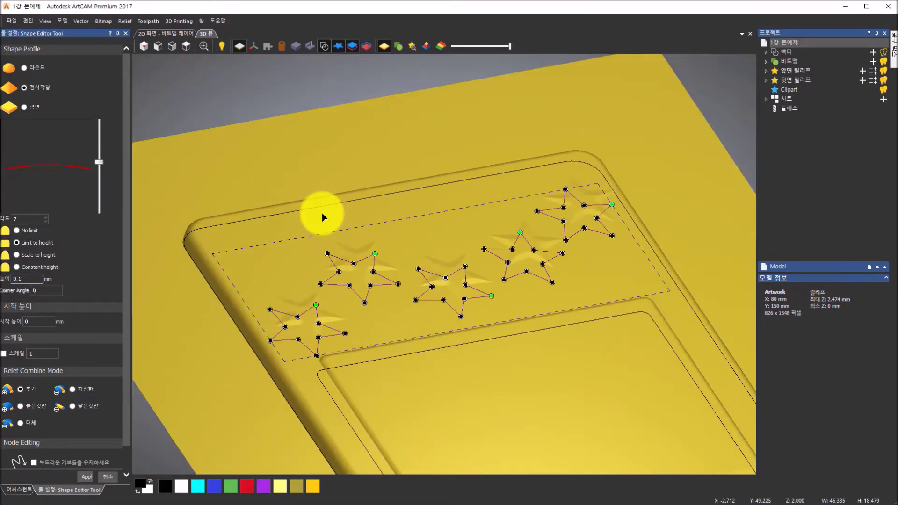
Inspect the stars' raised shape up close and apply it to the relief.
left_click_drag(327, 247, 146, 251)
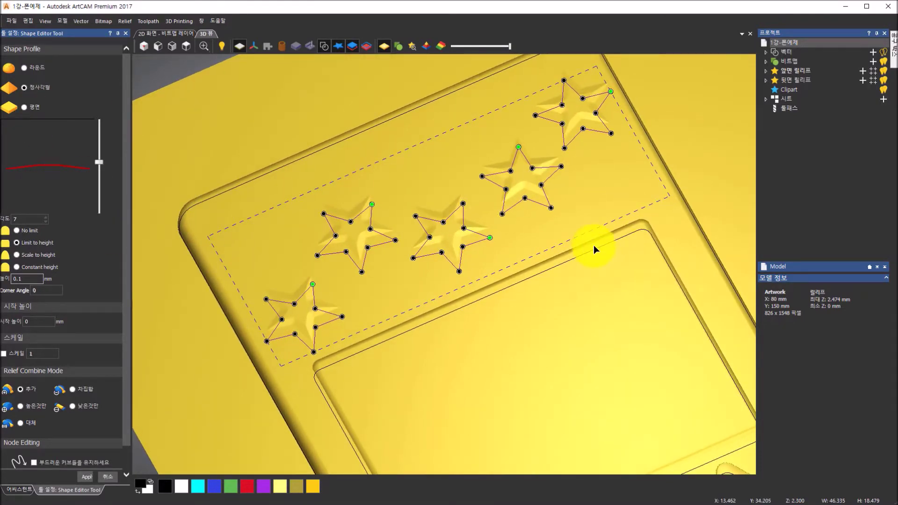
scroll(594, 245, "down", 3)
left_click_drag(469, 341, 439, 240)
scroll(405, 260, "up", 5)
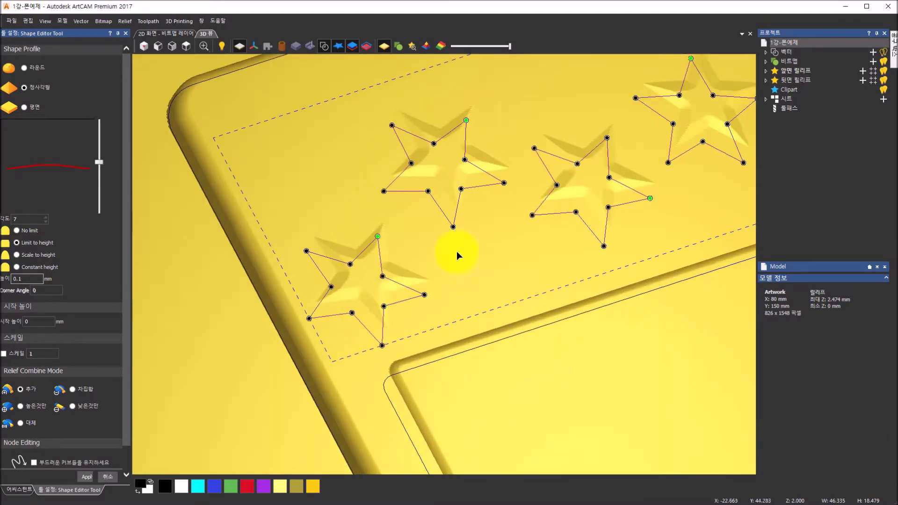
left_click(87, 476)
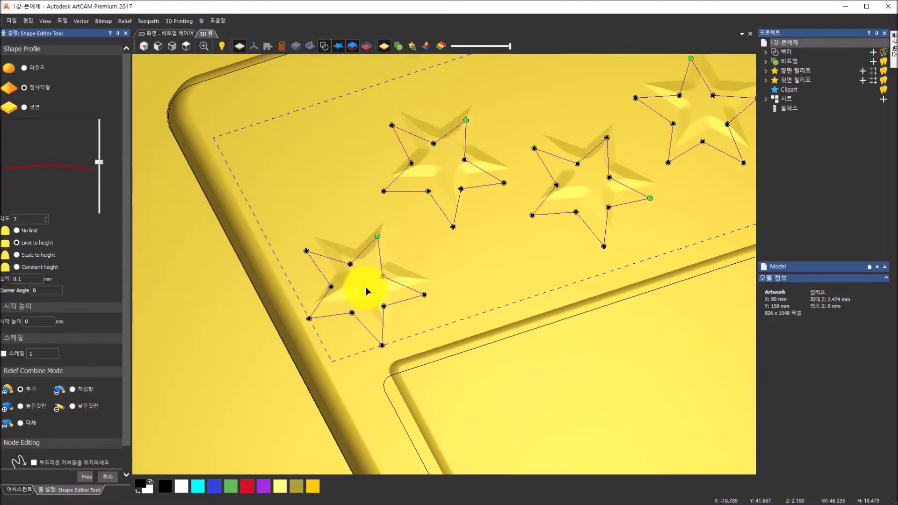
Select the grouped ARTCAM, VECTOR and TEXT lettering and give it the angular (정사각형) profile with the subtract (차집합) combine mode.
scroll(695, 124, "down", 5)
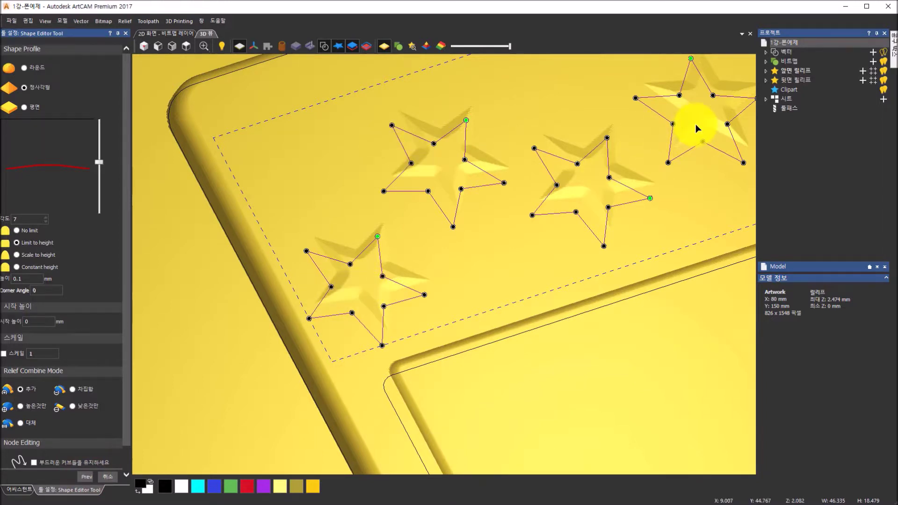
left_click(190, 47)
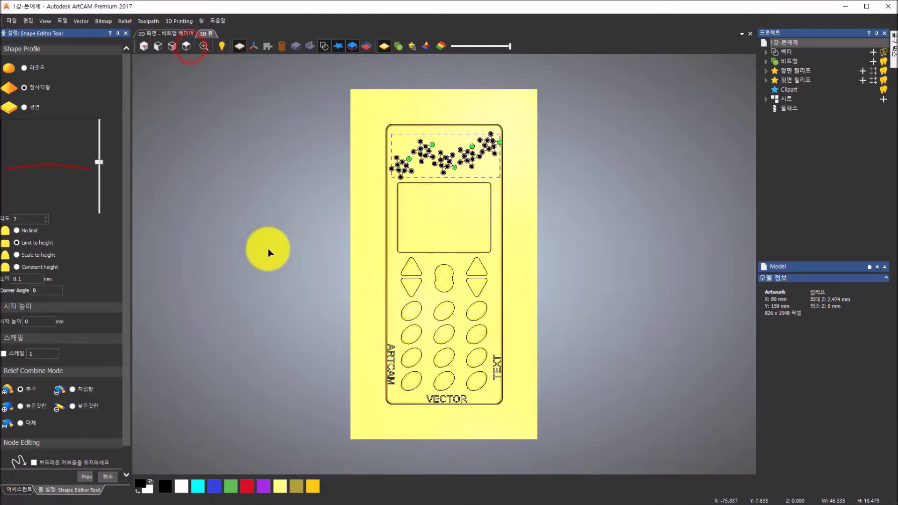
left_click(268, 248)
scroll(450, 414, "up", 3)
left_click_drag(460, 323, 503, 251)
left_click_drag(271, 156, 376, 236)
left_click(409, 265)
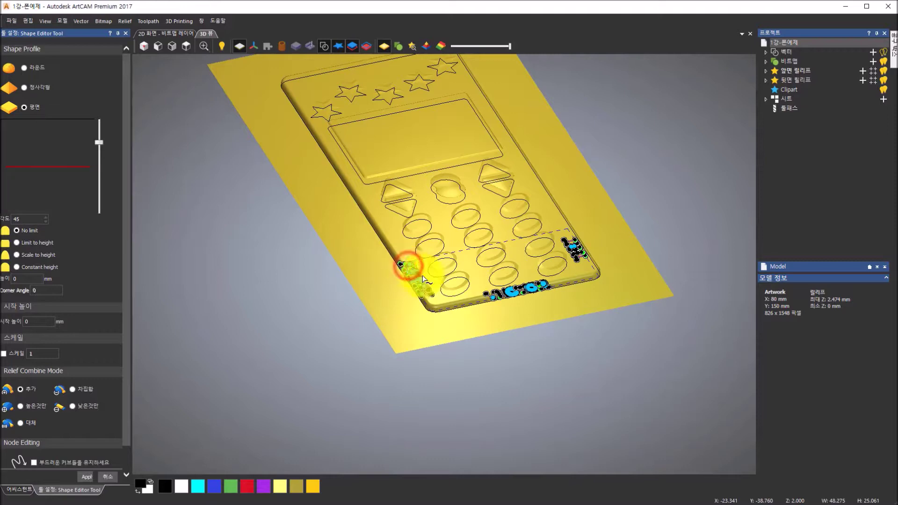
scroll(459, 297, "up", 3)
scroll(380, 271, "up", 4)
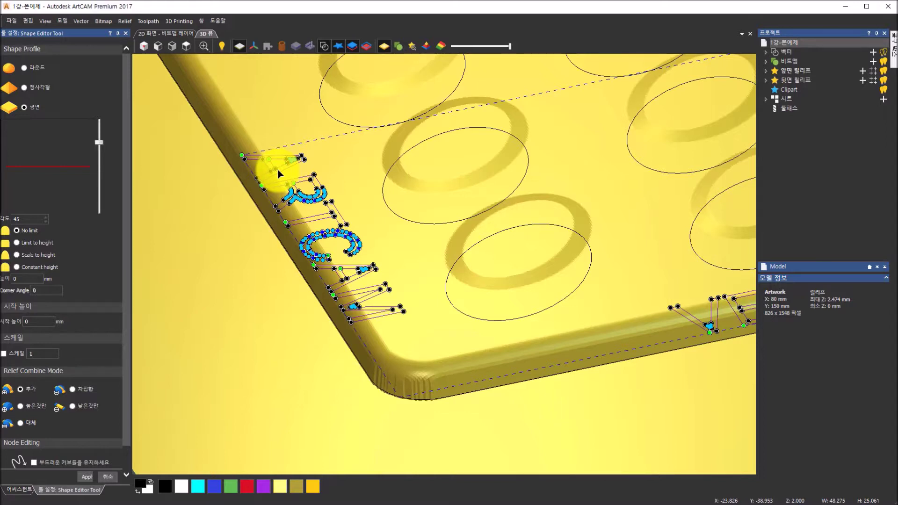
left_click(24, 88)
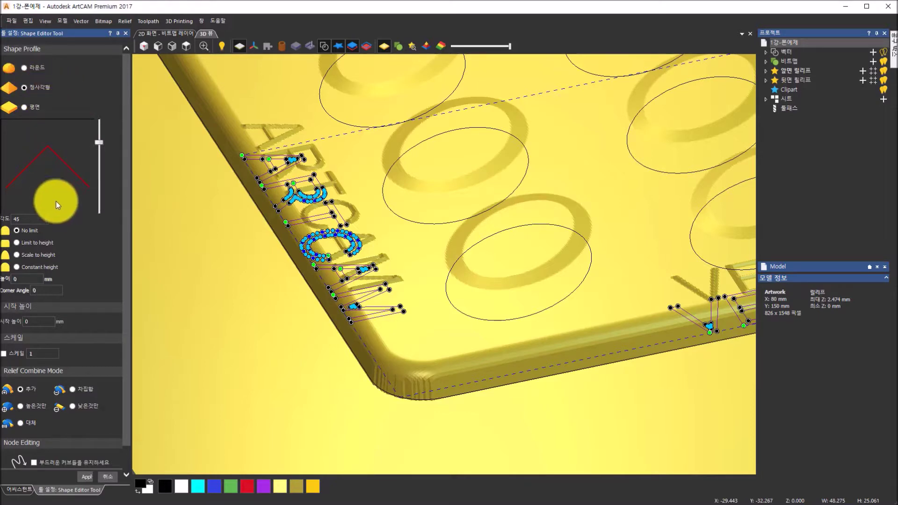
left_click(72, 390)
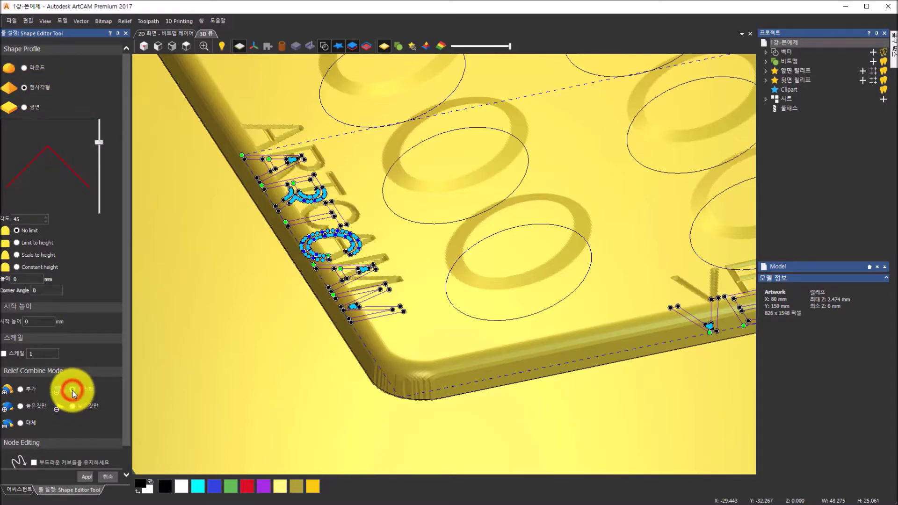
Check all three words around the phone's edge, apply the subtracted lettering shape to the relief and close the Shape Editor.
scroll(299, 249, "up", 6)
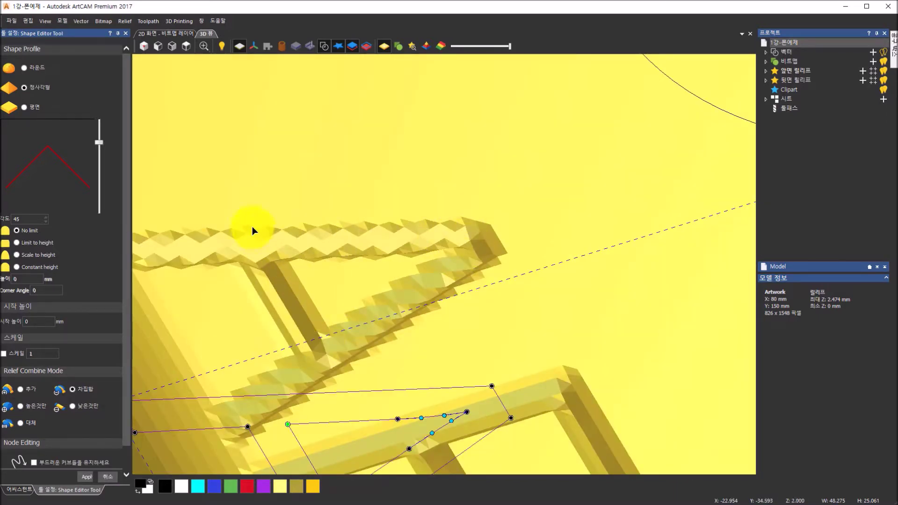
scroll(557, 379, "down", 6)
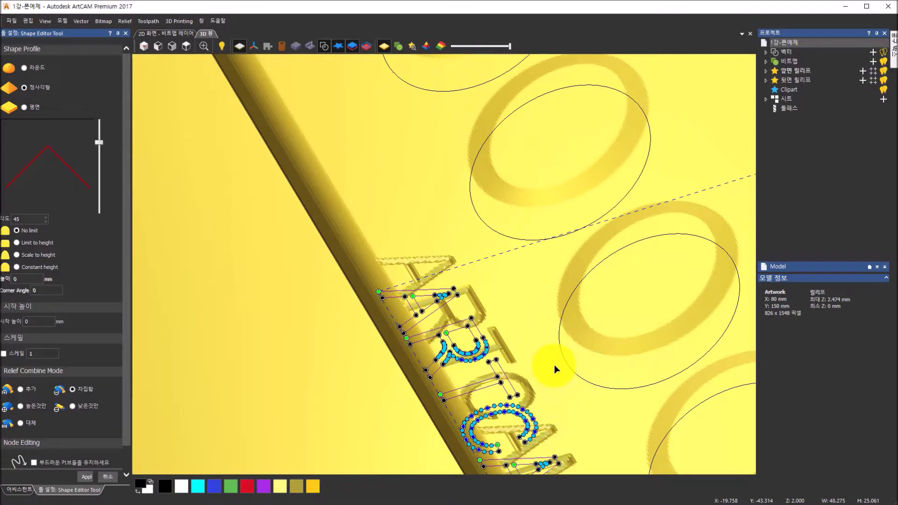
middle_click_drag(552, 329, 452, 233)
left_click_drag(451, 233, 308, 302)
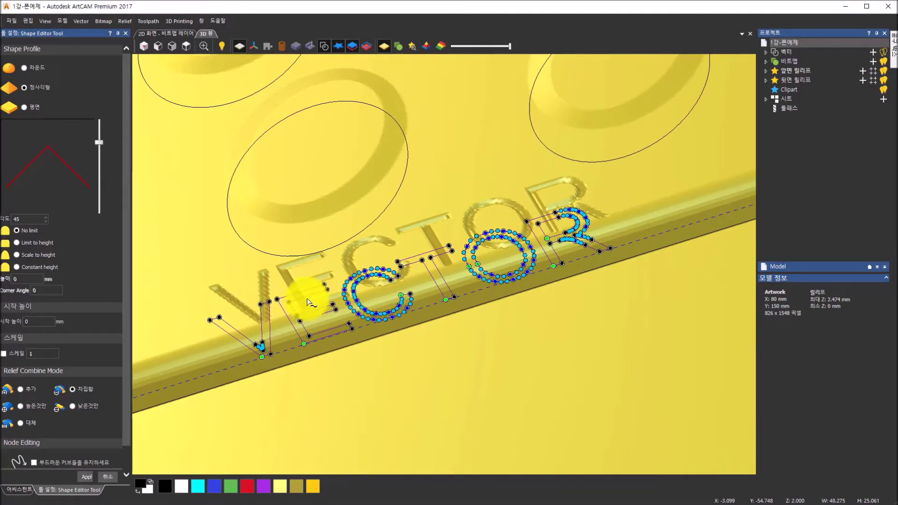
left_click_drag(536, 137, 502, 248)
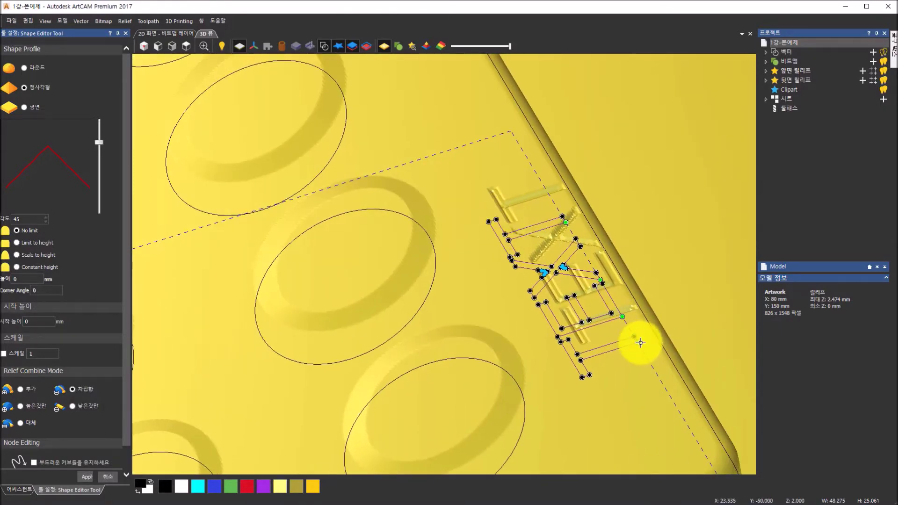
left_click(128, 452)
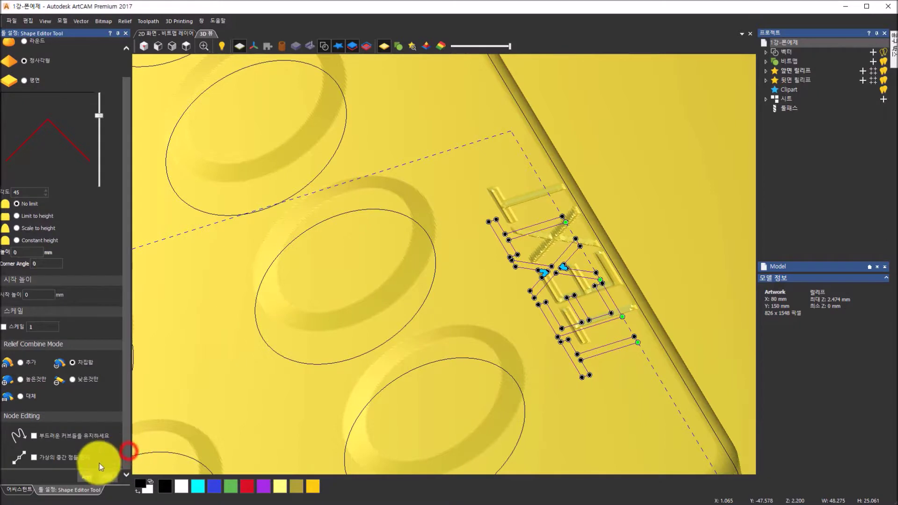
left_click(91, 477)
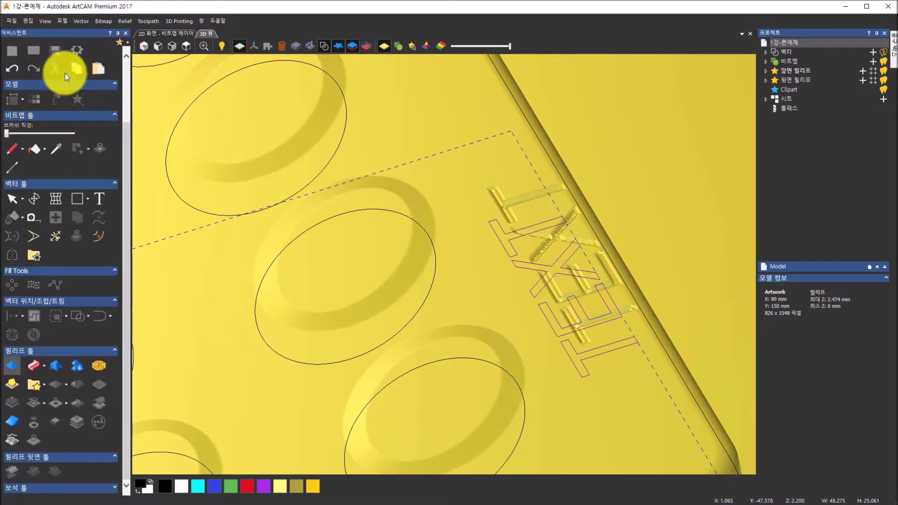
Deselect the lettering and hide both the vectors and the zero plane in the 3D view.
left_click(185, 47)
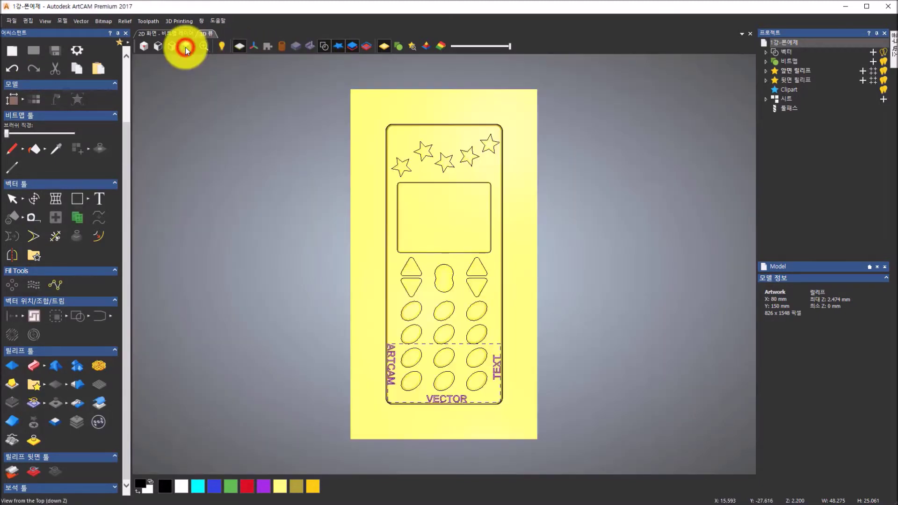
left_click(262, 141)
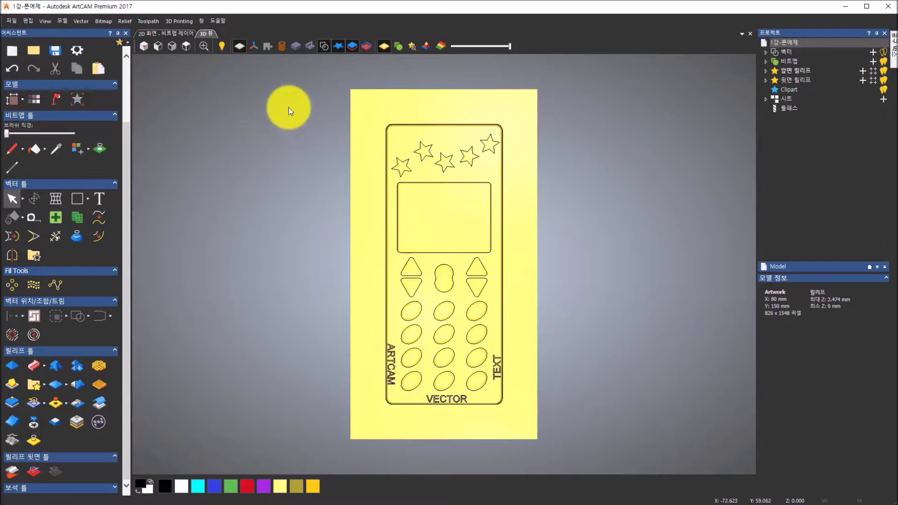
left_click(324, 48)
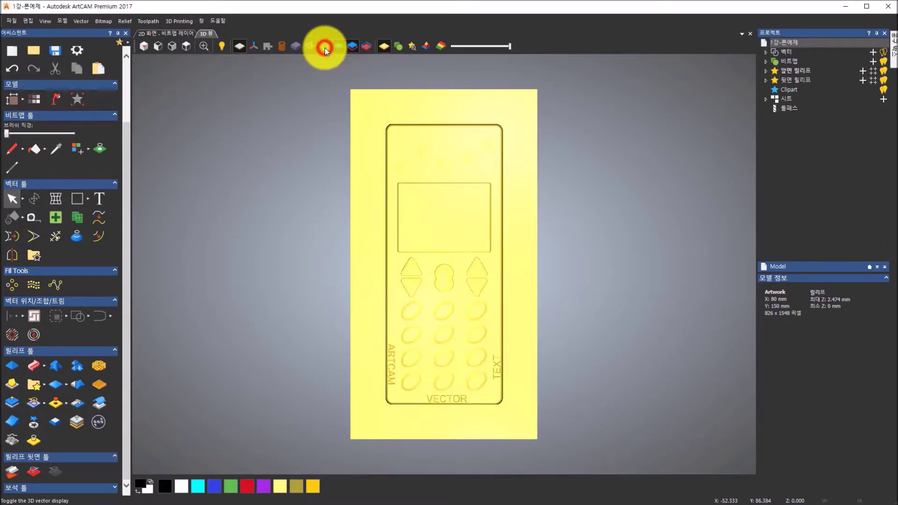
left_click_drag(459, 350, 445, 277)
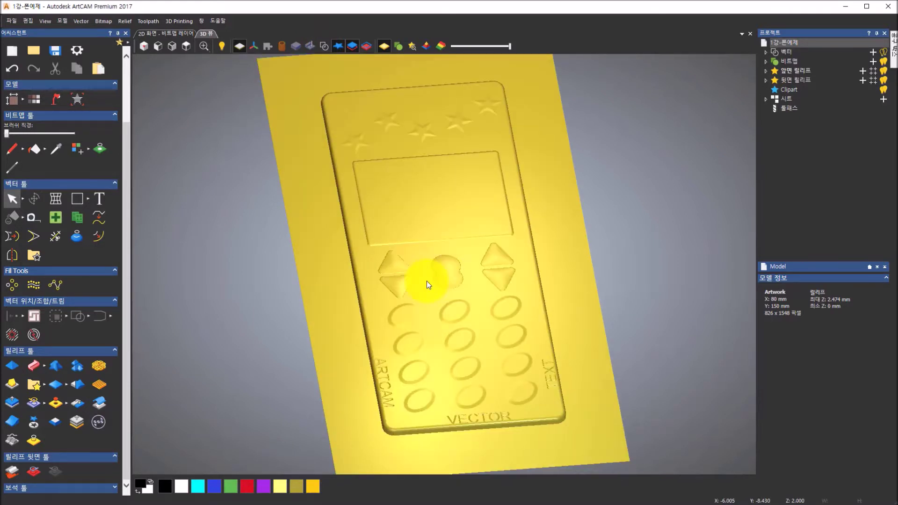
left_click(238, 47)
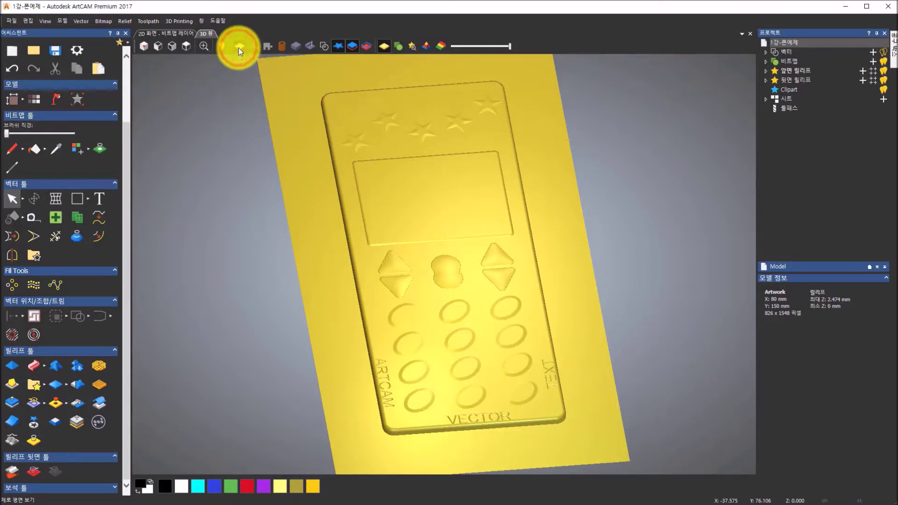
Examine the phone relief's stars, display, buttons and engraved lettering up close, from above and in the isometric view.
left_click_drag(572, 363, 658, 330)
scroll(513, 213, "up", 2)
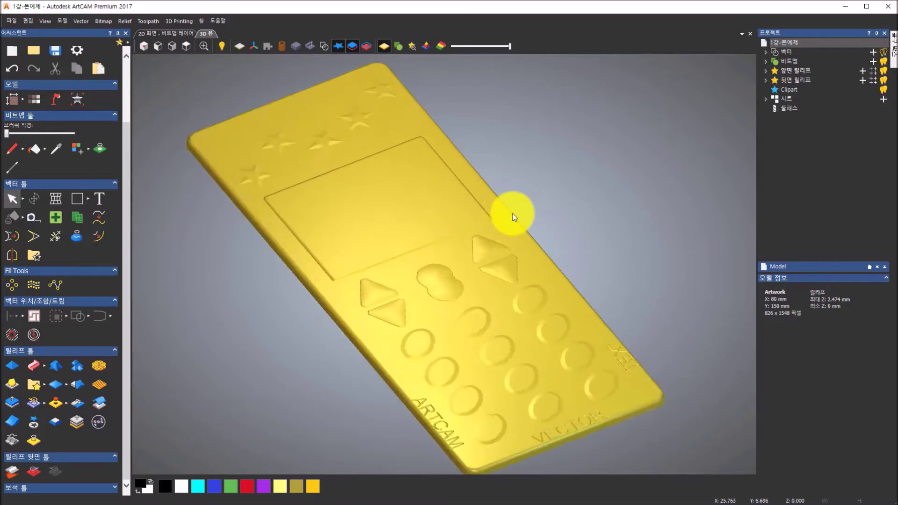
scroll(512, 213, "up", 2)
left_click_drag(512, 213, 473, 202)
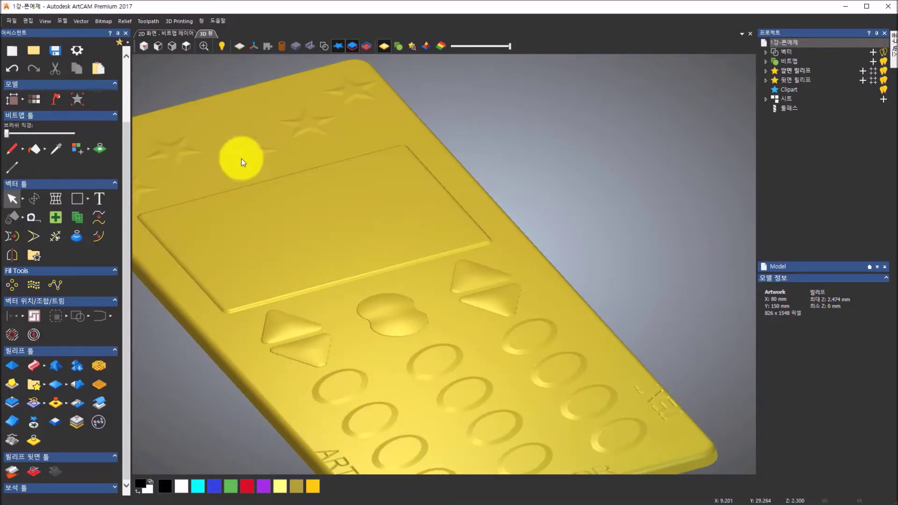
scroll(173, 156, "down", 1)
scroll(183, 205, "up", 1)
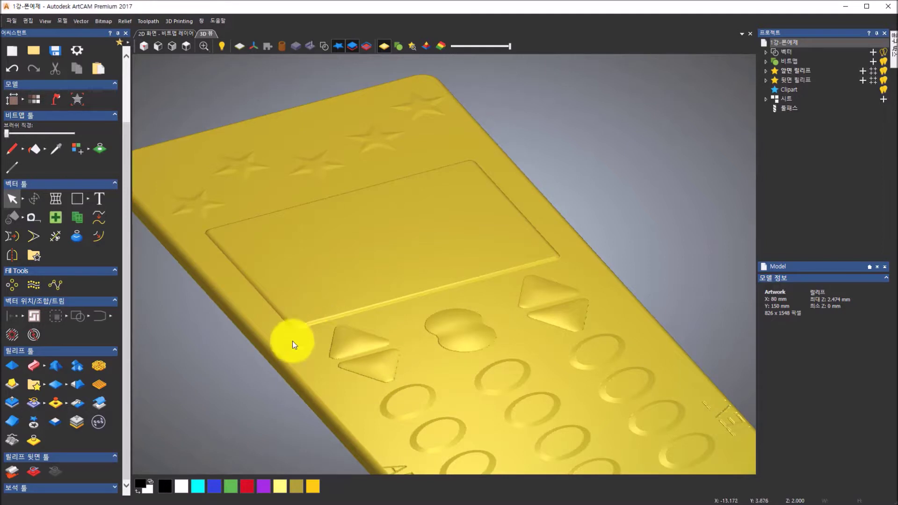
scroll(324, 341, "down", 3)
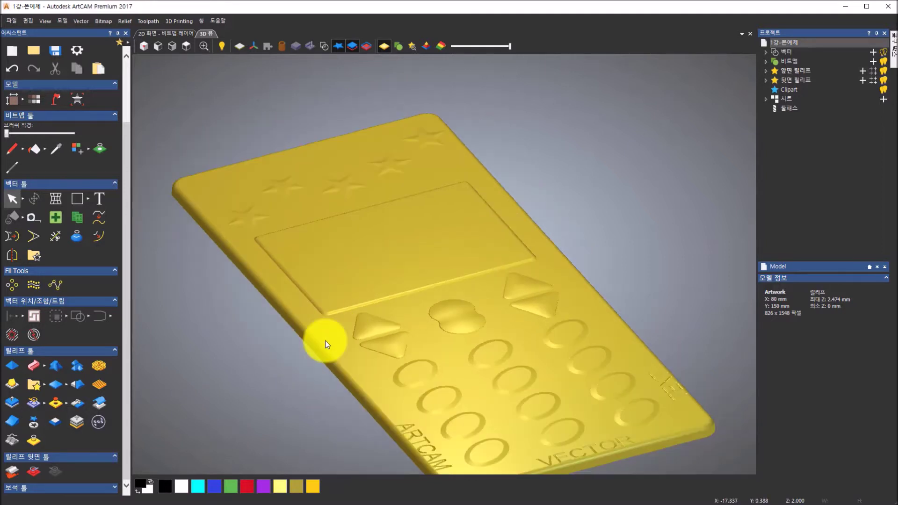
scroll(526, 393, "up", 3)
scroll(477, 334, "up", 4)
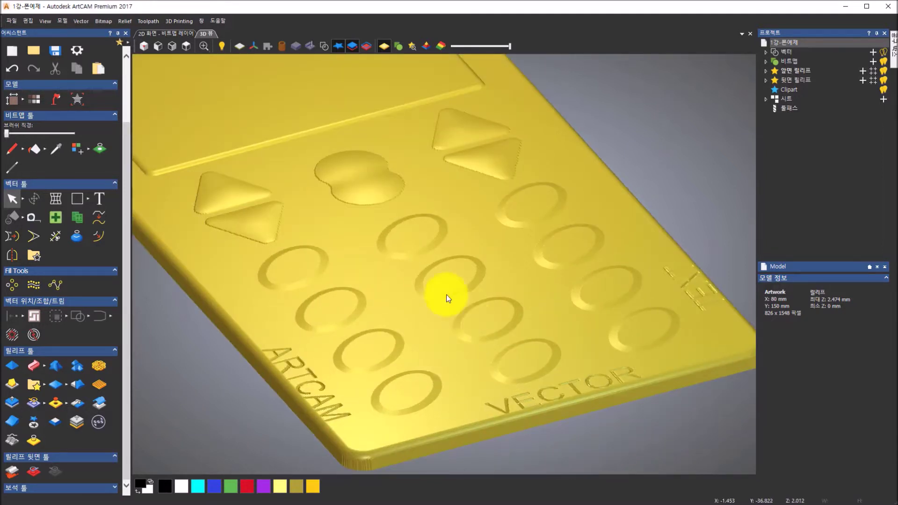
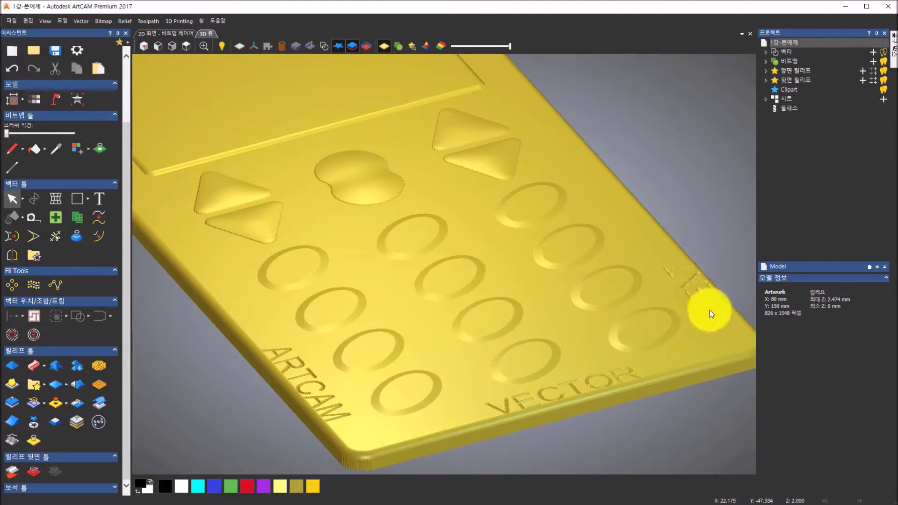
left_click(187, 47)
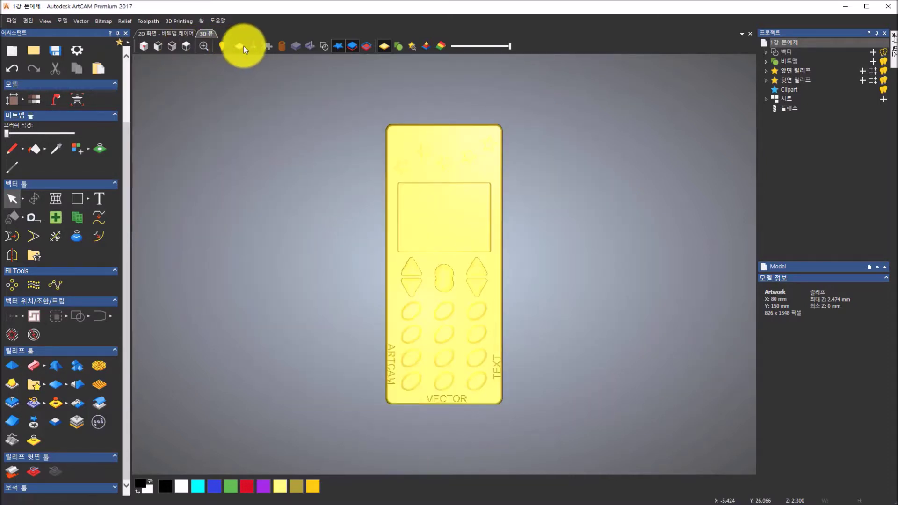
left_click(147, 47)
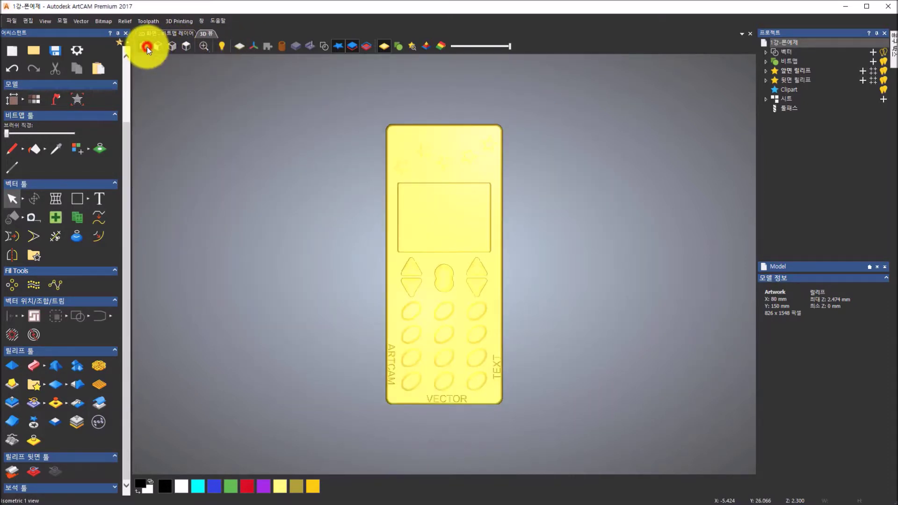
scroll(434, 212, "up", 2)
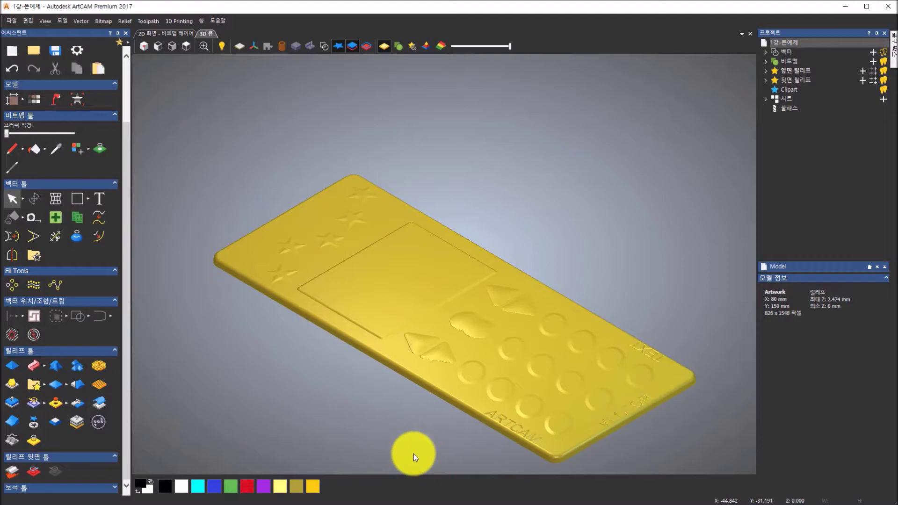
Switch to the reference image 슬라이드30.JPG in Photos to view the angel drawing, and return to ArtCAM.
left_click(393, 504)
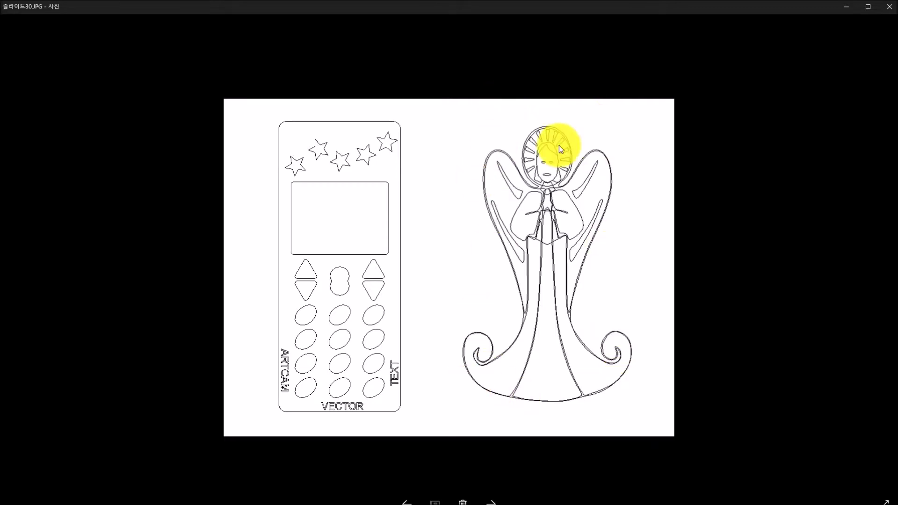
left_click(436, 504)
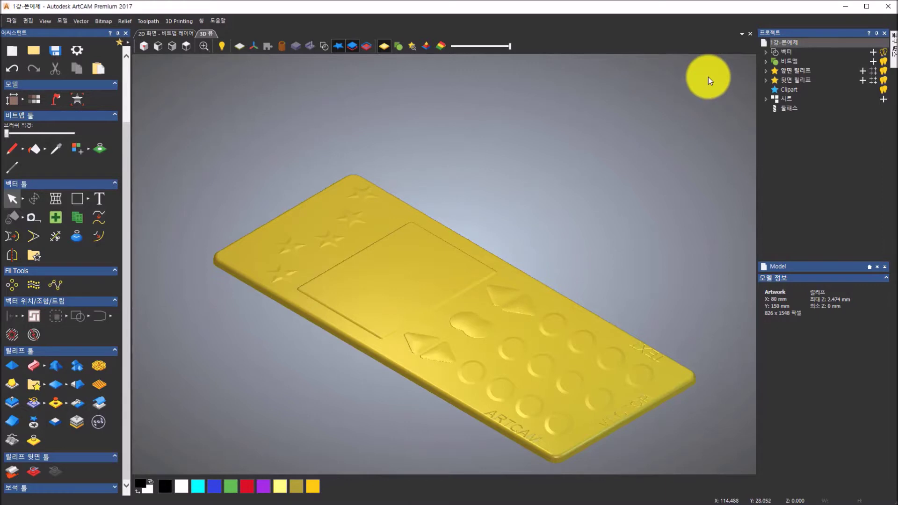
Show the phone model in the 2D view and close it without saving the changes.
left_click(187, 36)
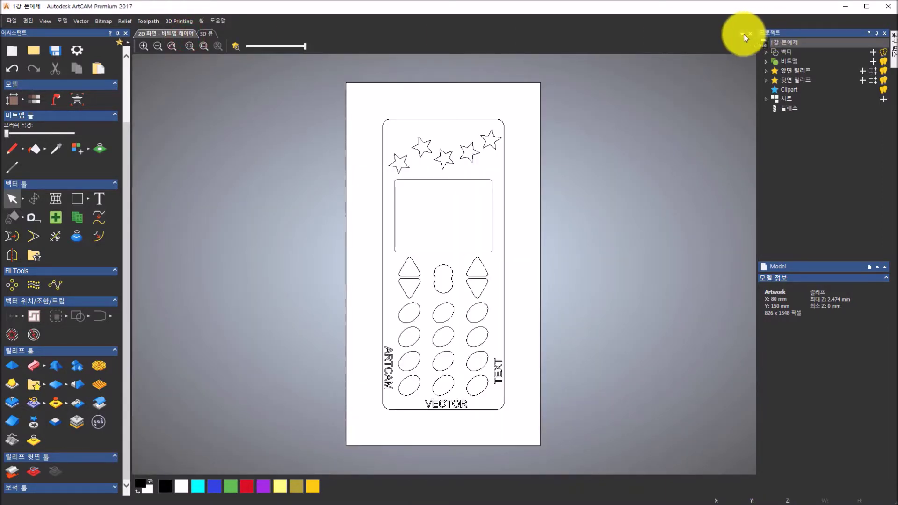
left_click(748, 33)
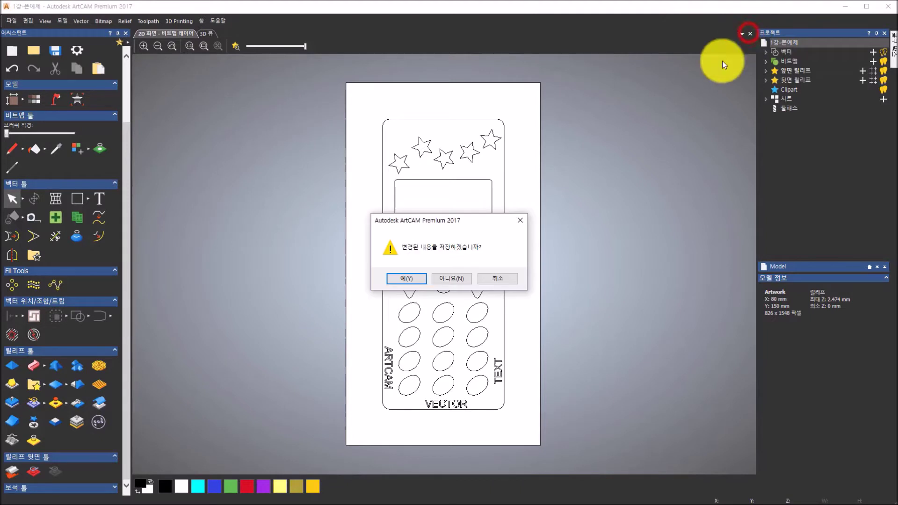
left_click(467, 281)
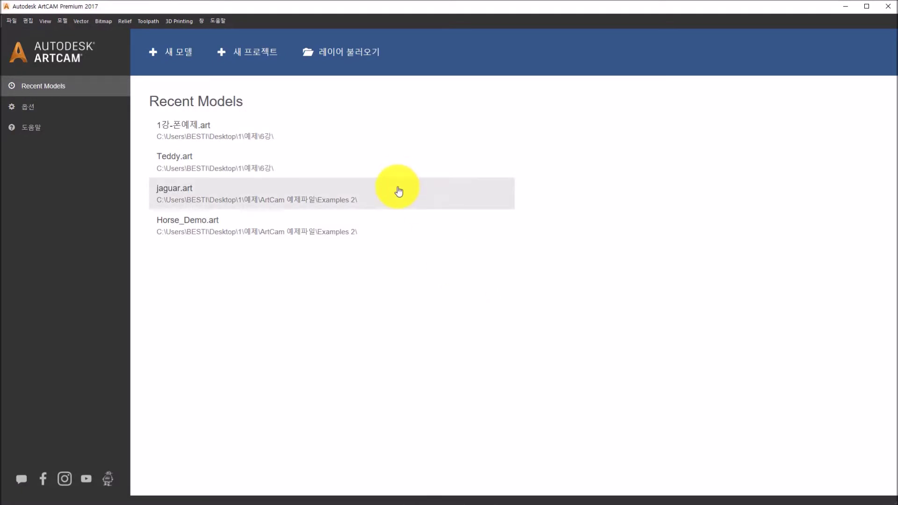
Create a new model 30 mm wide and 60 mm high with a resolution of 1040 x 2080 points.
left_click(166, 51)
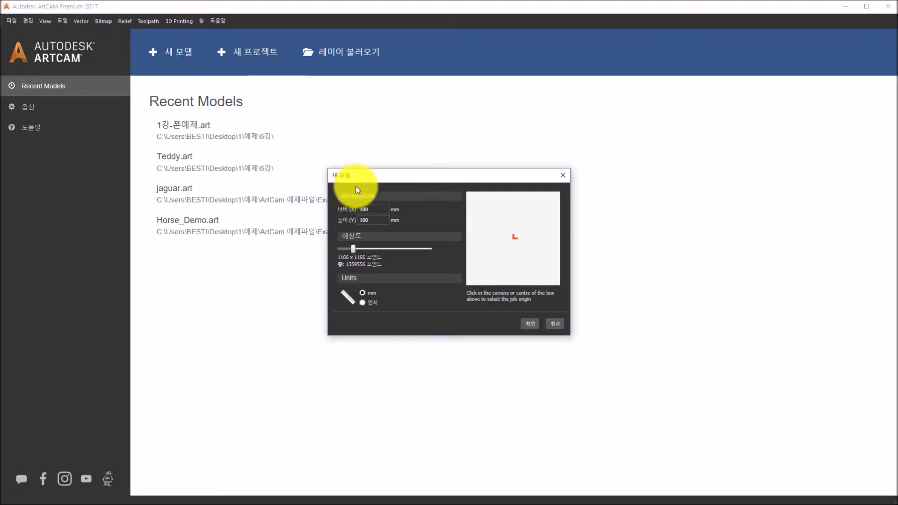
double_click(380, 210)
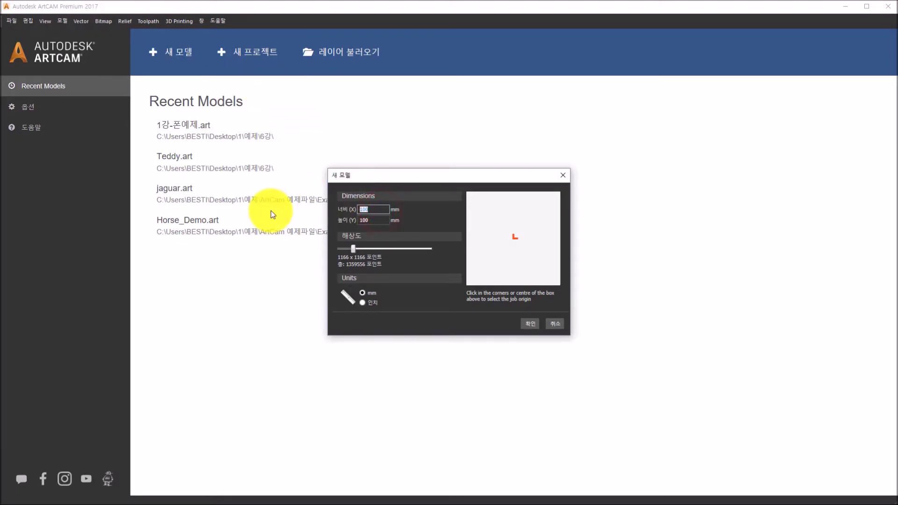
type("30")
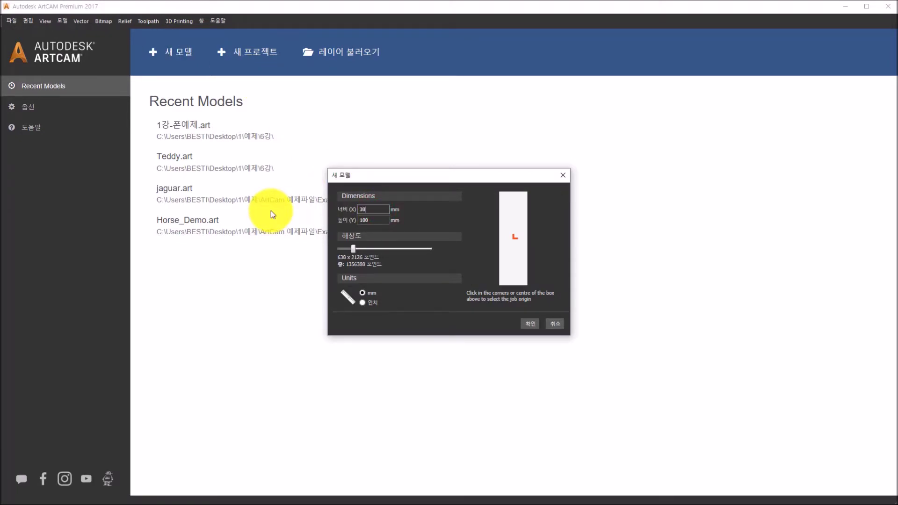
double_click(374, 221)
type("60")
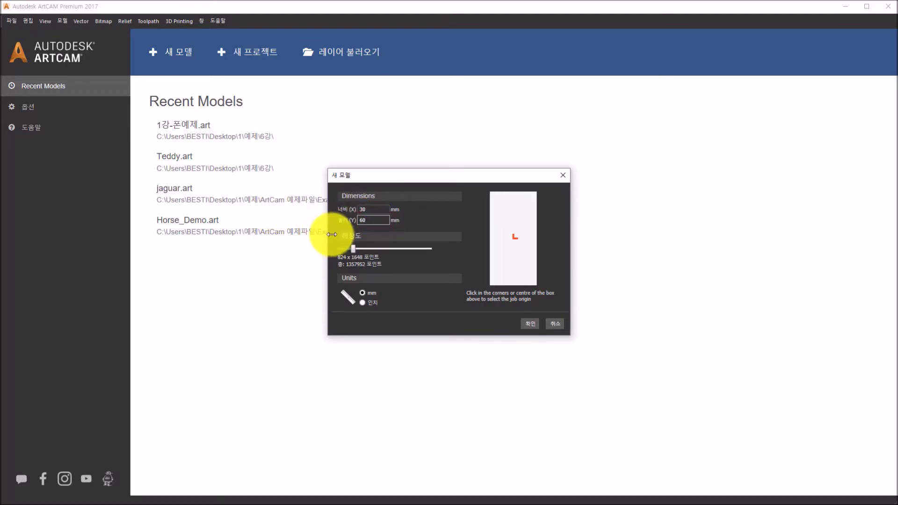
left_click_drag(354, 251, 358, 253)
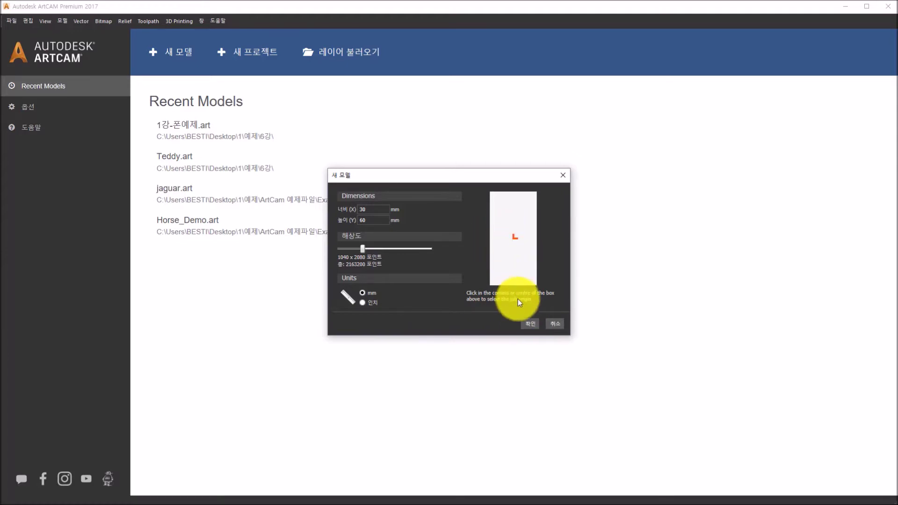
left_click(527, 322)
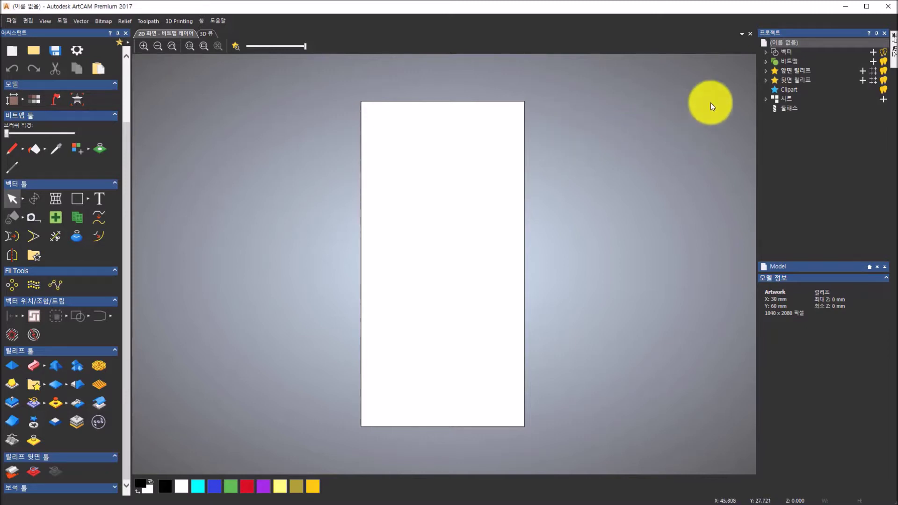
Import the vector file angel.eps from the 6강 folder into the current vector layer.
left_click(767, 51)
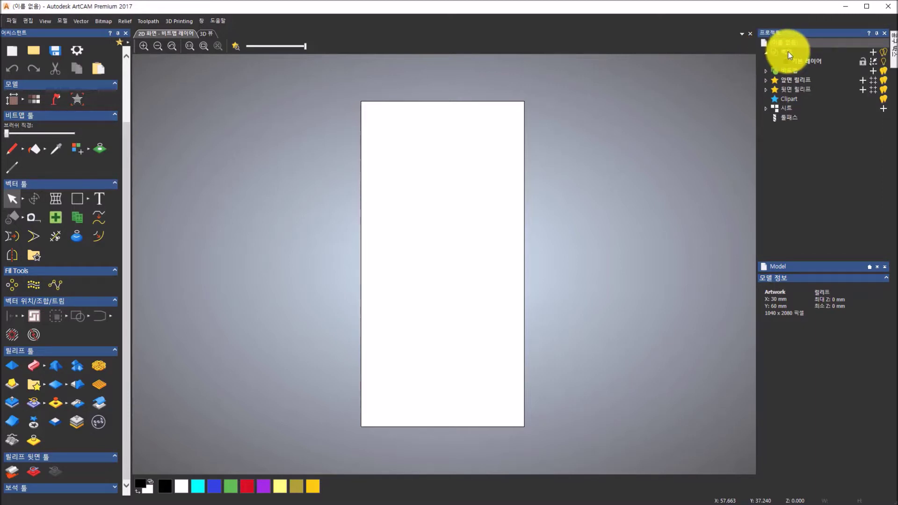
left_click(788, 52)
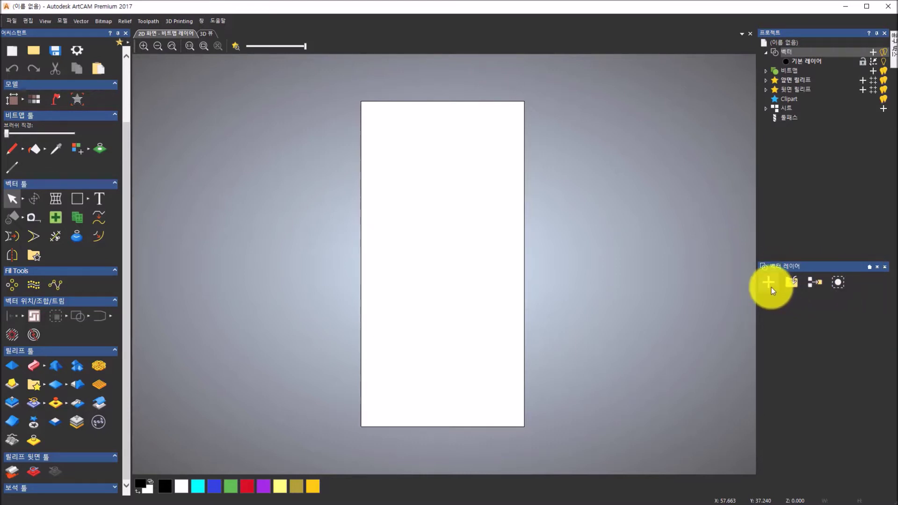
left_click(799, 289)
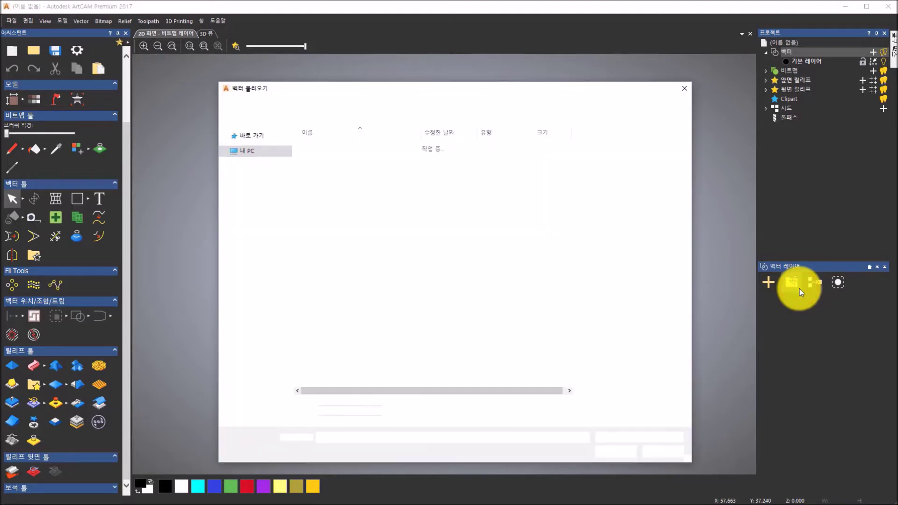
left_click(502, 151)
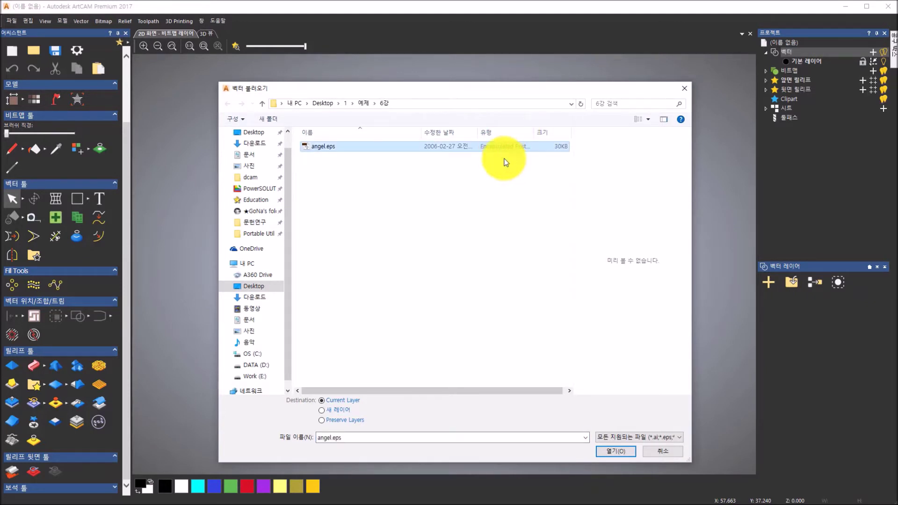
left_click(671, 436)
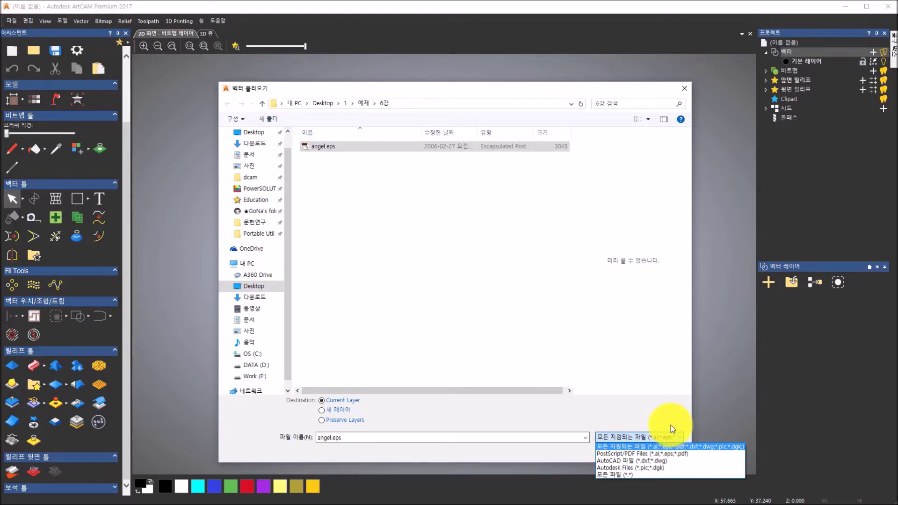
left_click(671, 426)
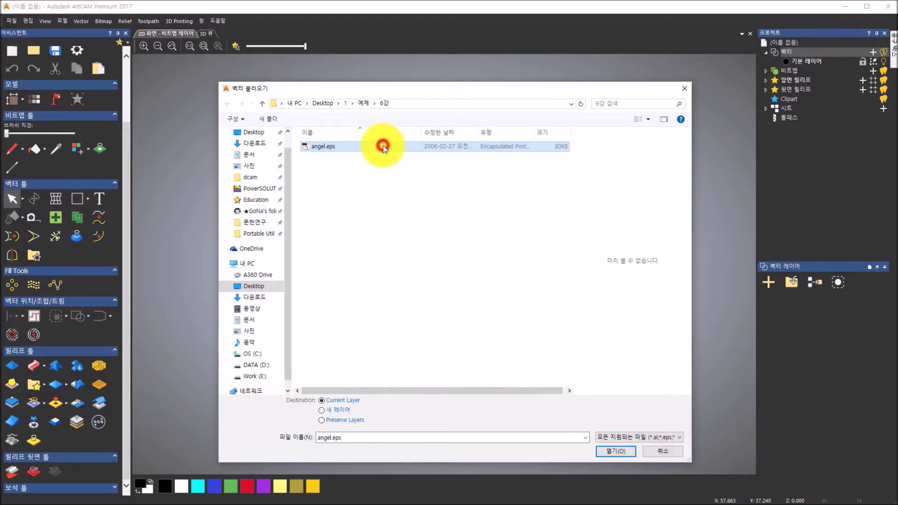
left_click(615, 451)
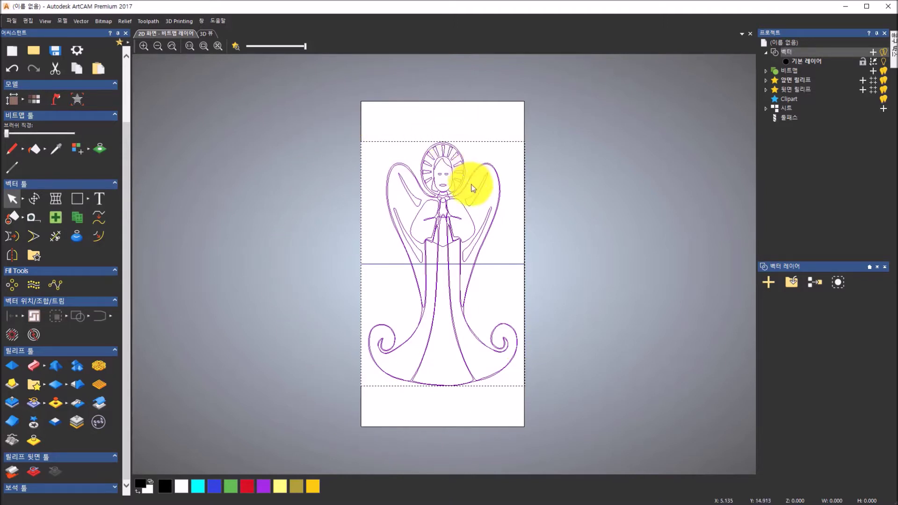
Select the imported angel drawing and ungroup its vectors.
left_click(535, 276)
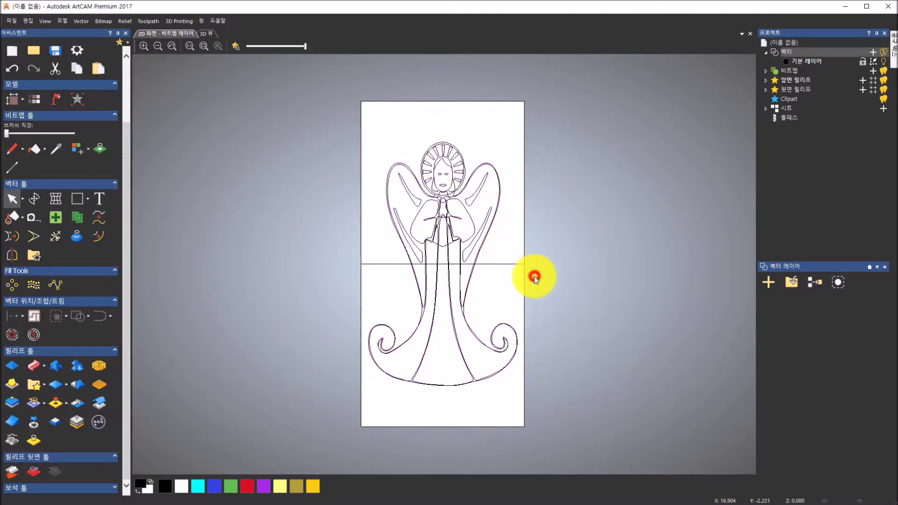
left_click(471, 258)
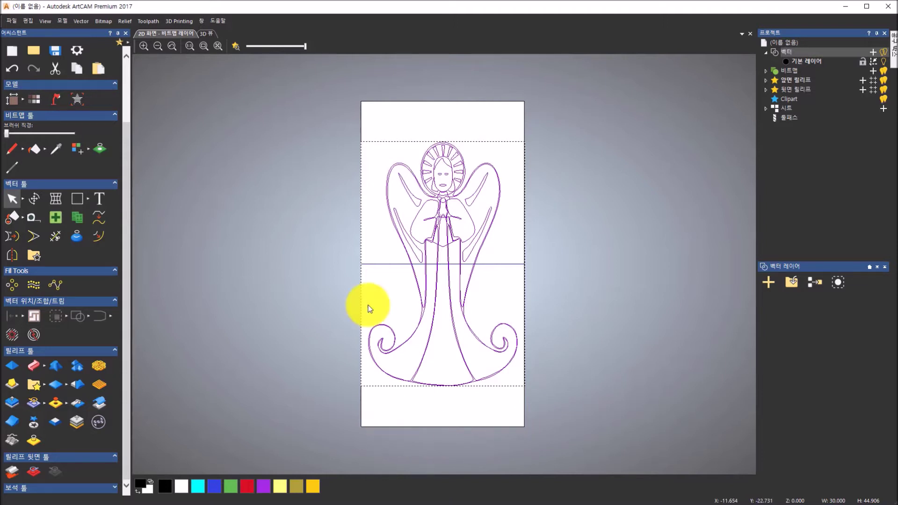
left_click(559, 321)
left_click(473, 278)
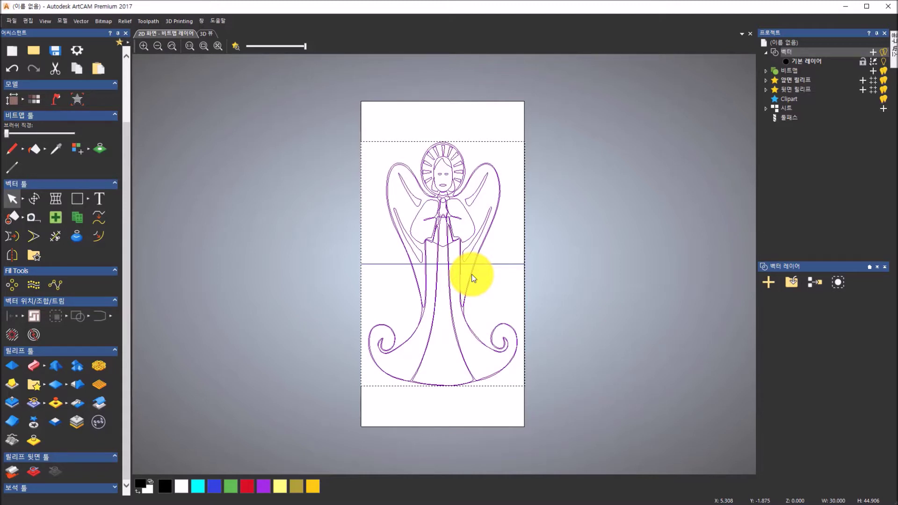
right_click(471, 274)
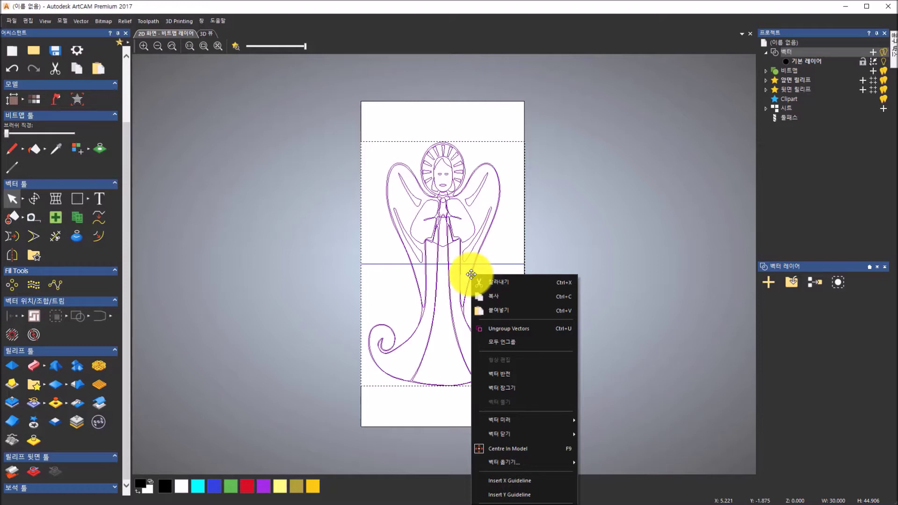
left_click(548, 333)
left_click(548, 333)
Select the ungrouped dress panels and outer outline individually to check them, and delete the horizontal line crossing the angel's middle.
left_click(469, 282)
left_click(450, 281)
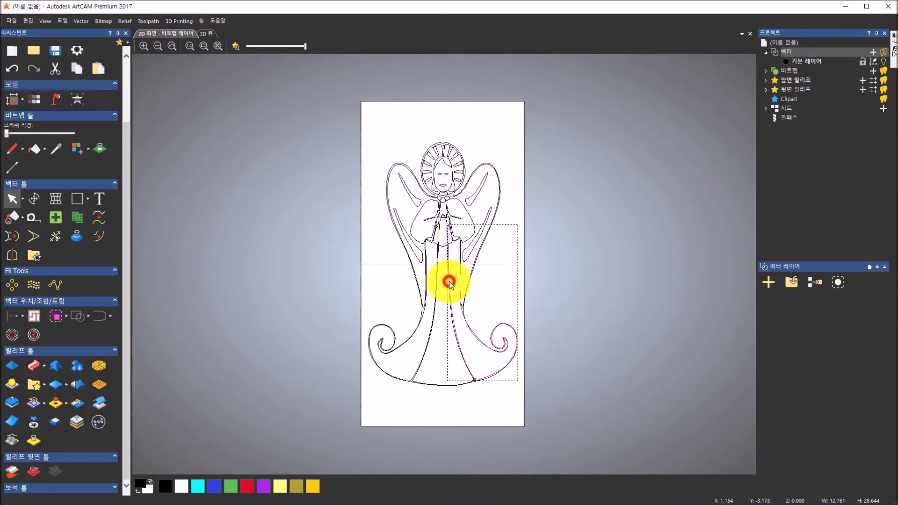
left_click(435, 289)
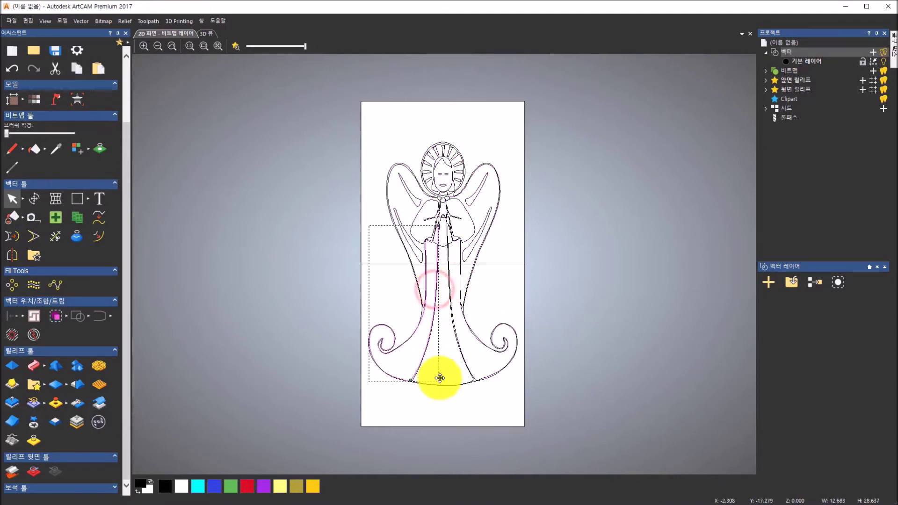
left_click(468, 379)
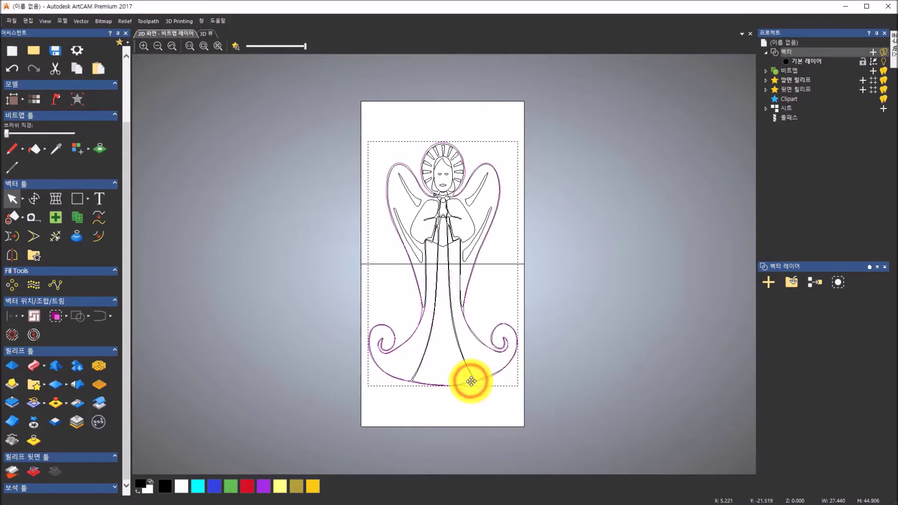
left_click(471, 378)
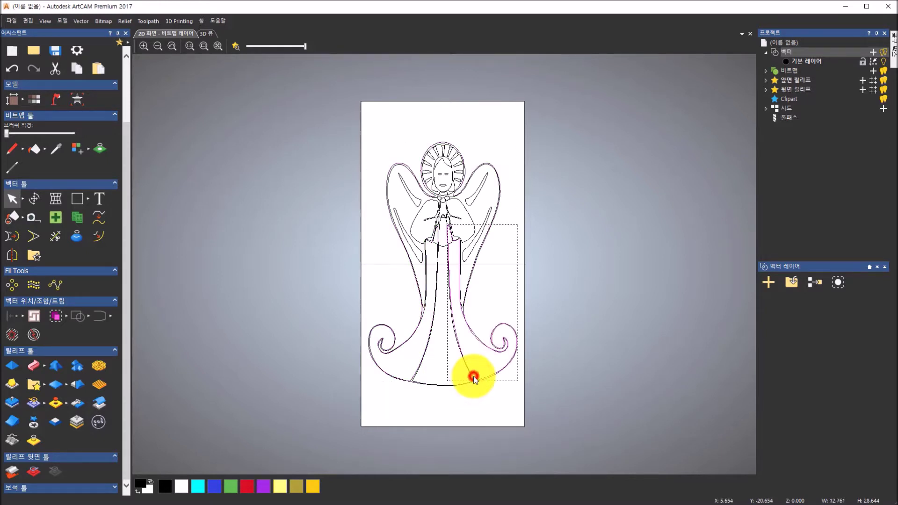
left_click(551, 317)
left_click(513, 263)
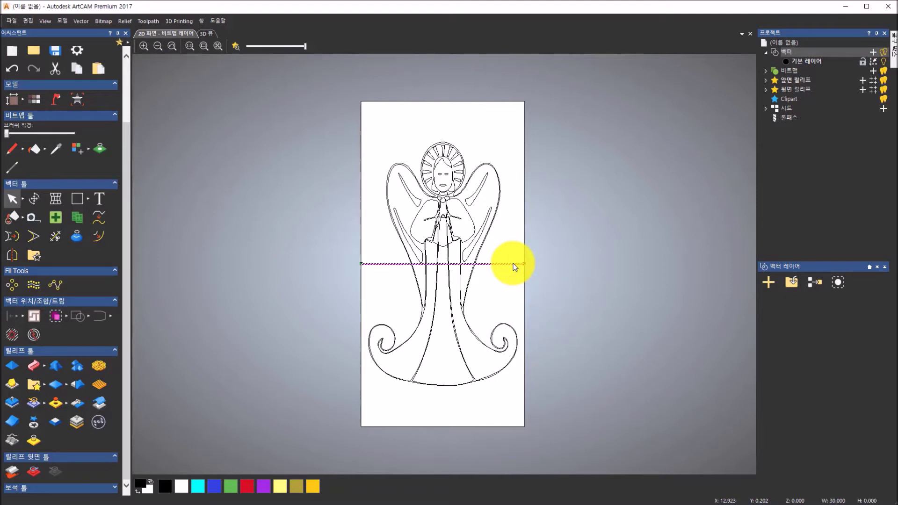
key("Delete")
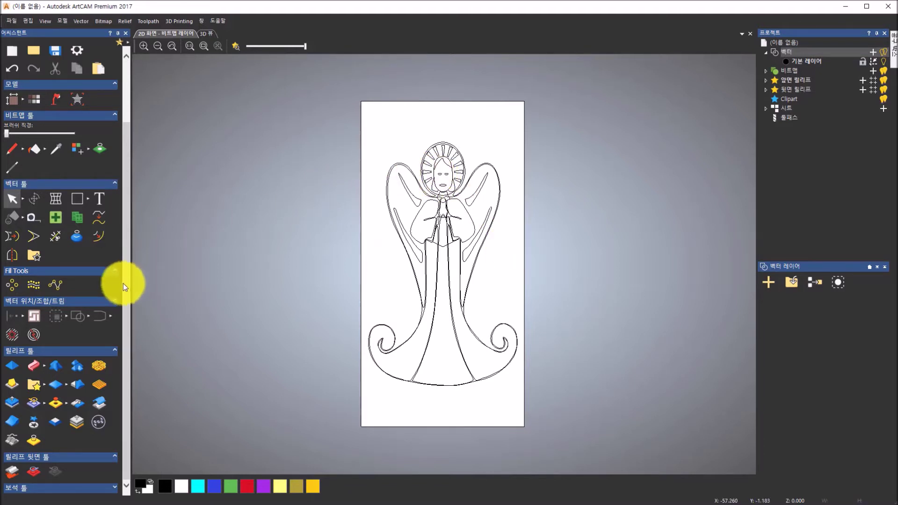
With the Shape Editor, give the angel's outer outline a round profile at a 90° angle, limited to a height of 0.2 mm.
left_click_drag(124, 290, 125, 321)
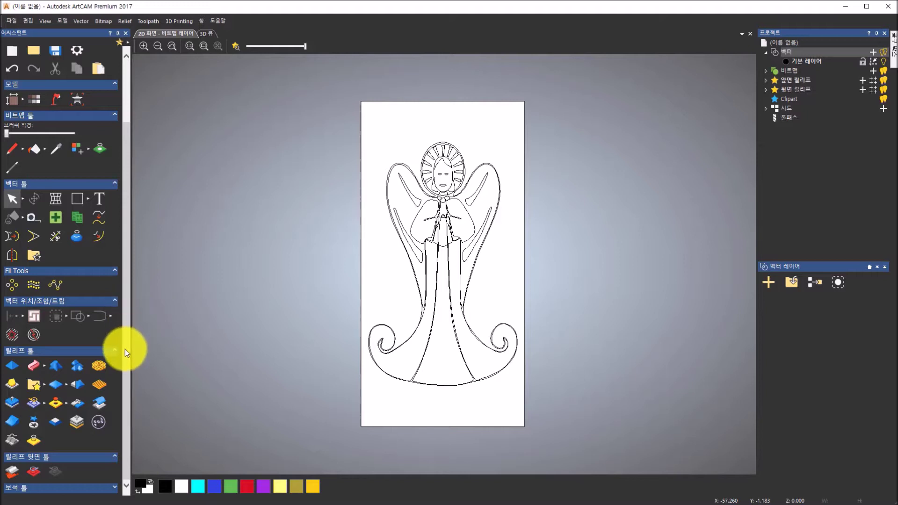
left_click(16, 366)
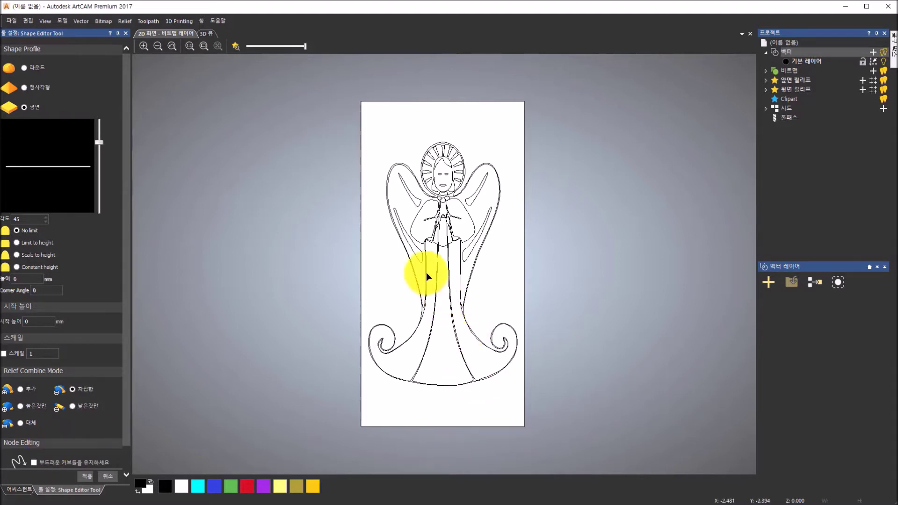
scroll(461, 355, "up", 1)
left_click(461, 285)
scroll(460, 285, "down", 4)
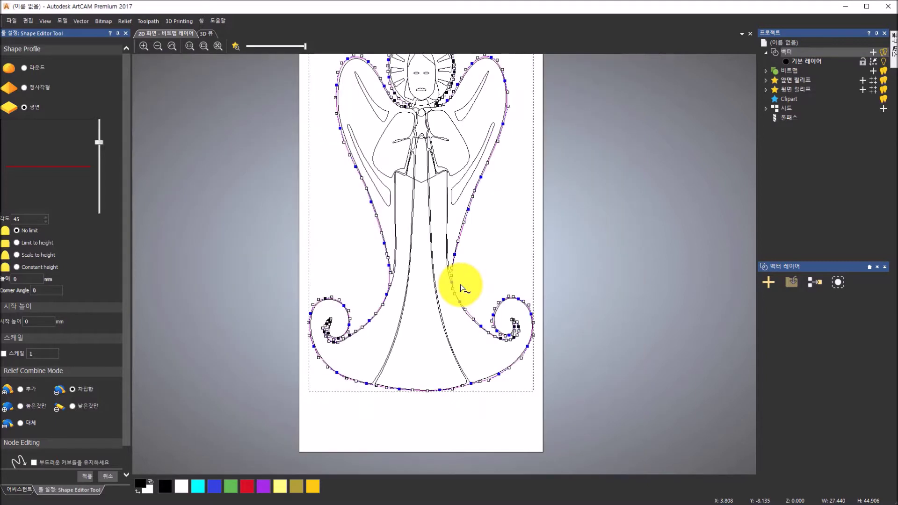
scroll(436, 155, "up", 2)
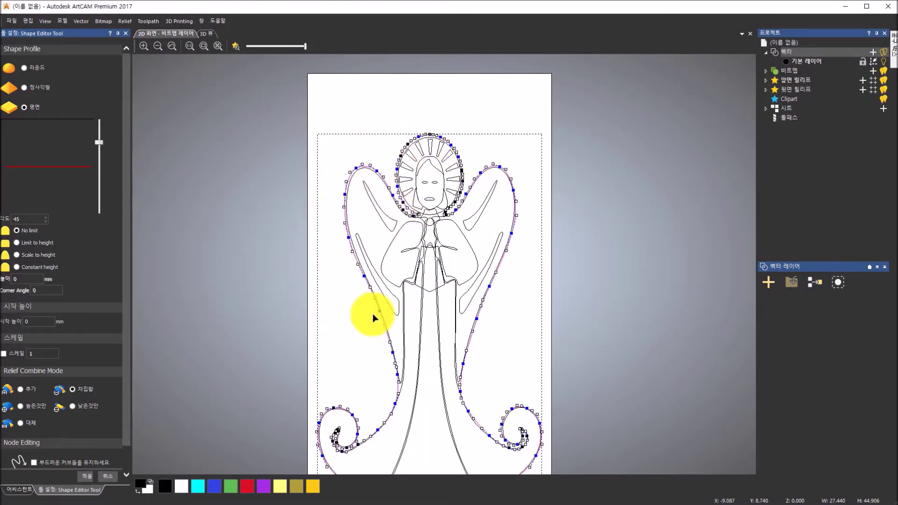
left_click(24, 68)
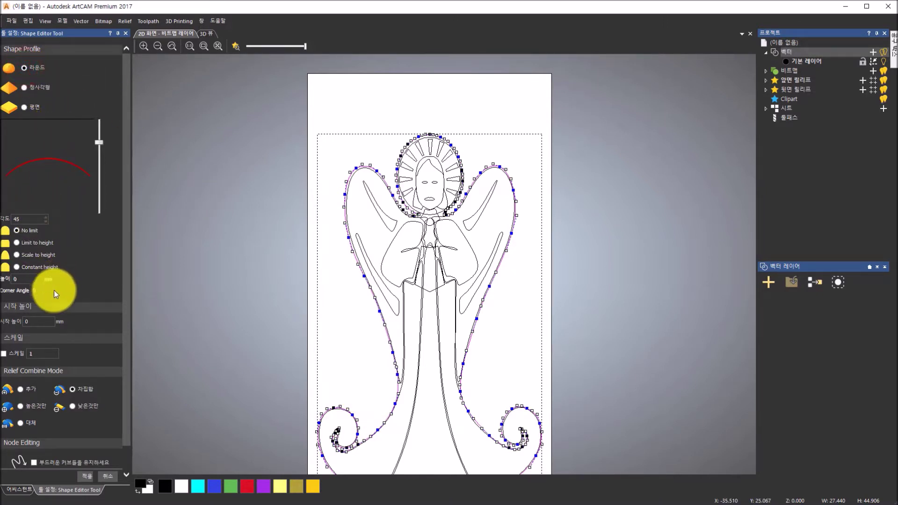
left_click(39, 322)
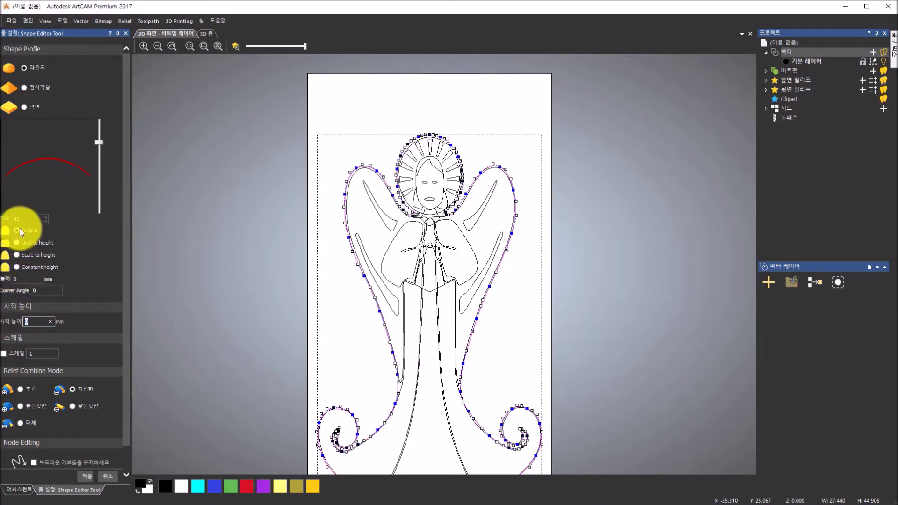
left_click(16, 242)
left_click(24, 281)
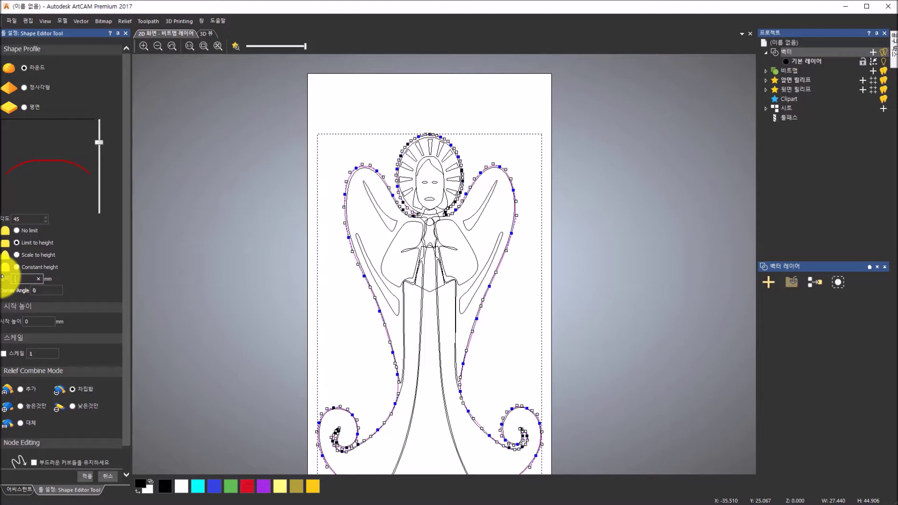
type(".2")
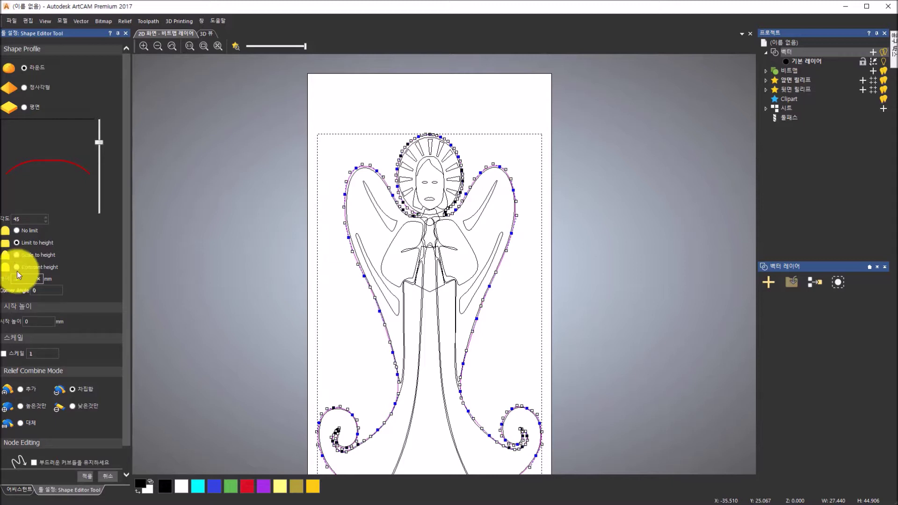
left_click_drag(103, 142, 110, 96)
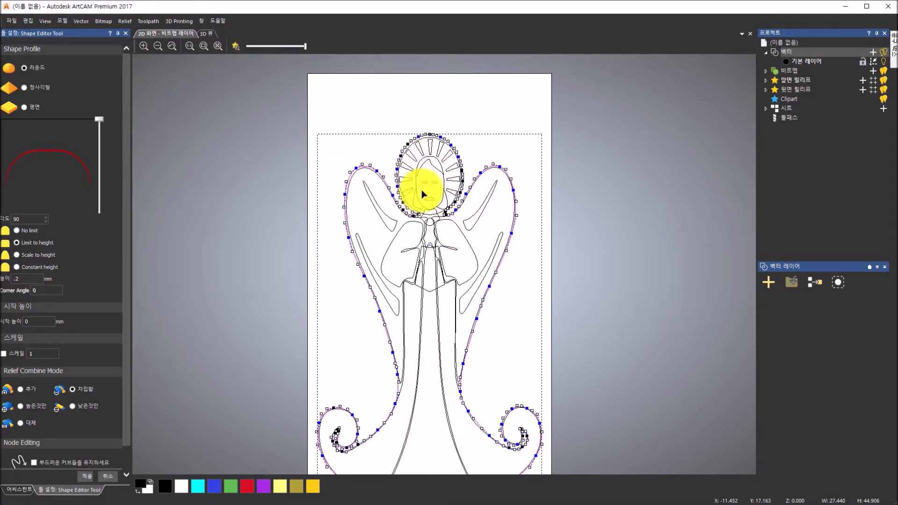
Examine the rounded edges of the angel's base relief up close and at an angle in the 3D view.
left_click(208, 34)
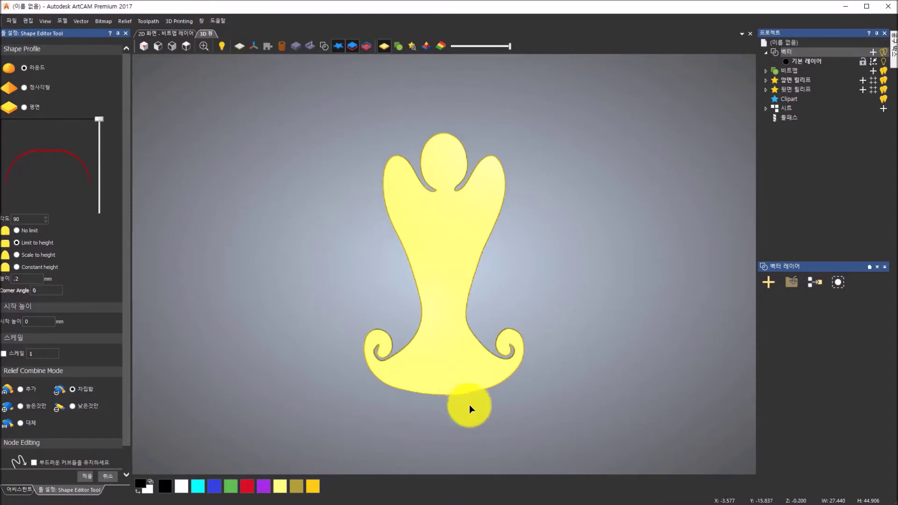
left_click_drag(510, 388, 461, 259)
scroll(458, 259, "up", 3)
left_click_drag(401, 250, 395, 194)
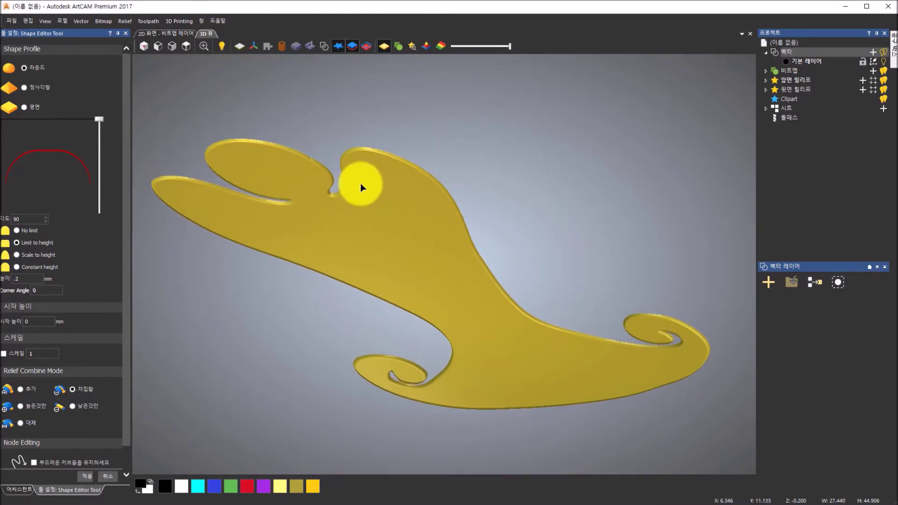
scroll(227, 138, "up", 3)
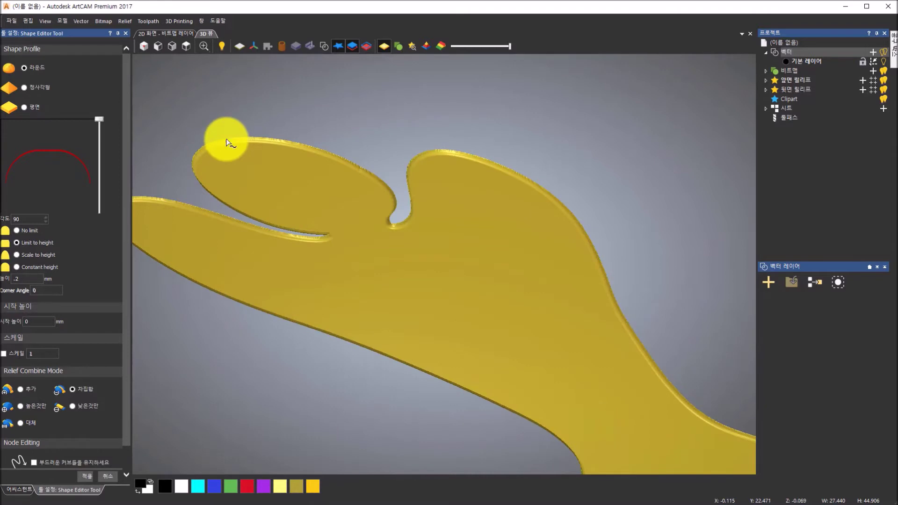
Show the base plane around the angel relief and set the outer outline's relief combine mode to Add (추가).
left_click(241, 47)
left_click_drag(387, 238, 363, 187)
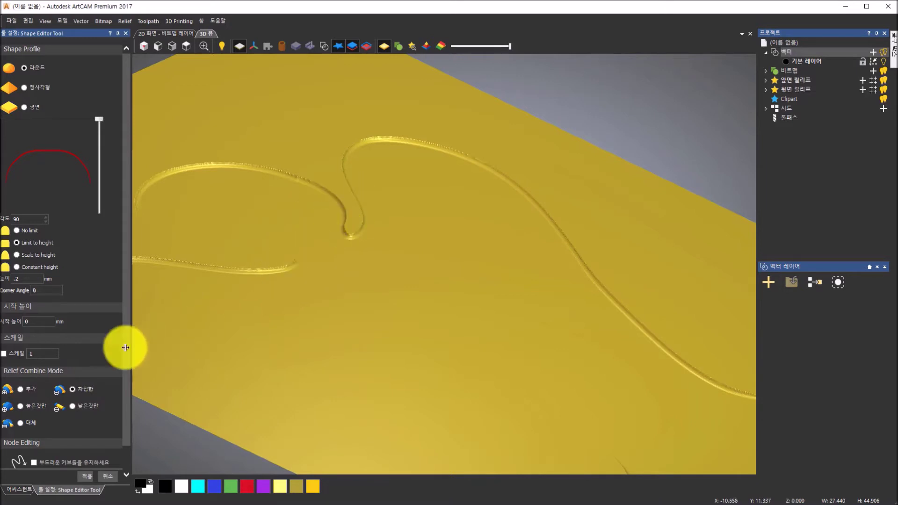
left_click(21, 389)
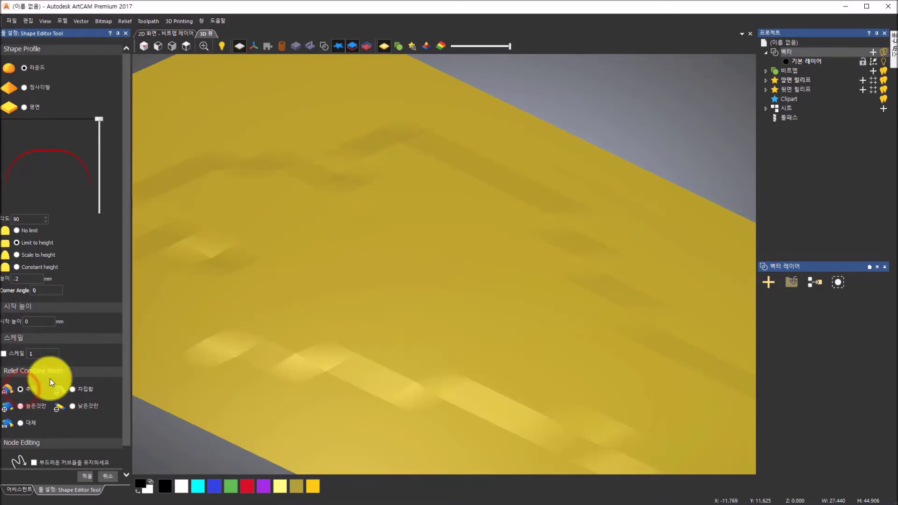
scroll(393, 392, "up", 3)
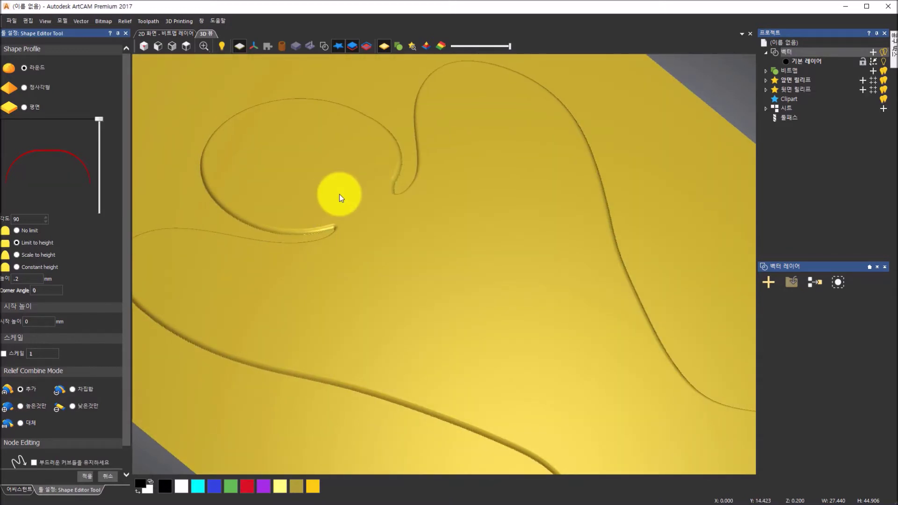
scroll(339, 194, "down", 1)
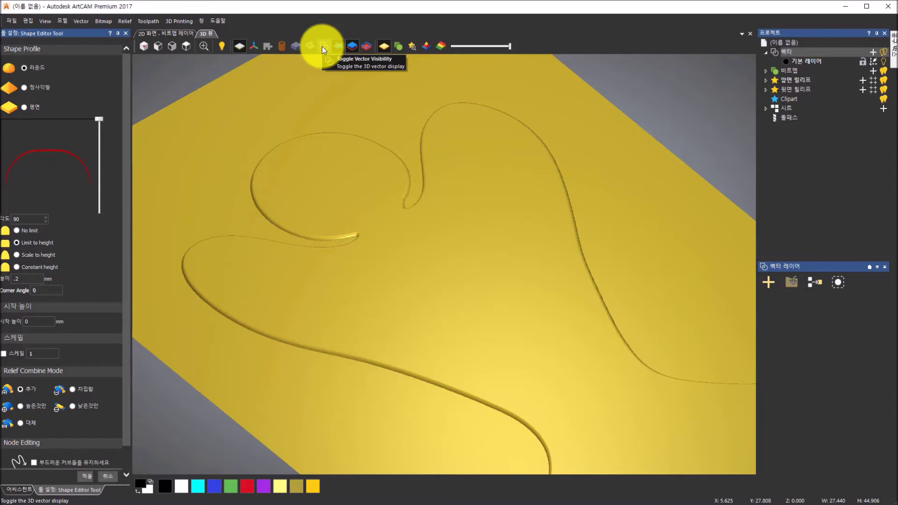
Display the angel vectors over the relief in the 3D view.
left_click(322, 46)
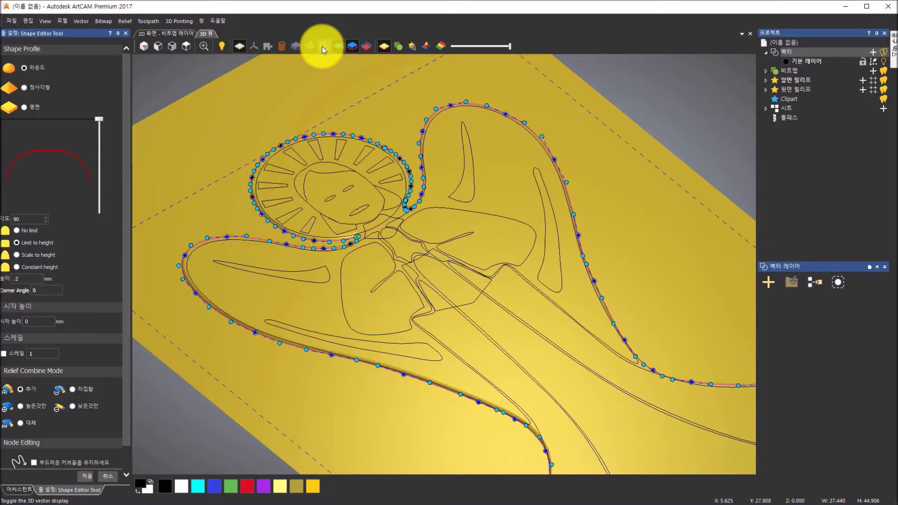
middle_click_drag(274, 288, 431, 279)
scroll(360, 243, "down", 5)
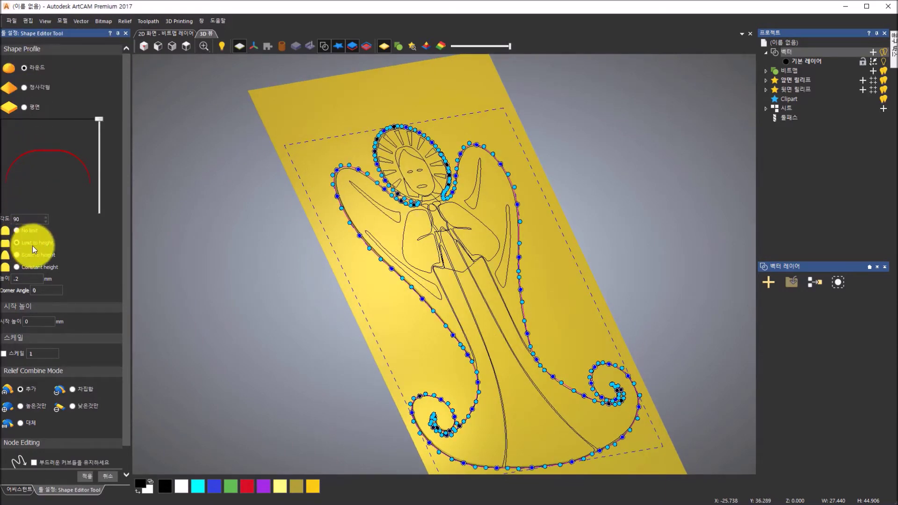
left_click(30, 278)
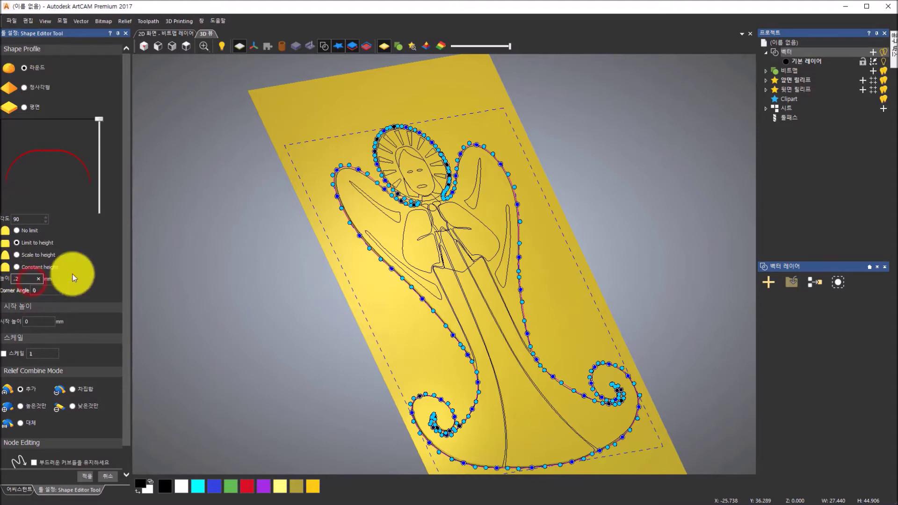
left_click_drag(558, 361, 507, 310)
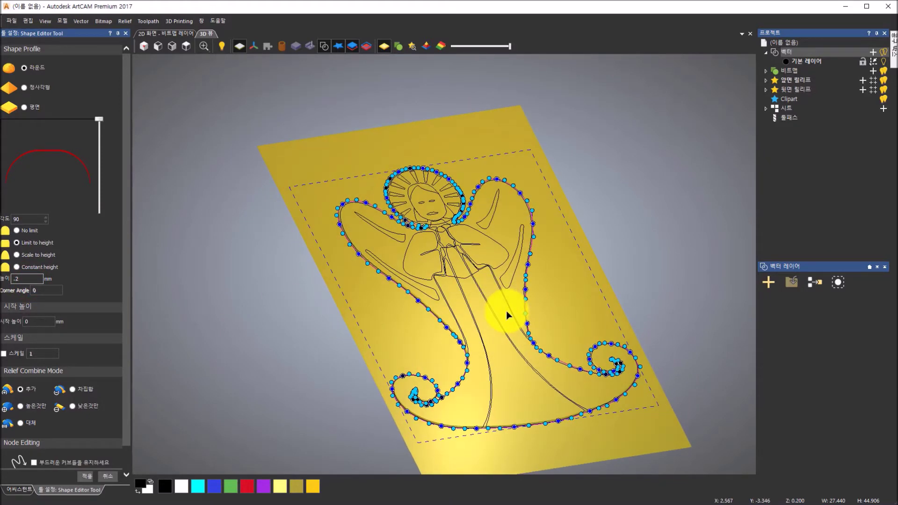
scroll(431, 294, "up", 4)
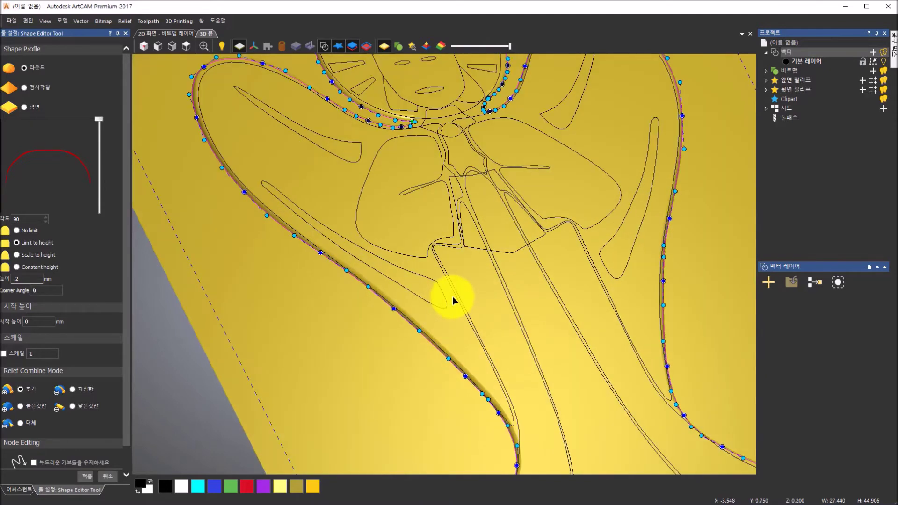
Give the angel's left wing a round profile at an 8° angle and add the opposite wing to the selection.
left_click(456, 296)
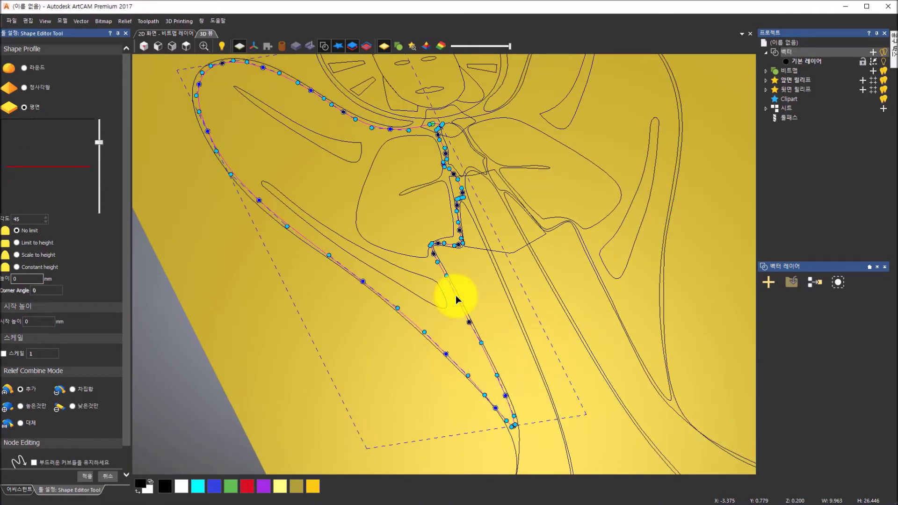
left_click(25, 67)
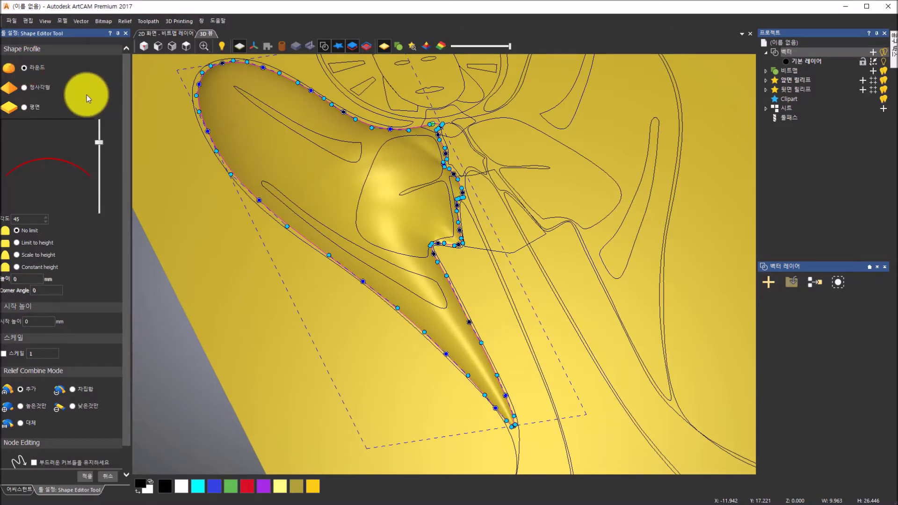
left_click_drag(100, 135, 102, 162)
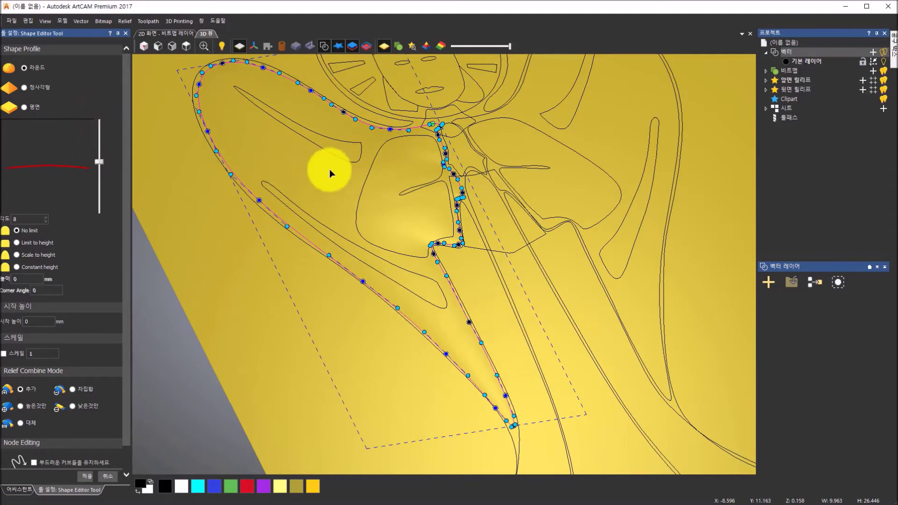
left_click_drag(477, 321, 437, 232)
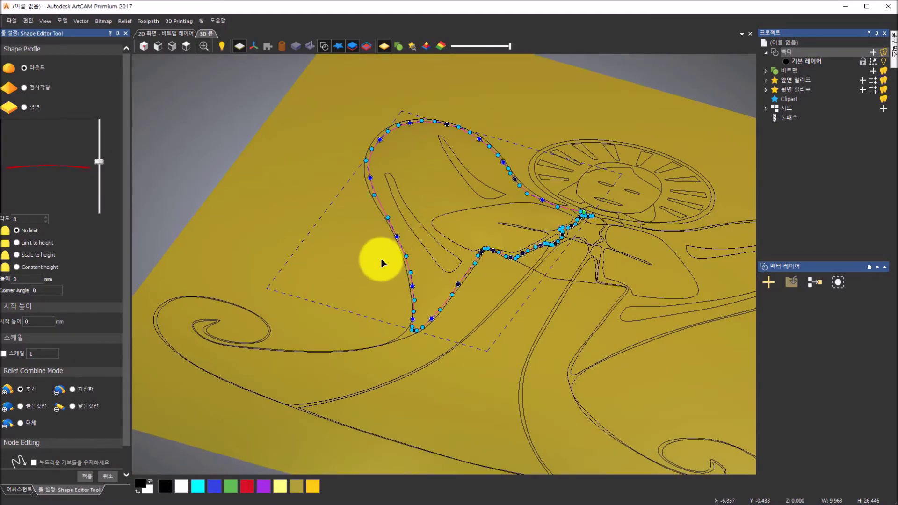
left_click(628, 293, "shift")
left_click_drag(533, 310, 411, 240)
Set the round profile of both wings to a 30° angle without a height limit and apply the shape.
left_click_drag(100, 164, 99, 154)
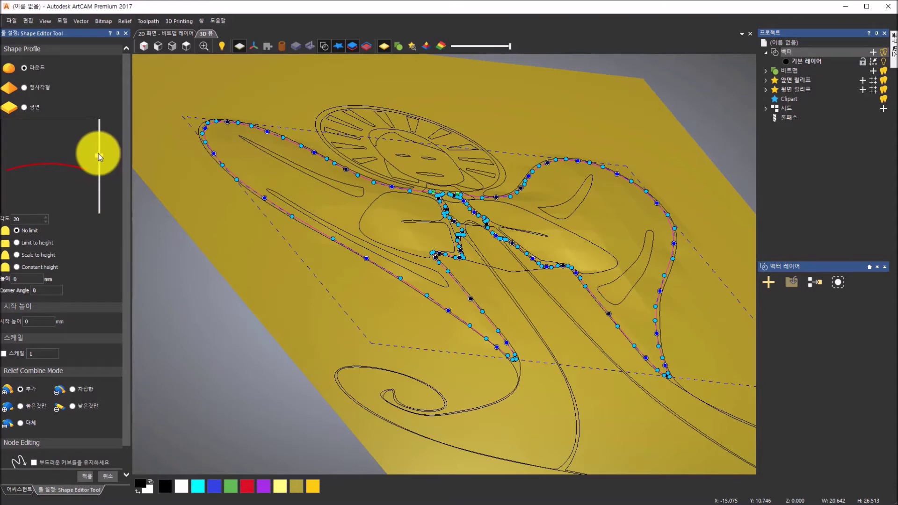
left_click_drag(375, 232, 288, 276)
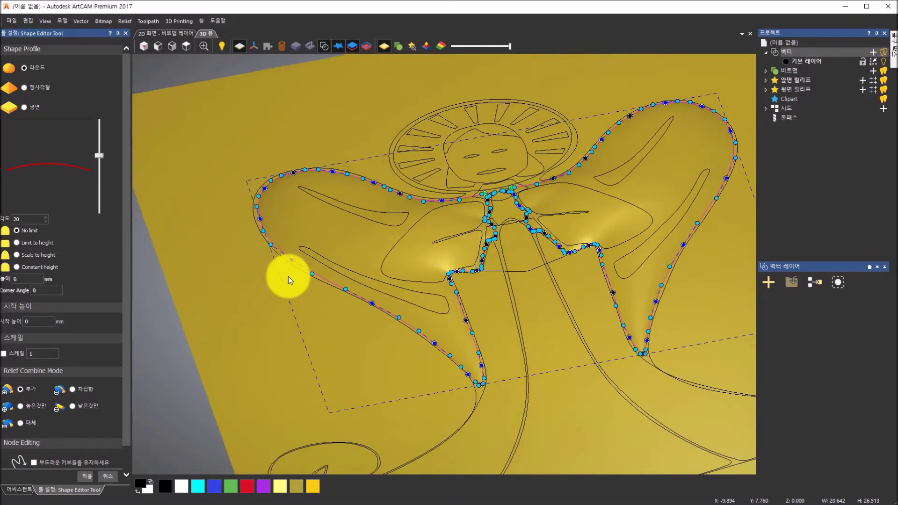
left_click_drag(383, 287, 184, 227)
left_click_drag(101, 158, 99, 144)
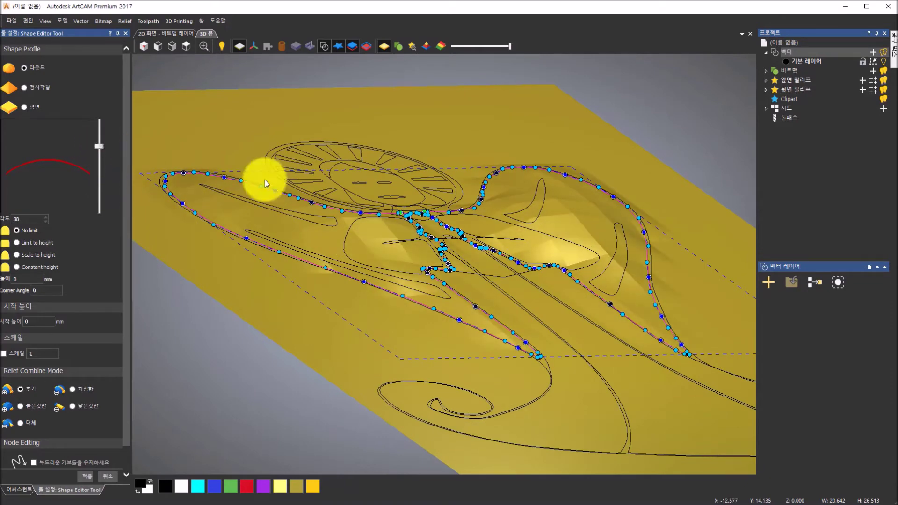
left_click_drag(476, 226, 430, 255)
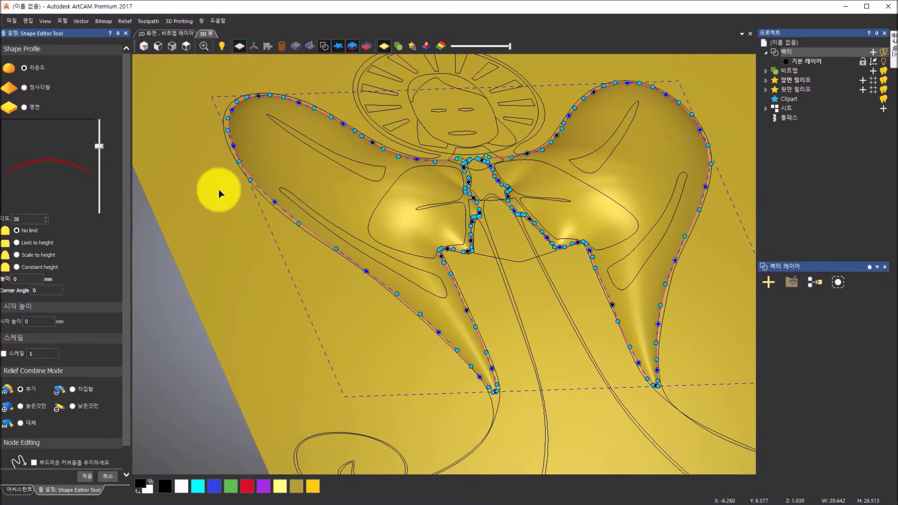
left_click_drag(97, 148, 97, 149)
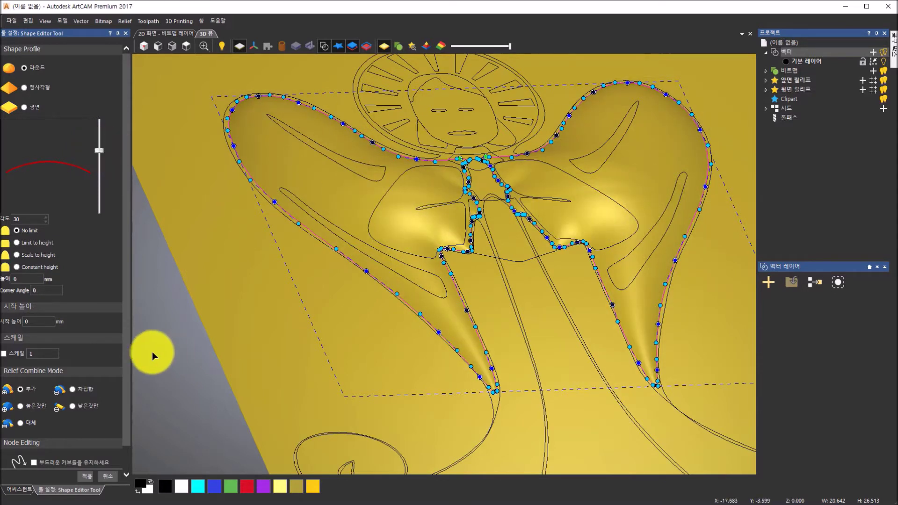
left_click(87, 476)
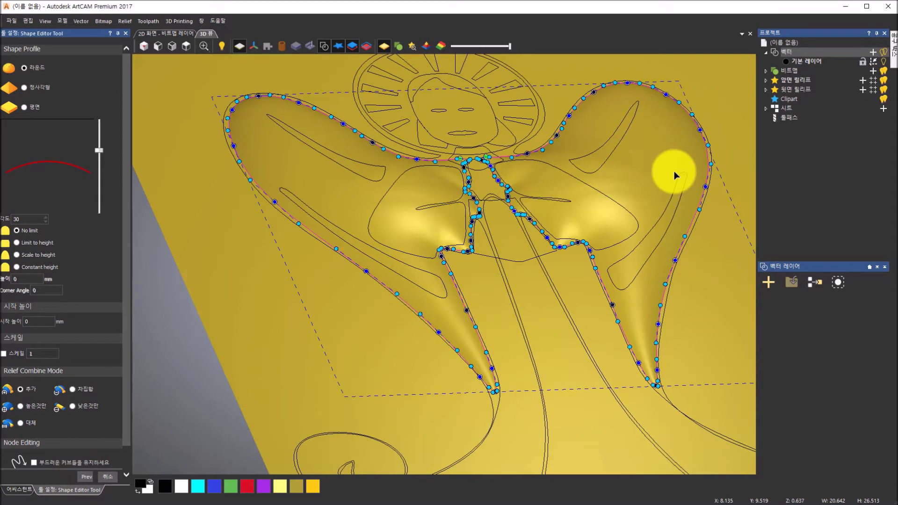
Select all three dress panels together and give them a round profile.
left_click(513, 308)
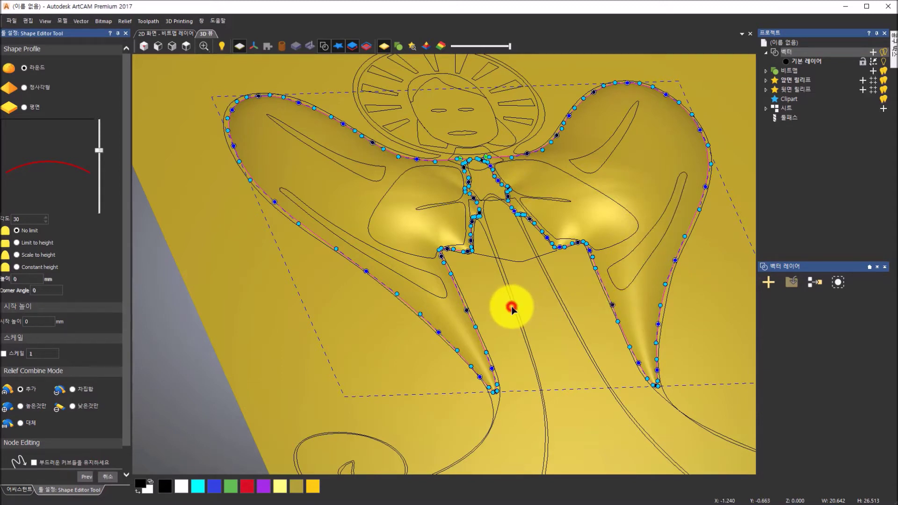
left_click(513, 304)
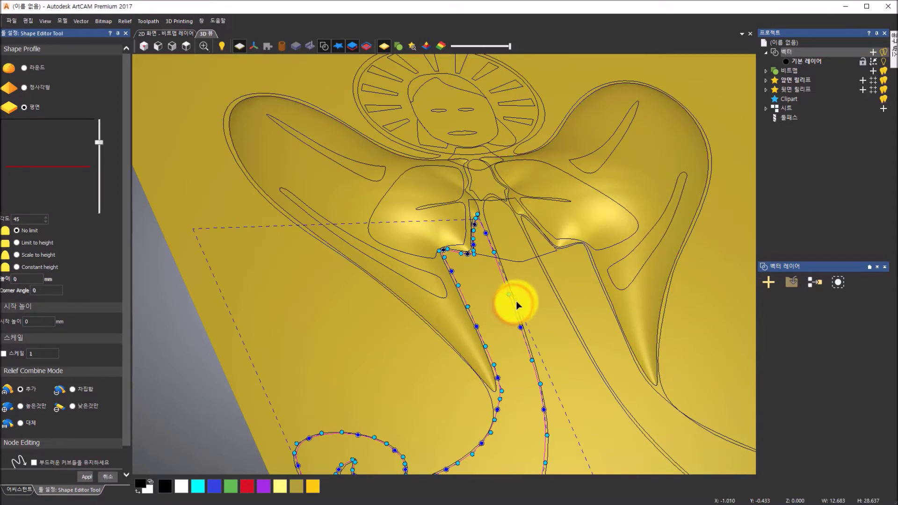
scroll(550, 282, "up", 2)
left_click(551, 283, "shift")
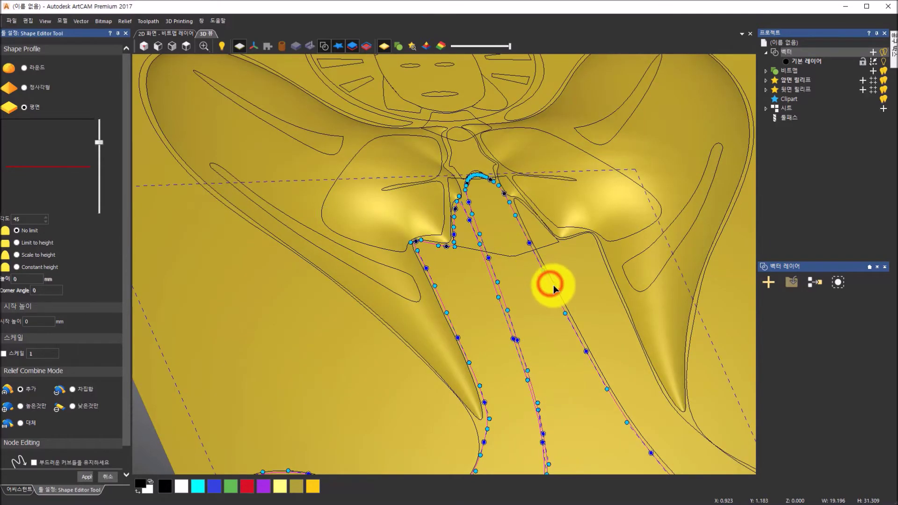
left_click(555, 285, "shift")
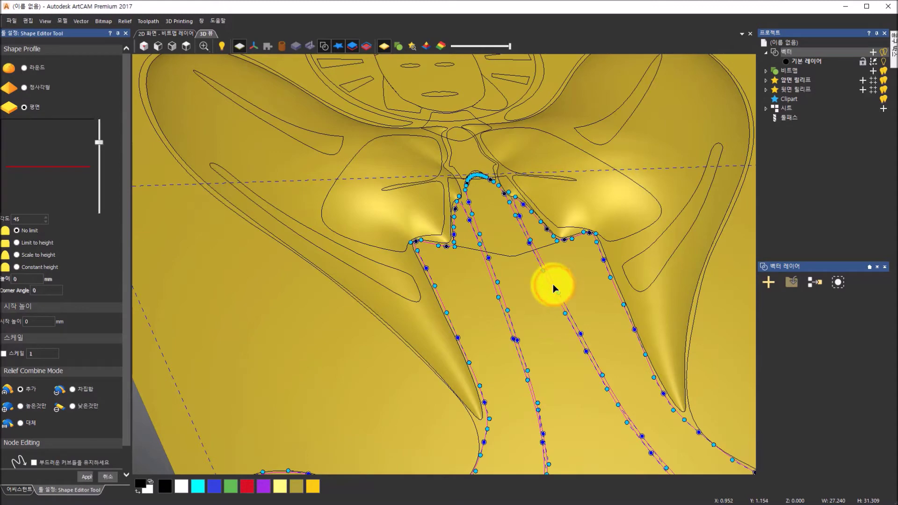
scroll(553, 285, "down", 5)
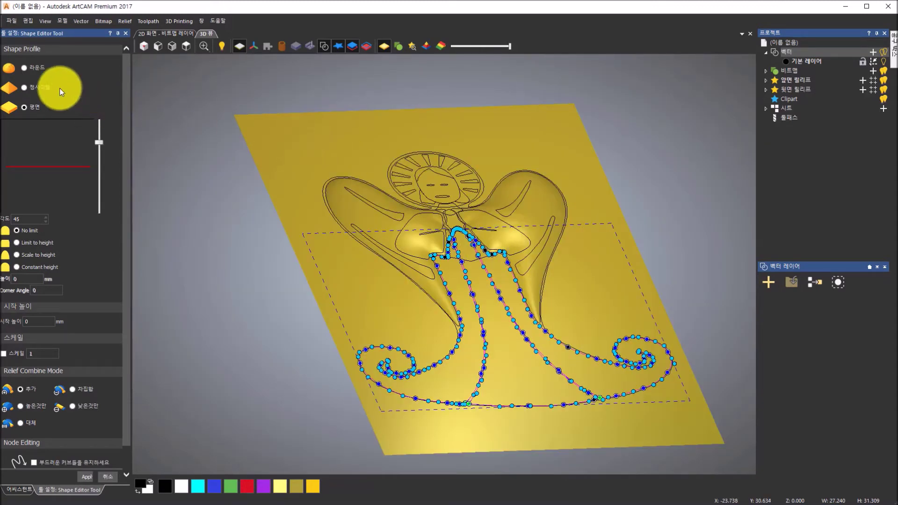
left_click(24, 68)
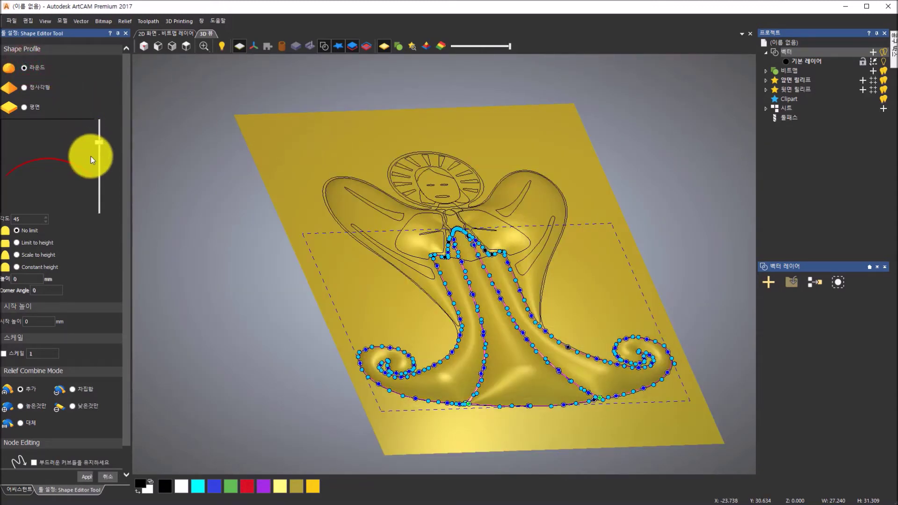
Set the dress panels' round profile to a 63° angle and apply the shape.
left_click_drag(371, 230, 201, 151)
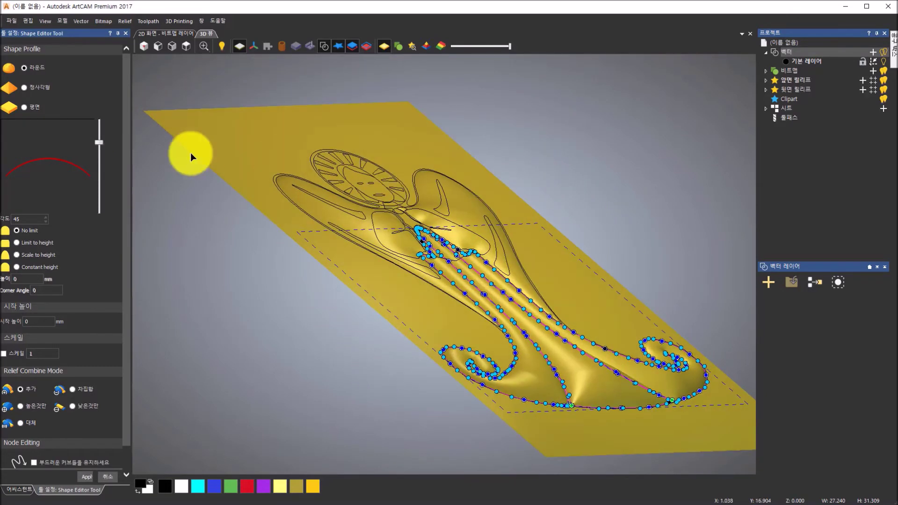
left_click_drag(99, 142, 99, 122)
left_click_drag(588, 282, 323, 261)
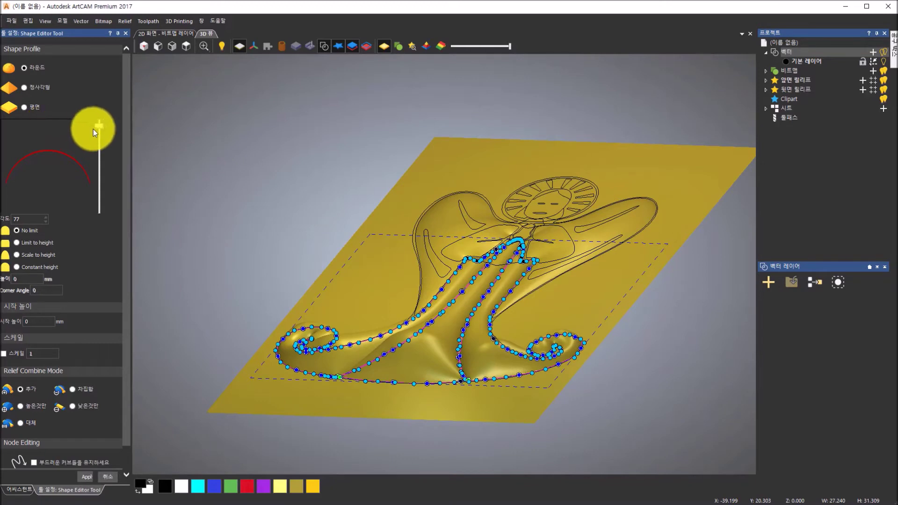
left_click_drag(98, 128, 99, 131)
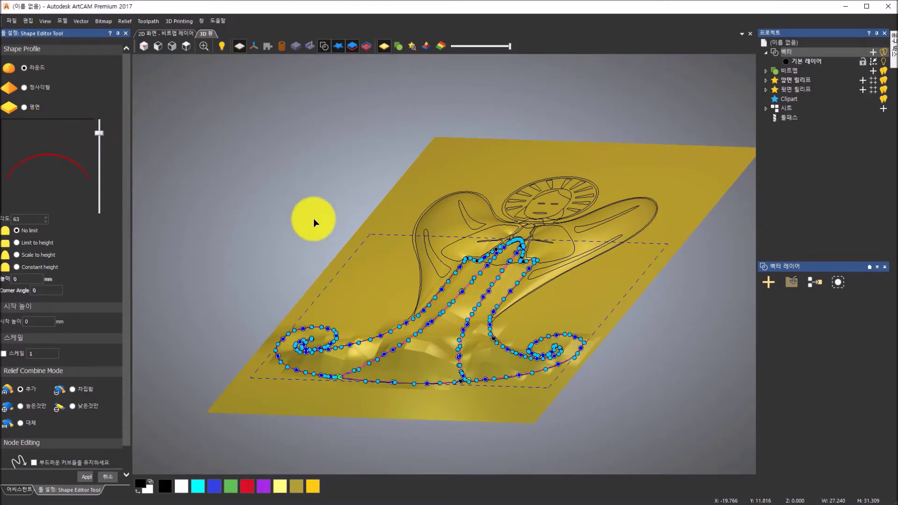
left_click_drag(313, 218, 556, 325)
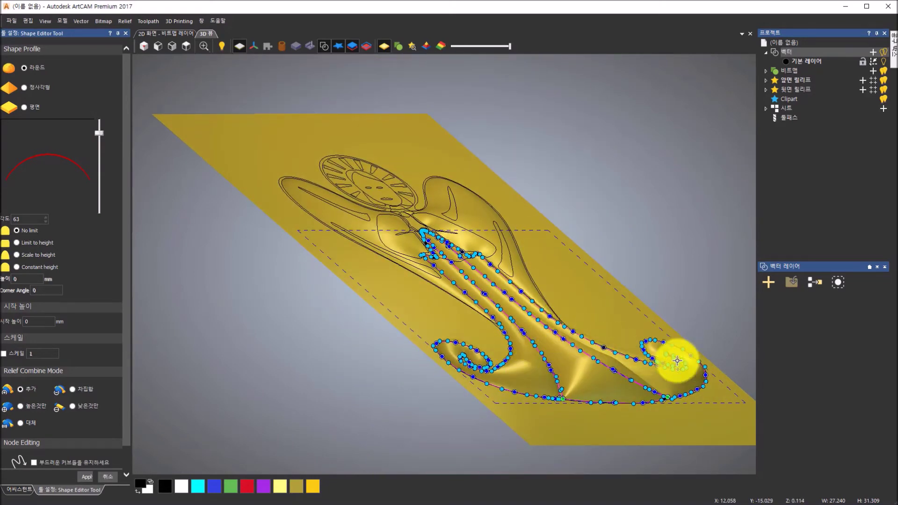
left_click(88, 477)
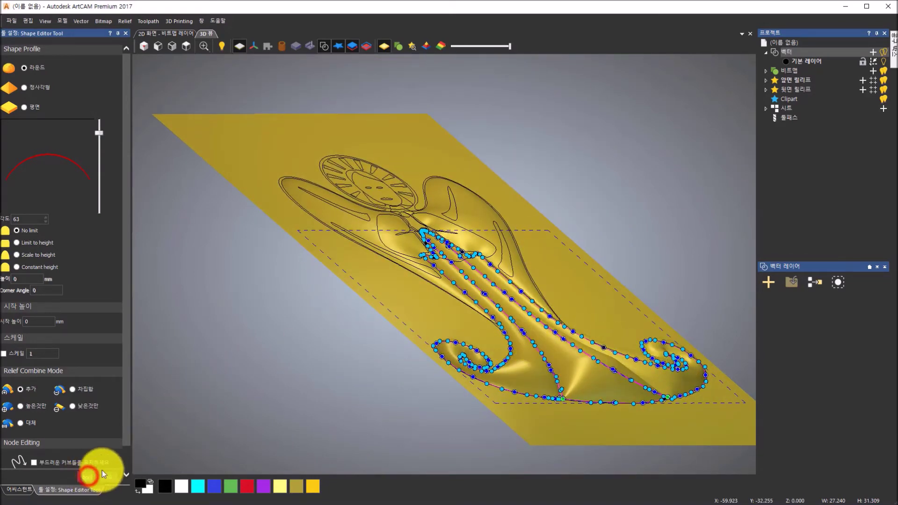
Select both of the angel's sleeves, give them a 45° round profile and apply the shape.
left_click_drag(478, 297, 419, 374)
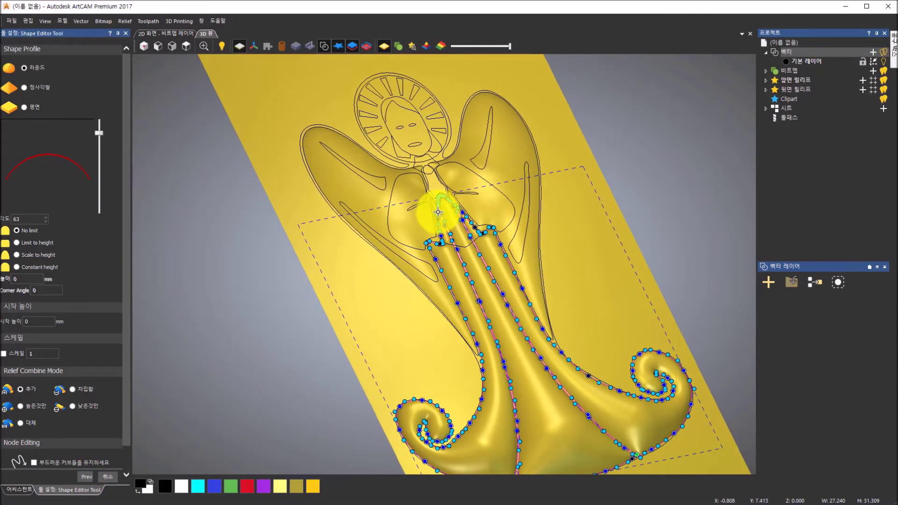
scroll(431, 210, "up", 3)
left_click(404, 268)
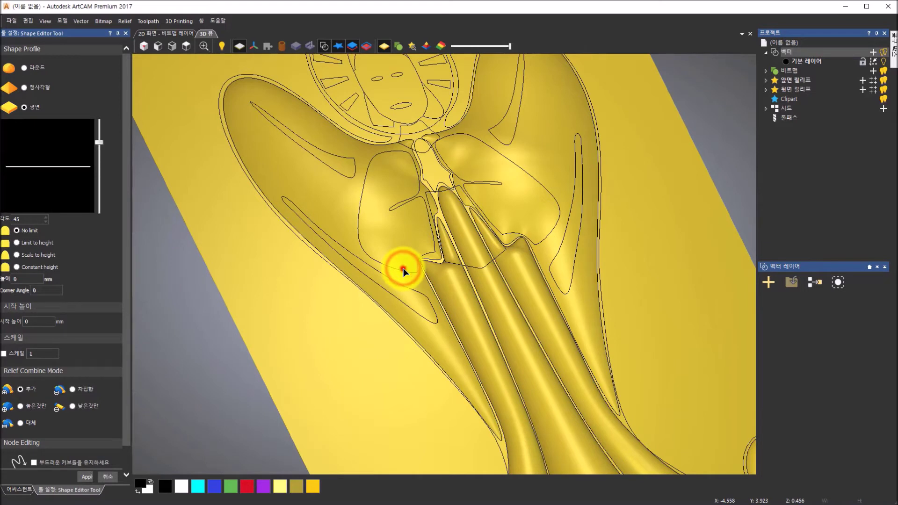
left_click(403, 270)
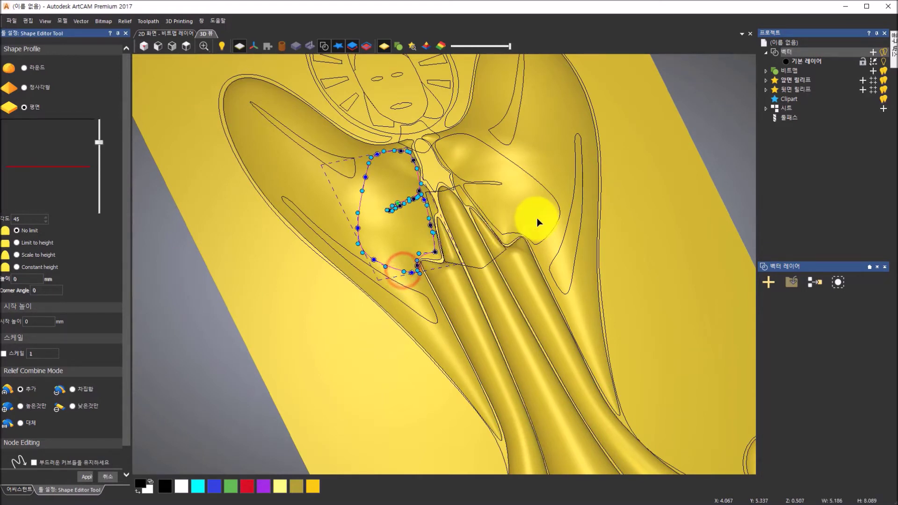
left_click(547, 235, "shift")
left_click(24, 68)
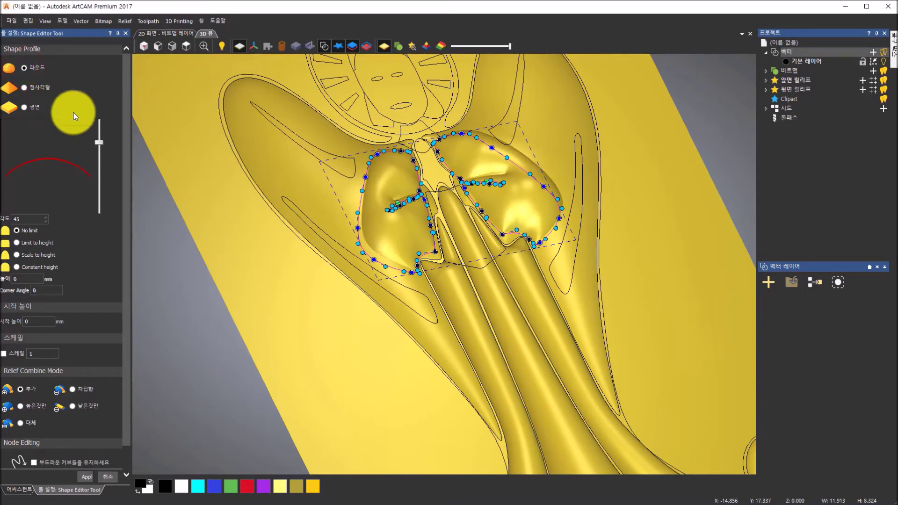
left_click_drag(451, 175, 162, 403)
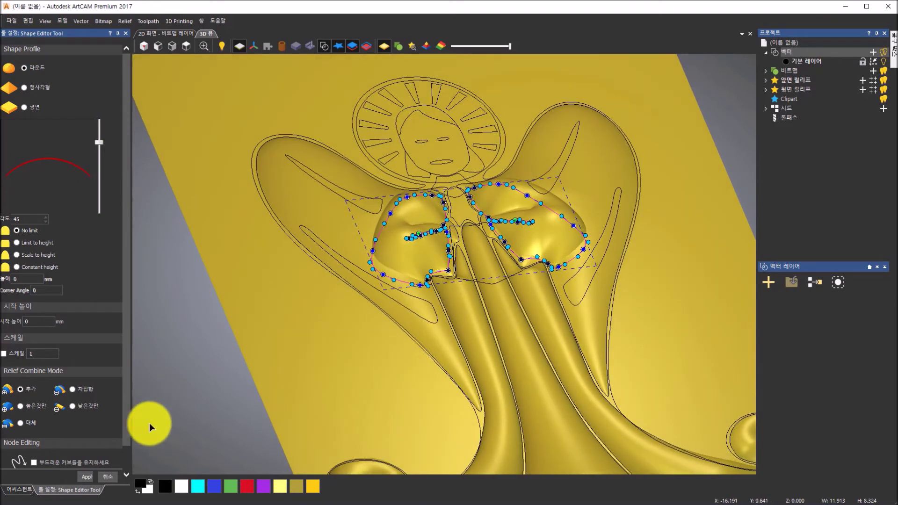
left_click(85, 476)
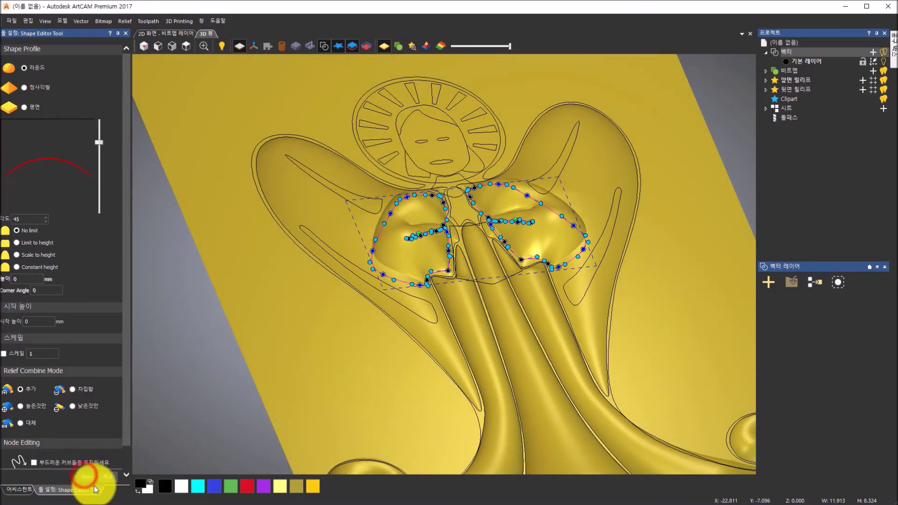
Select the four narrow feather accents inside the two wings together.
left_click(422, 317)
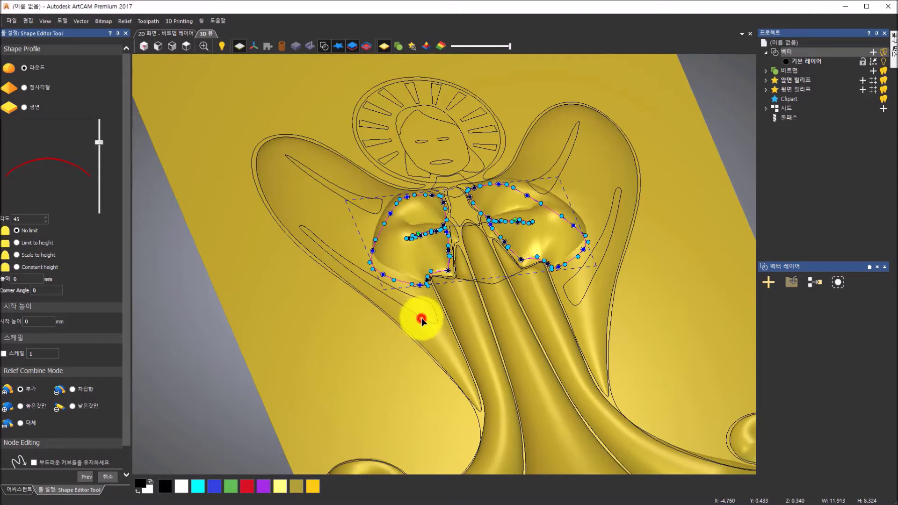
left_click(350, 202, "shift")
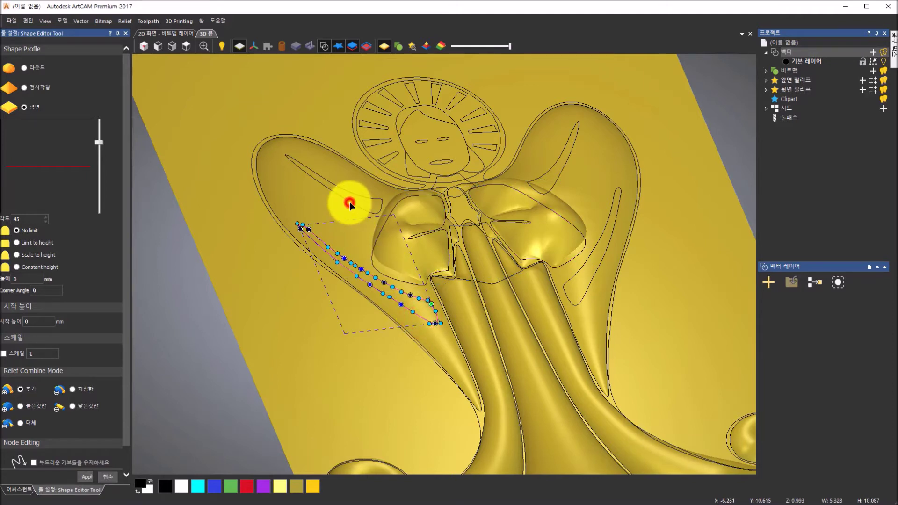
left_click(556, 182, "shift")
left_click(601, 236, "shift")
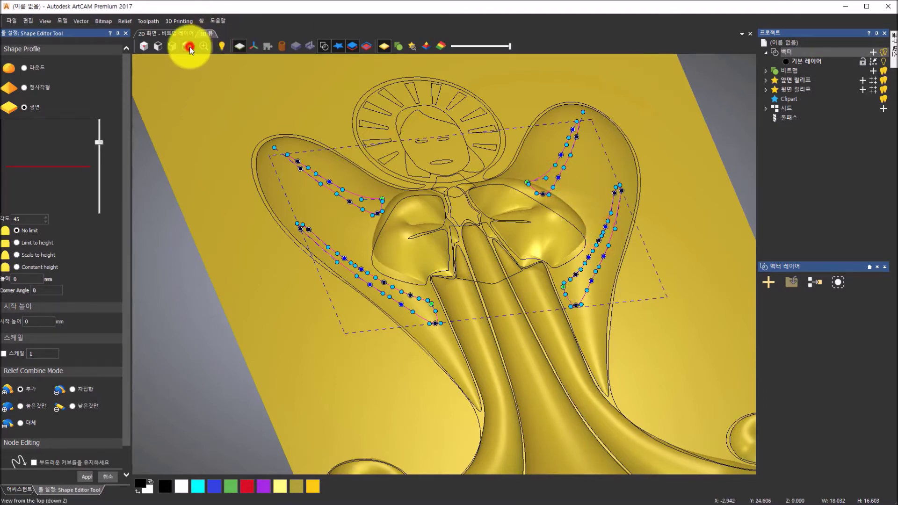
left_click(187, 46)
scroll(352, 161, "up", 3)
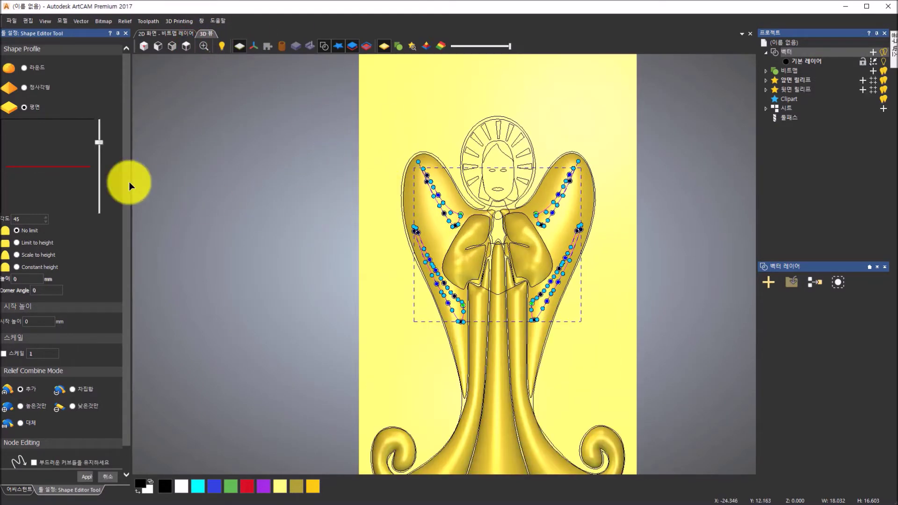
Give the wing accents a round profile at a -29° angle without a height limit and apply the shape.
left_click(25, 69)
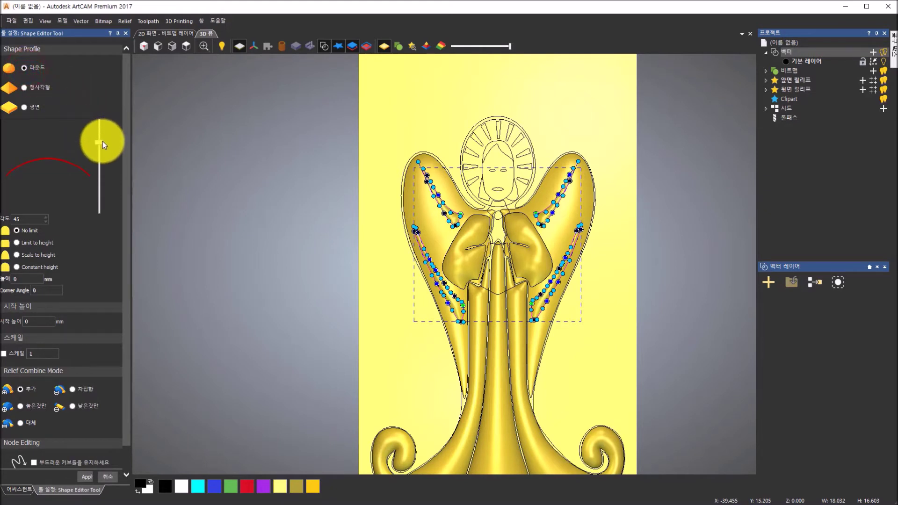
left_click_drag(101, 162, 100, 178)
left_click_drag(497, 313, 410, 273)
scroll(410, 274, "up", 5)
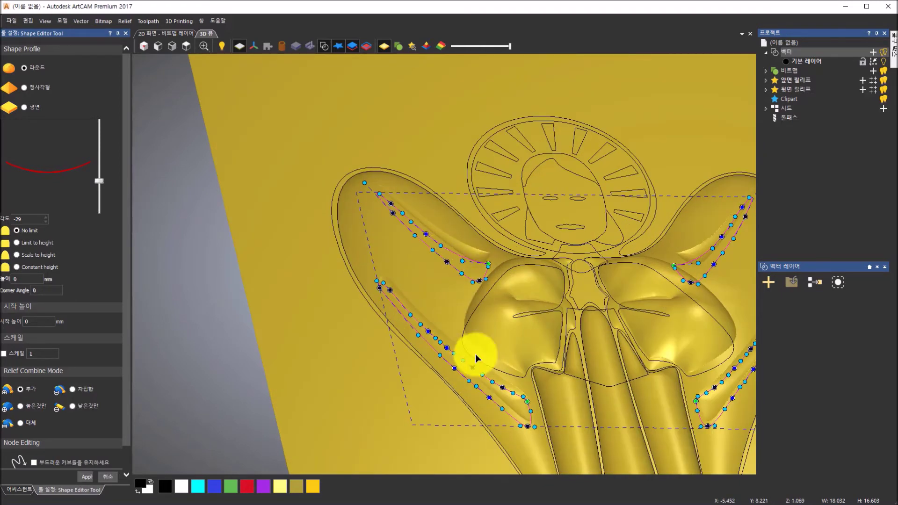
left_click_drag(661, 405, 497, 357)
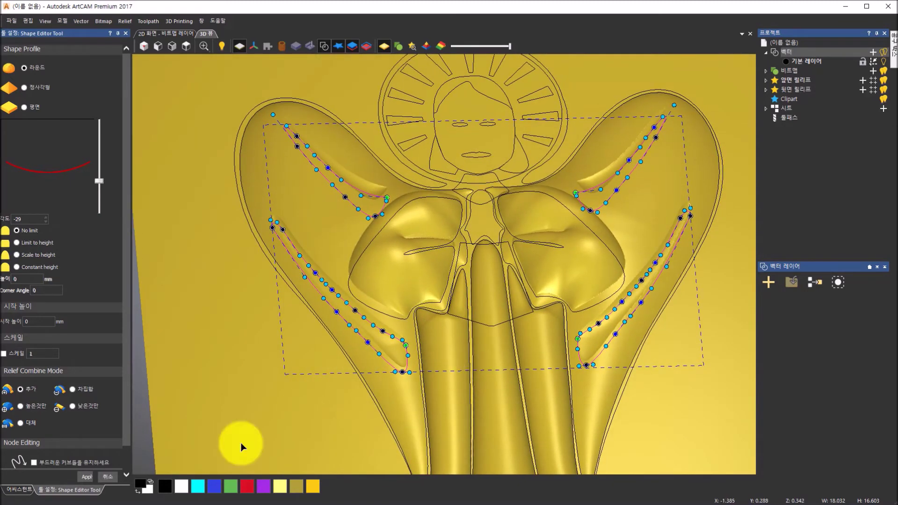
left_click(82, 476)
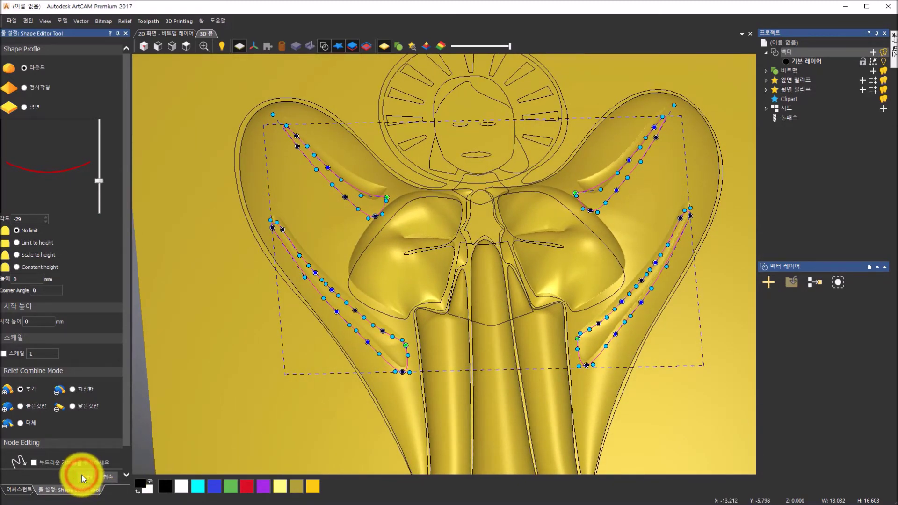
Give the small hands shape between the sleeves a 45° round profile and apply it.
left_click_drag(477, 141, 457, 185)
left_click(453, 197)
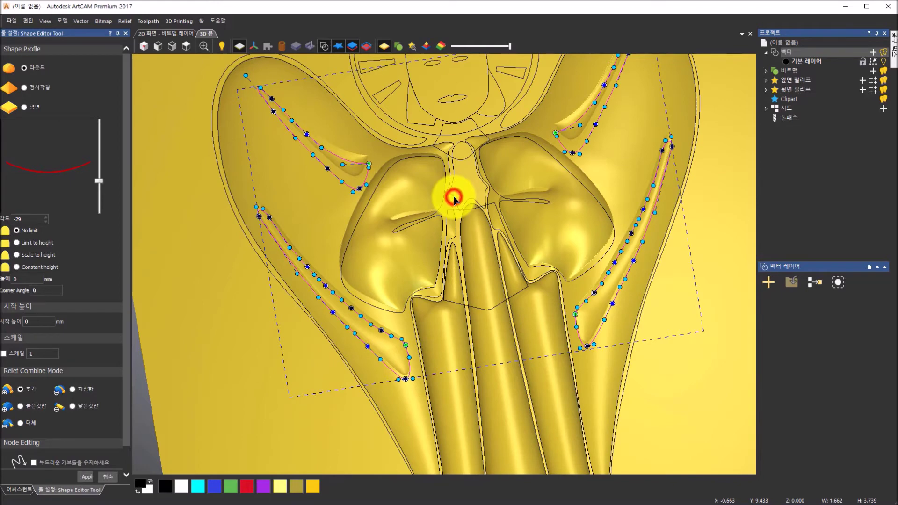
left_click(22, 68)
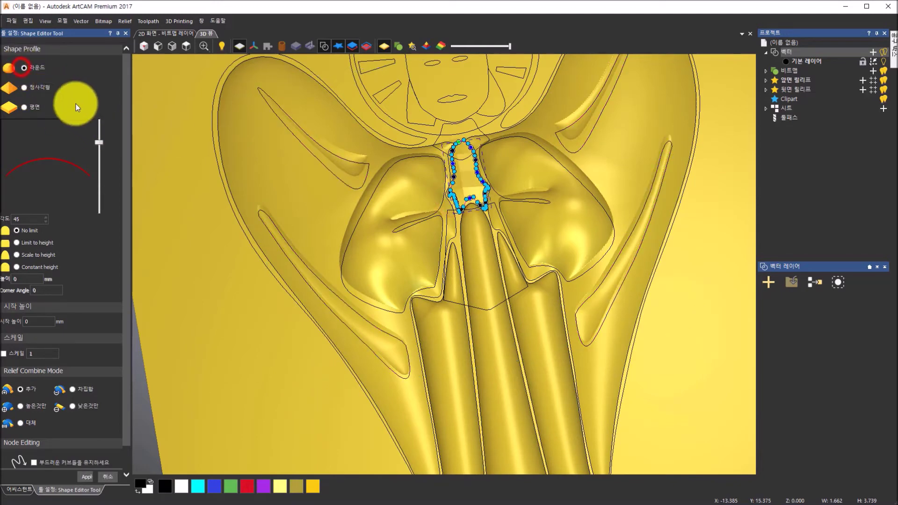
mouse_move(551, 216)
left_mouse_down()
mouse_move(552, 203)
mouse_move(548, 214)
left_mouse_up()
left_click(87, 476)
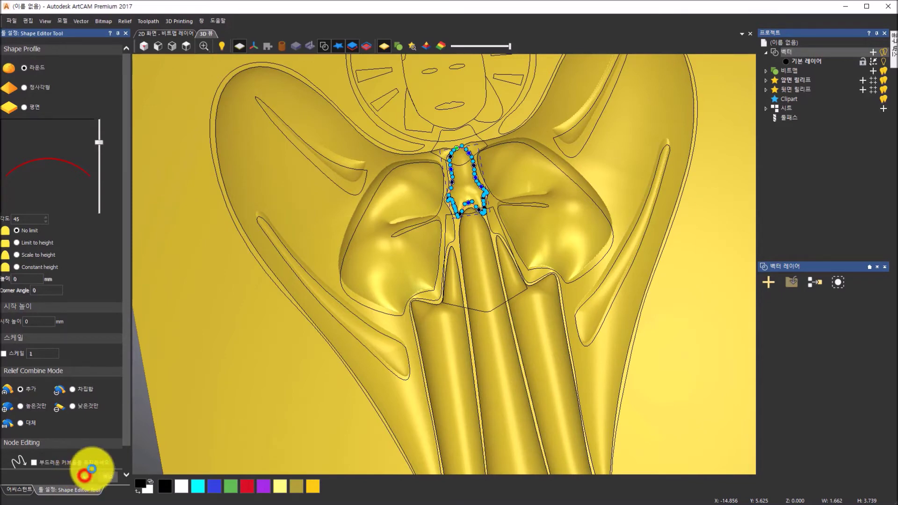
Select the halo's inner outline and give it a round profile at a 60° angle.
scroll(392, 194, "down", 3)
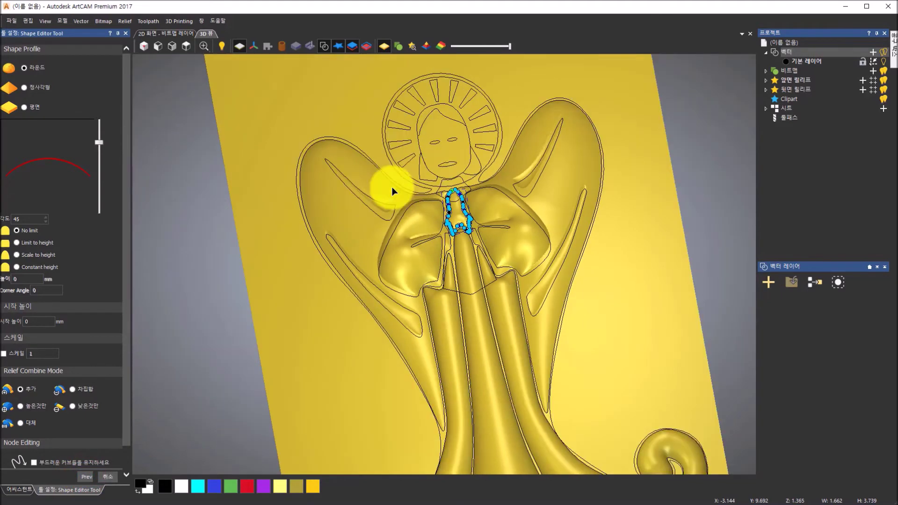
scroll(426, 89, "up", 2)
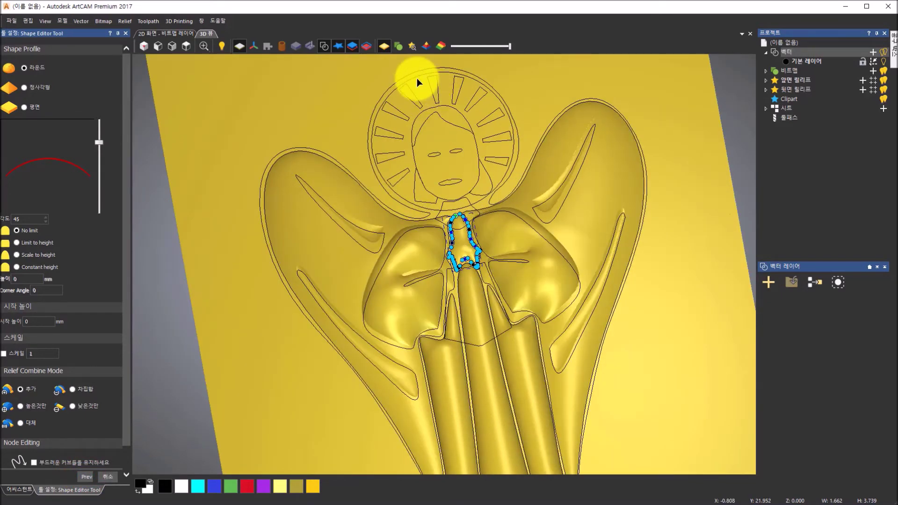
left_click(417, 75)
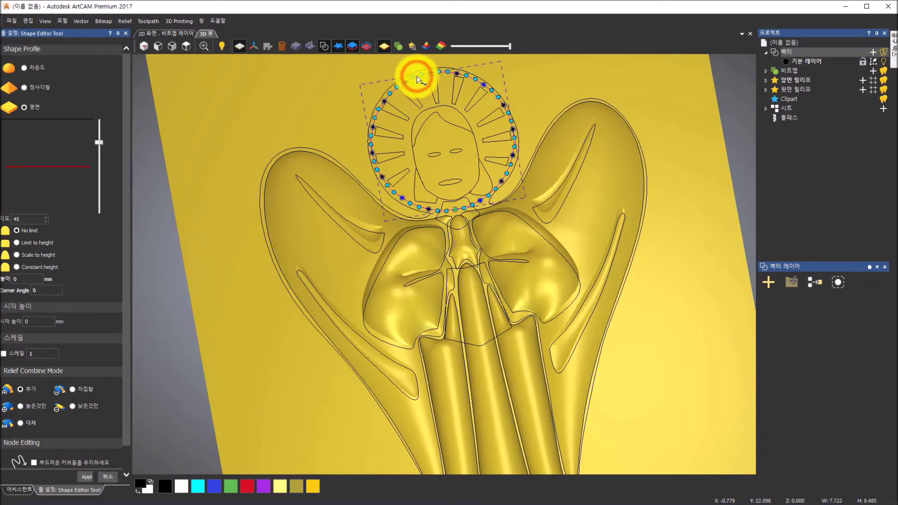
left_click_drag(436, 349, 527, 346)
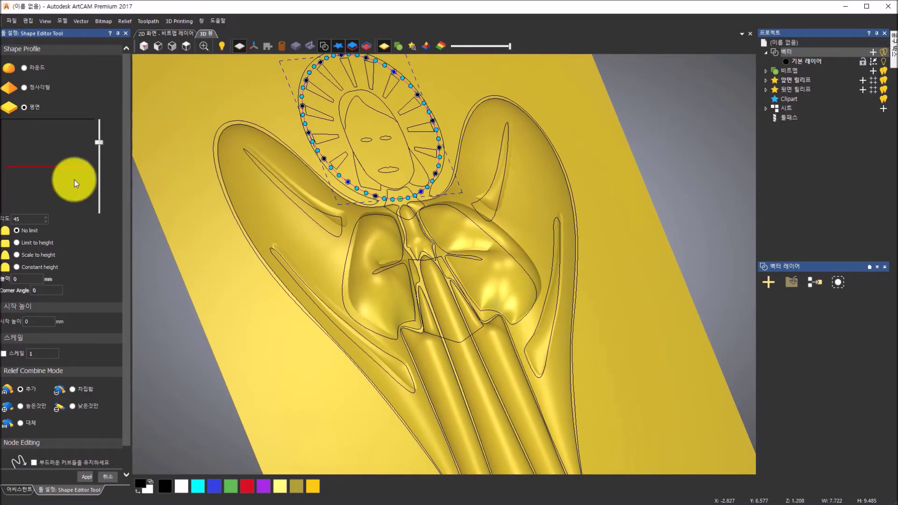
left_click(25, 67)
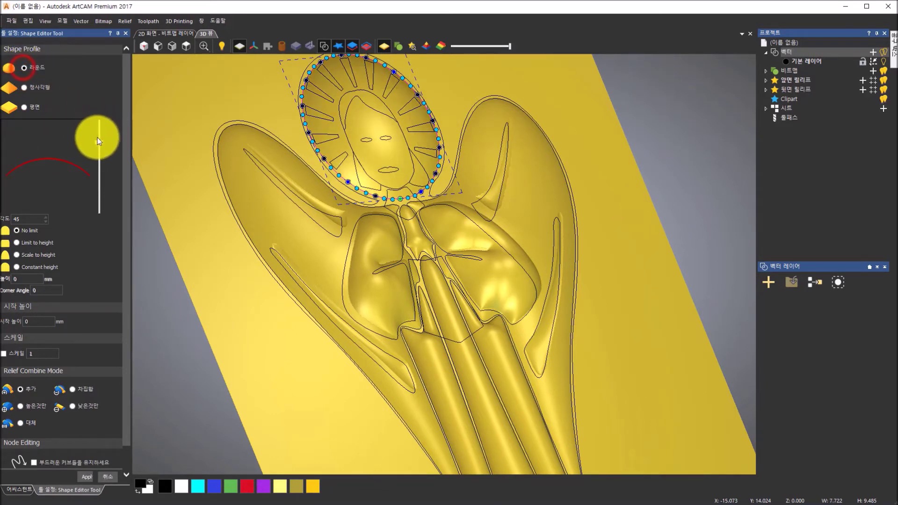
left_click_drag(99, 141, 99, 135)
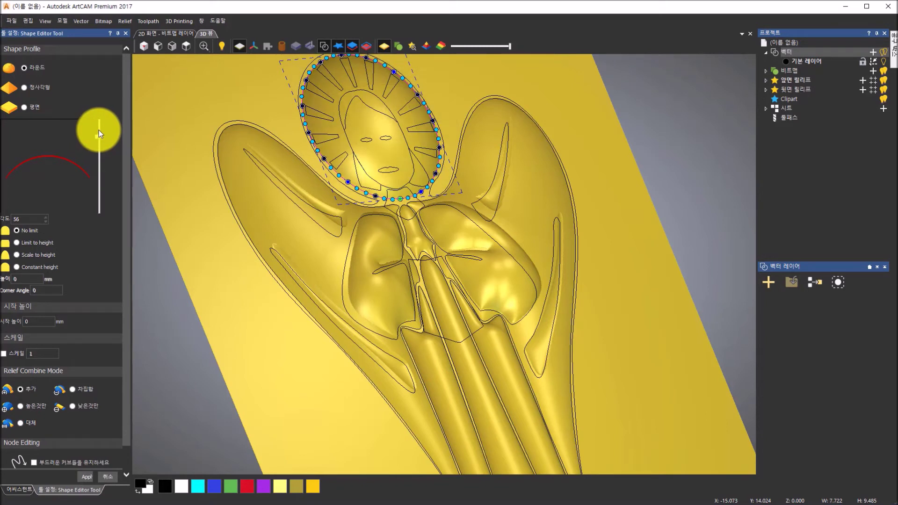
Limit the halo's round profile to a height of 0.3 mm.
left_click(15, 242)
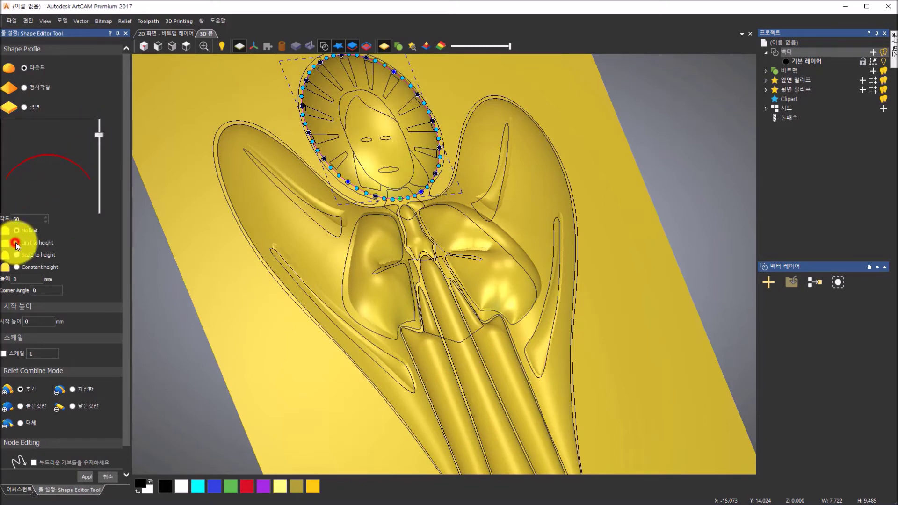
left_click(26, 280)
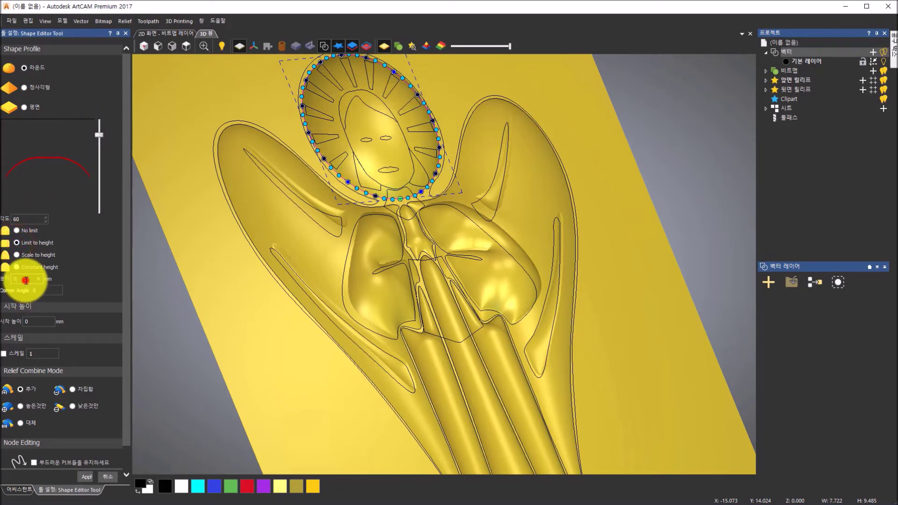
left_click(18, 254)
left_click(18, 243)
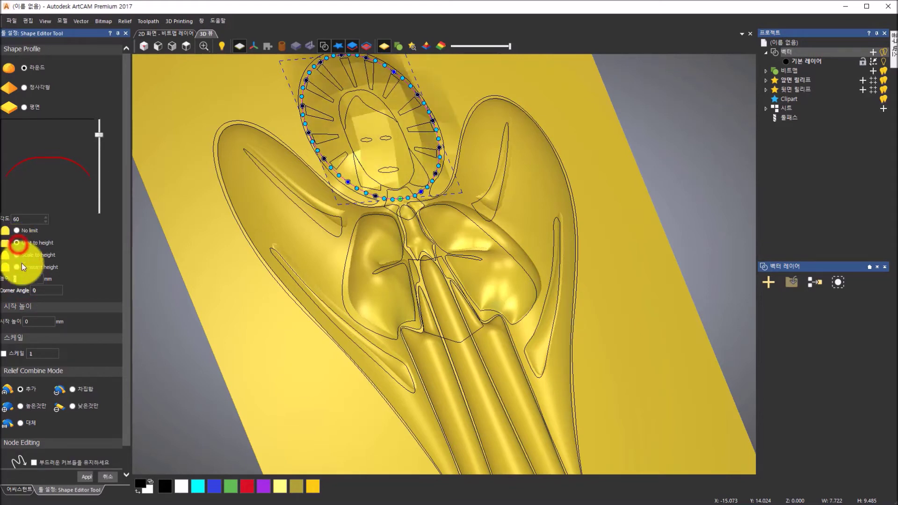
left_click(25, 278)
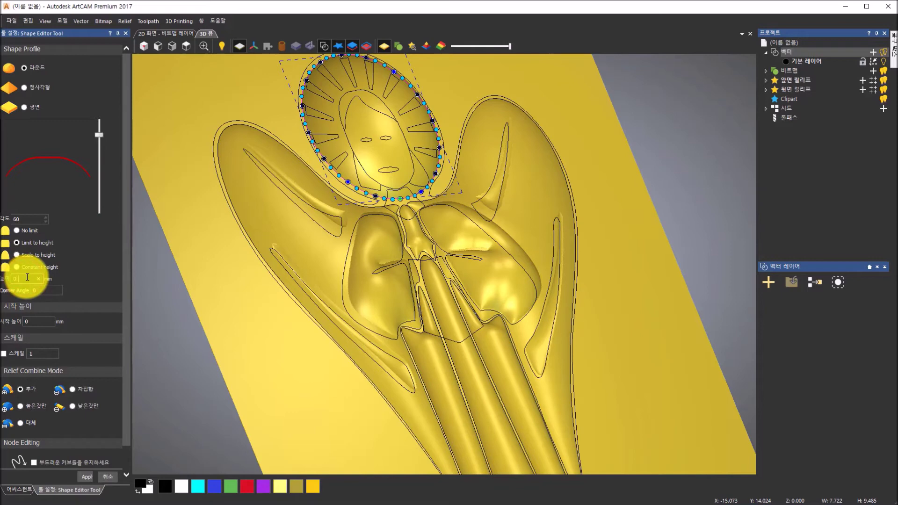
type("3")
Select the star-like neck outline below the face and give it a round profile.
left_click_drag(487, 195, 461, 246)
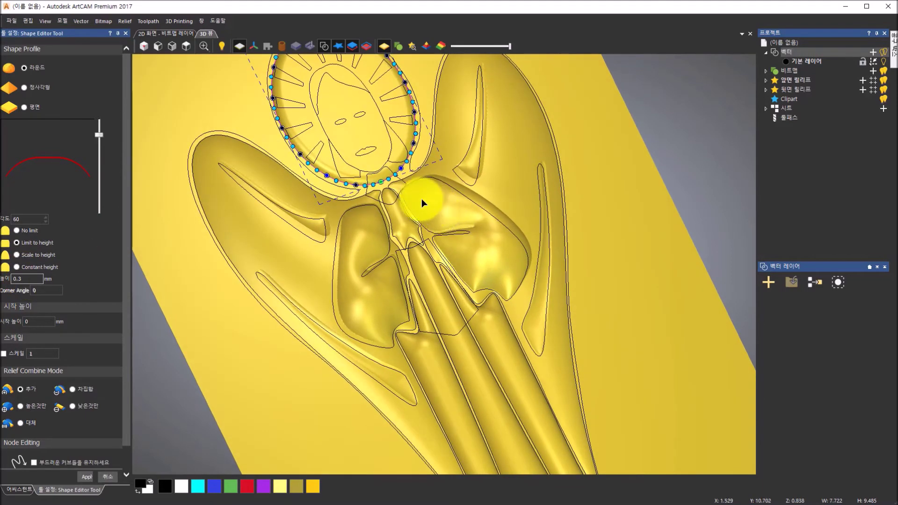
left_click(399, 194)
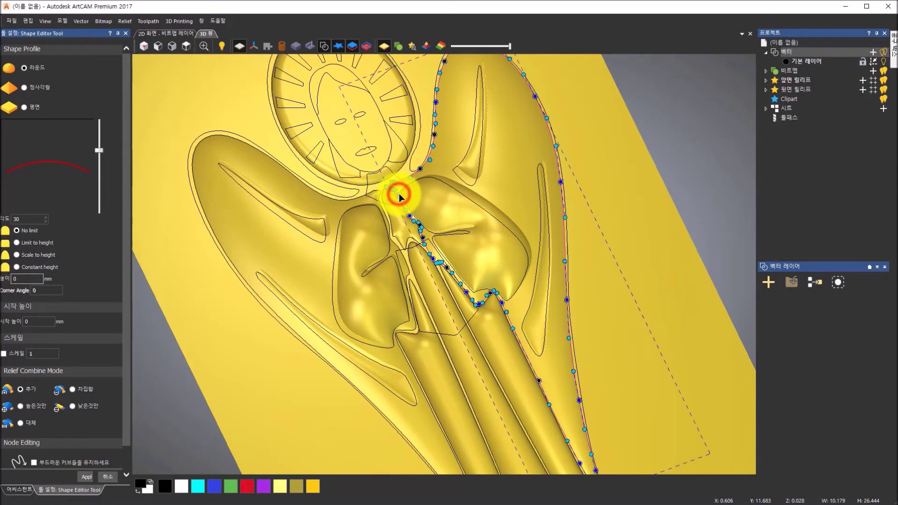
left_click(368, 189)
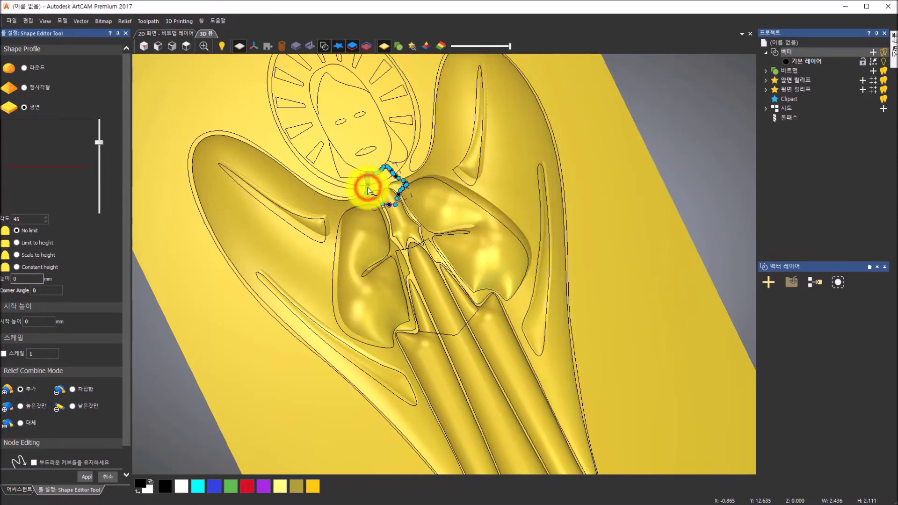
left_click(24, 67)
Set the neck shape's start height to 0.4 mm.
left_click(51, 322)
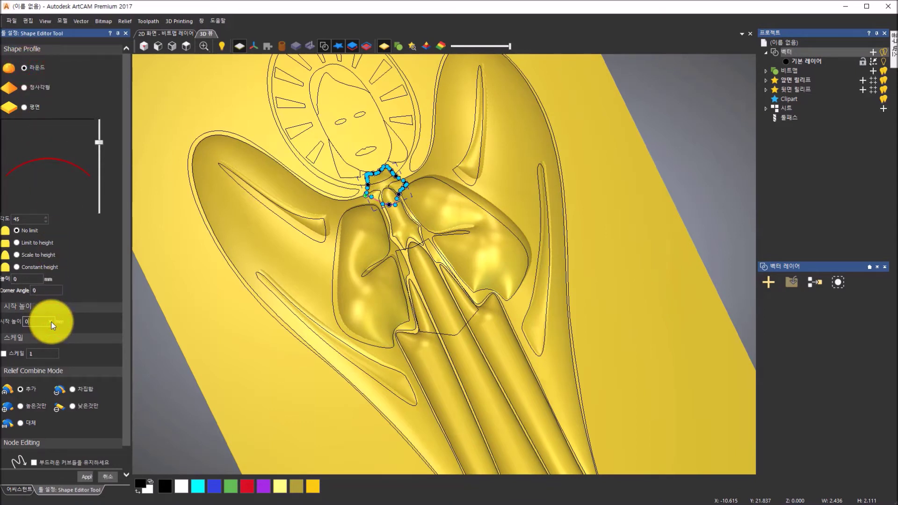
left_click(43, 322)
key("BackSpace")
type("4")
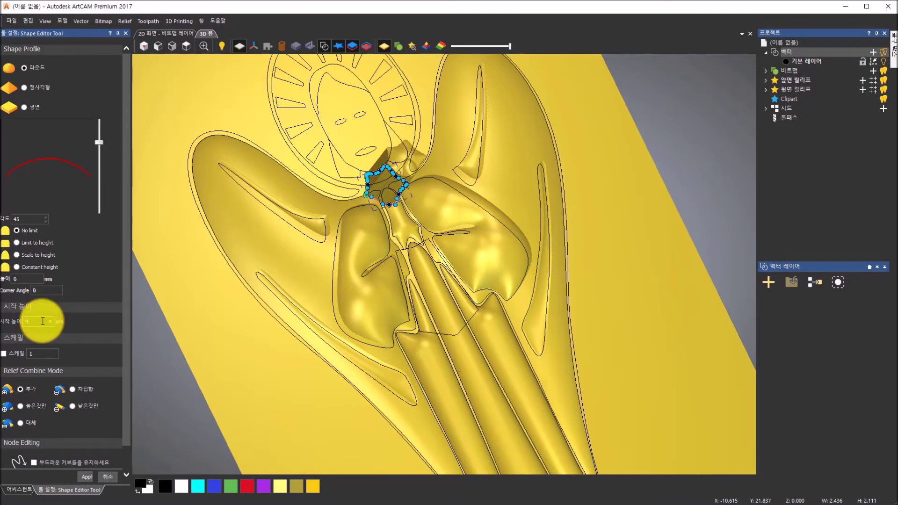
key("BackSpace")
type("0.4")
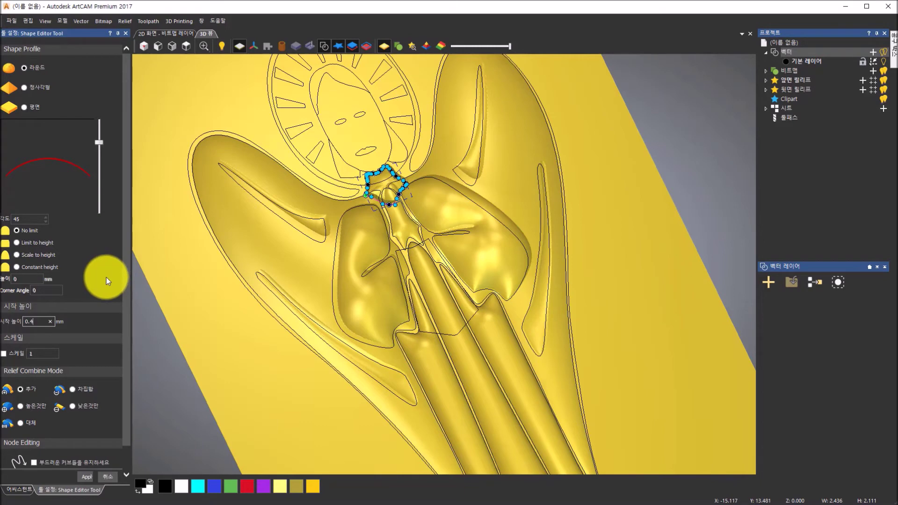
Set the neck shape's relief combine mode to 높은것만 (highest only) and inspect its edges up close.
left_click(21, 405)
scroll(398, 225, "up", 5)
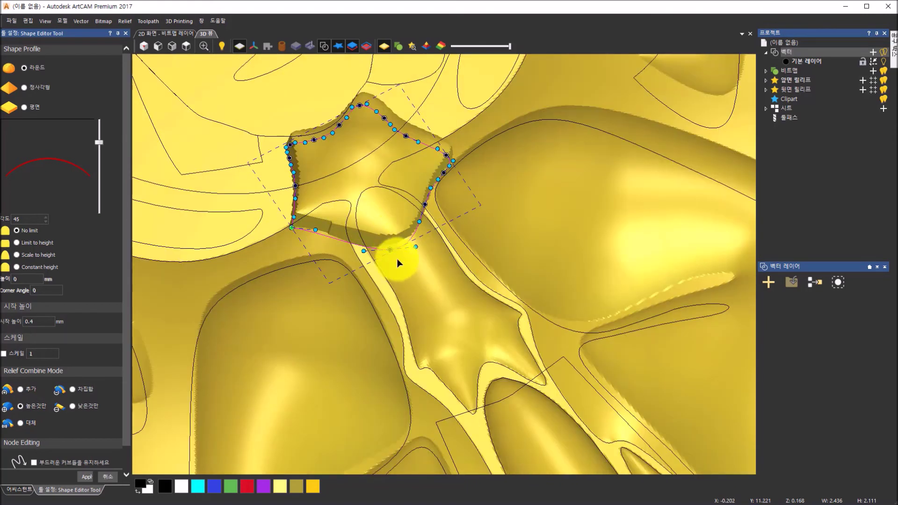
left_click_drag(397, 259, 403, 239)
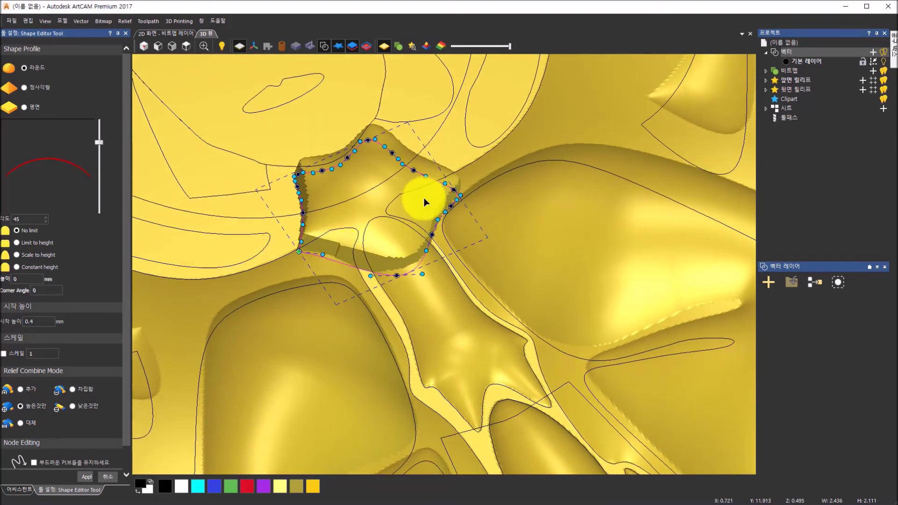
Set the neck shape's start height to 0.2 mm and lower its round profile angle to 27.
left_click(36, 321)
key("BackSpace")
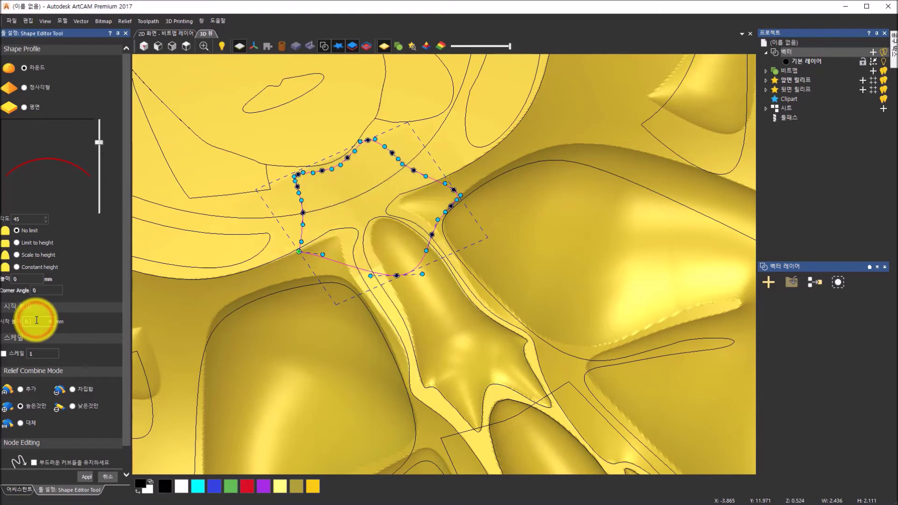
type("3")
left_click_drag(357, 245, 372, 256)
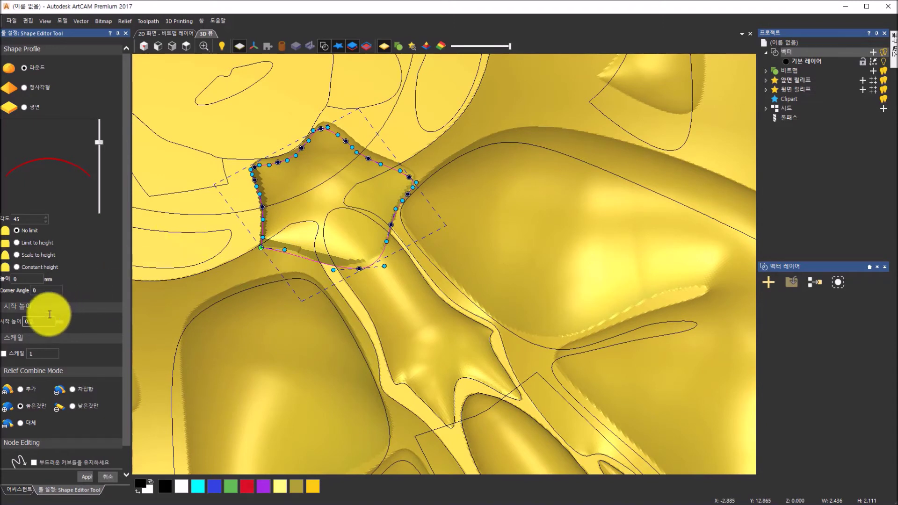
mouse_move(102, 147)
left_mouse_down()
mouse_move(102, 137)
mouse_move(102, 152)
left_mouse_up()
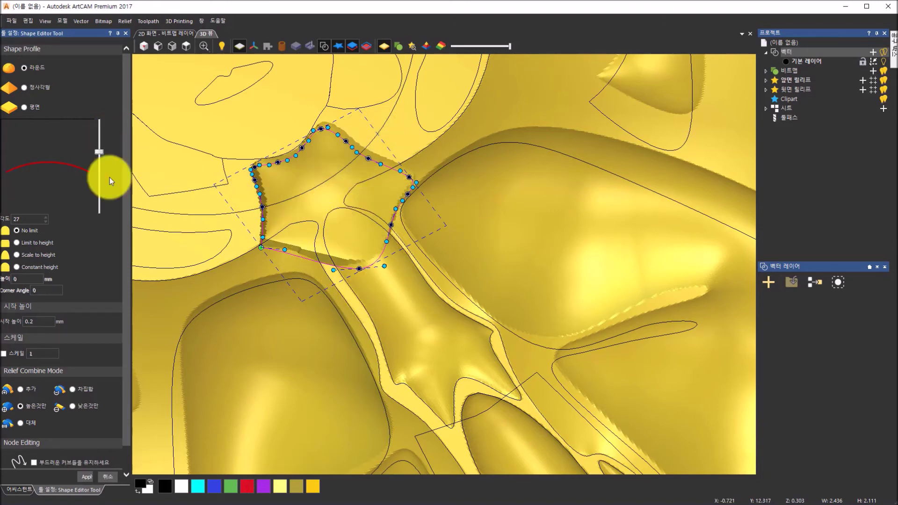
scroll(302, 209, "down", 5)
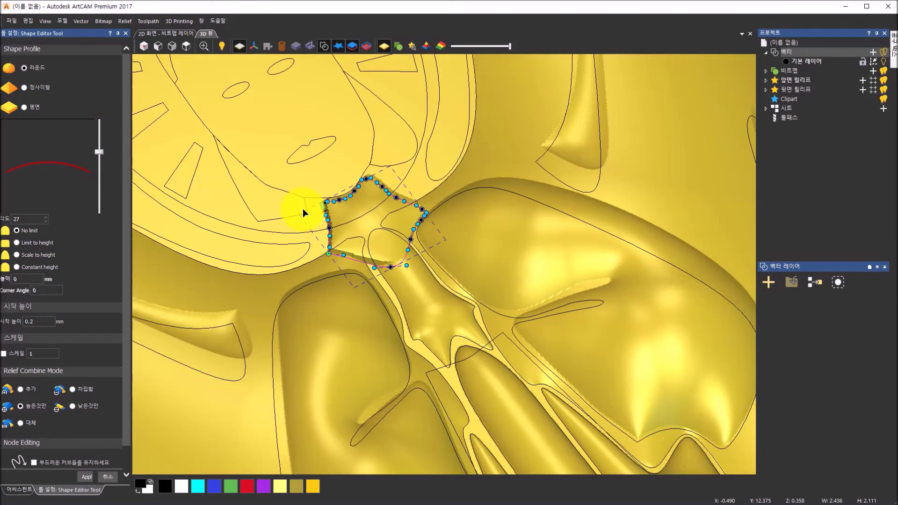
scroll(395, 228, "down", 2)
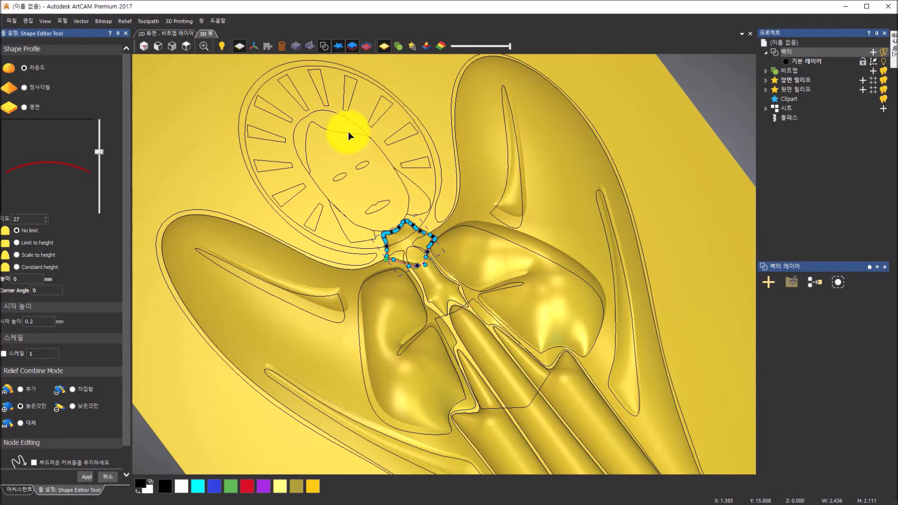
Apply the neck shape to the relief, and apply the halo's height-limited round shape as well.
left_click(370, 228)
left_click(386, 241)
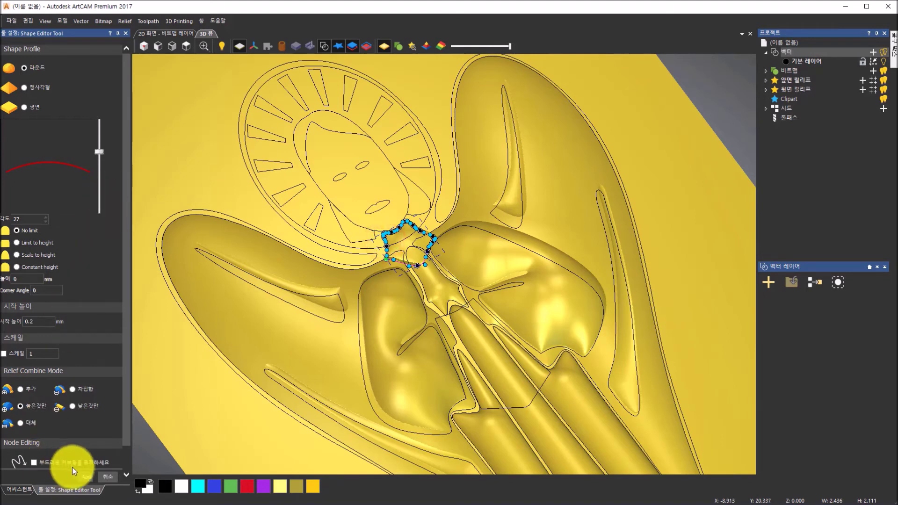
left_click(88, 476)
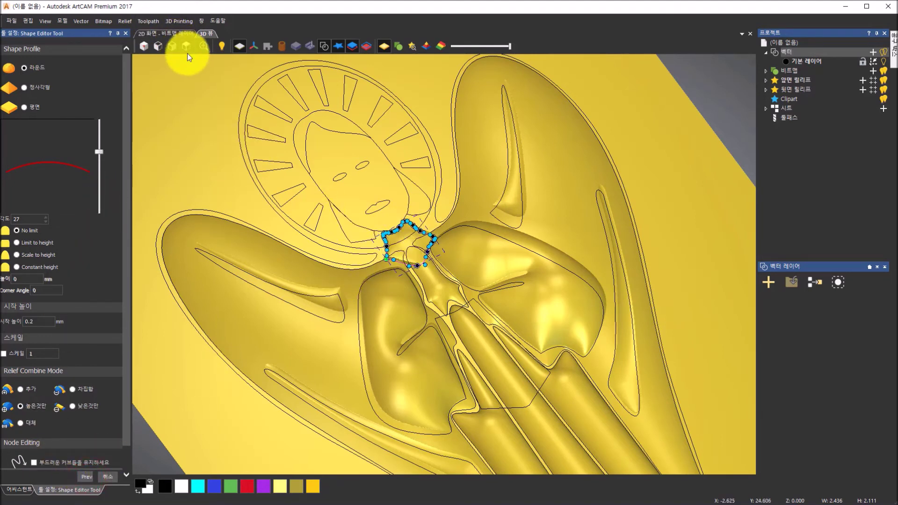
left_click(338, 244)
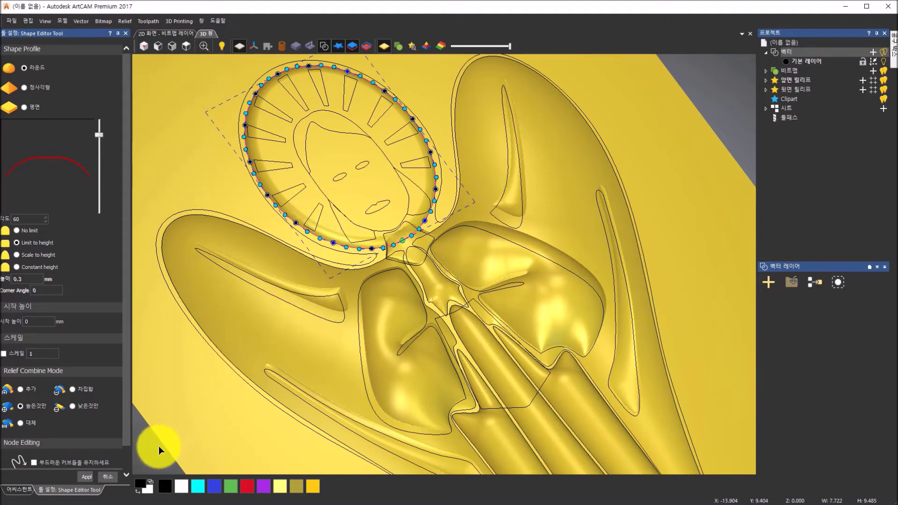
left_click(85, 479)
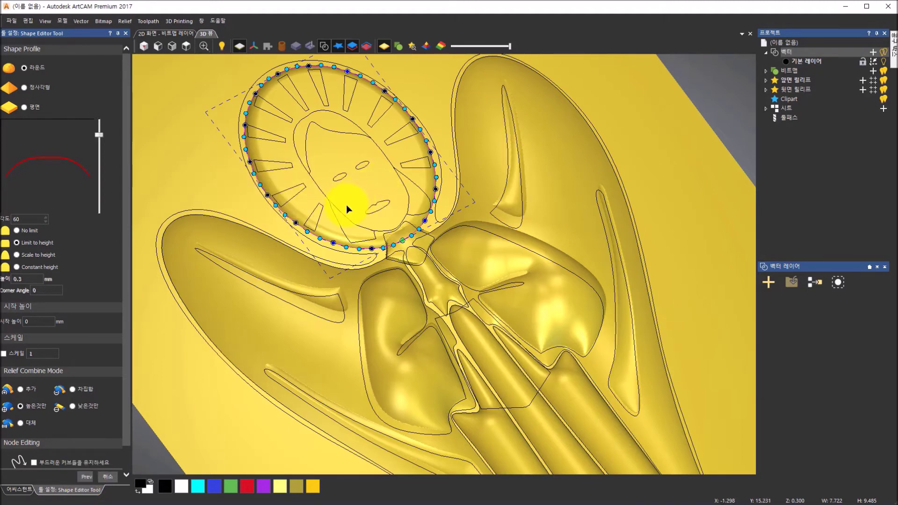
Select the oval face outline inside the halo and give it a round profile.
left_click(356, 224)
left_click(356, 225)
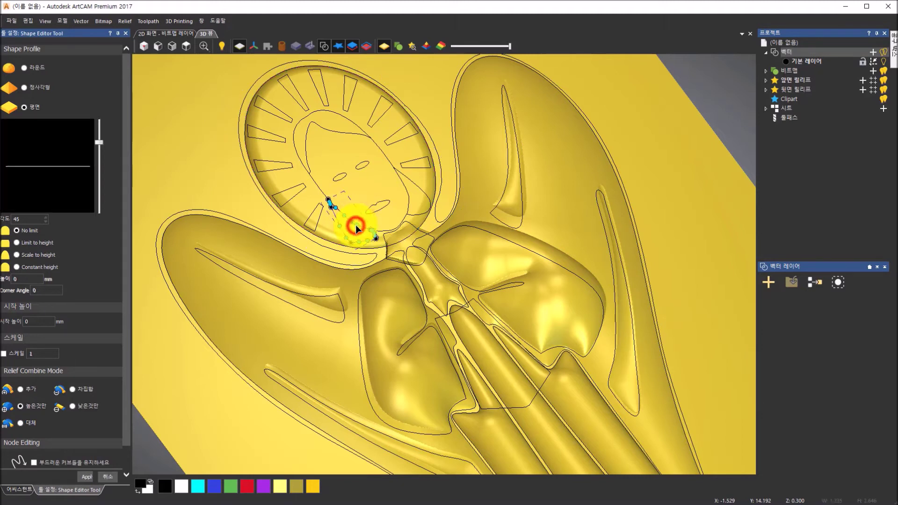
left_click(379, 150)
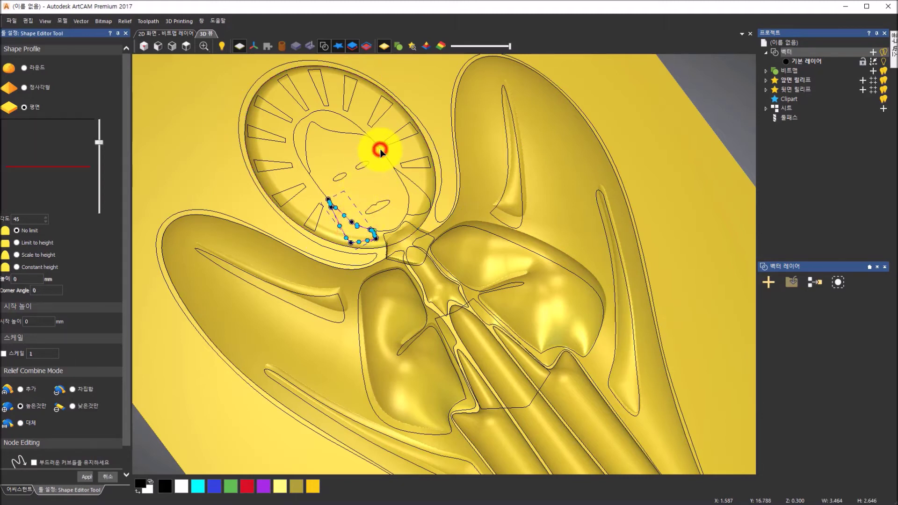
left_click(24, 67)
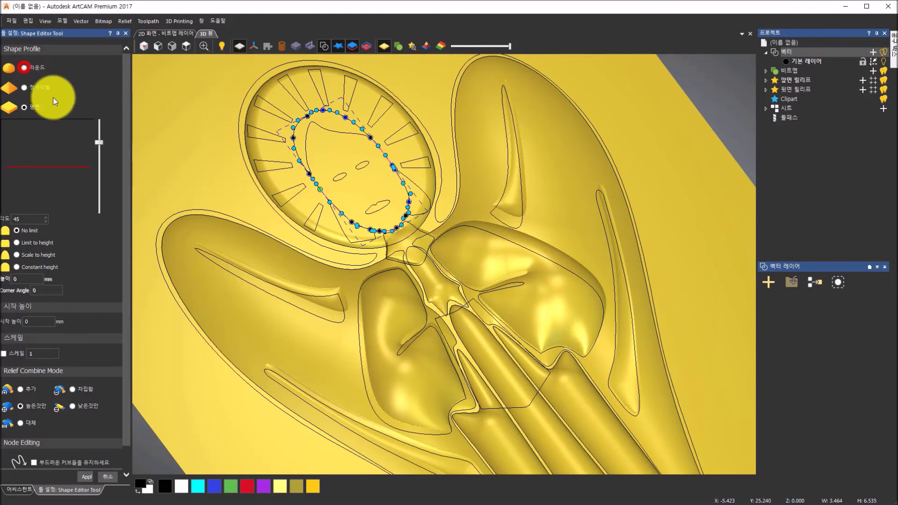
Set the face's profile angle to 50 and its combine mode to 추가 (add), and apply the shape.
left_click(99, 134)
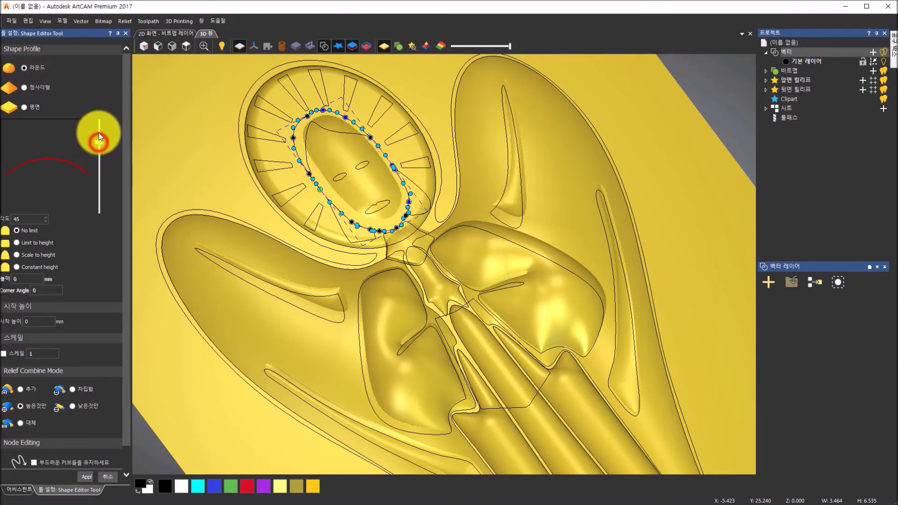
left_click_drag(100, 134, 99, 130)
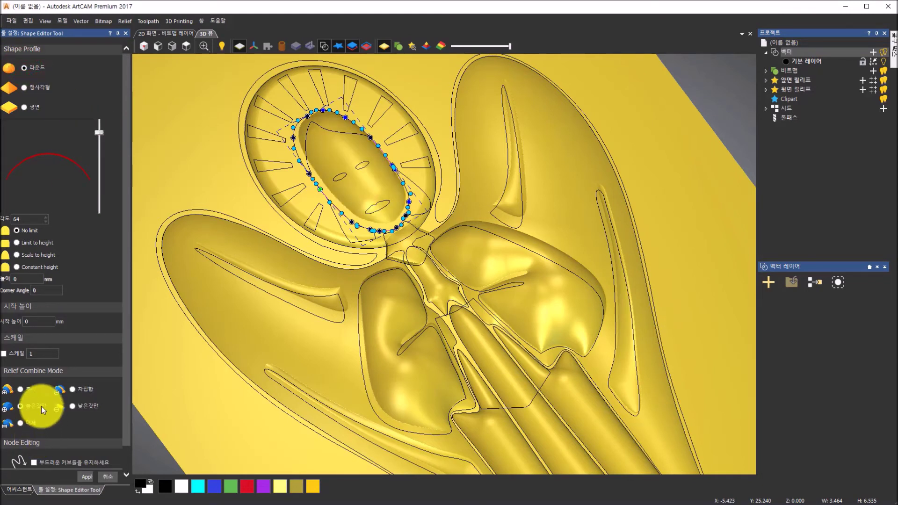
left_click(21, 389)
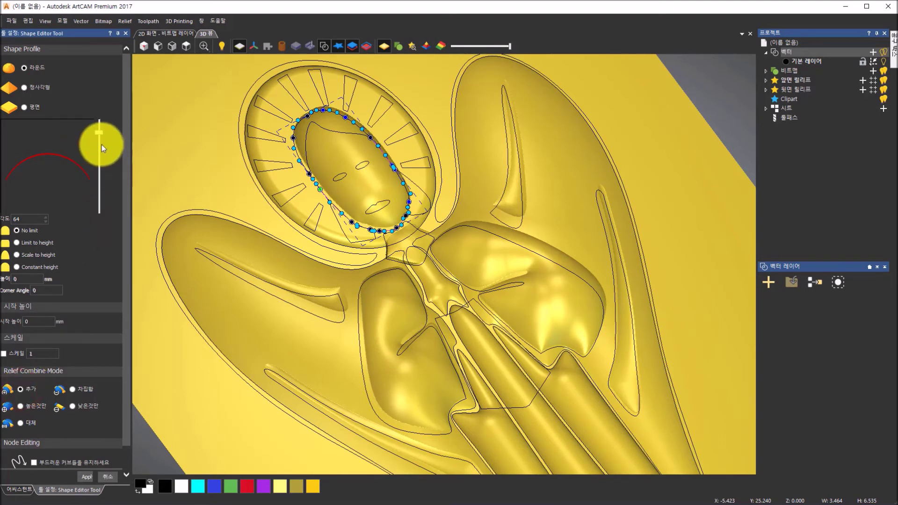
left_click_drag(100, 133, 95, 141)
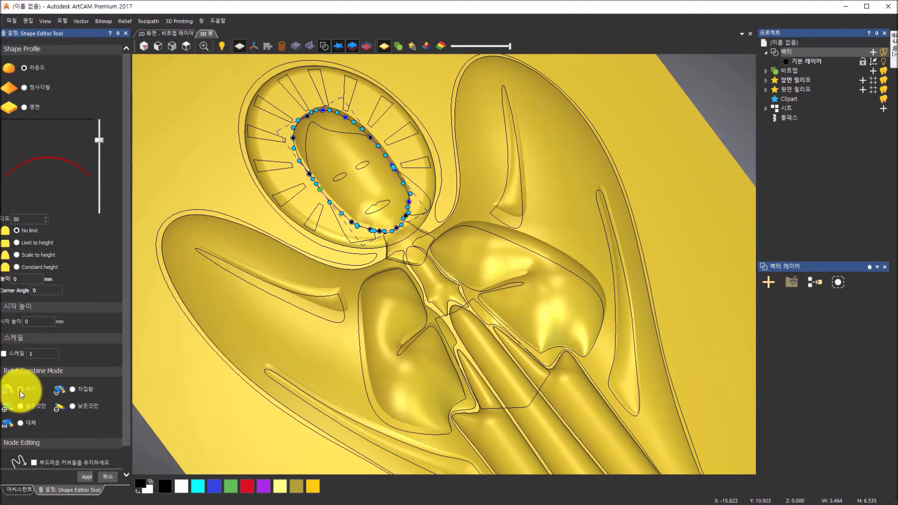
left_click(87, 476)
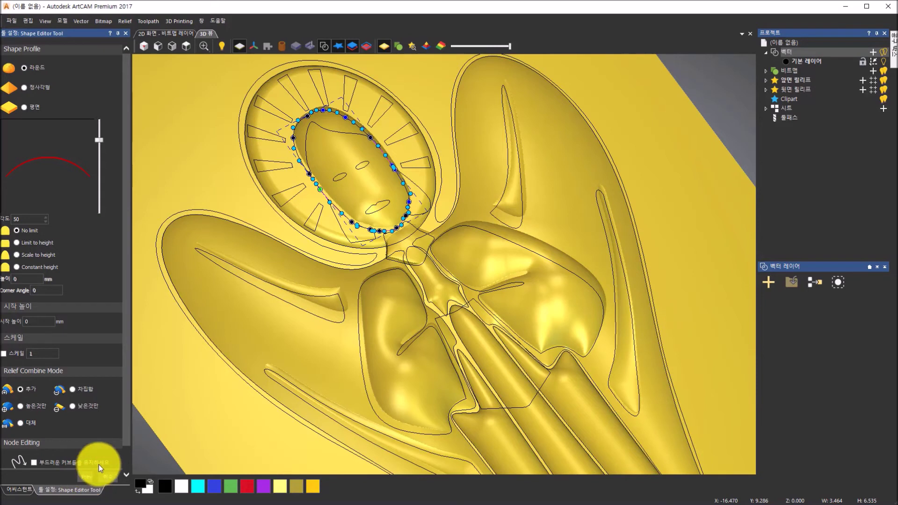
Select the three hair outlines around the face together, give them a round profile, and apply the shape.
left_click(352, 240)
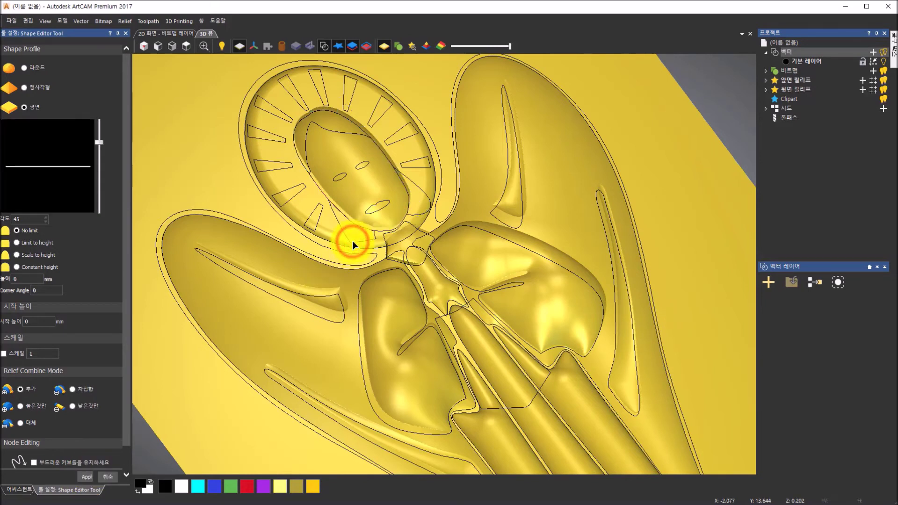
left_click(353, 242)
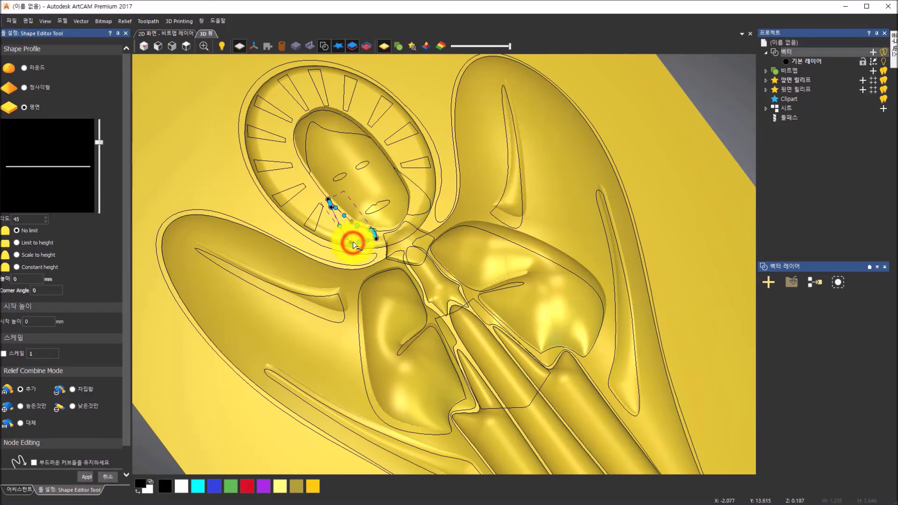
left_click(328, 129, "shift")
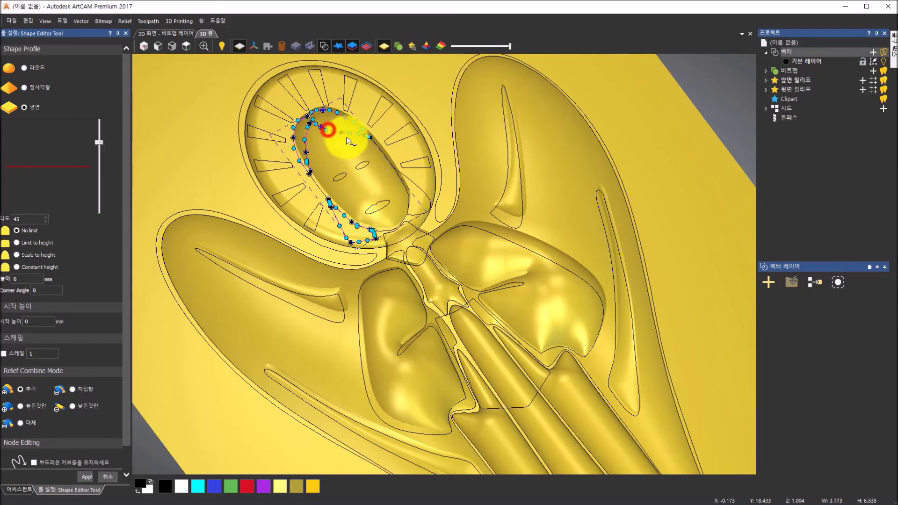
left_click(424, 193, "shift")
left_click(23, 68)
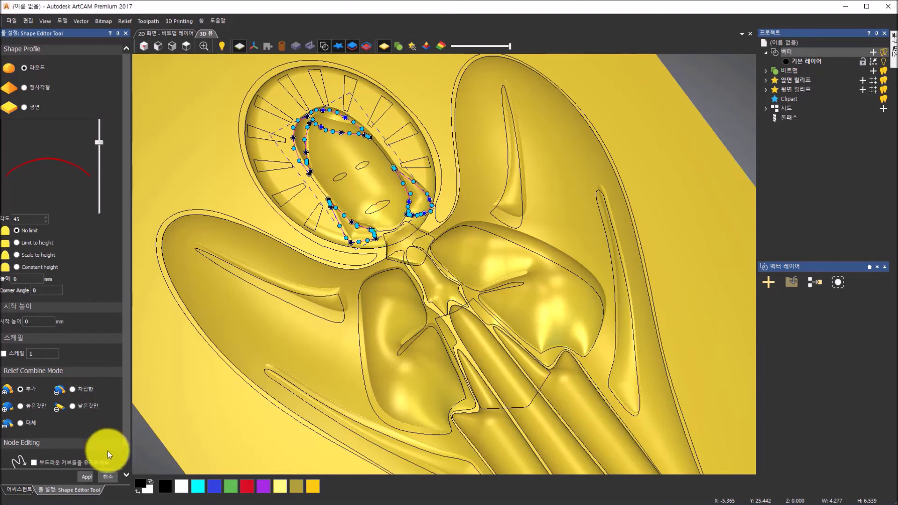
left_click(88, 474)
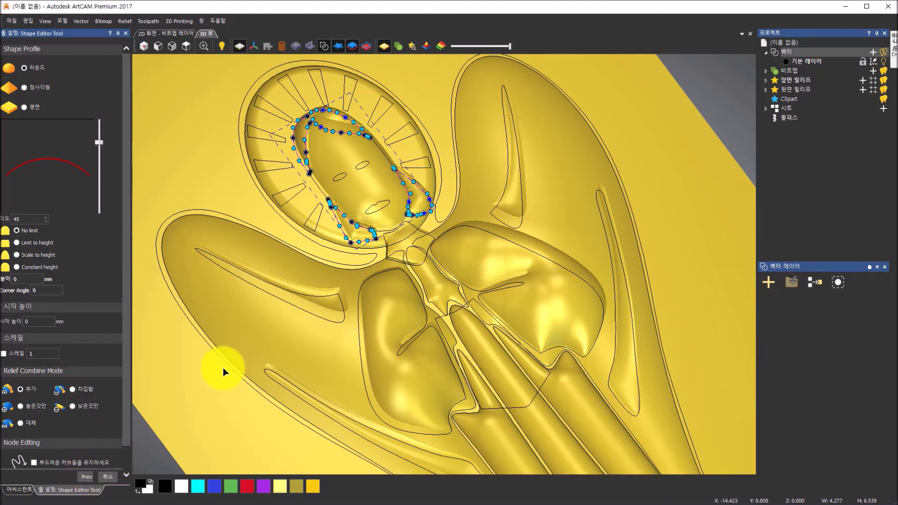
Select both eyes and the mouth together, give them a round profile, and apply the shape.
left_click(345, 178)
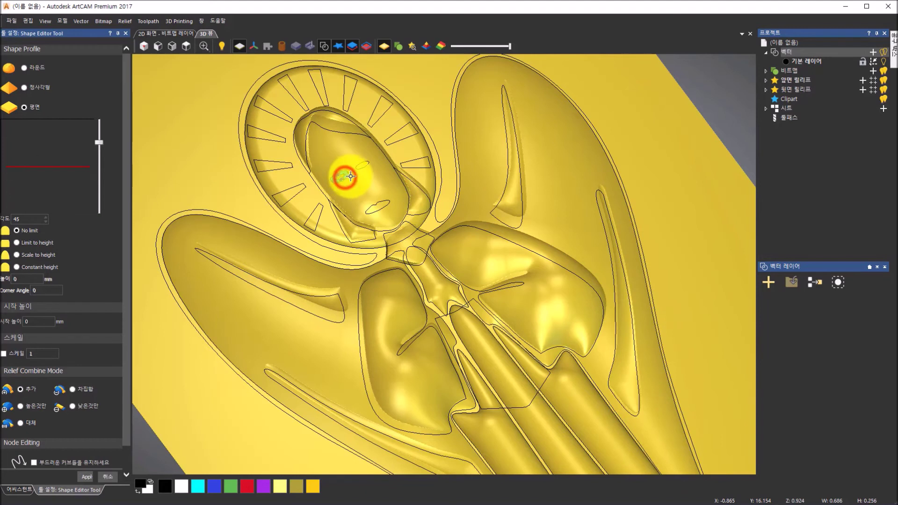
left_click(366, 165, "shift")
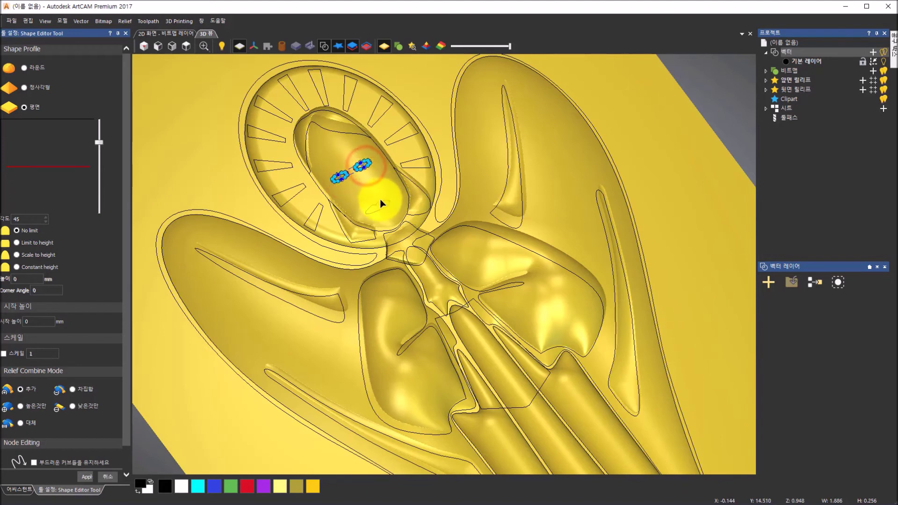
left_click(377, 203, "shift")
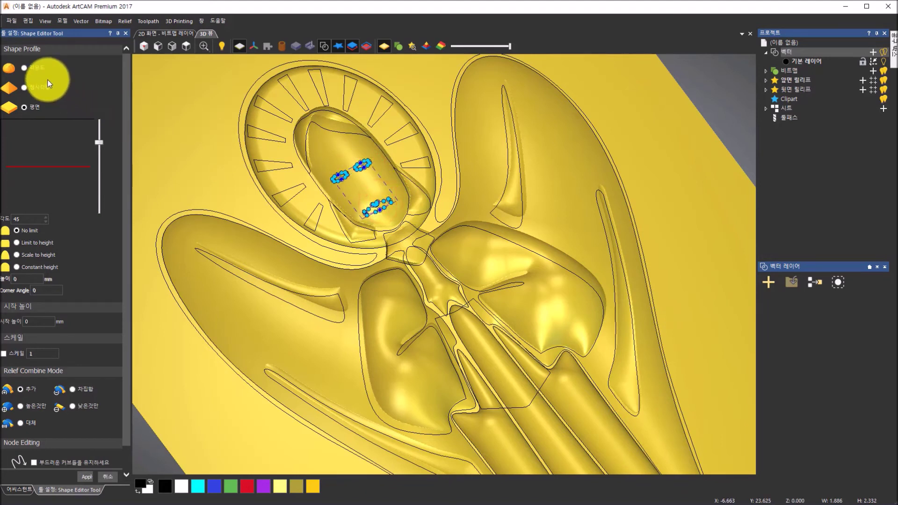
left_click(24, 69)
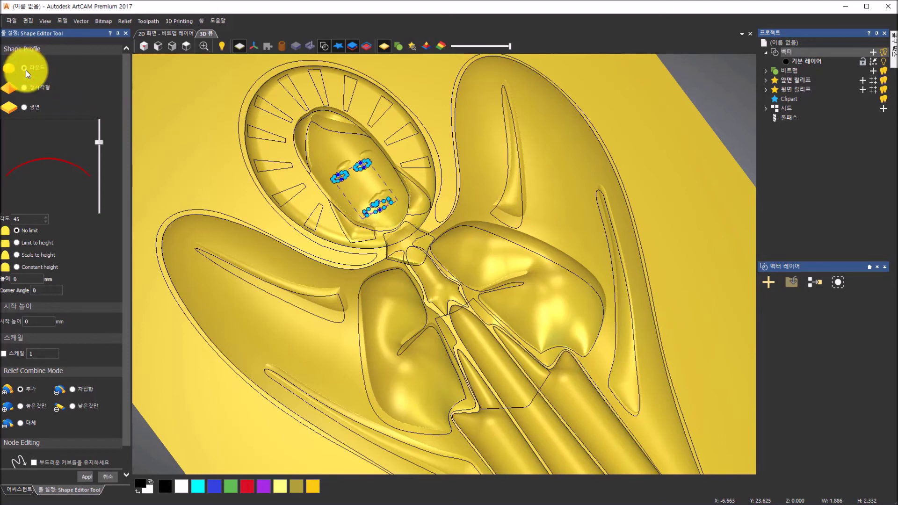
left_click(87, 476)
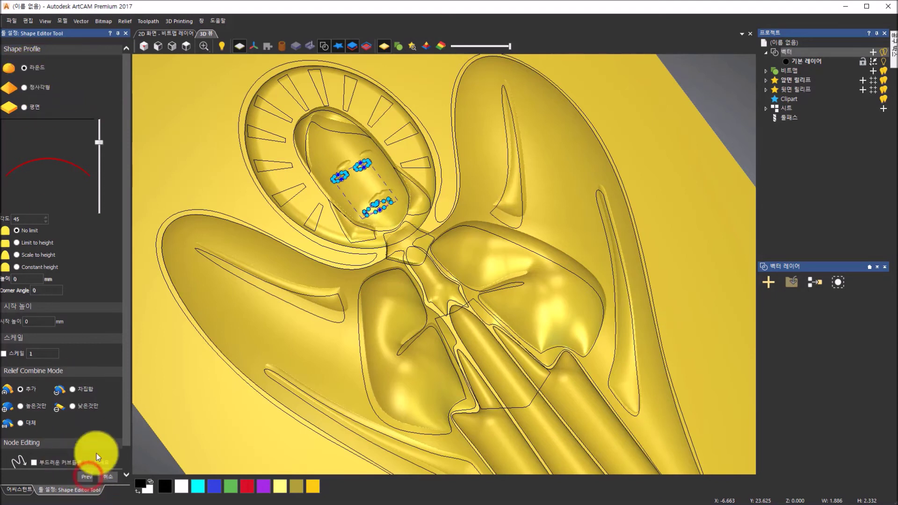
Select all eleven ray outlines in the halo around the head and give them a round profile.
left_click(321, 207)
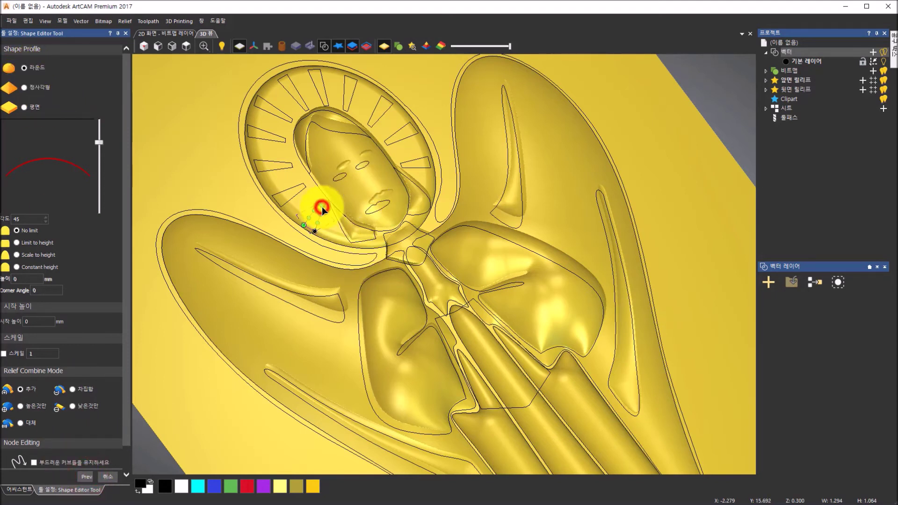
left_click(300, 190, "shift")
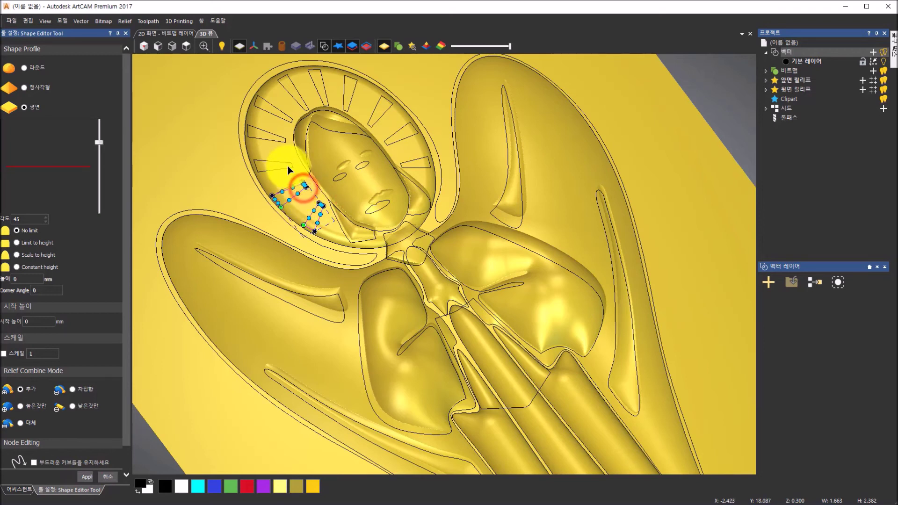
left_click(288, 167, "shift")
left_click(277, 139, "shift")
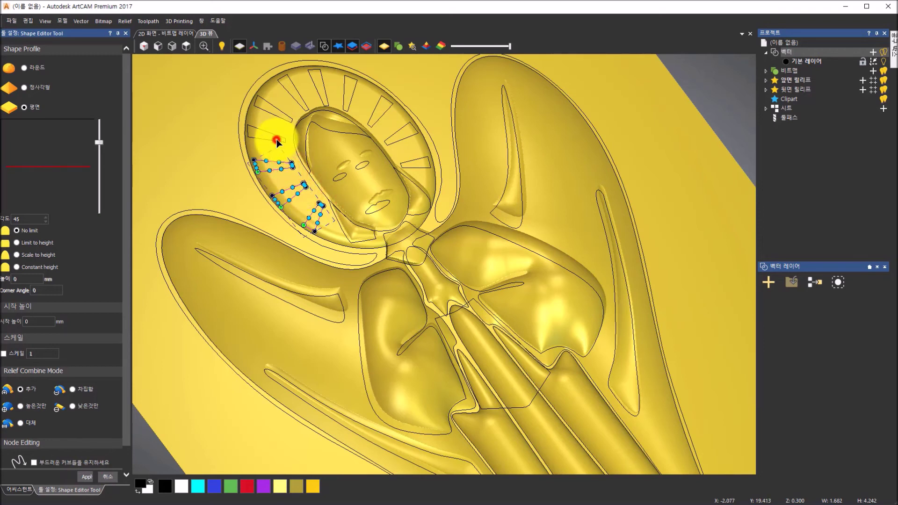
left_click(269, 132, "shift")
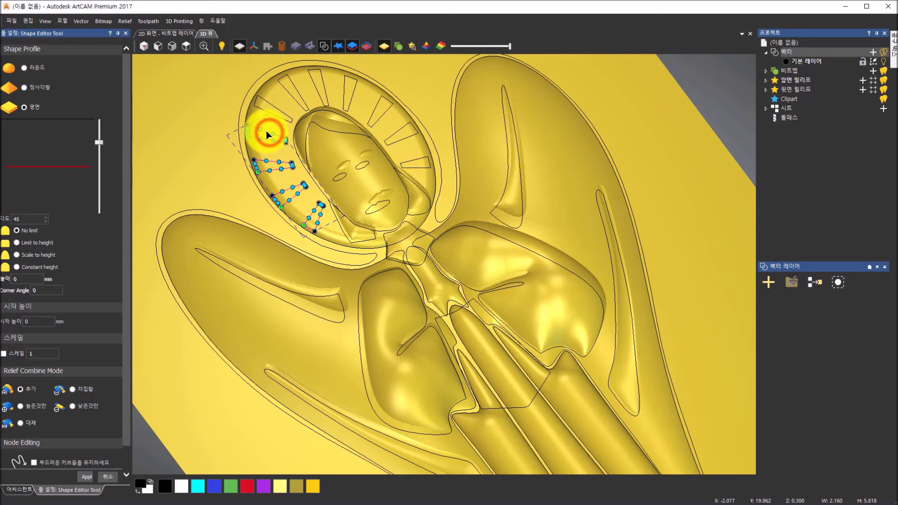
left_click(269, 113, "shift")
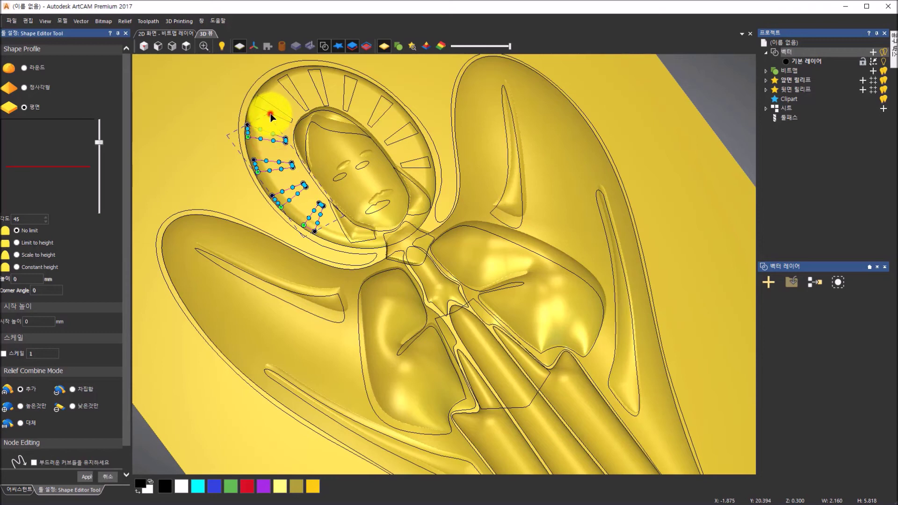
left_click(296, 96, "shift")
left_click(319, 93, "shift")
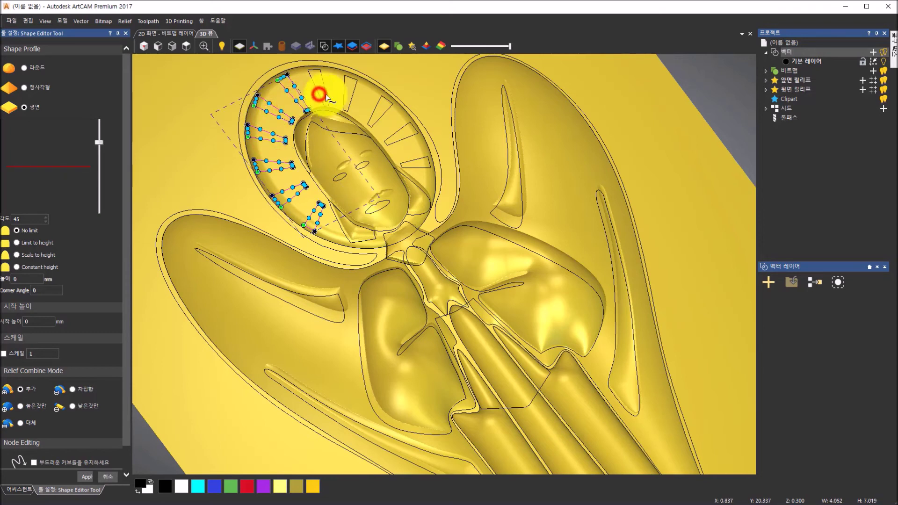
left_click(345, 95, "shift")
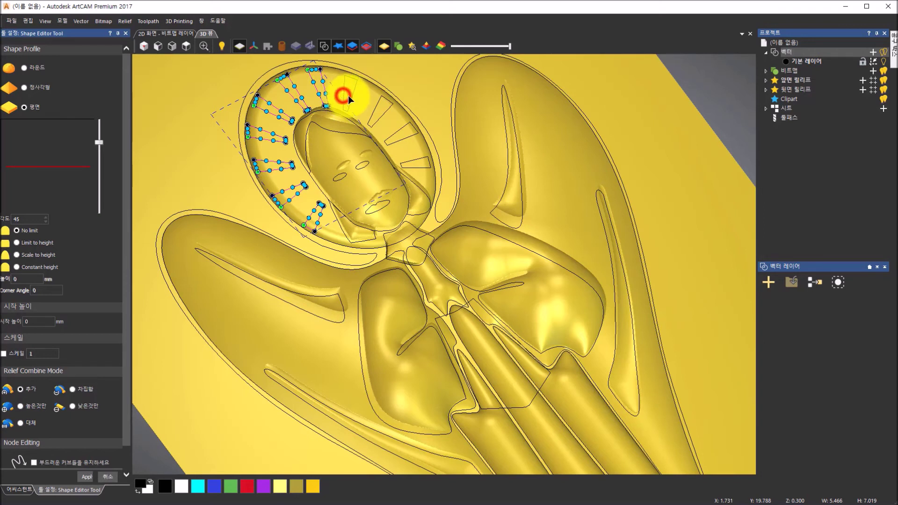
left_click(374, 111, "shift")
left_click(403, 126, "shift")
left_click(415, 159, "shift")
left_click(26, 66)
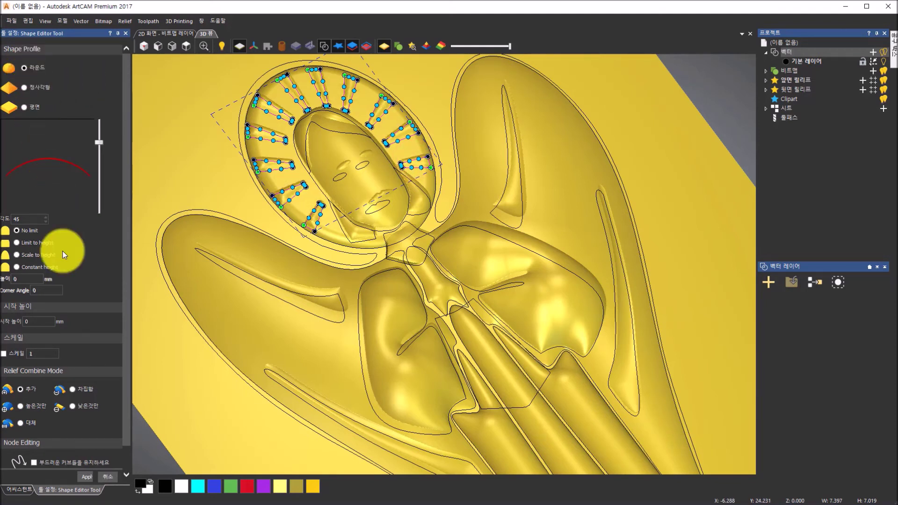
Apply the round shape to the halo rays and clear the selection.
left_click(87, 477)
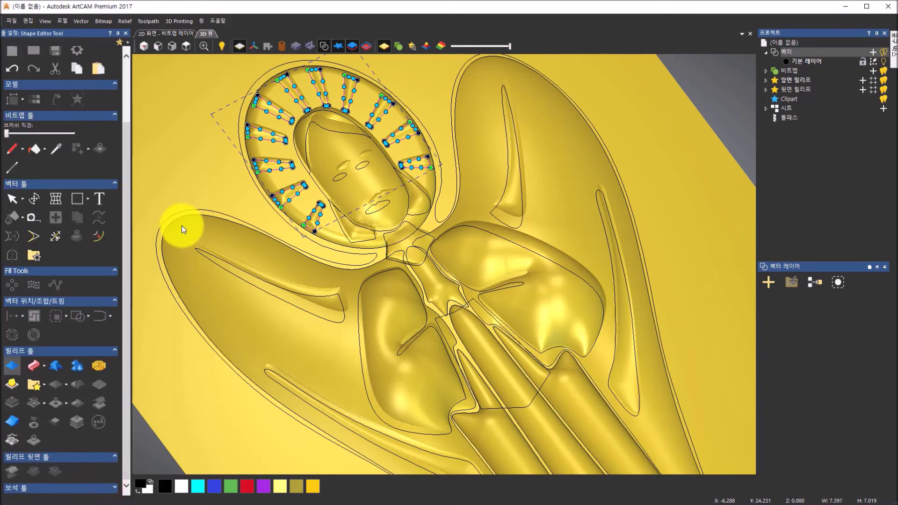
left_click(184, 136)
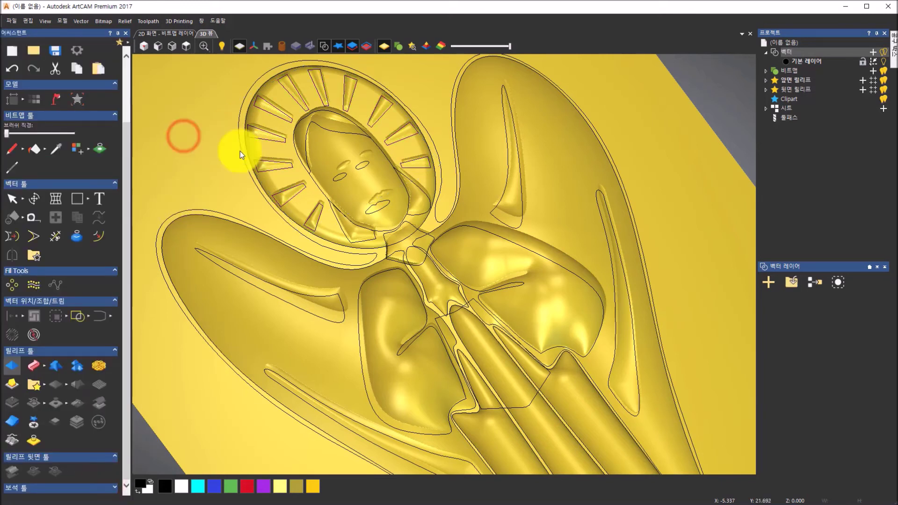
Hide the vectors and the zero plane in the 3D view to check the bare angel relief.
left_click(187, 45)
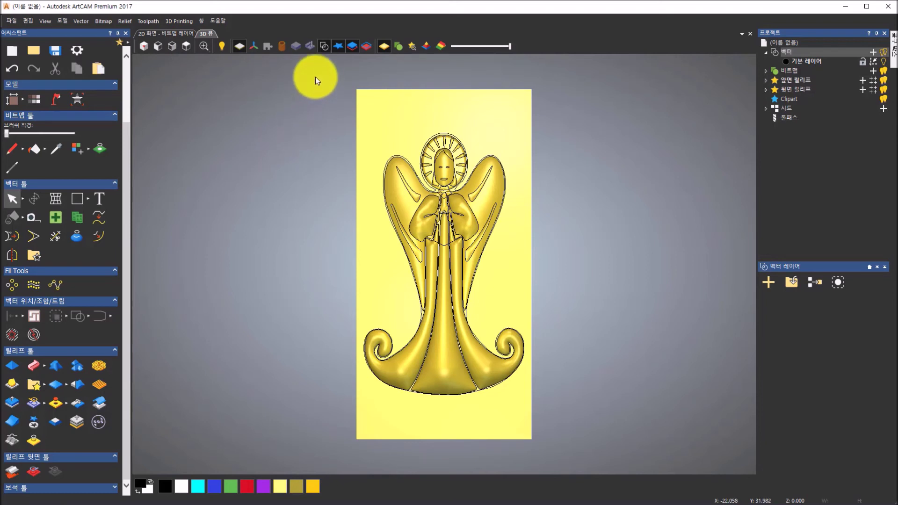
left_click(325, 47)
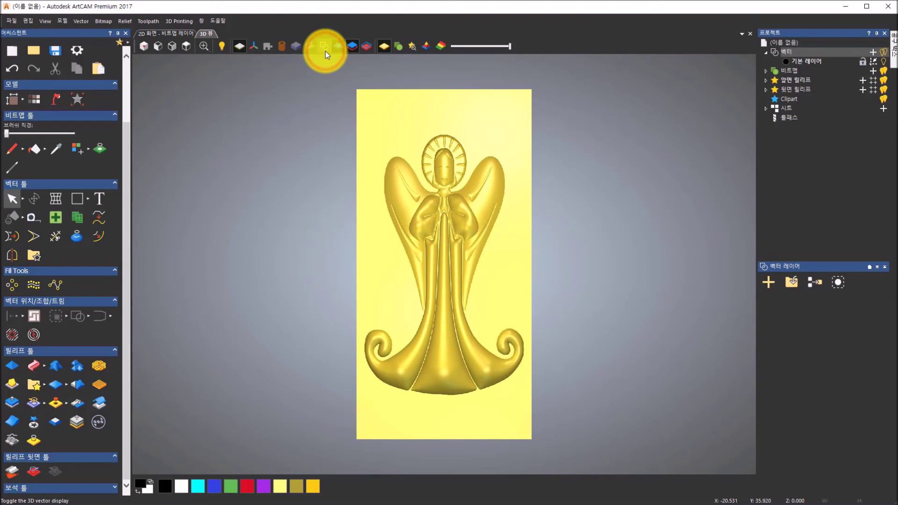
left_click(240, 46)
left_click_drag(531, 380, 461, 365)
scroll(478, 210, "up", 4)
scroll(459, 293, "down", 2)
scroll(413, 358, "down", 2)
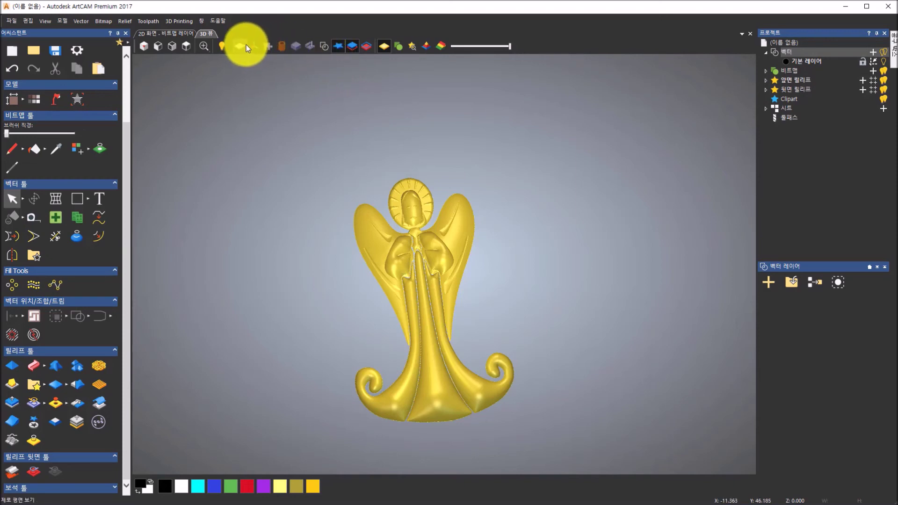
Show the vectors, select the angel's outermost outline, and add a round shape with angle 90 limited to a height of 0.2 mm.
left_click(327, 46)
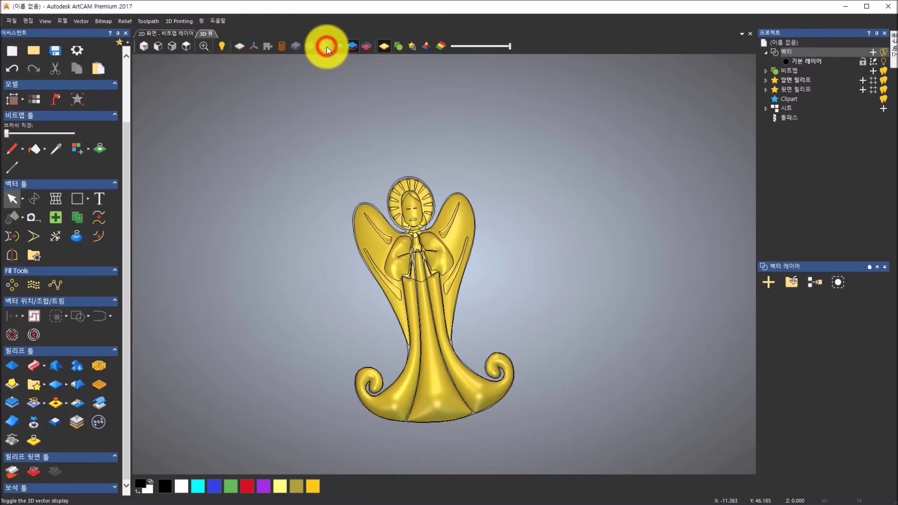
scroll(361, 210, "up", 5)
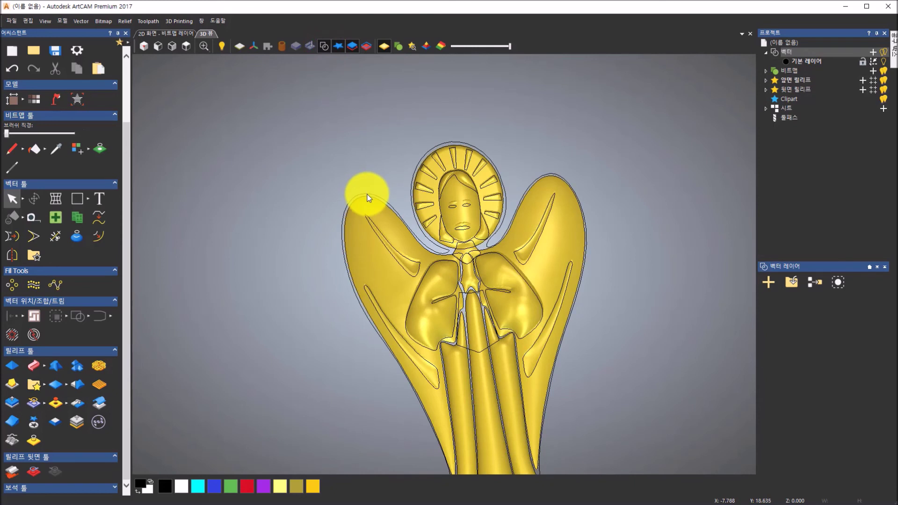
left_click(367, 194)
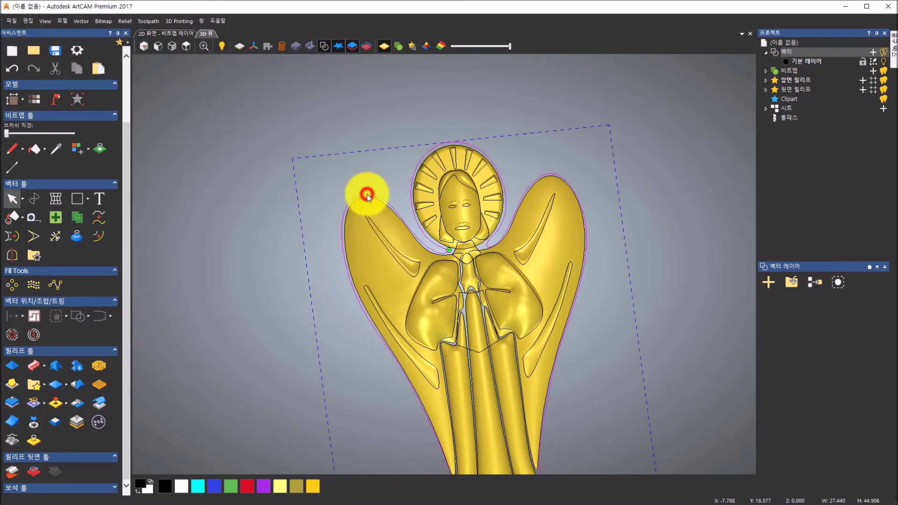
left_click(11, 364)
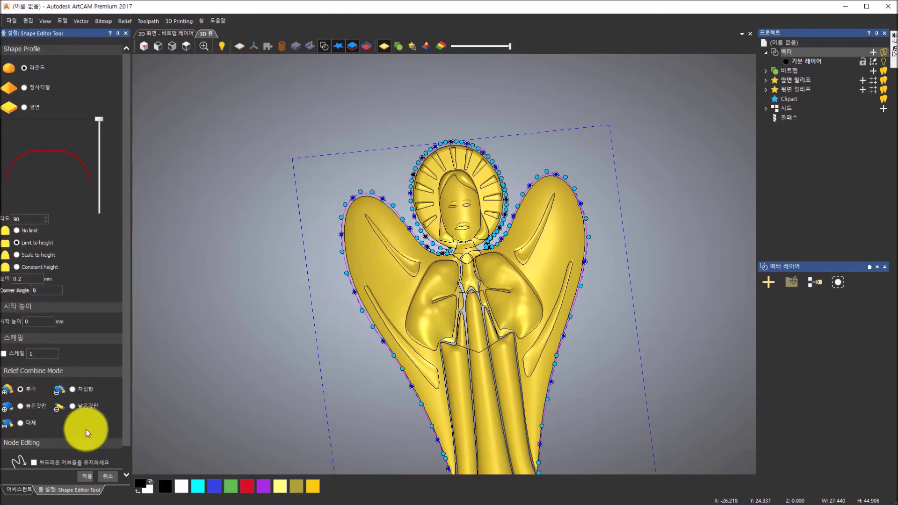
left_click(86, 474)
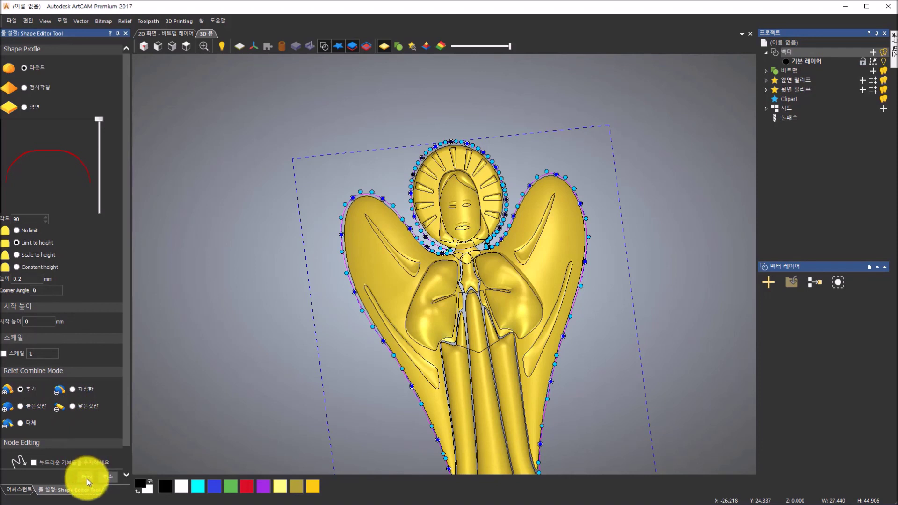
left_click(87, 479)
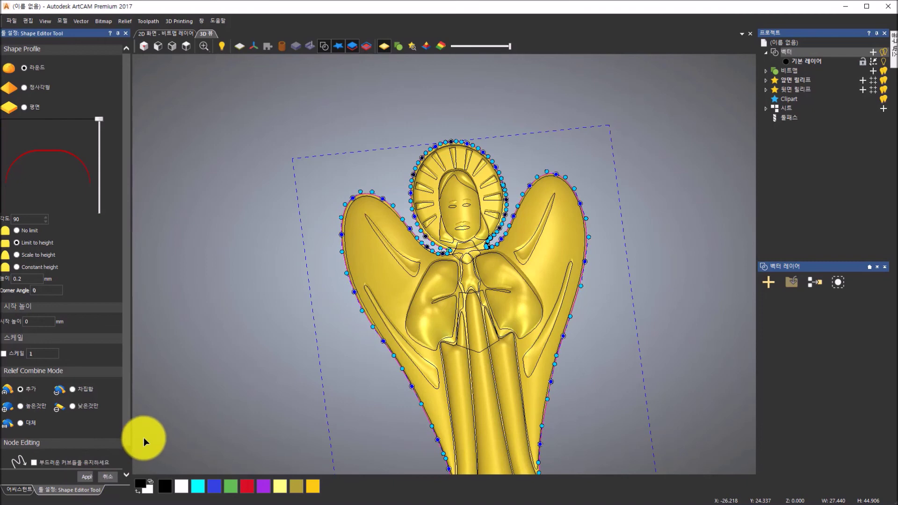
Examine the relief's raised border from the wings to the skirt curls, close the Shape Editor, and deselect the outline.
mouse_move(364, 307)
middle_mouse_down()
mouse_move(383, 271)
mouse_move(362, 313)
middle_mouse_up()
scroll(382, 266, "up", 3)
middle_click_drag(381, 266, 414, 294)
scroll(409, 297, "down", 5)
scroll(484, 382, "down", 3)
scroll(496, 445, "up", 5)
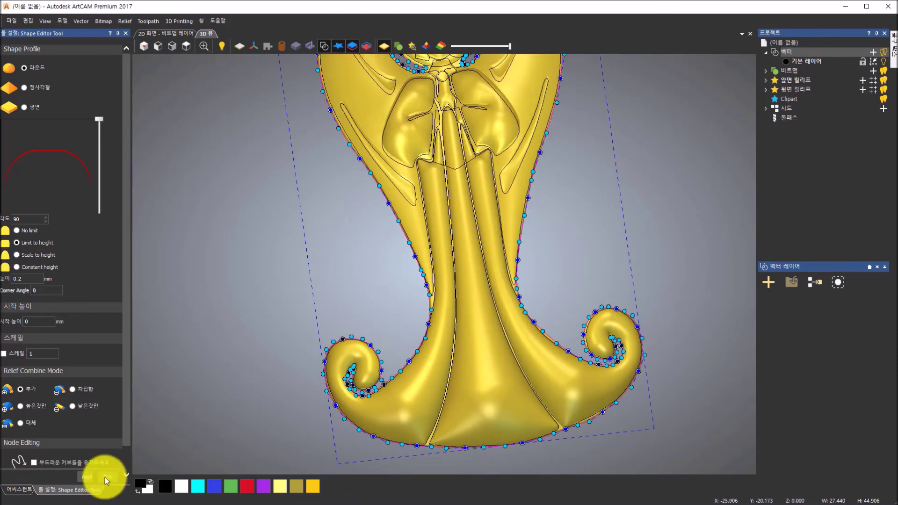
left_click(105, 477)
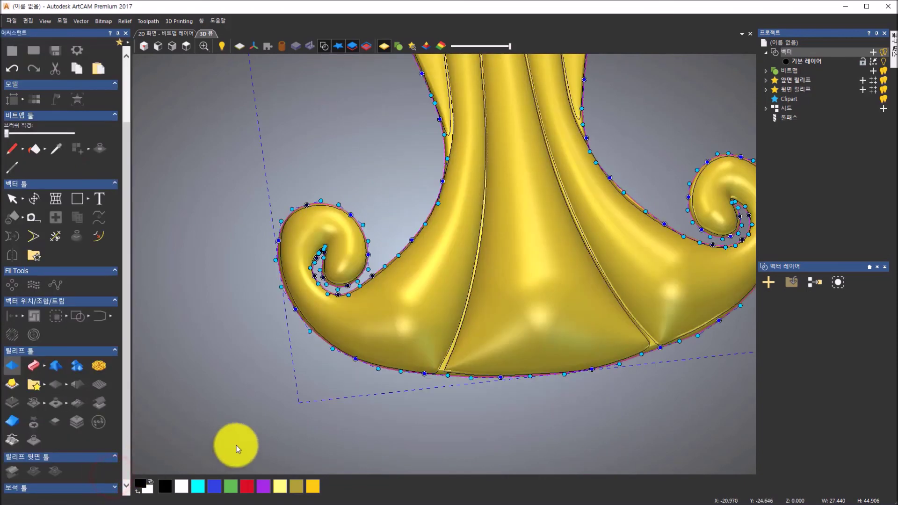
left_click(258, 439)
Hide the vectors again and show the whole angel relief in the top view.
scroll(546, 304, "down", 4)
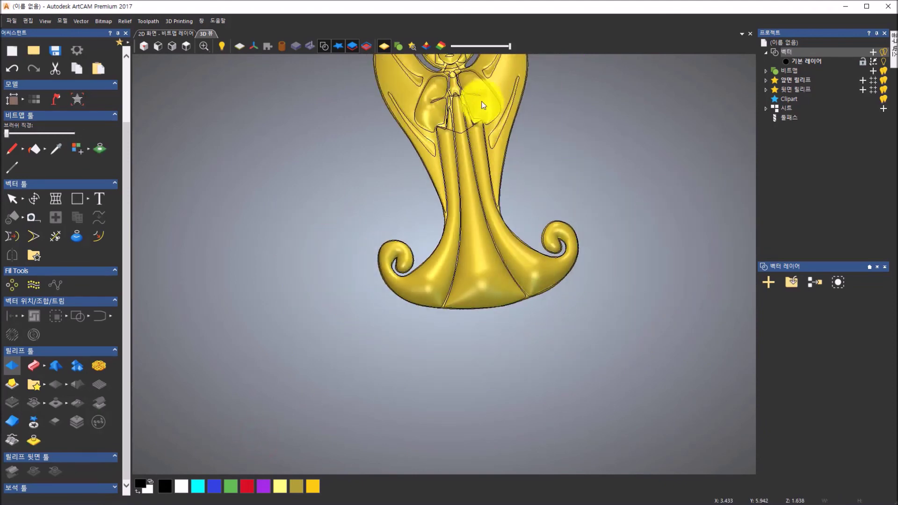
scroll(480, 89, "up", 2)
scroll(479, 89, "down", 1)
scroll(477, 84, "up", 2)
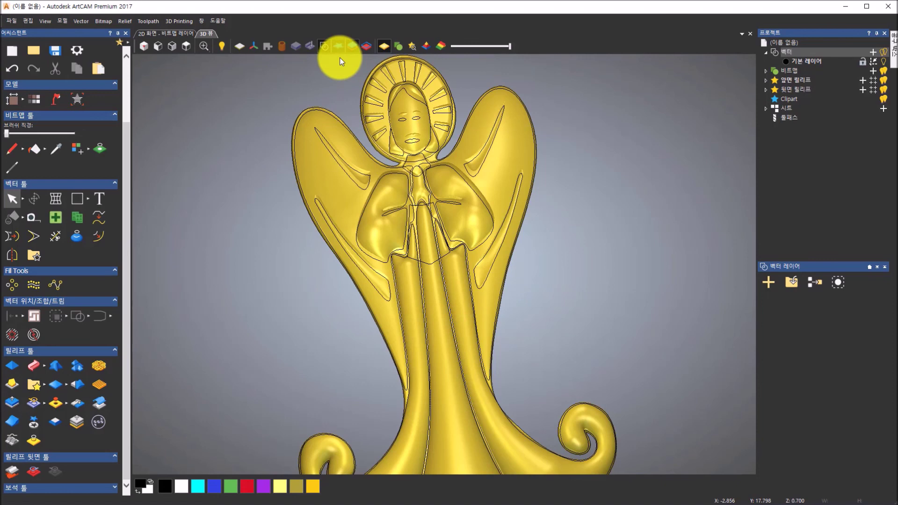
left_click(327, 45)
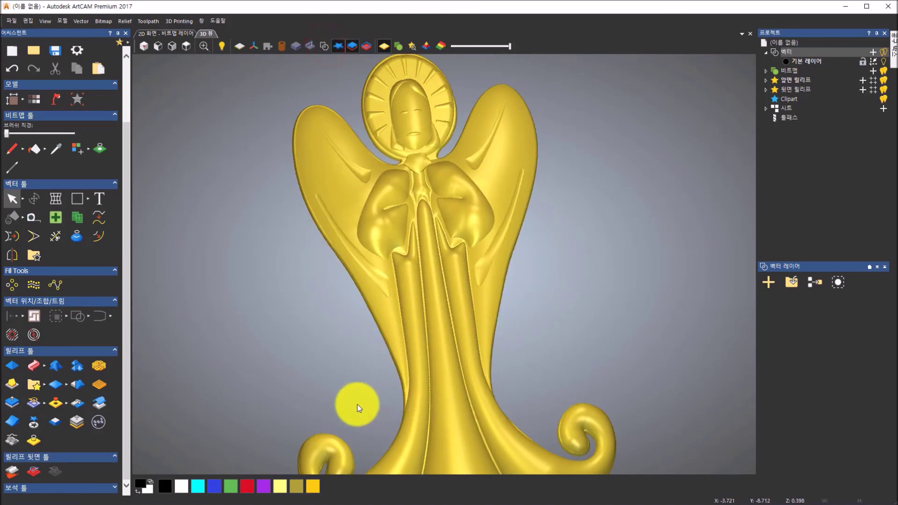
scroll(416, 405, "down", 5)
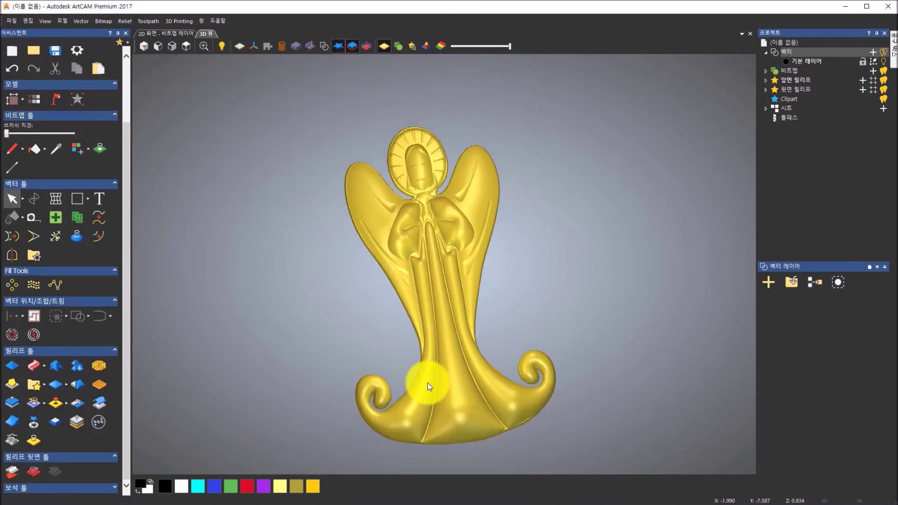
left_click(188, 44)
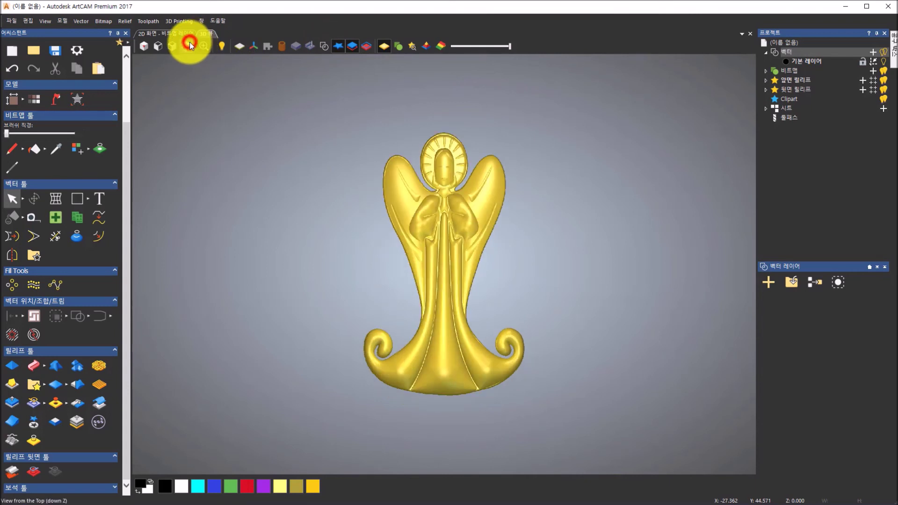